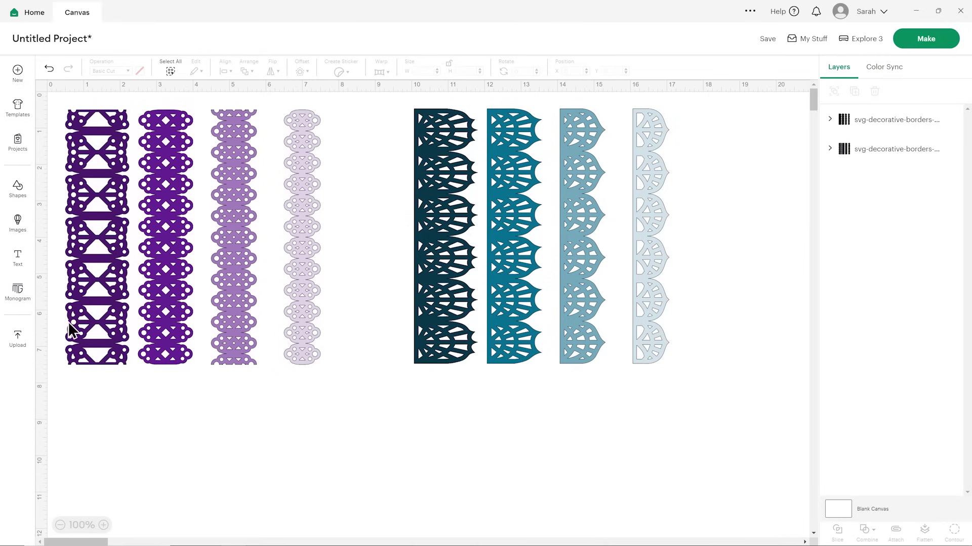
Step: Upload svg-decorative-borders-3-craftwithsarah.svg from the Cutting Machine Versions > SVG Files folder and place it on the canvas
click(22, 338)
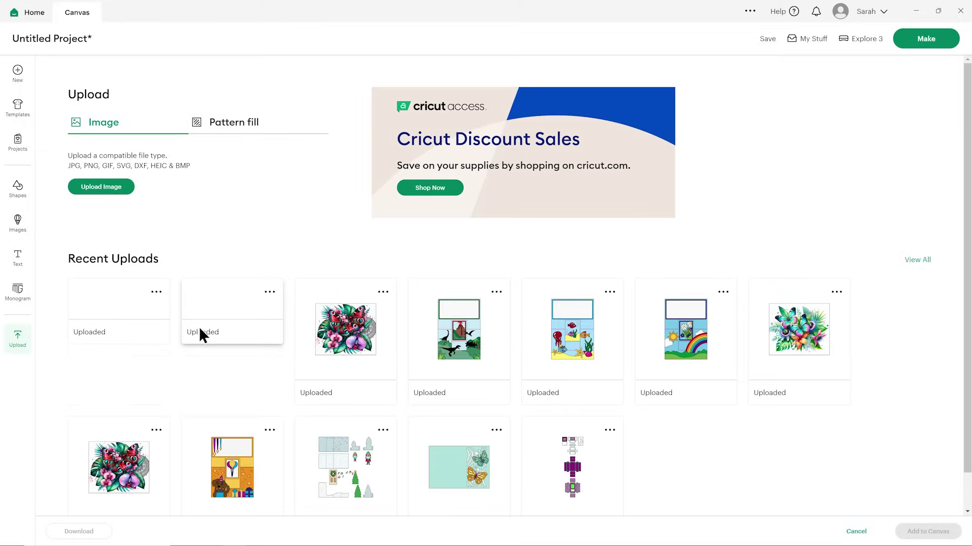
click(124, 187)
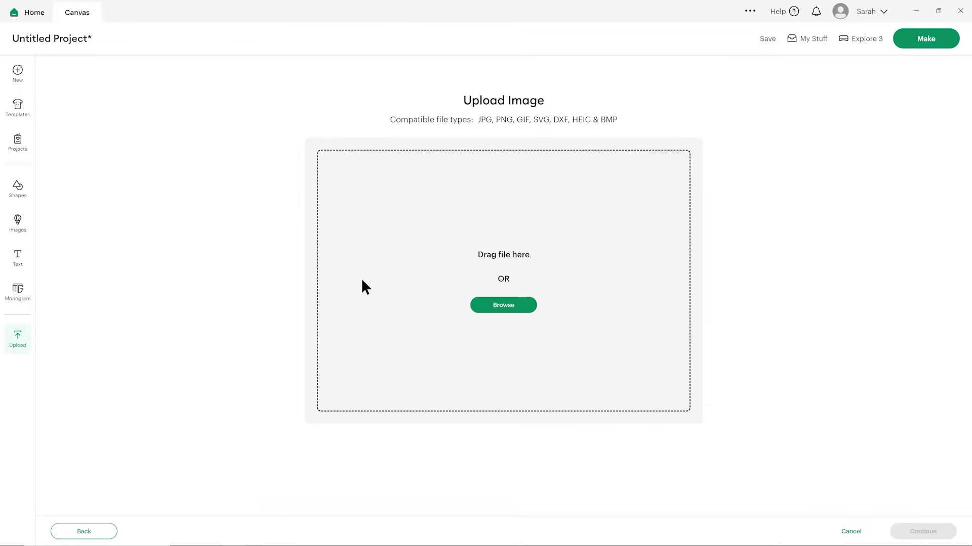
click(480, 307)
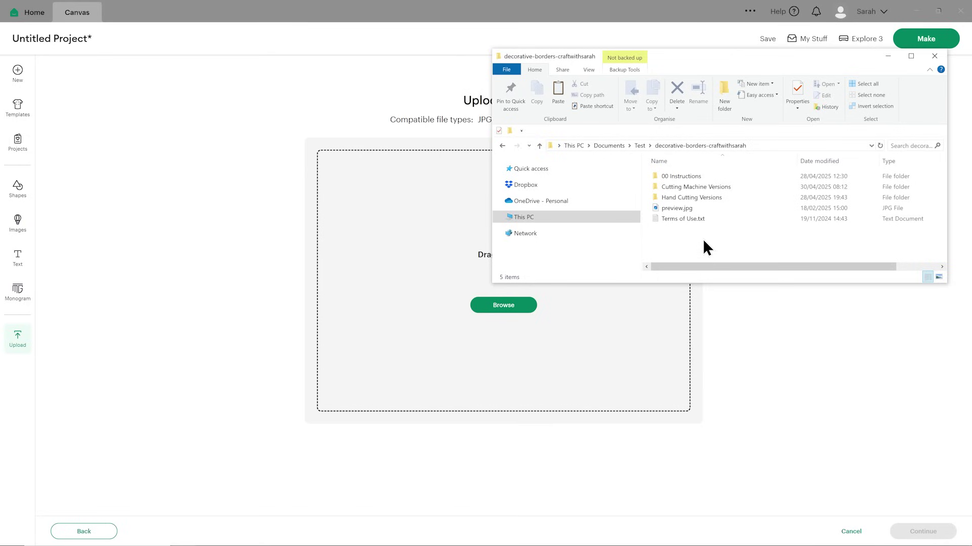
double_click(731, 186)
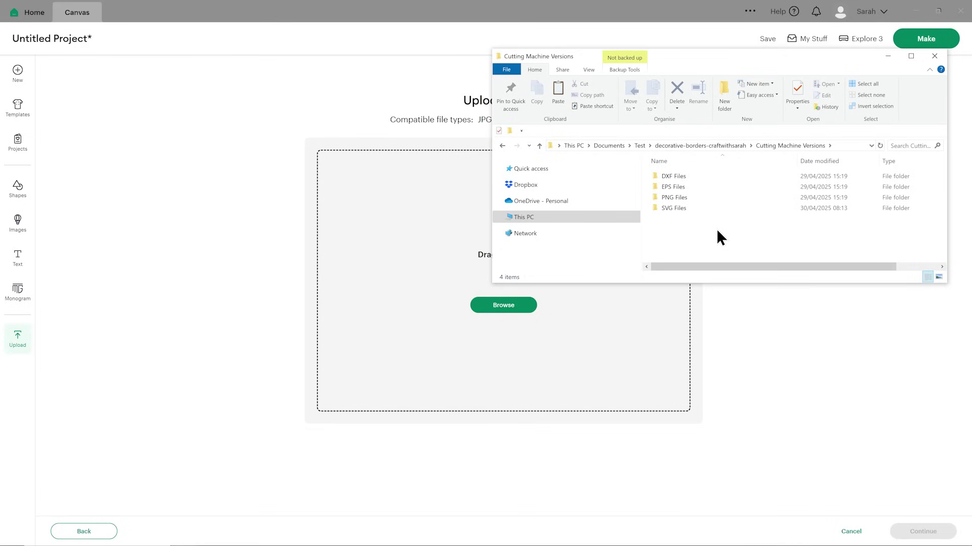
double_click(679, 210)
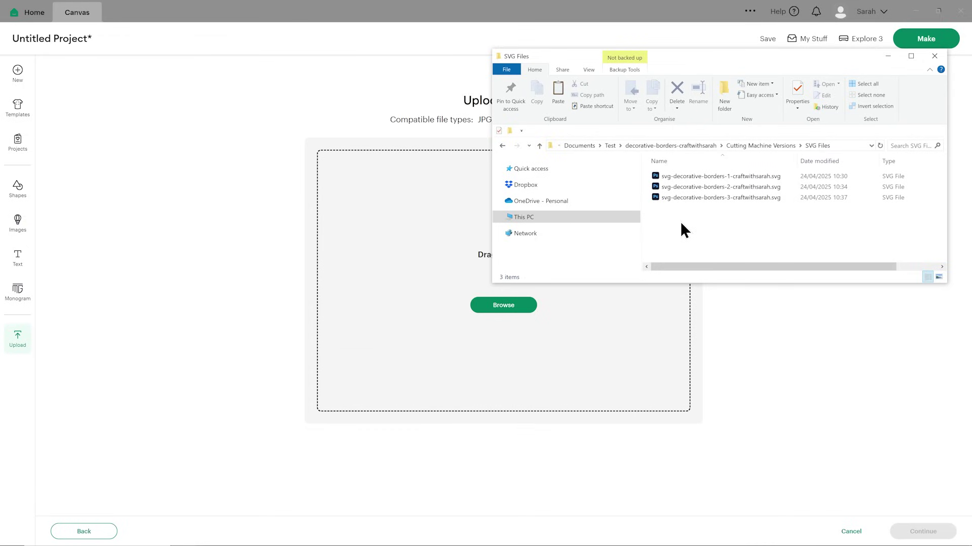
drag(688, 199, 587, 373)
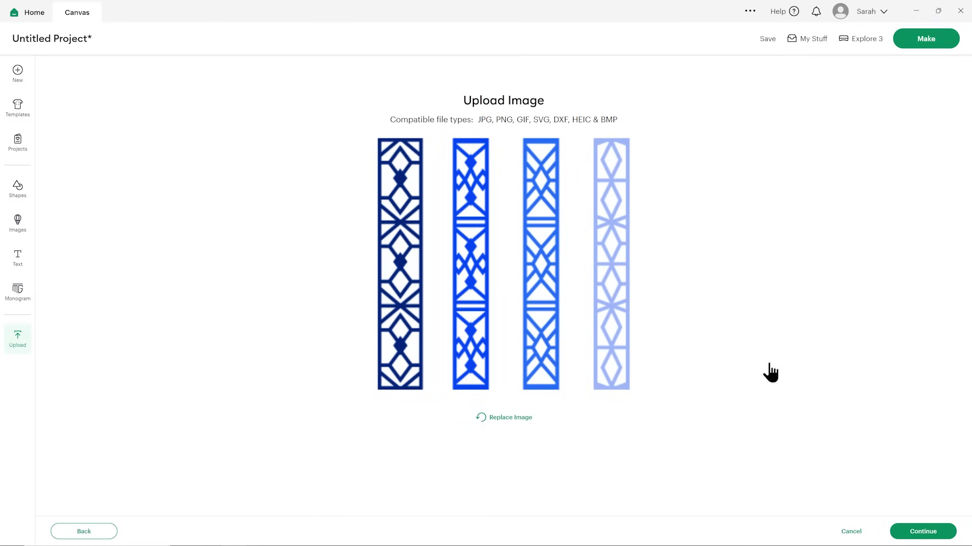
click(910, 534)
click(908, 533)
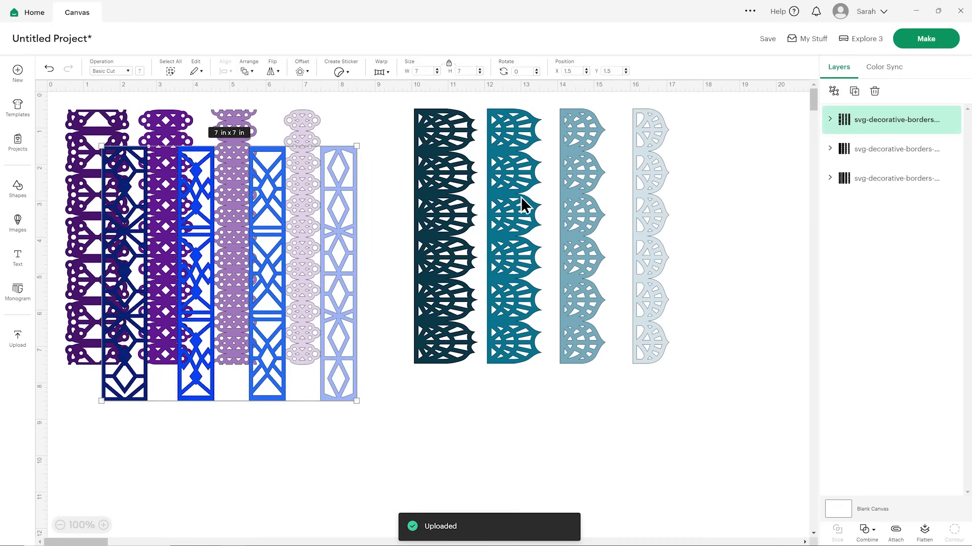
Step: Move the blue border set below the purple borders, and reposition it to about X 4.2, Y 4.1 in
drag(314, 160, 309, 410)
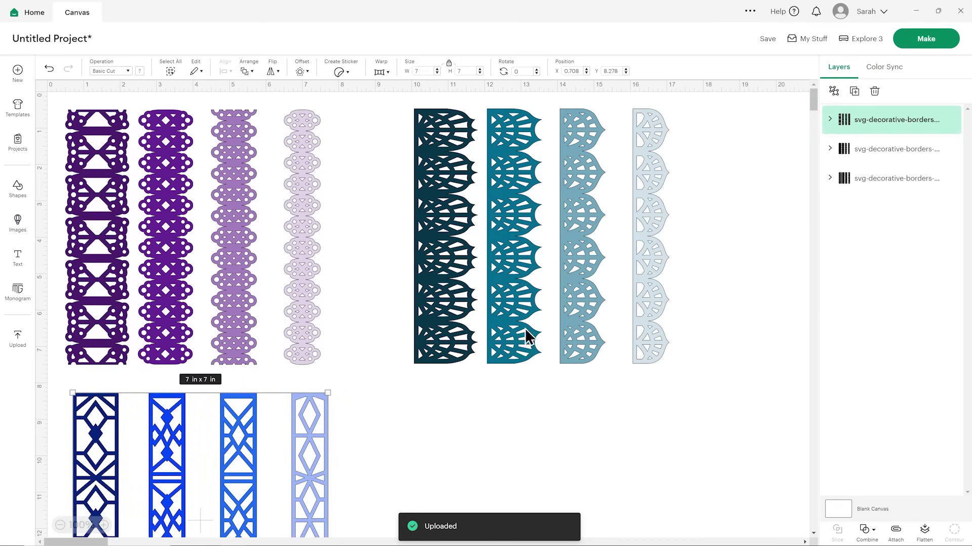
scroll(538, 327, down, 3)
scroll(536, 326, up, 5)
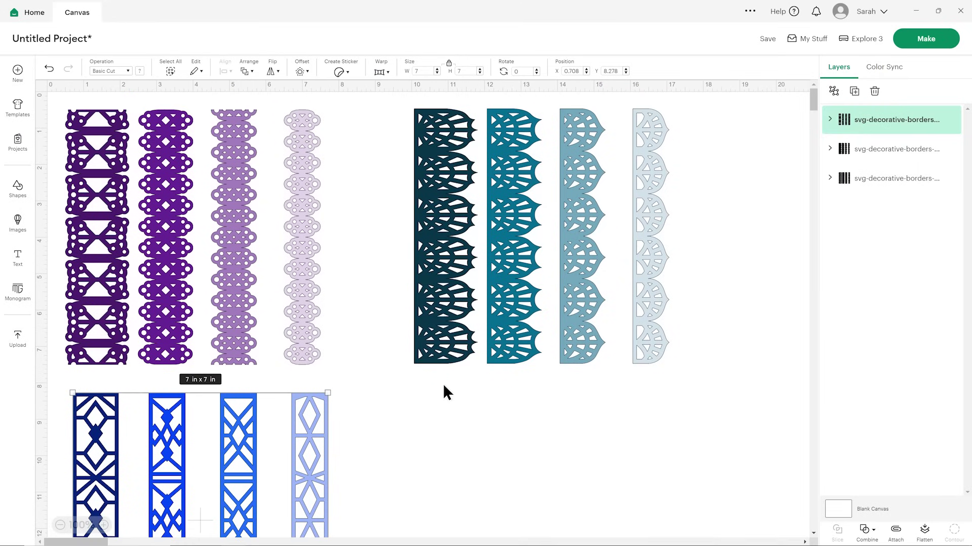
drag(304, 417, 438, 271)
Step: Hide the blue and purple border sets, and move the teal set to about X 12.8 in to free up canvas space
mouse_move(937, 126)
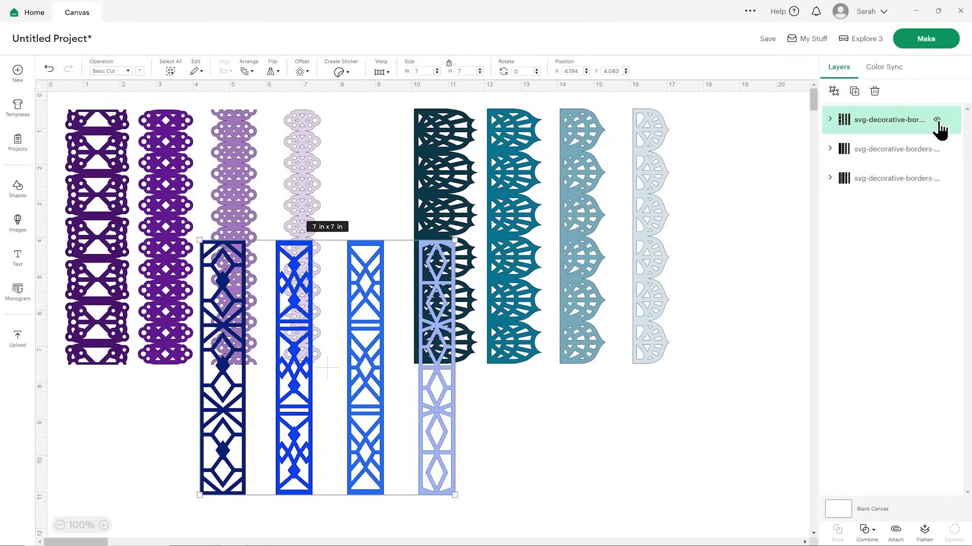
click(936, 120)
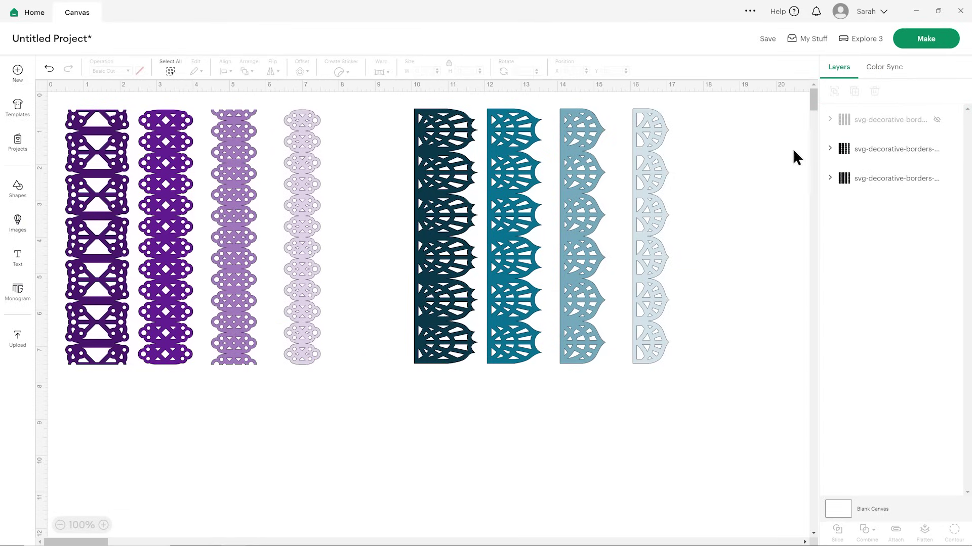
click(306, 205)
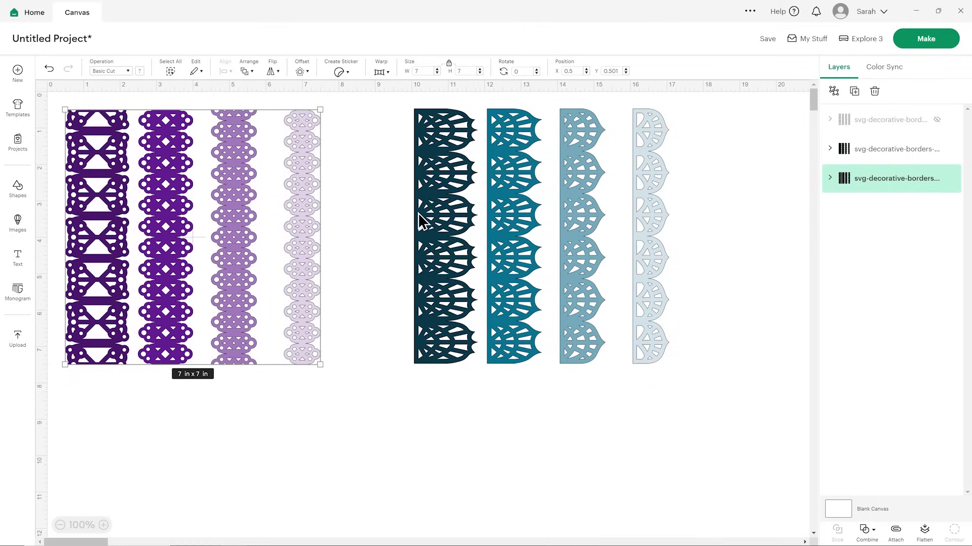
click(936, 179)
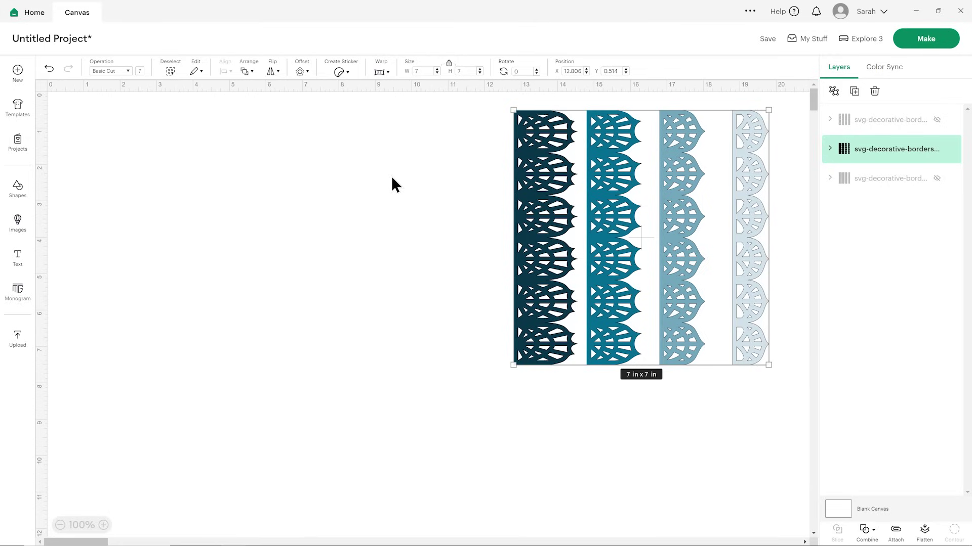
click(368, 180)
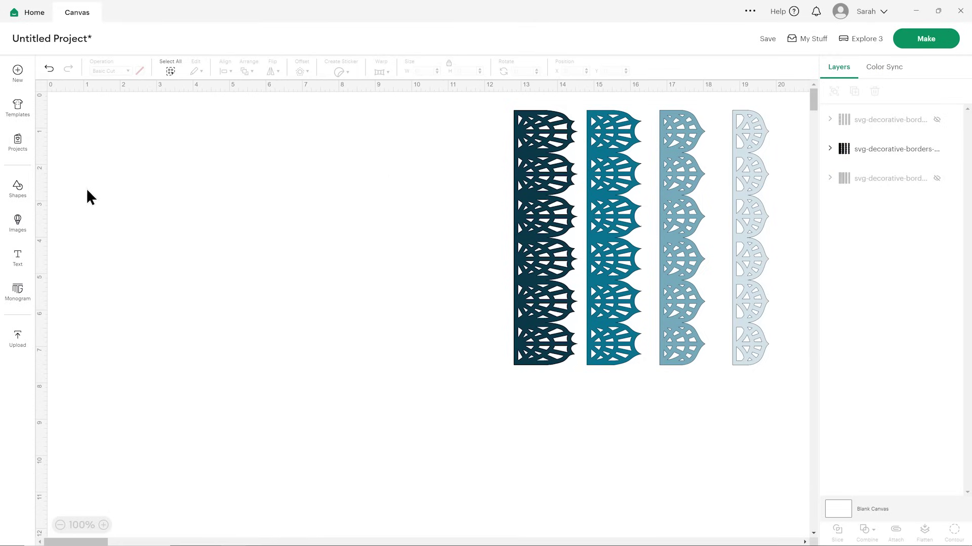
Step: Add a square shape and move it into the empty canvas area at about X 5, Y 1.6 in
click(19, 190)
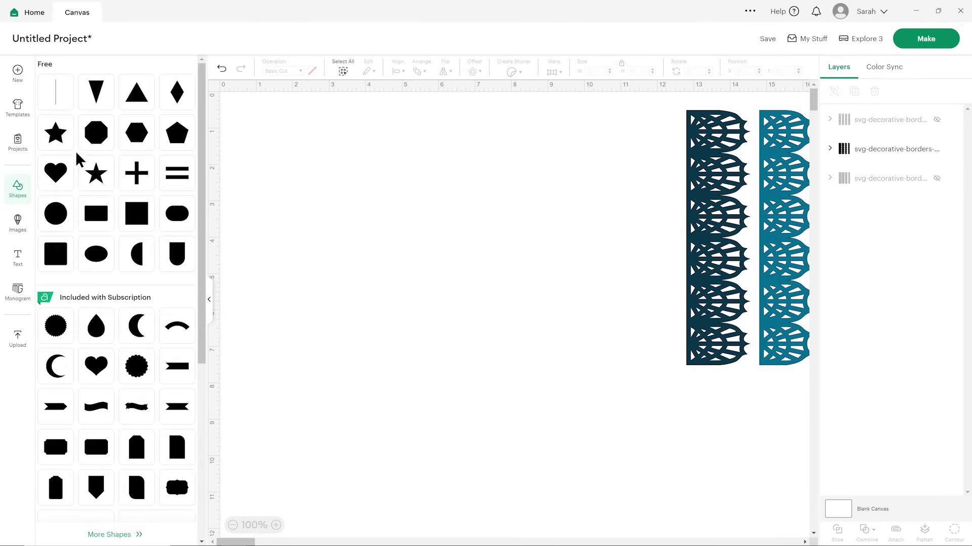
click(146, 225)
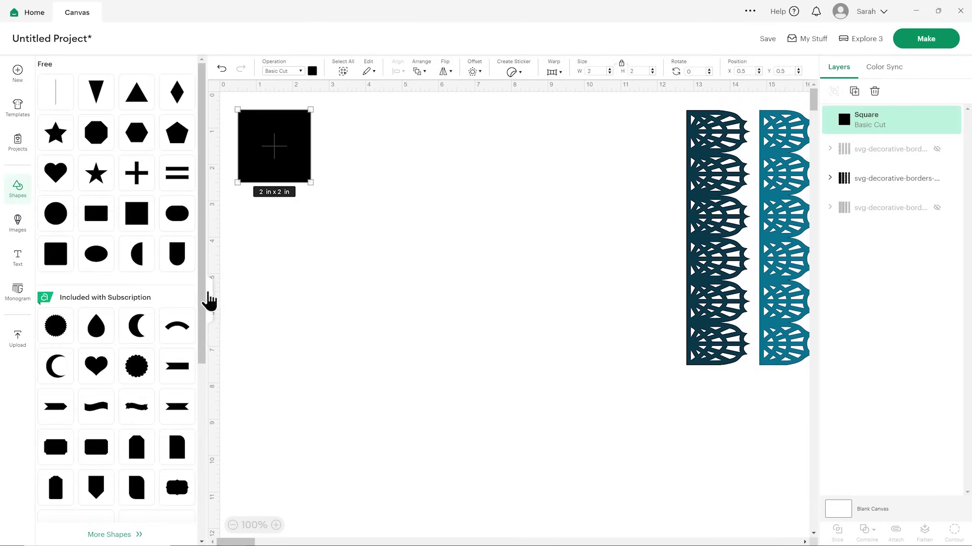
click(209, 299)
drag(98, 145, 261, 187)
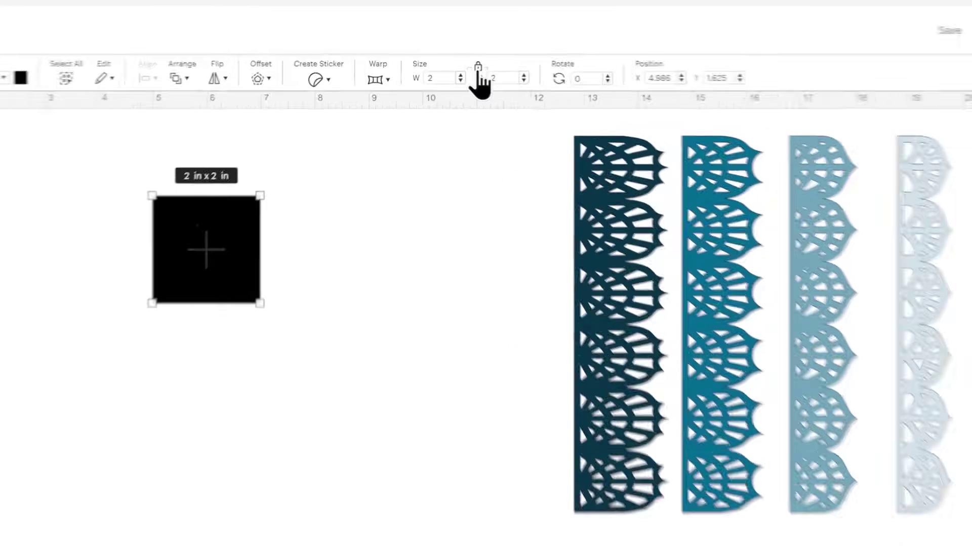
Step: Unlock the square's proportions and resize it to 7 in wide by 10 in high
click(449, 63)
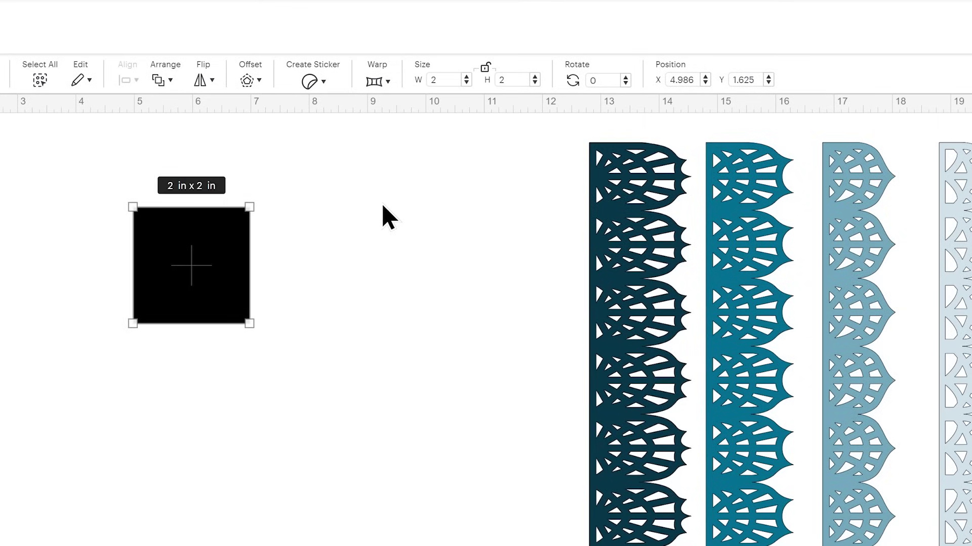
click(450, 79)
text(7)
click(509, 79)
text(1)
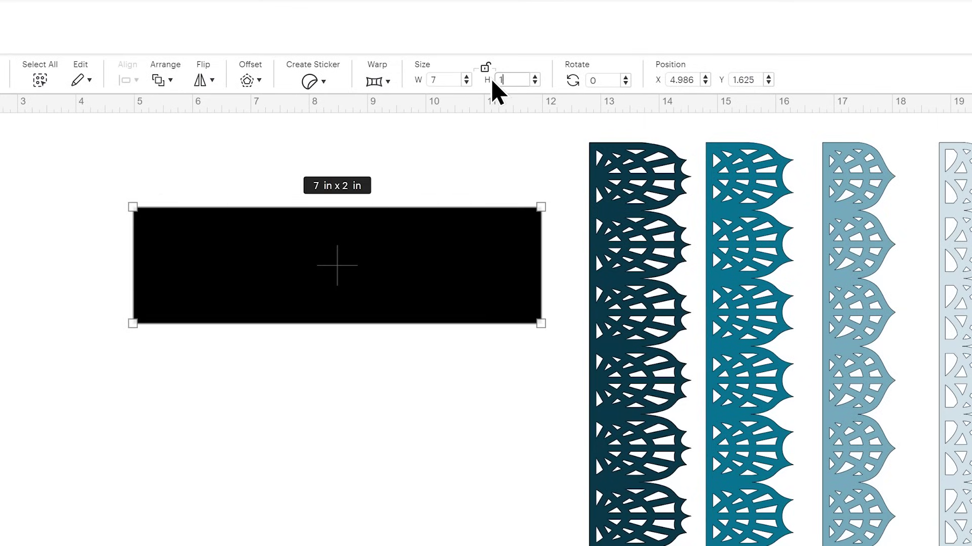
text(0)
key(Return)
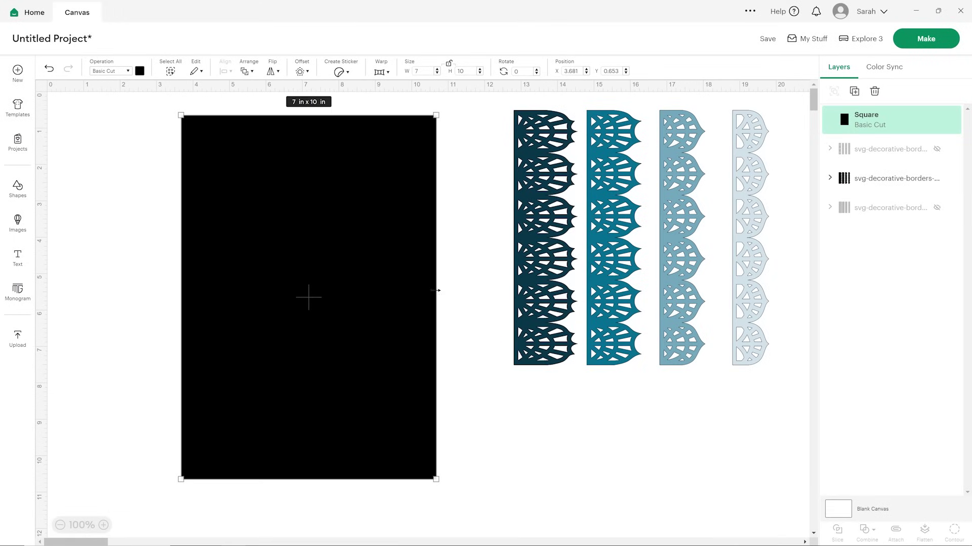
Step: Recolour the 7 x 10 in rectangle pale yellow, fine-tuning the shade to #fffac9
click(139, 71)
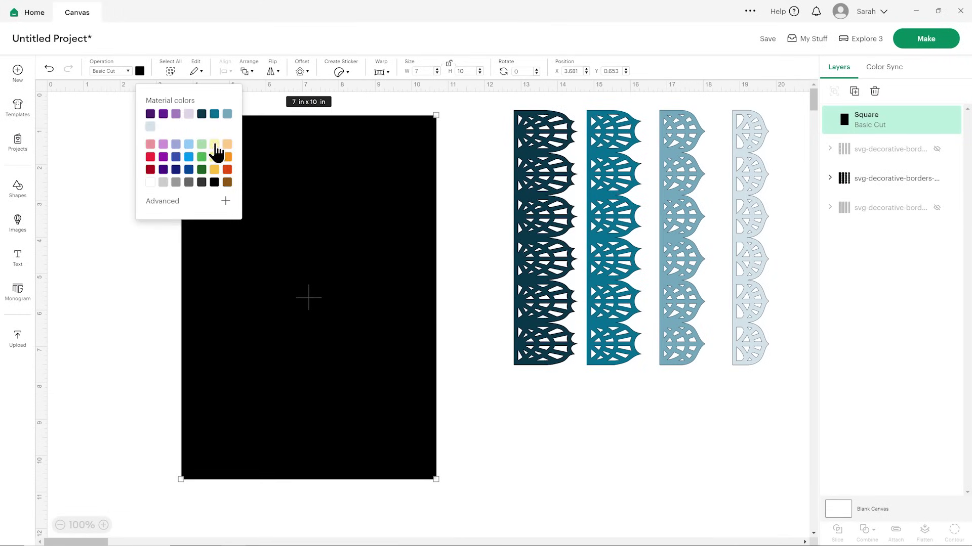
click(214, 145)
click(172, 204)
drag(187, 217, 165, 208)
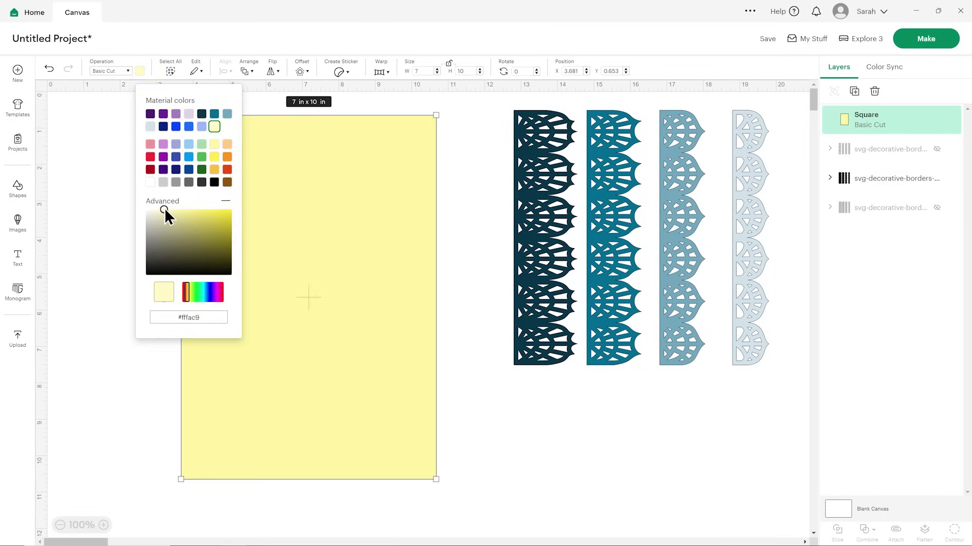
click(476, 225)
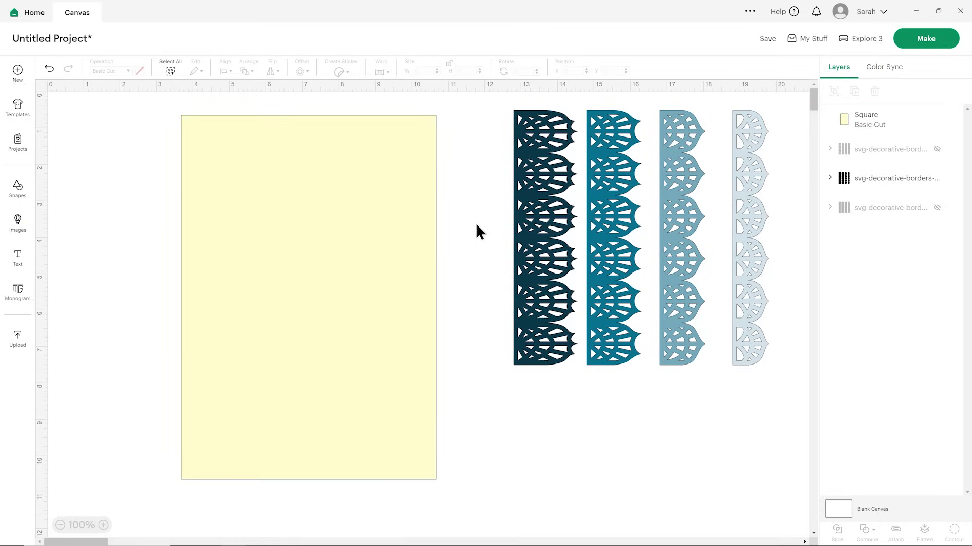
click(393, 217)
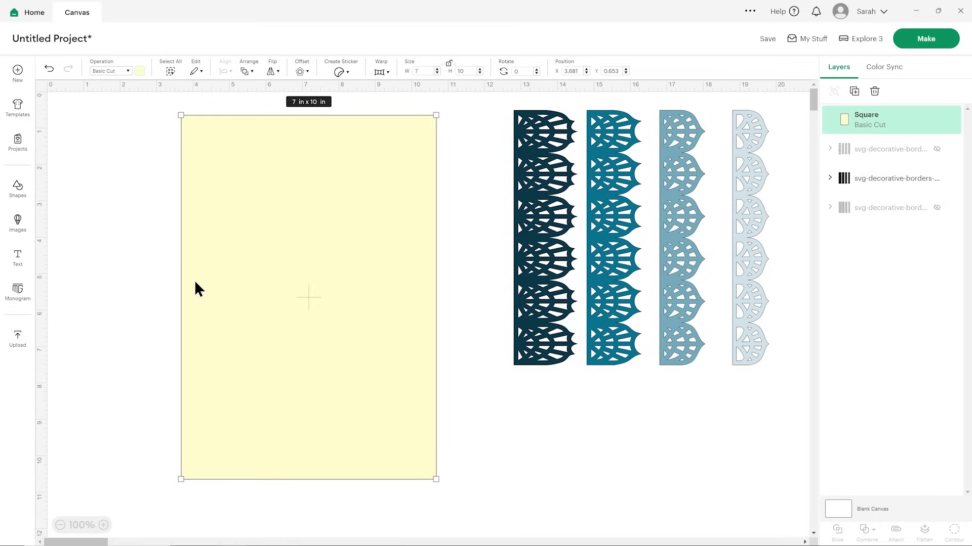
click(468, 272)
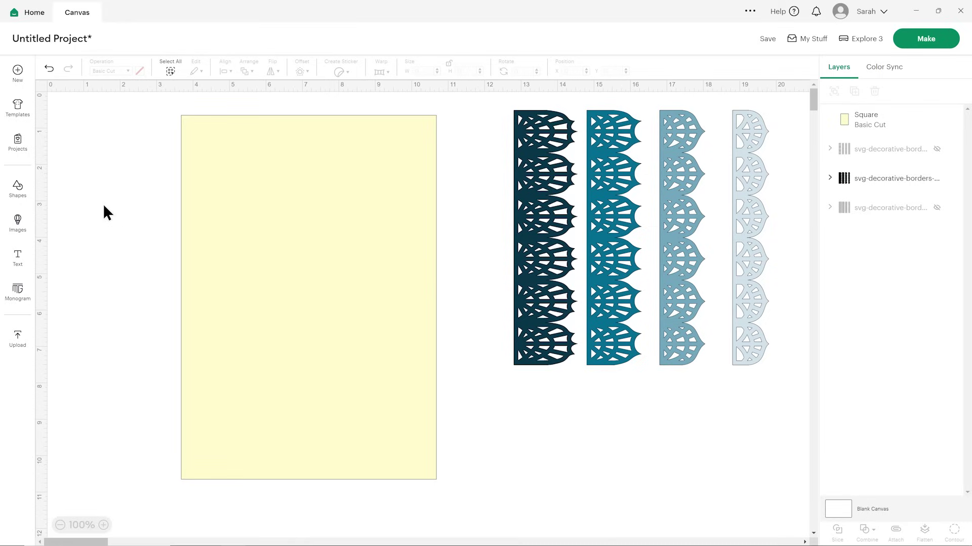
Step: Add a score line 7 in long and rotate it 90 degrees so it runs horizontally
click(25, 193)
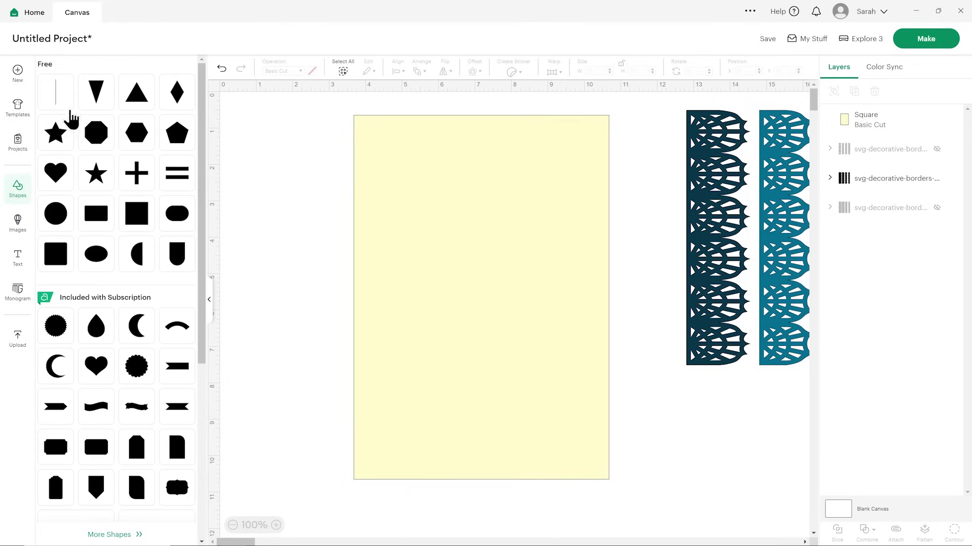
click(58, 96)
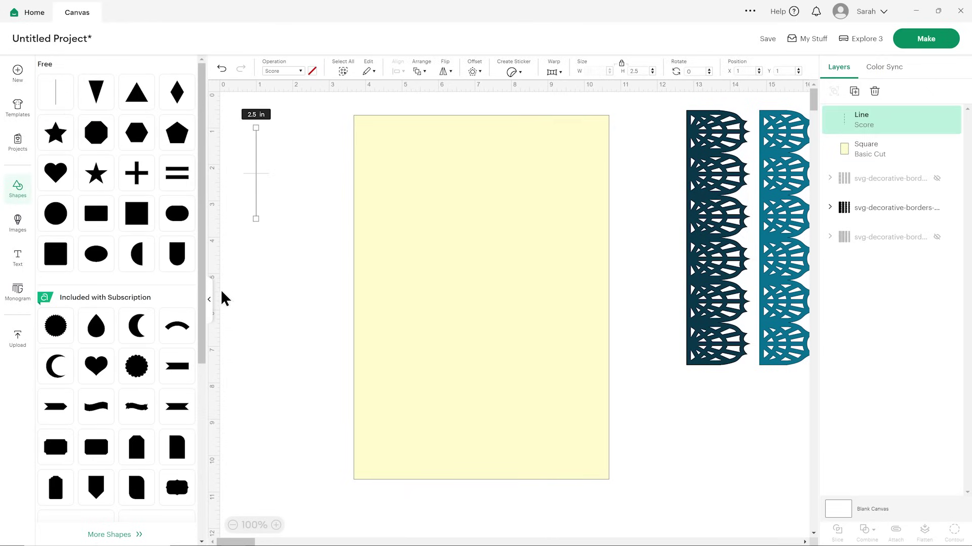
click(209, 299)
click(462, 72)
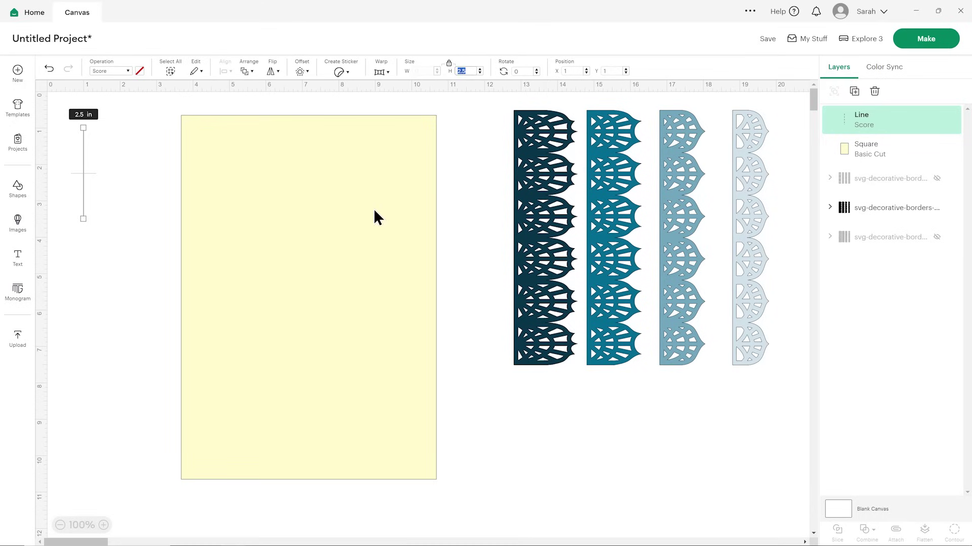
text(7)
key(Return)
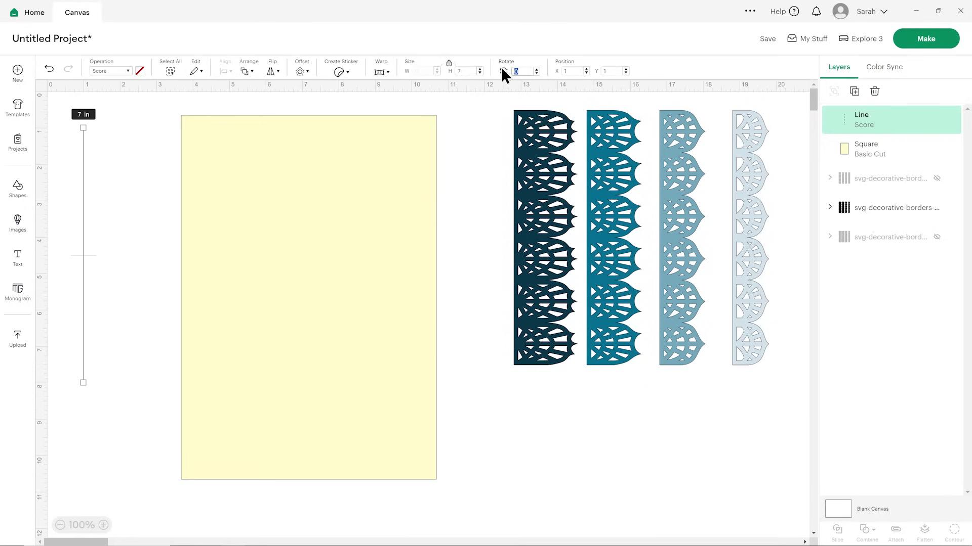
key(Return)
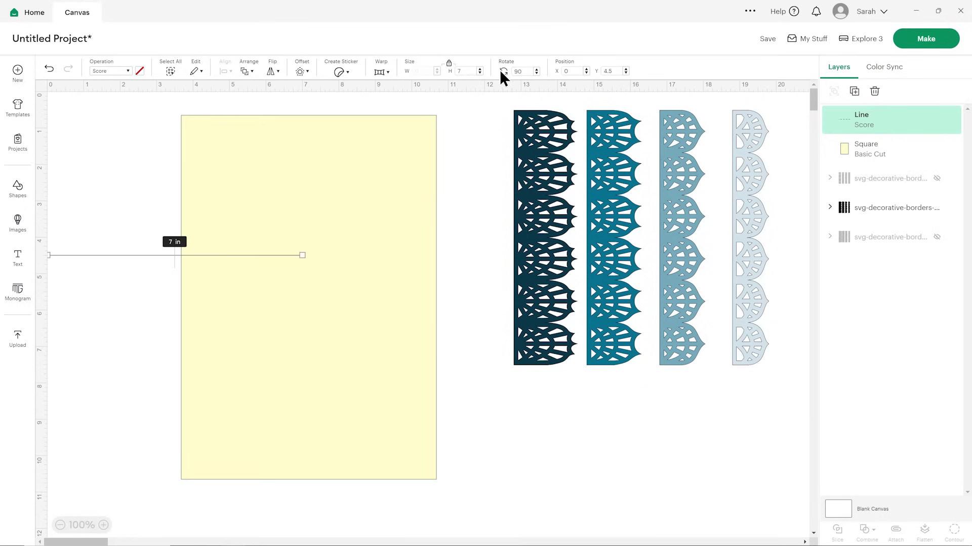
Step: Centre the score line on the yellow rectangle and attach the two together as the card base
click(127, 154)
drag(107, 151, 235, 284)
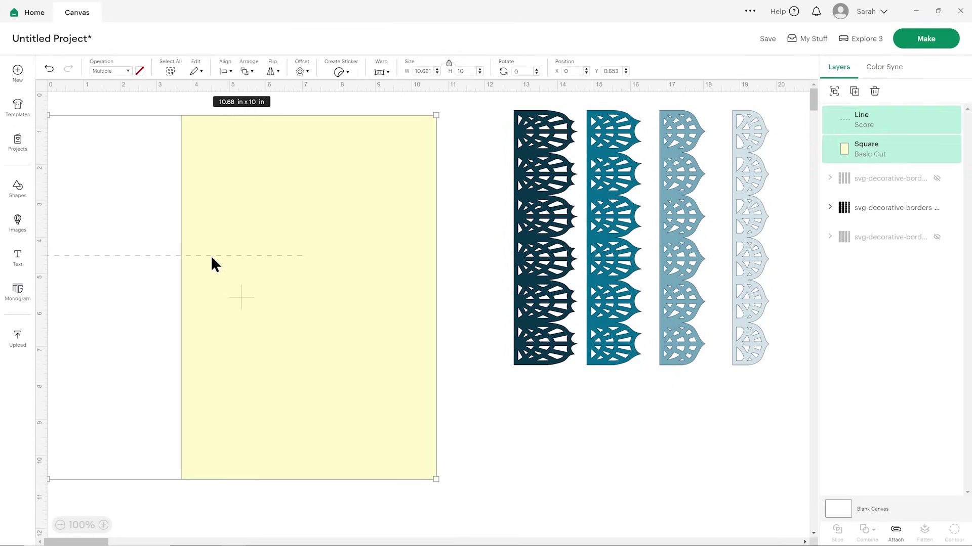
click(226, 70)
click(264, 212)
drag(328, 238, 335, 234)
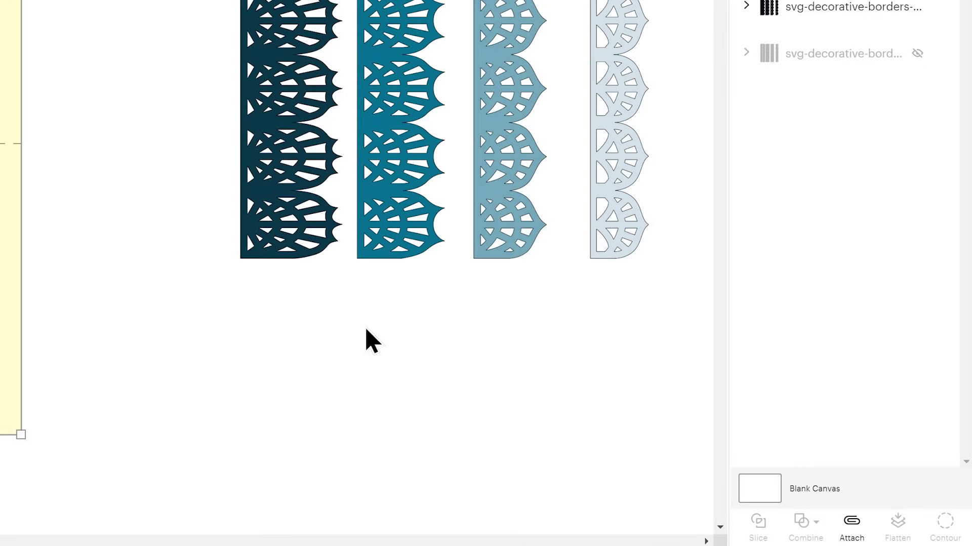
click(851, 524)
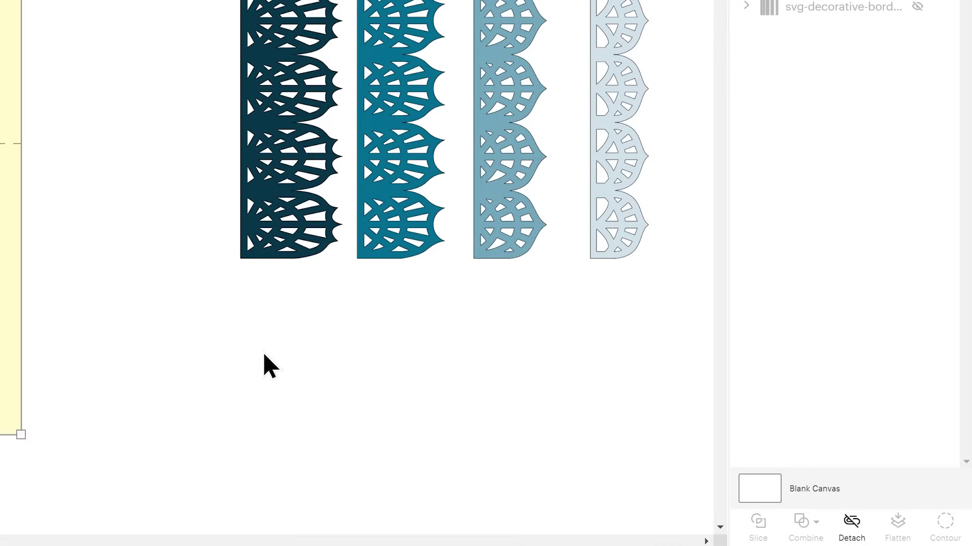
click(109, 191)
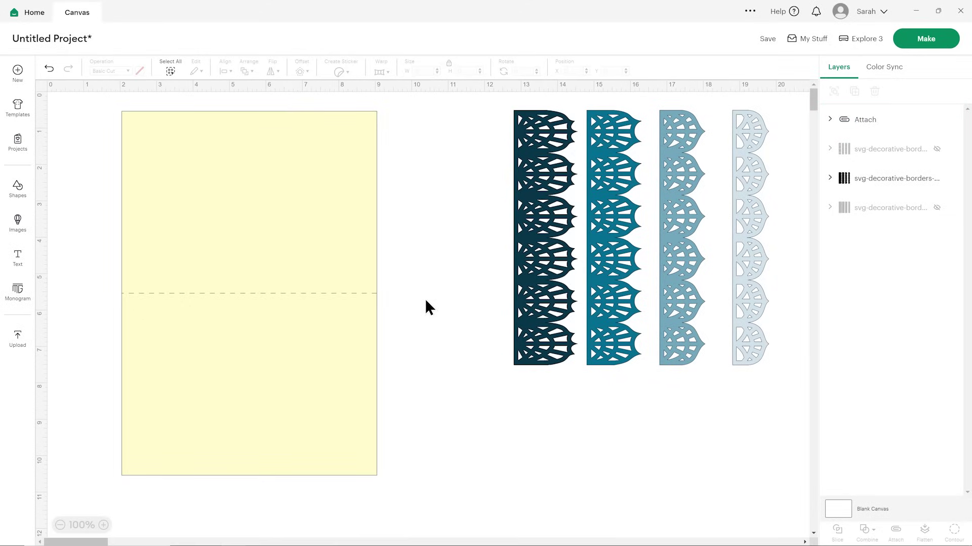
Step: Move the teal border set closer to the card base, to about X 11.3, Y 0.6 in
drag(557, 277, 497, 274)
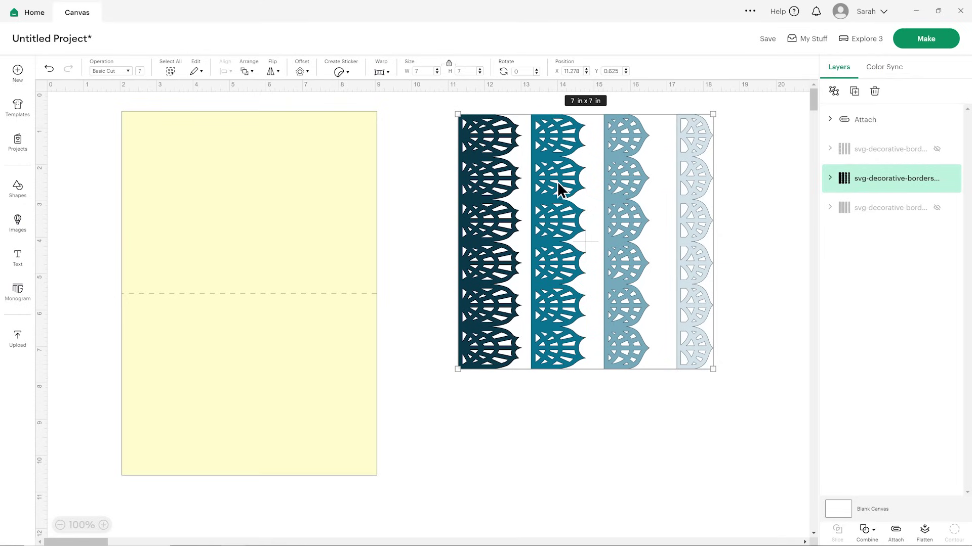
Step: Rotate the teal border set 90 degrees so its borders run horizontally, and position it at about X 11.1, Y 1.3 in
drag(557, 181, 526, 121)
text(90)
key(Return)
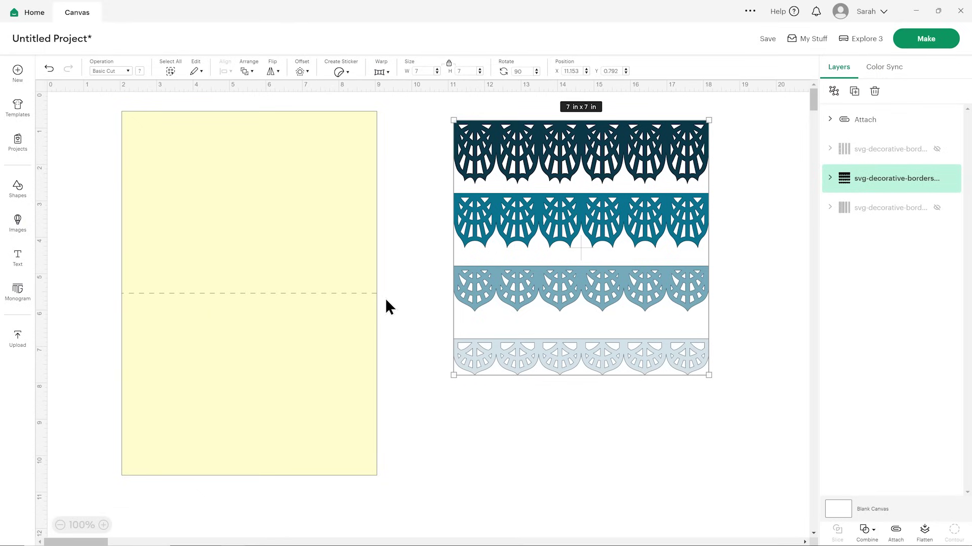
drag(589, 221, 591, 235)
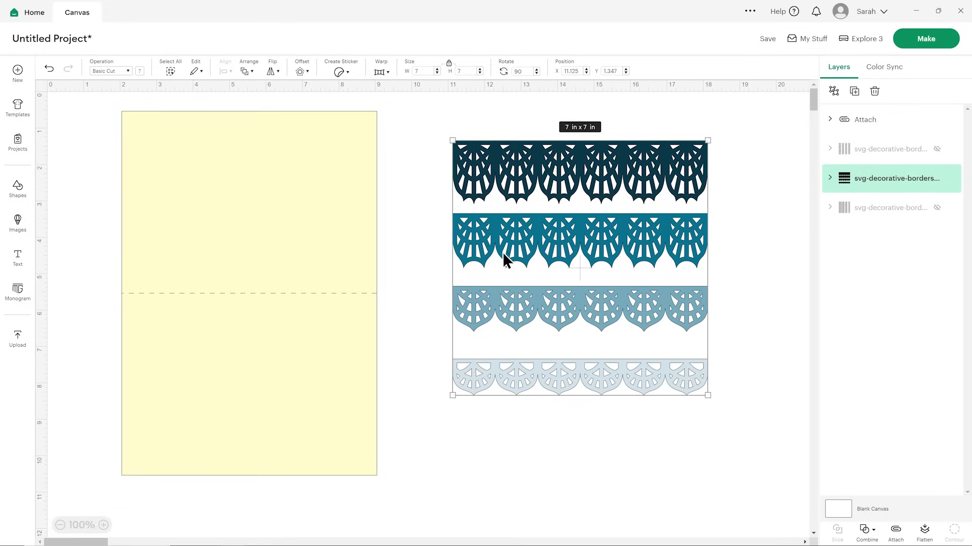
Step: Try moving the border set and enlarging it to about 8.15 in square, and undo both changes
drag(503, 253, 492, 239)
drag(694, 389, 736, 432)
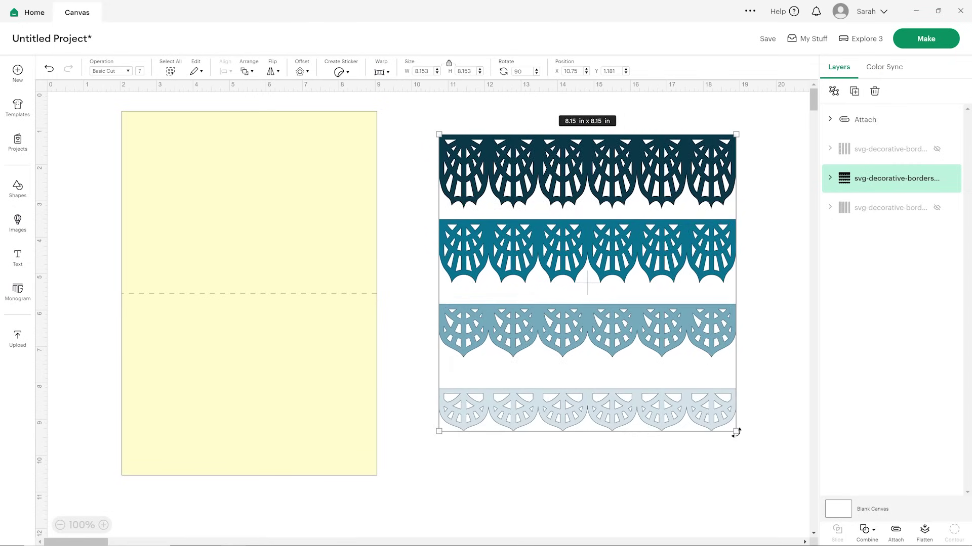
click(49, 68)
click(49, 69)
Step: Move the border set closer to the card base, about X 10.4, Y 1.1 in, and ungroup it into separate borders
drag(475, 162, 462, 158)
drag(470, 235, 470, 234)
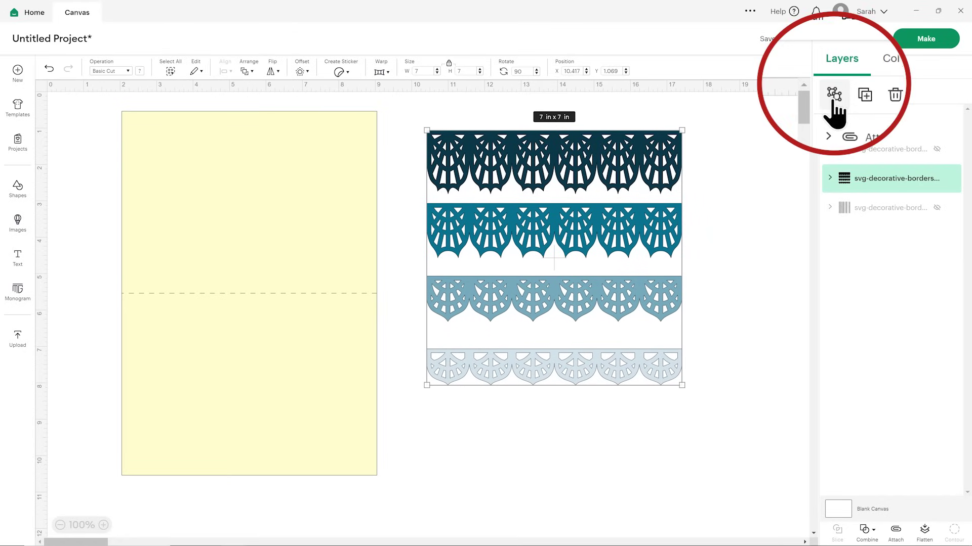
click(834, 92)
click(755, 153)
Step: Send the yellow card base to the back and place the lightest border just beneath the score line, at about X 2.0, Y 5.6 in
drag(670, 367, 627, 354)
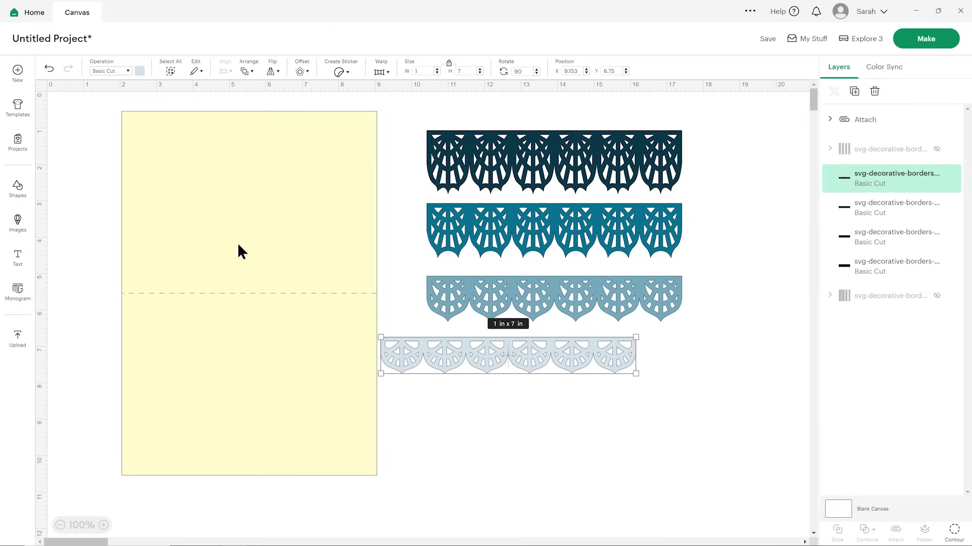
click(288, 274)
click(248, 71)
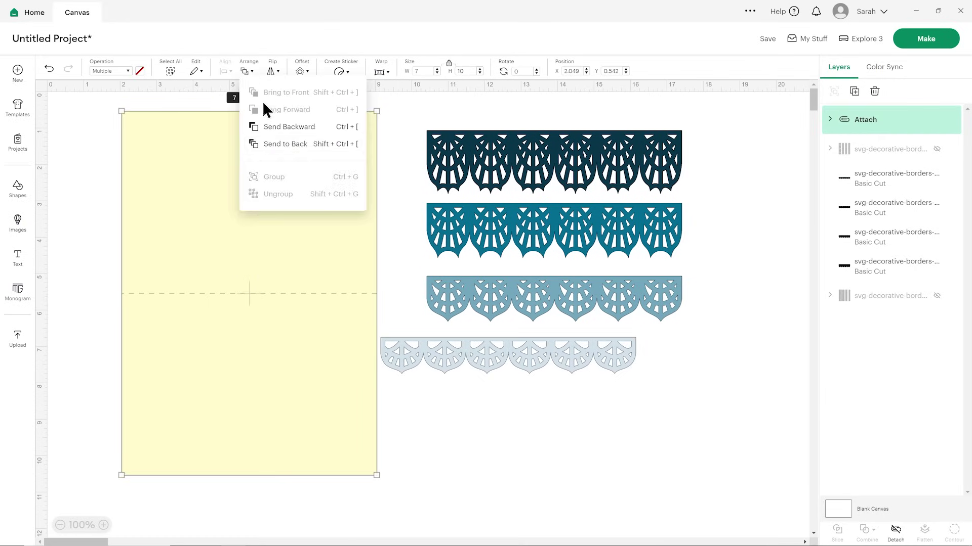
click(282, 143)
click(494, 412)
drag(515, 355, 256, 312)
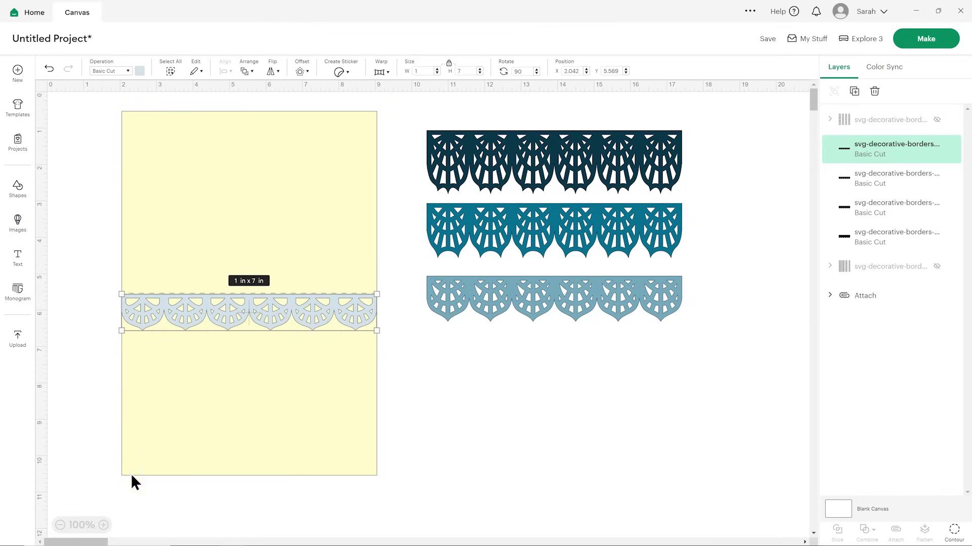
click(445, 435)
Step: Overlap the light teal, teal and darkest borders below the lightest one, at about Y 6.0, 6.7 and 7.4 in
drag(626, 302, 320, 335)
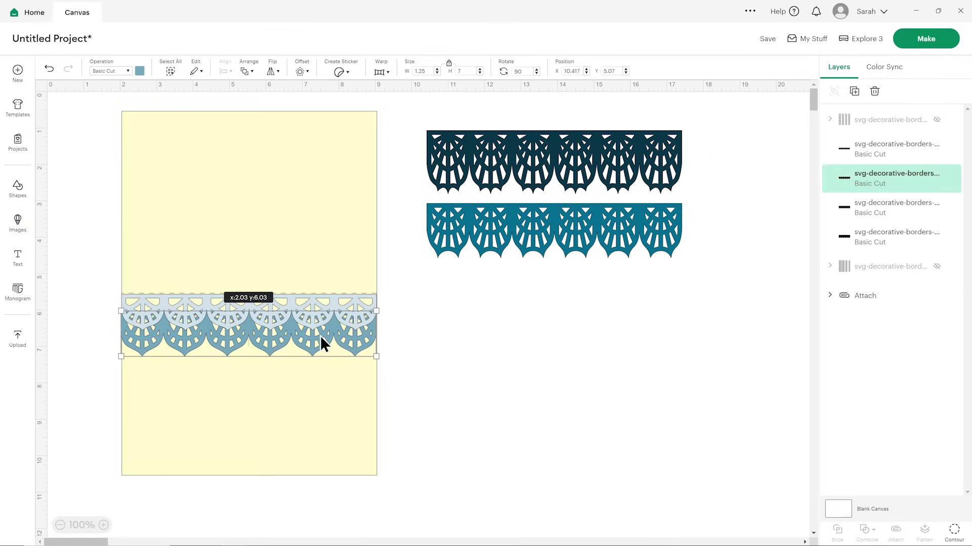
drag(569, 232, 262, 367)
click(524, 334)
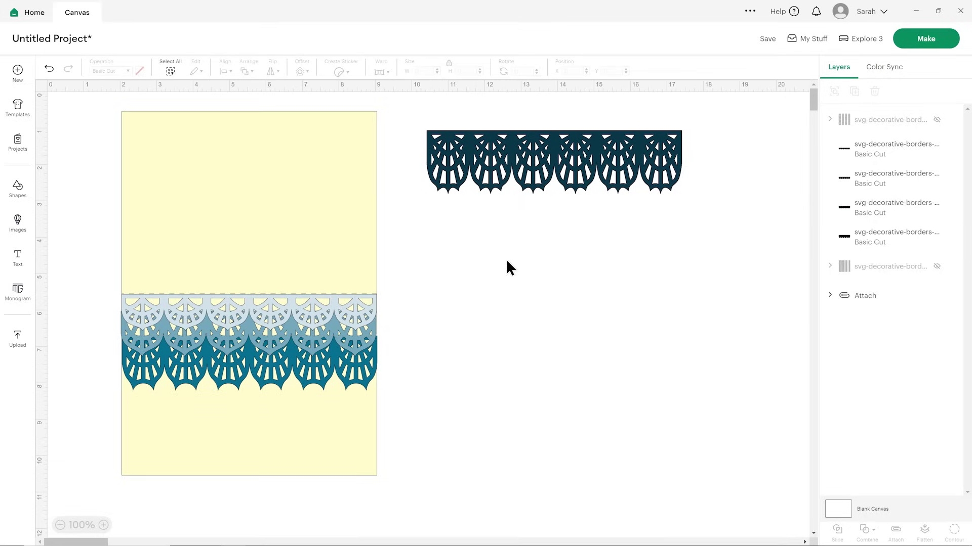
drag(554, 167, 248, 403)
click(460, 348)
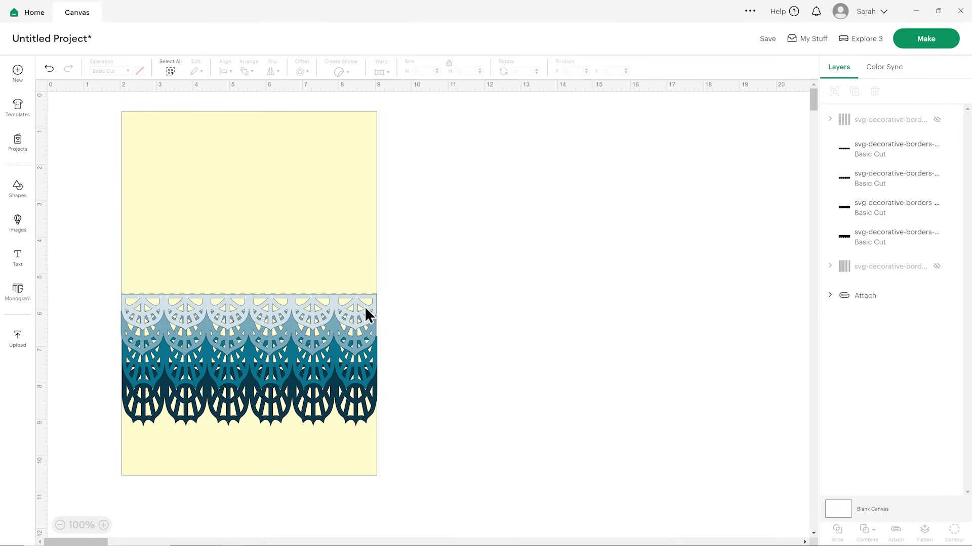
Step: Select the four decorative borders and align their left edges
click(876, 159)
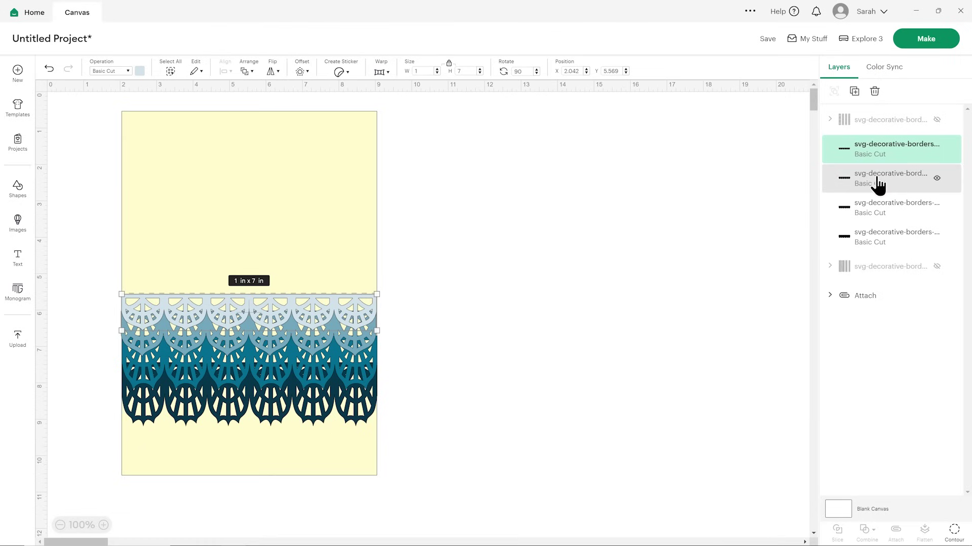
shift+click(875, 183)
shift+click(875, 214)
shift+click(872, 234)
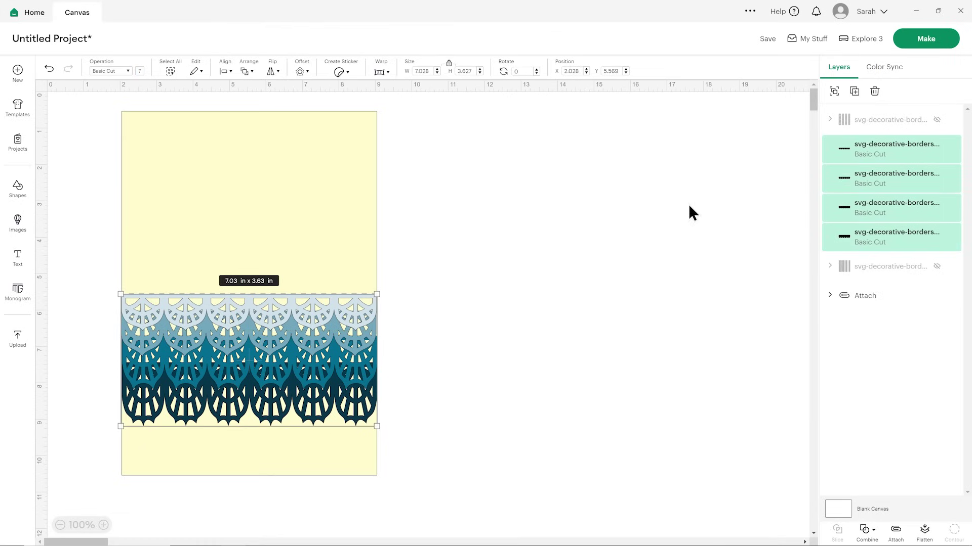
click(224, 71)
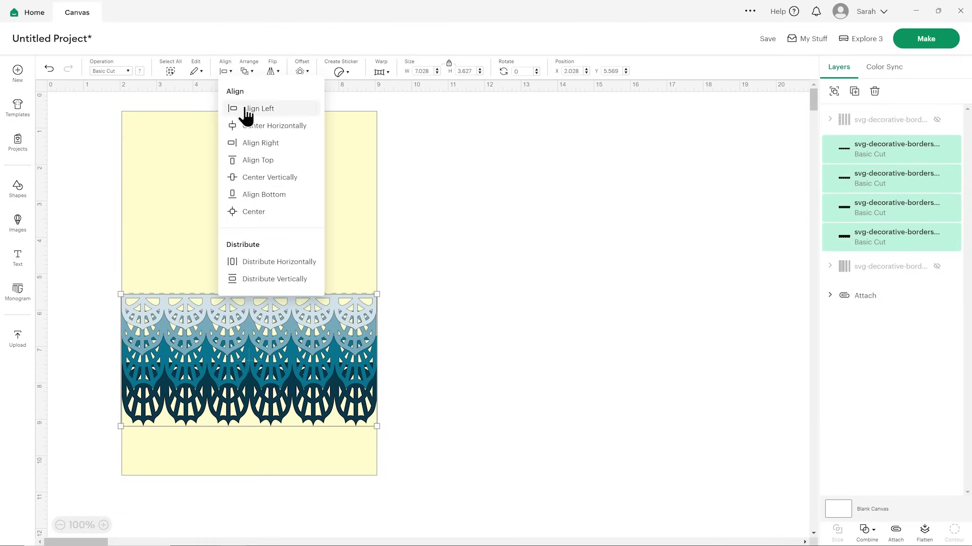
click(242, 108)
click(476, 205)
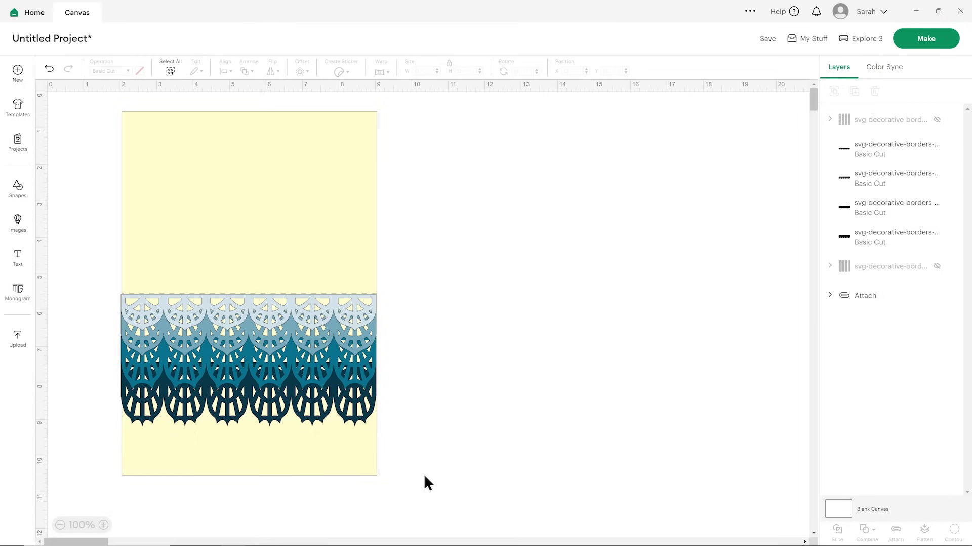
Step: Align the left edges of the four borders and the card base together
drag(422, 485, 274, 235)
click(226, 72)
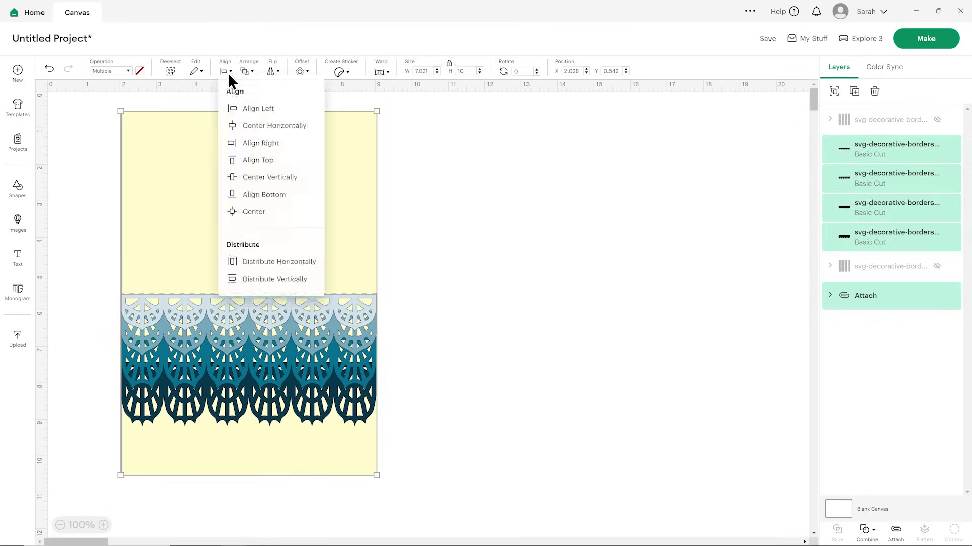
click(243, 107)
click(420, 203)
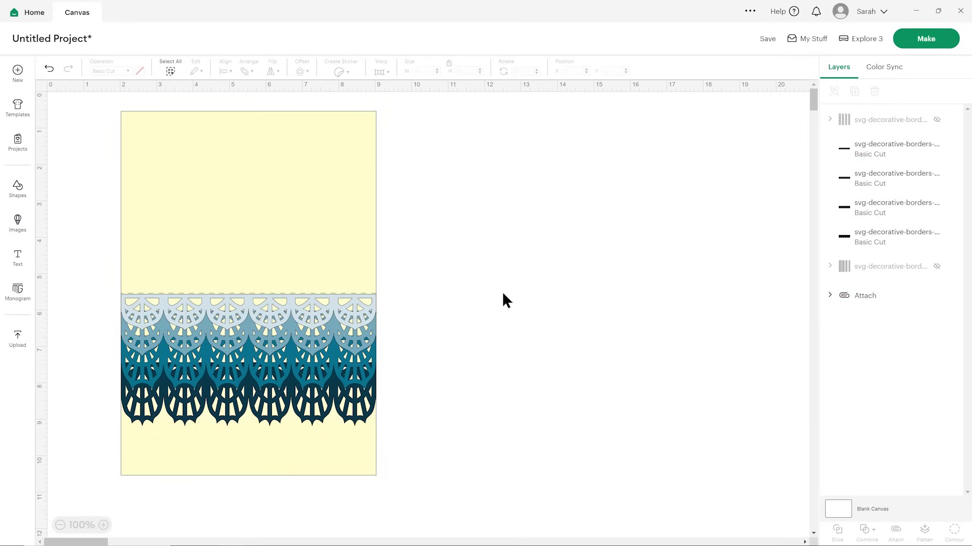
Step: Recolour the uppermost border bright yellow and the second border golden orange
click(367, 306)
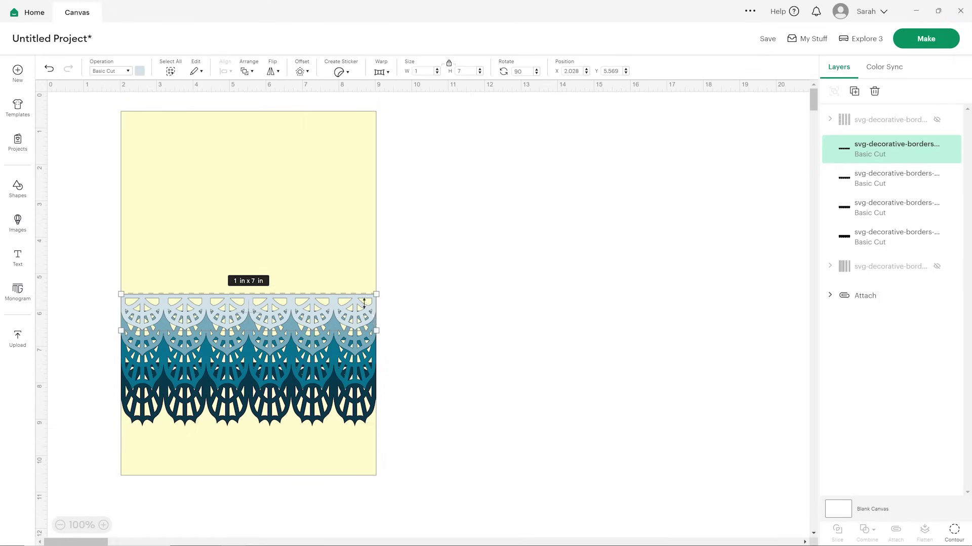
click(140, 72)
click(214, 157)
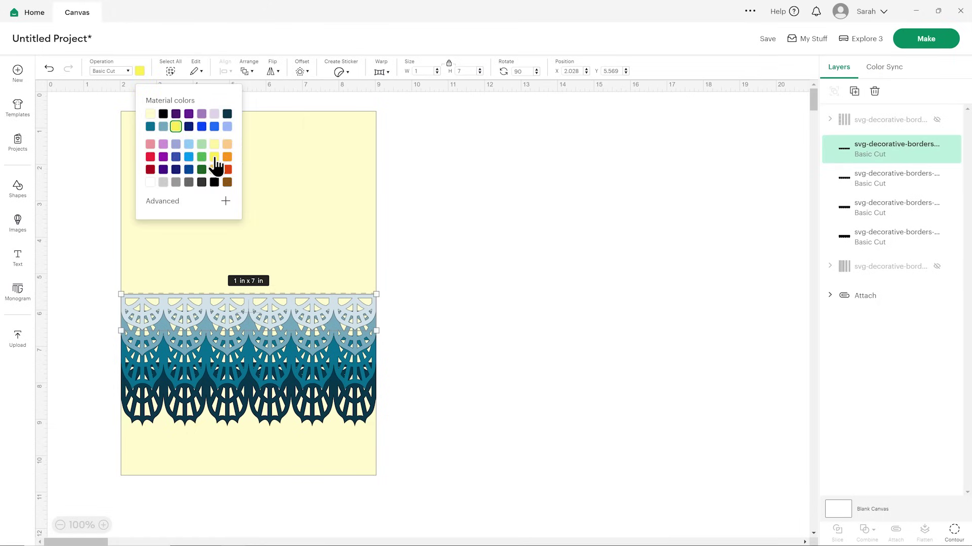
click(418, 337)
click(362, 342)
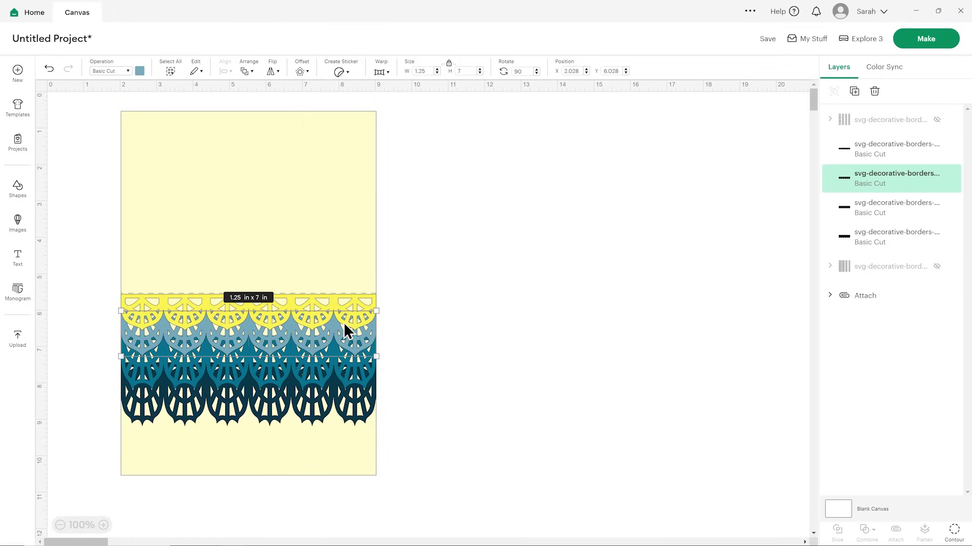
click(139, 71)
click(214, 170)
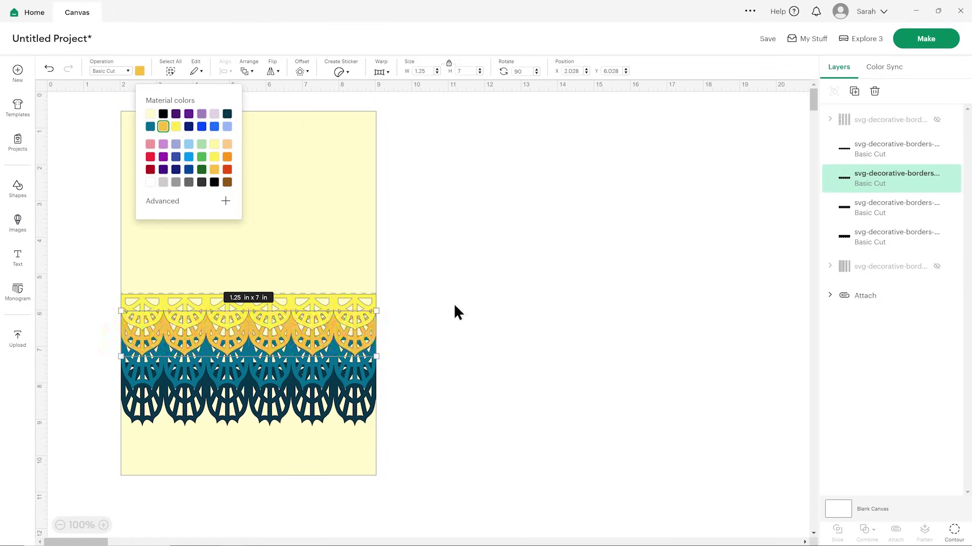
click(463, 305)
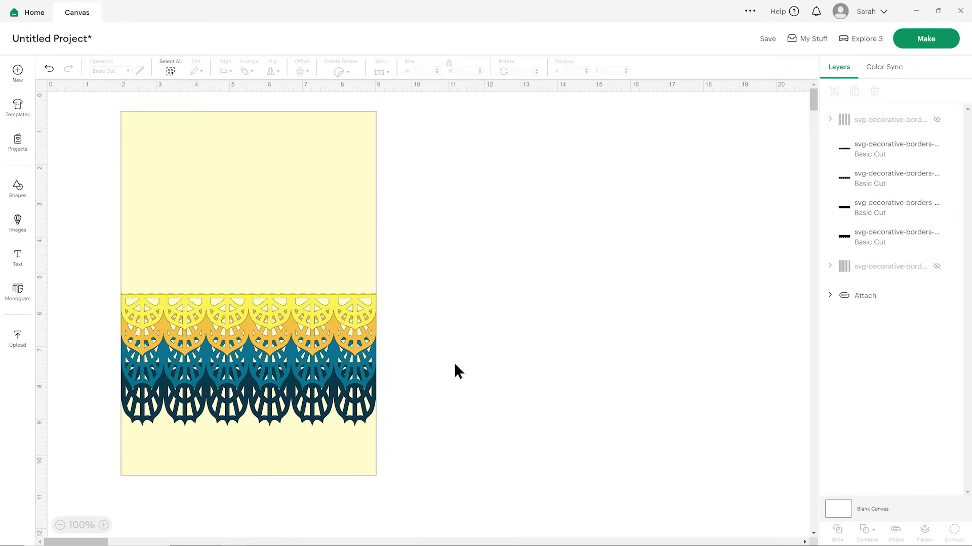
Step: Recolour the third border bright yellow and the lowest border golden orange to continue the alternating pattern
click(342, 373)
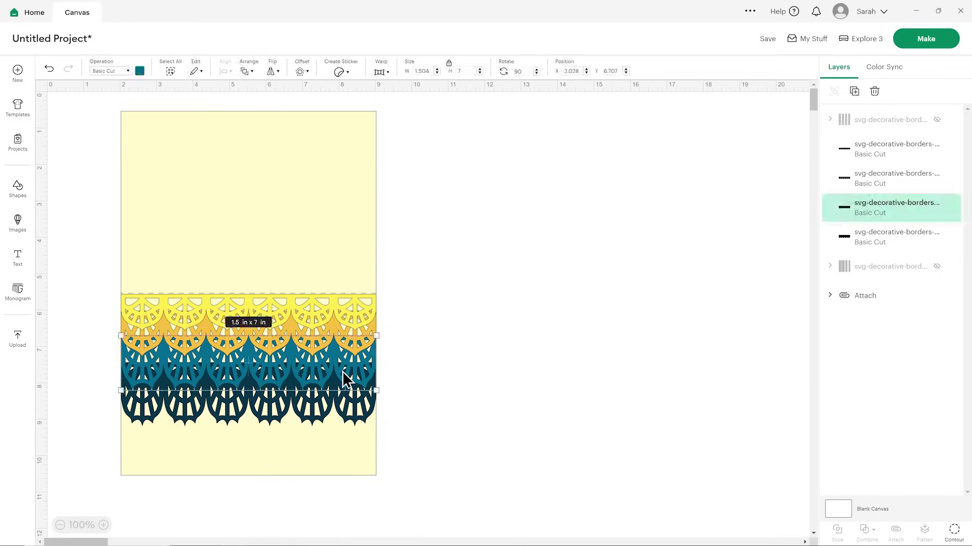
click(139, 71)
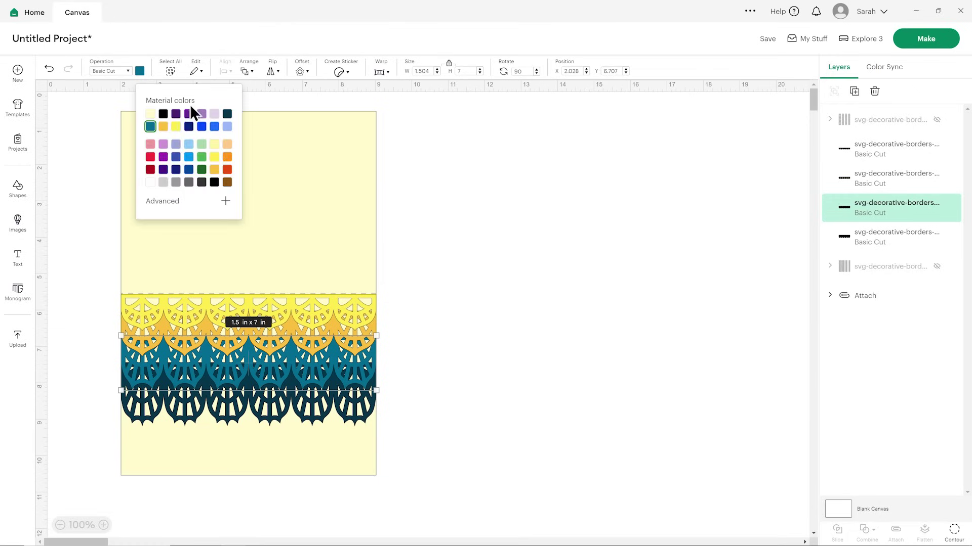
click(181, 130)
click(266, 415)
click(139, 71)
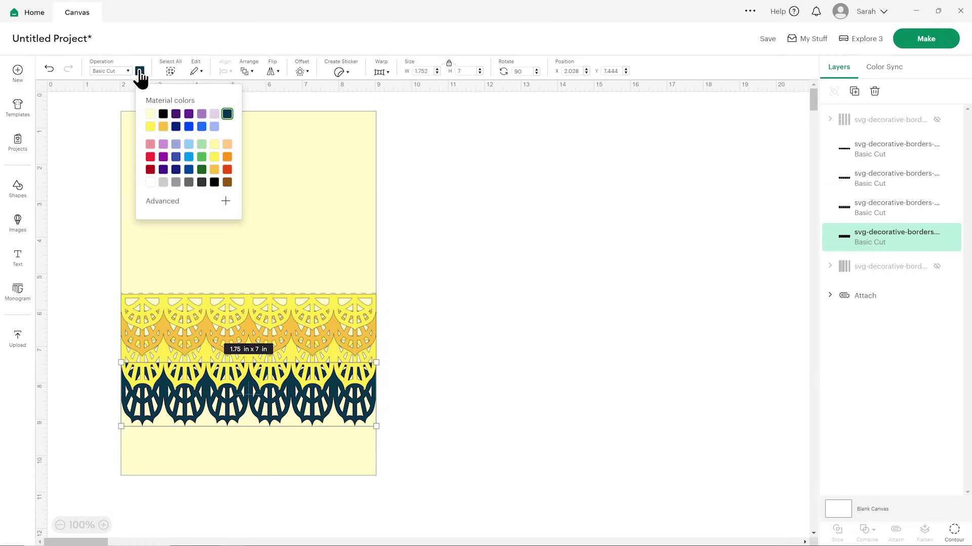
click(161, 126)
click(485, 255)
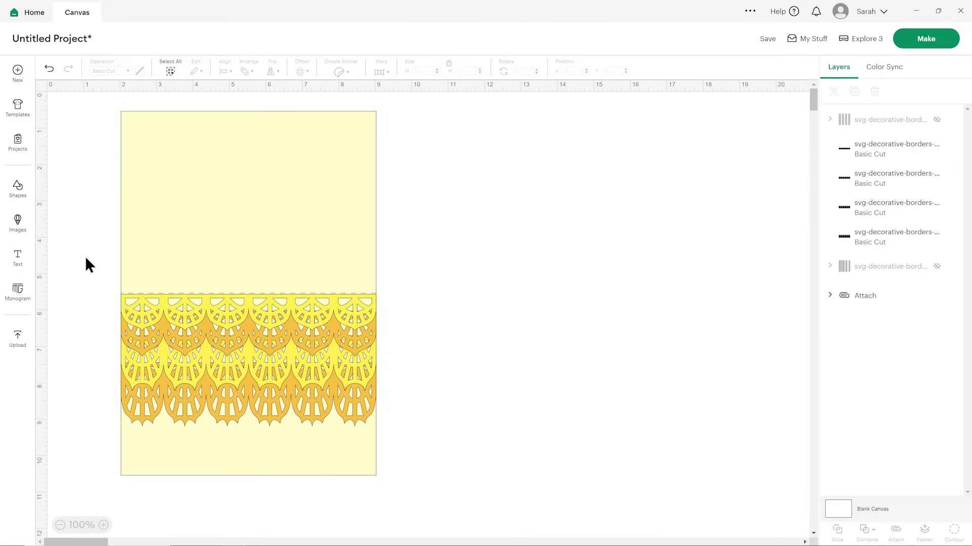
Step: Search the image library for "thank you" and add the one-line script design with a heart between the words
click(19, 224)
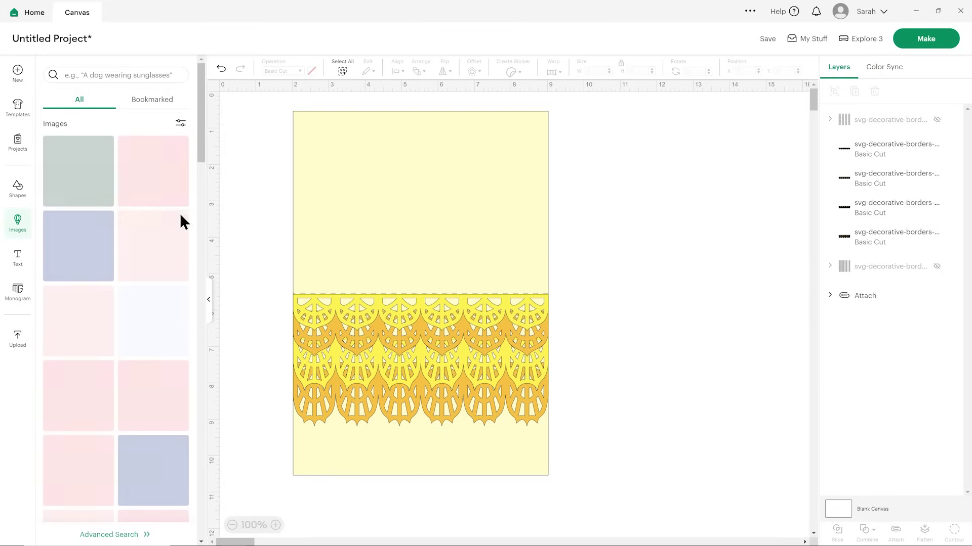
click(132, 72)
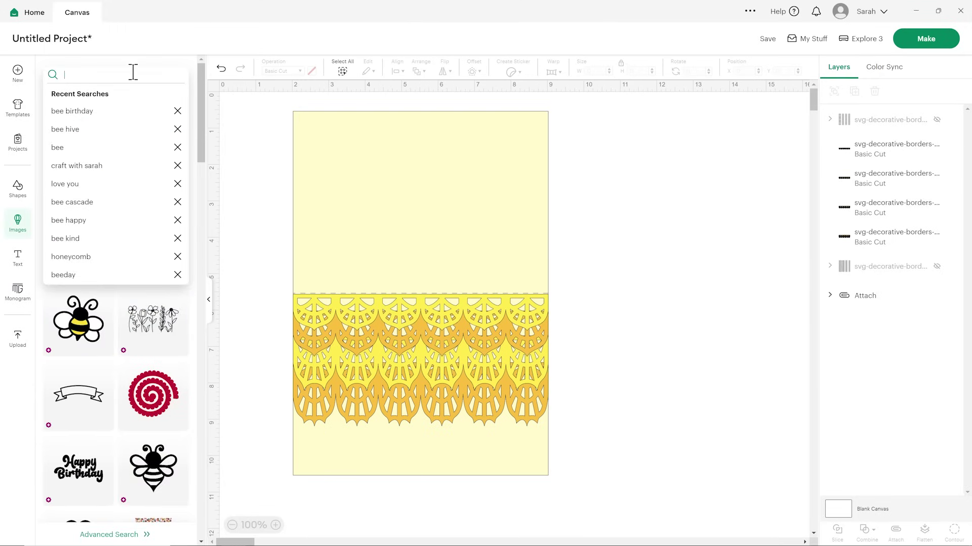
text(thank you)
key(Return)
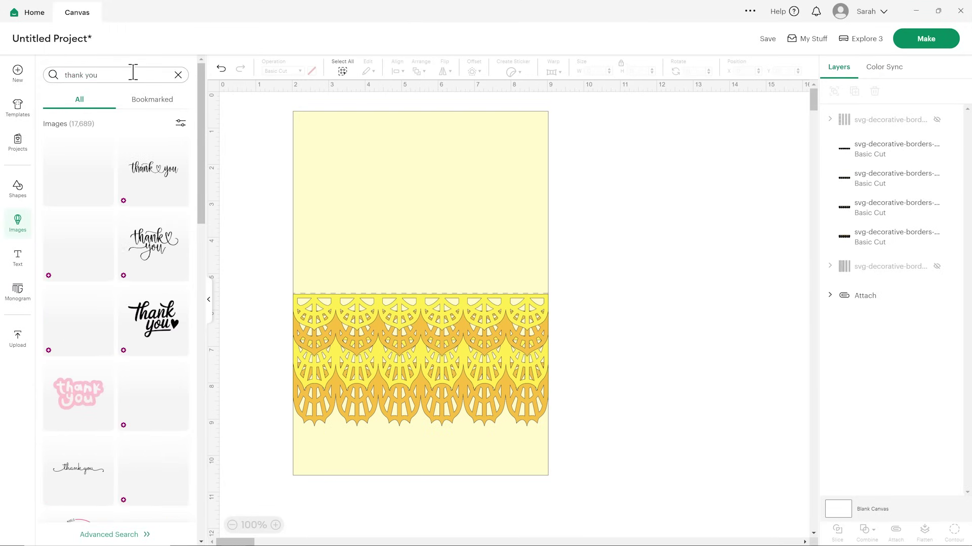
click(163, 185)
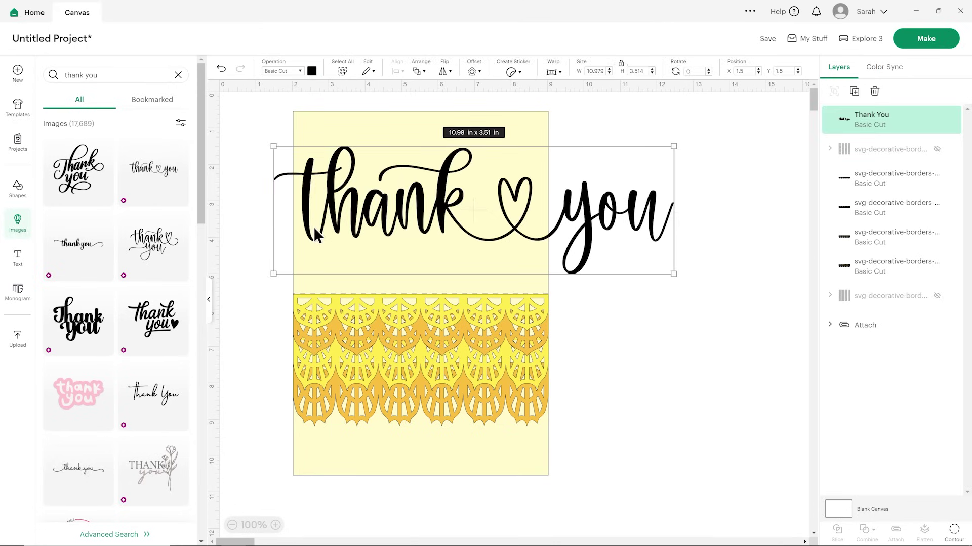
Step: Try the bold two-line script "thank you" image beside the card, and delete it from the canvas
scroll(157, 201, down, 2)
scroll(157, 202, down, 10)
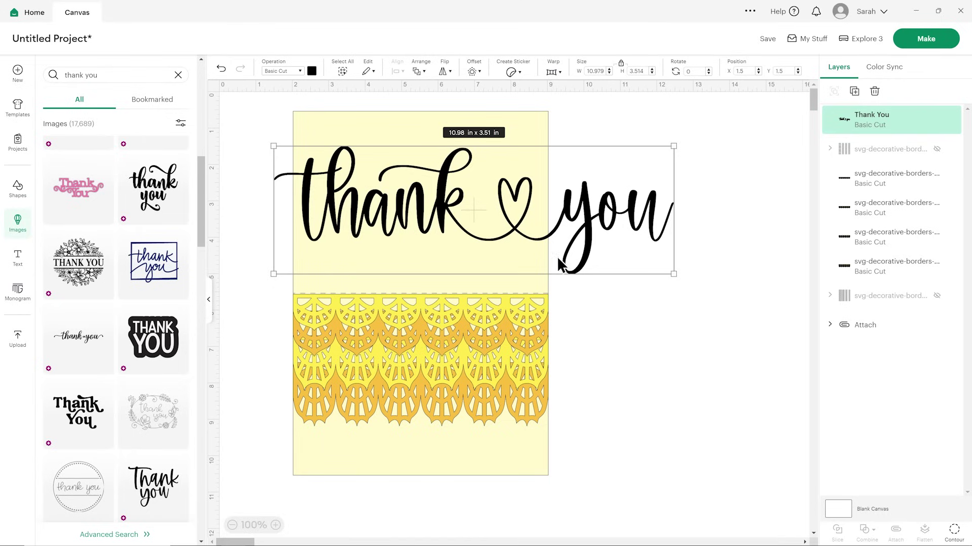
click(172, 205)
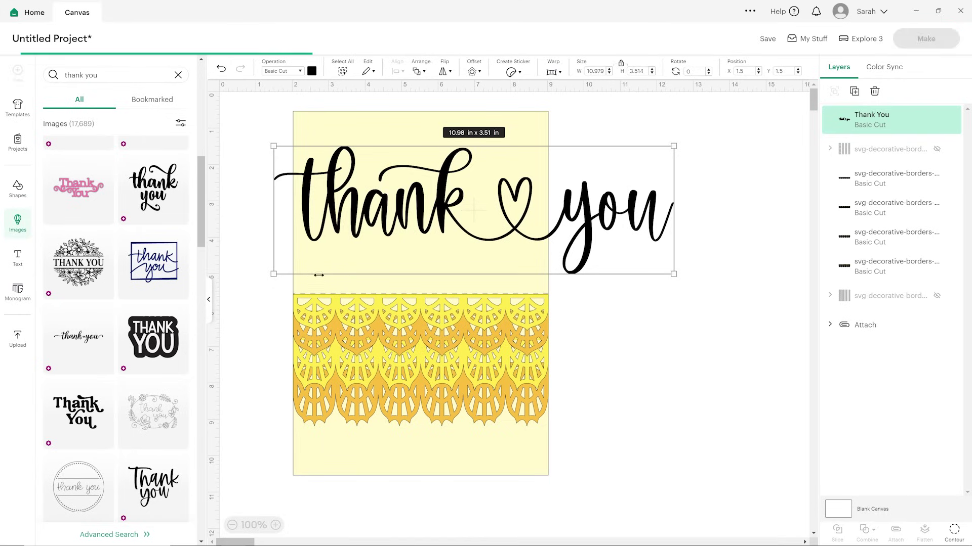
drag(468, 309, 648, 362)
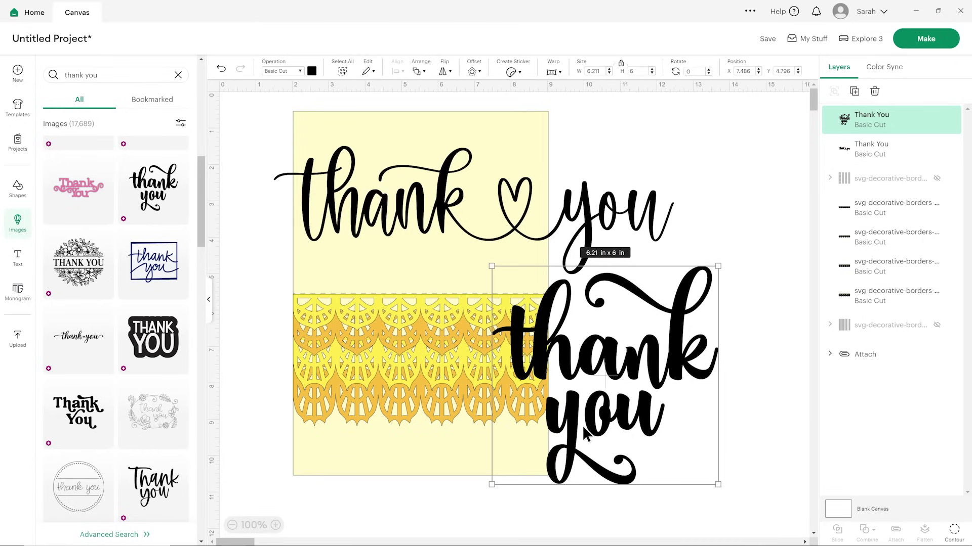
key(Delete)
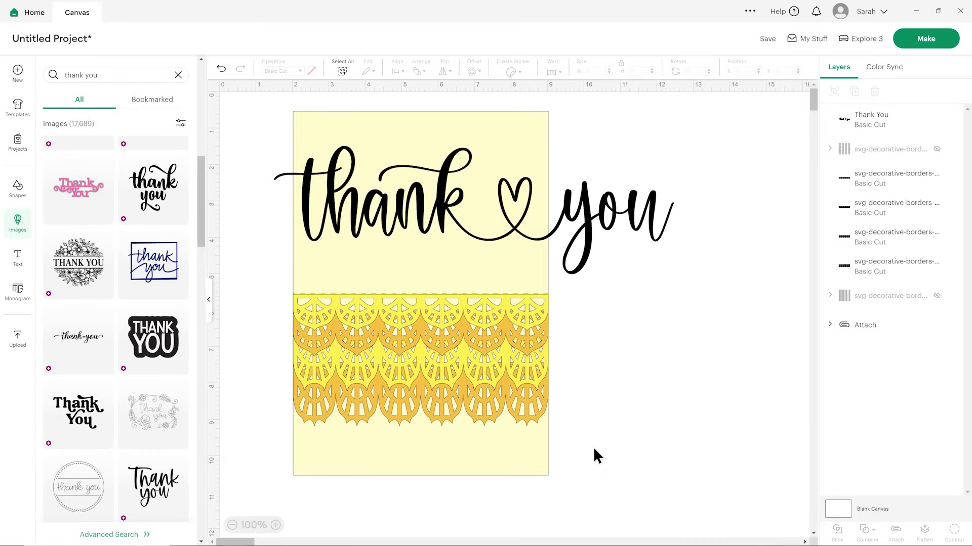
Step: Try the thin two-line pen-drawn "thank you" image with a small heart, enlarged to about 2.63 in wide beside the card, and delete it
scroll(172, 359, down, 1)
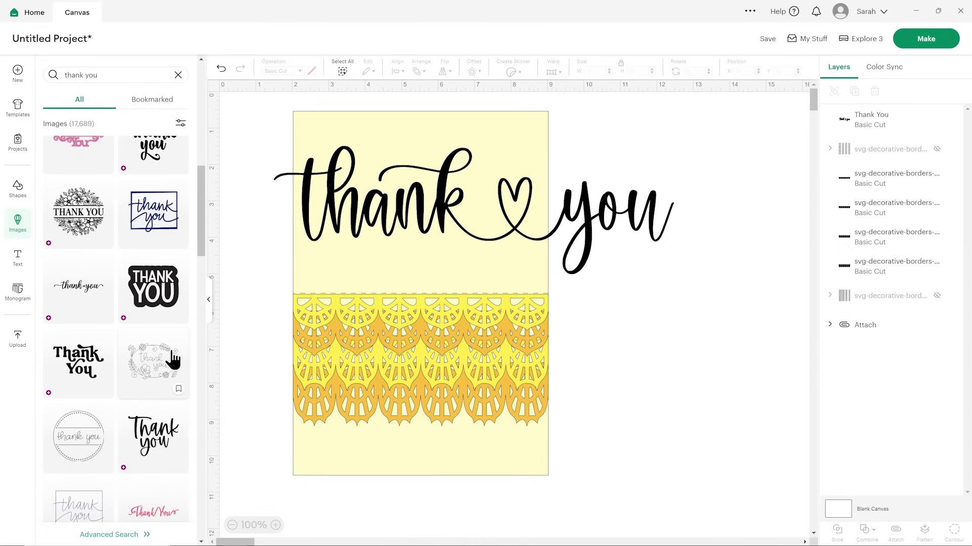
scroll(171, 381, down, 1)
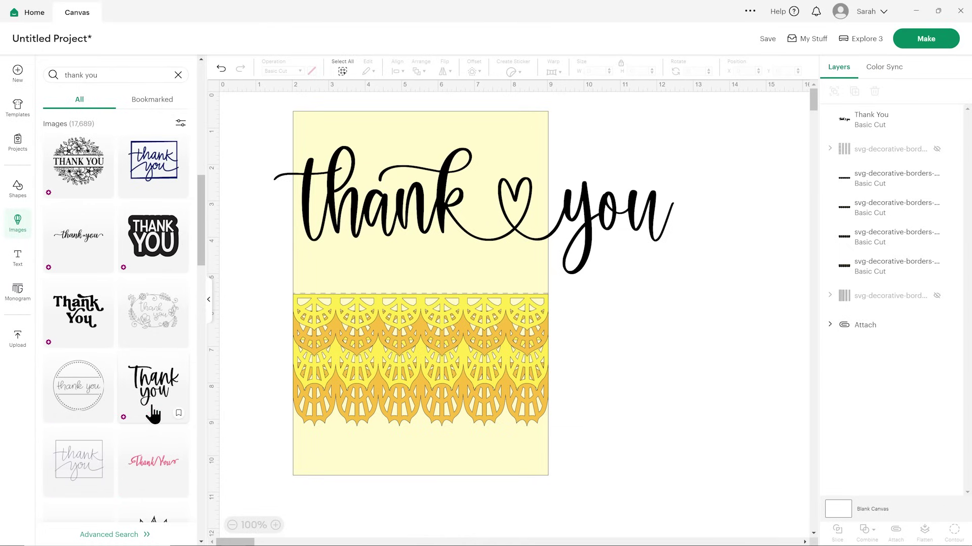
scroll(122, 412, down, 3)
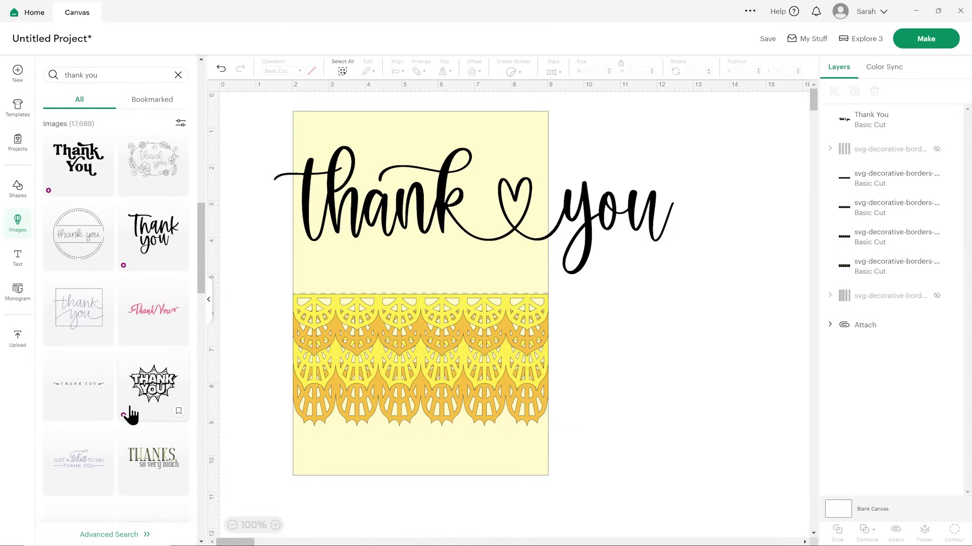
scroll(130, 415, down, 6)
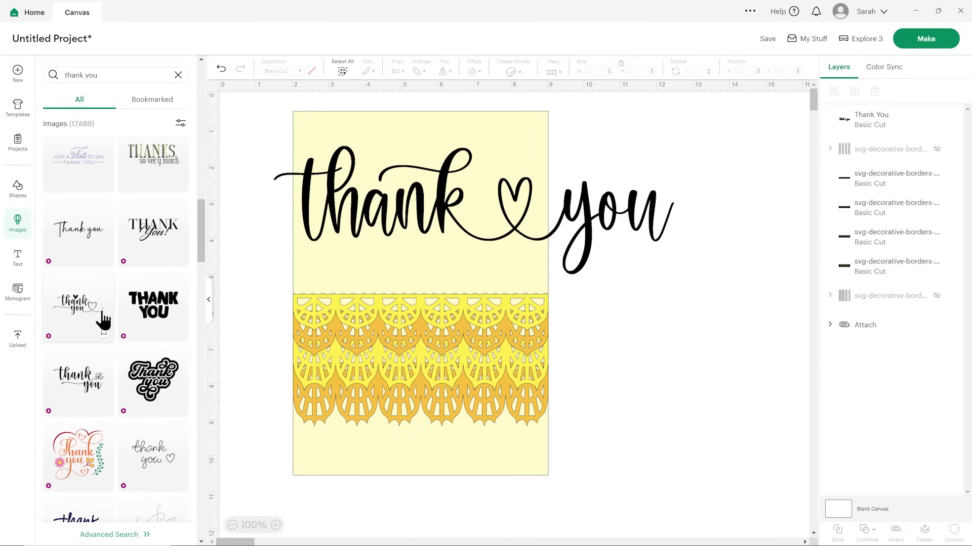
scroll(124, 310, down, 3)
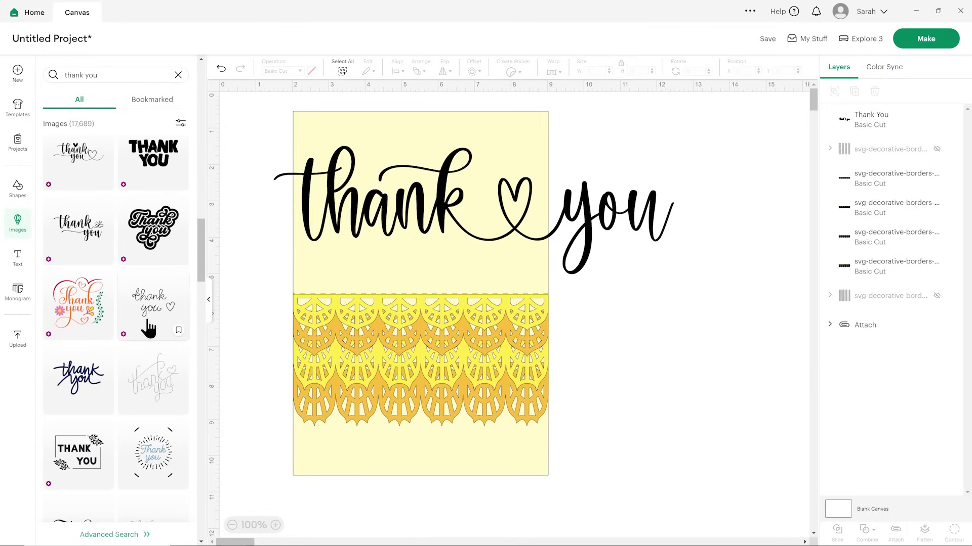
double_click(134, 328)
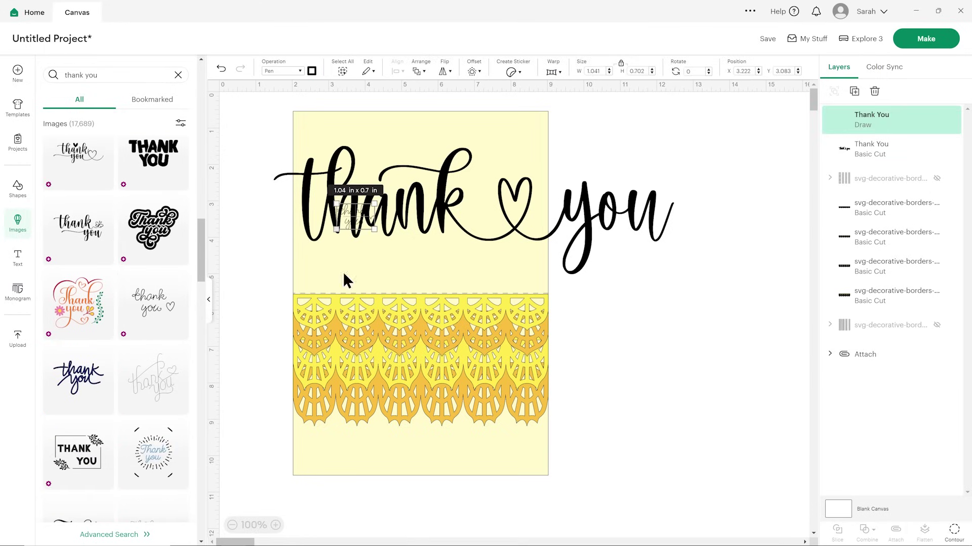
drag(375, 229, 594, 401)
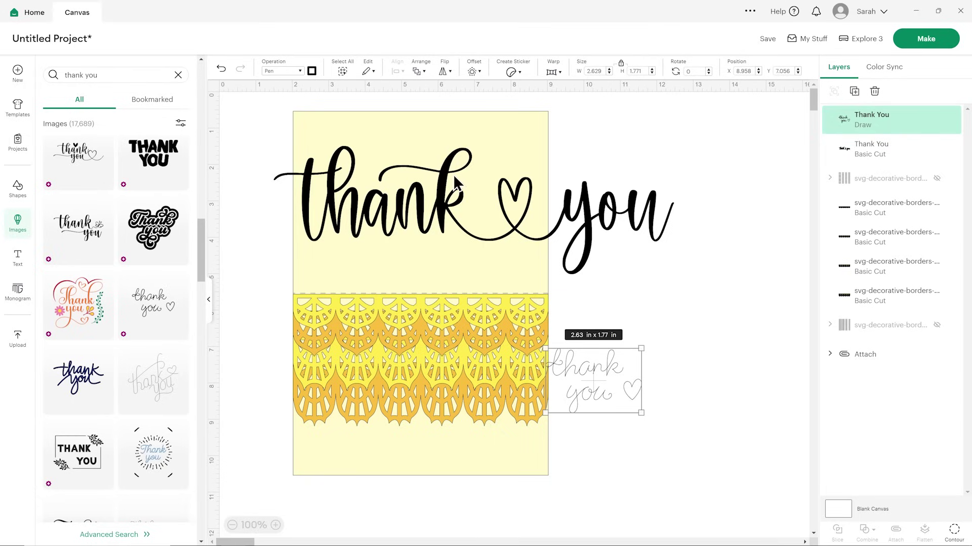
key(Delete)
Step: Try the arched, underlined serif "THANK YOU" image from further down the search results, and delete it from the canvas
scroll(83, 275, down, 4)
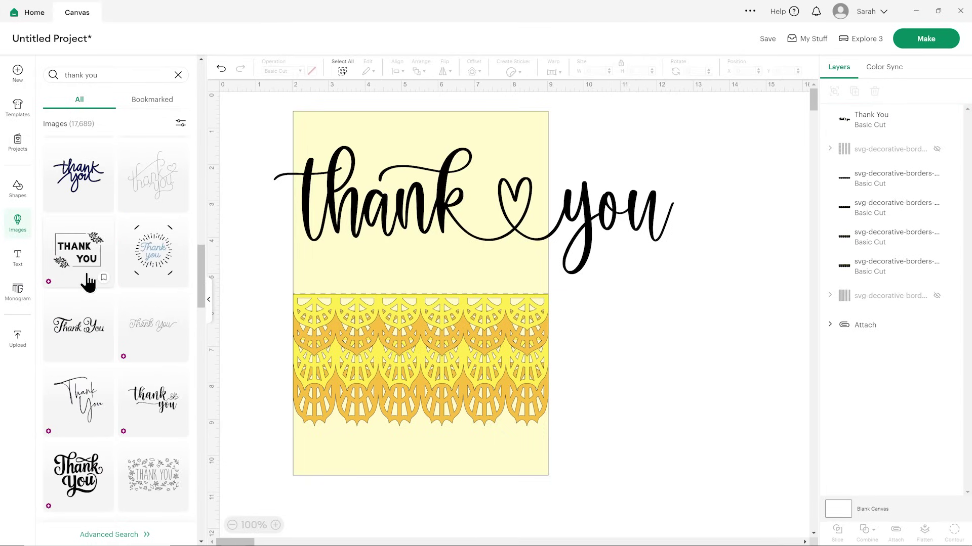
scroll(88, 281, down, 5)
click(171, 334)
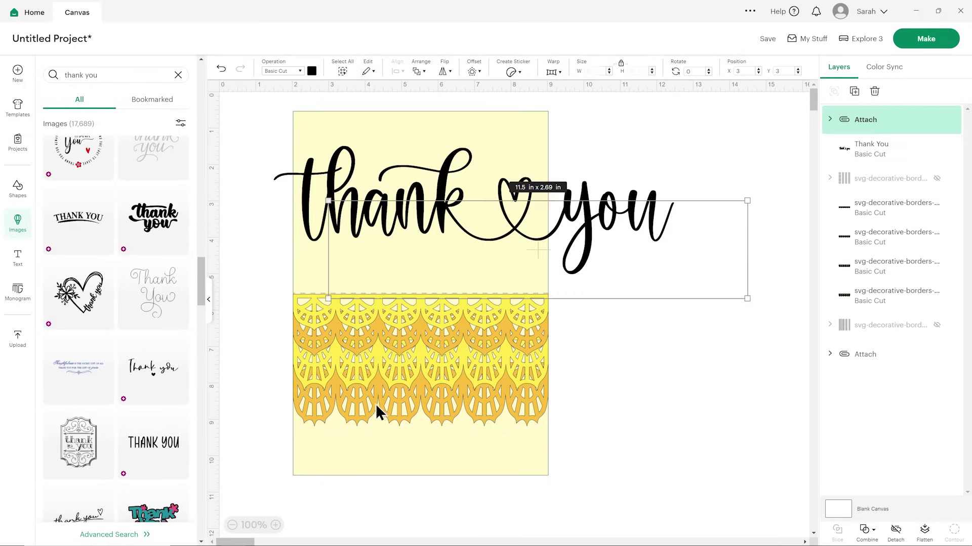
drag(574, 262, 558, 403)
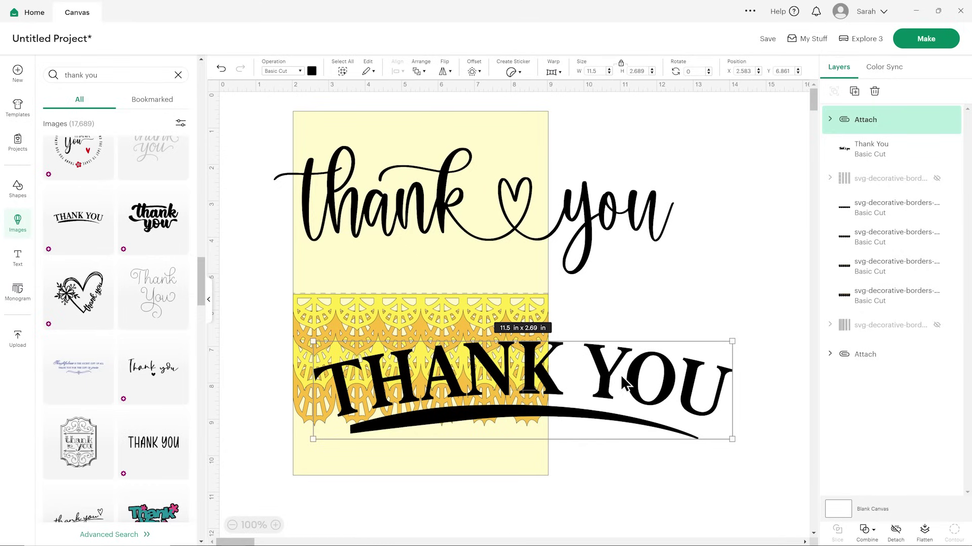
key(Delete)
Step: Shift the one-line heart script sideways on the card and shrink it to about 7.99 in wide
click(601, 235)
drag(601, 236, 629, 234)
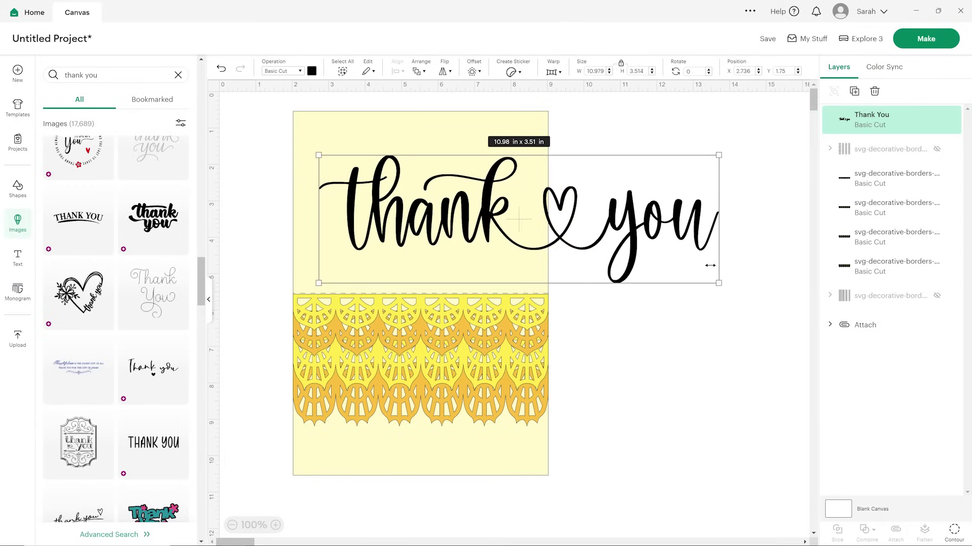
drag(718, 283, 696, 218)
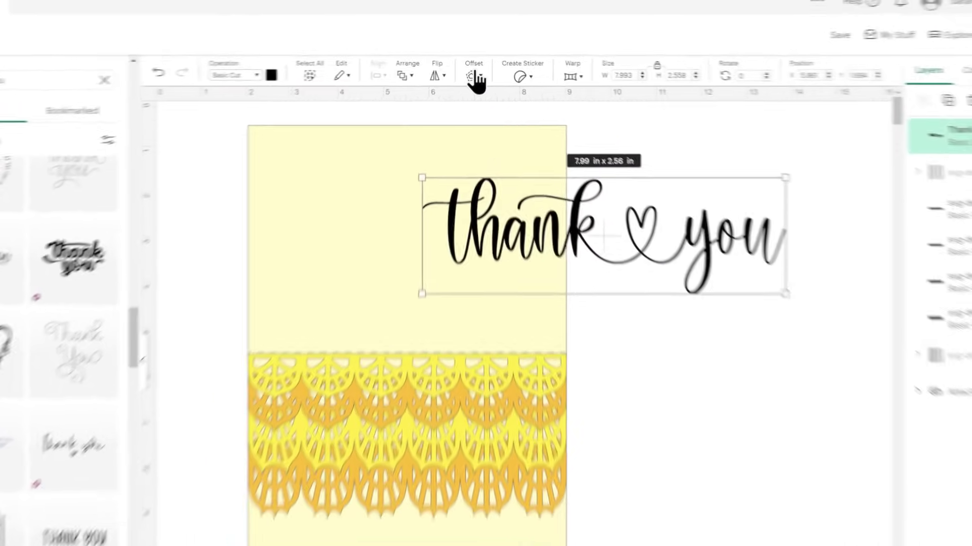
Step: Create a 0.03 in offset with rounded corners around the "thank you" script
click(471, 71)
drag(494, 149, 481, 148)
click(560, 108)
key(BackSpace)
key(BackSpace)
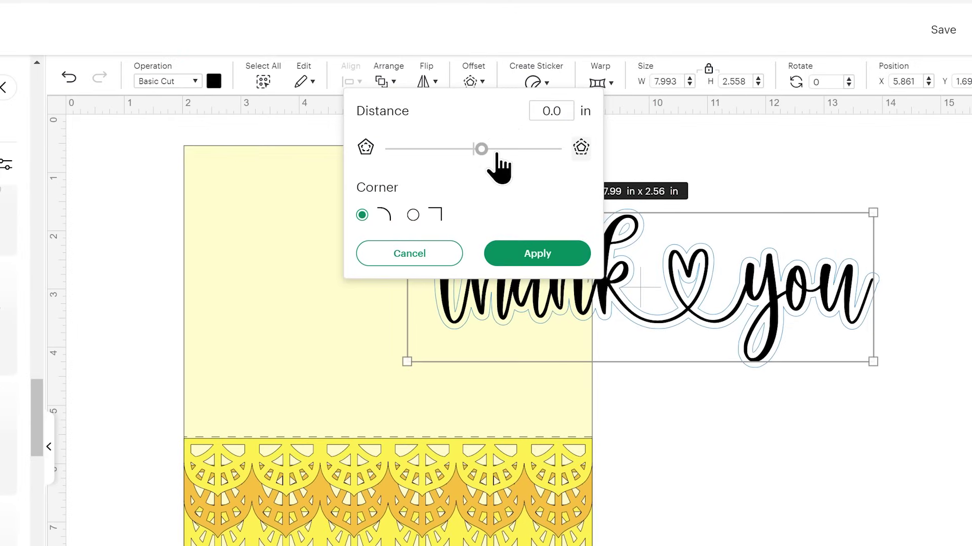
text(5)
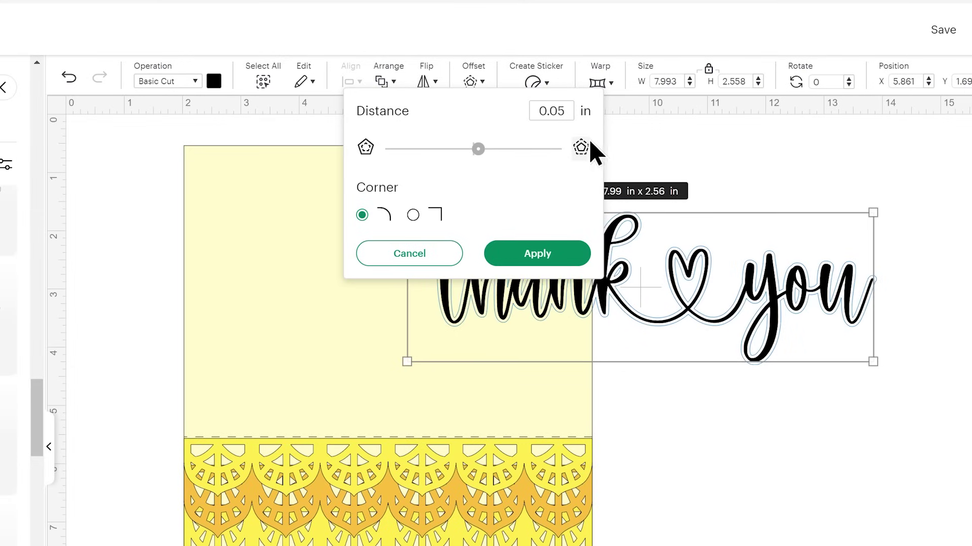
drag(557, 111, 562, 113)
text(3)
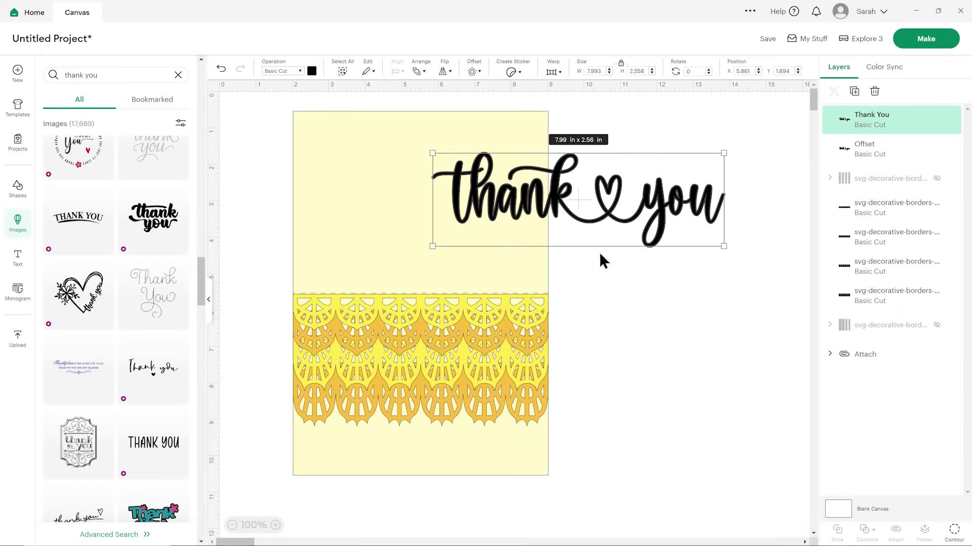
click(675, 385)
Step: Move the original thin script down off its offset and delete it, keeping only the thicker offset version
click(552, 194)
key(Down)
key(Down)
key(Down)
key(Down)
key(Down)
key(Down)
key(Down)
key(Down)
key(Down)
key(Down)
key(Down)
key(Down)
key(Down)
key(Down)
key(Down)
key(Down)
key(Down)
key(Down)
key(Down)
key(Down)
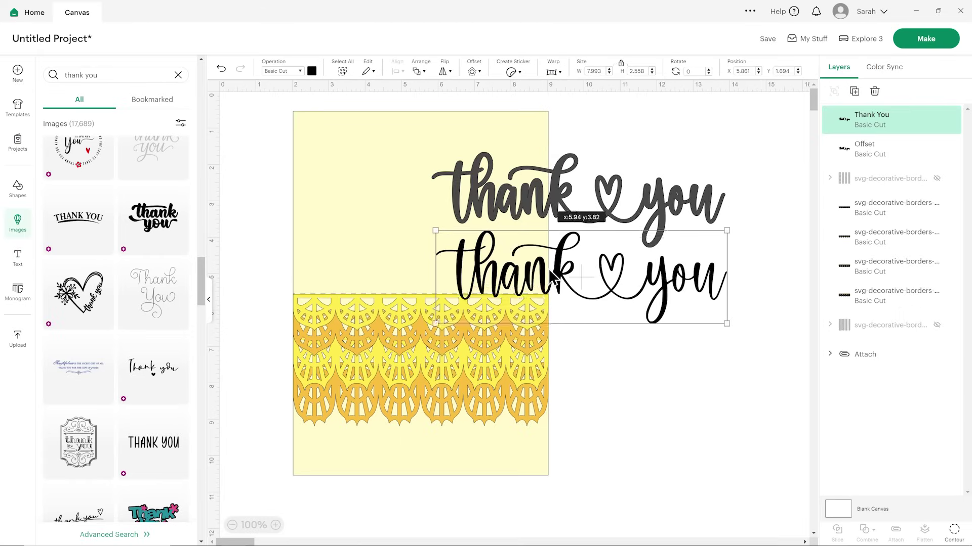
click(655, 203)
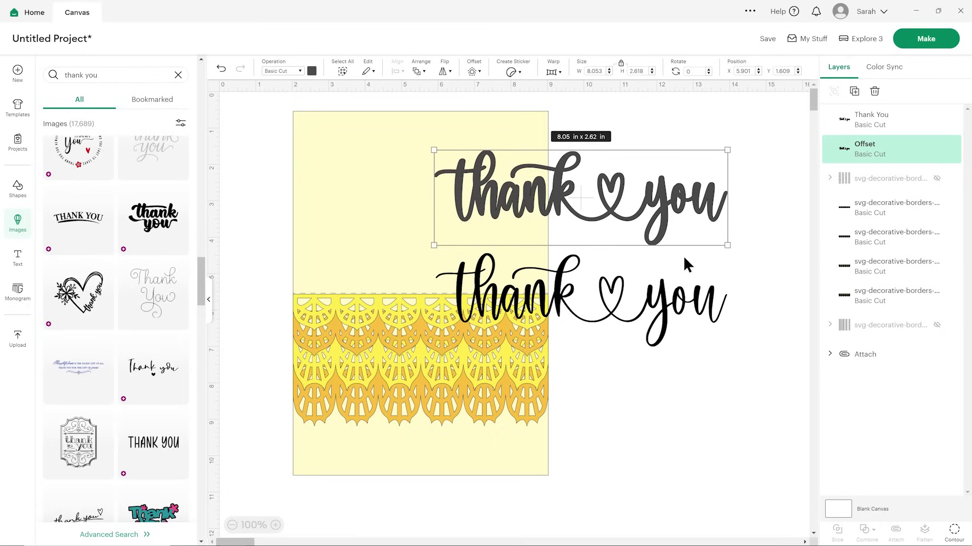
click(675, 299)
key(Delete)
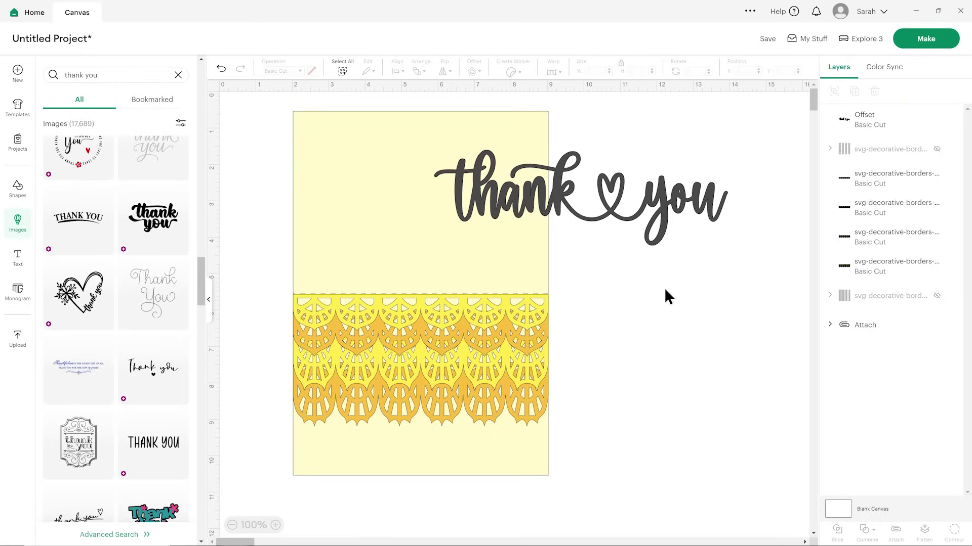
Step: Recolour the offset "thank you" script golden orange to match the darker borders
click(664, 210)
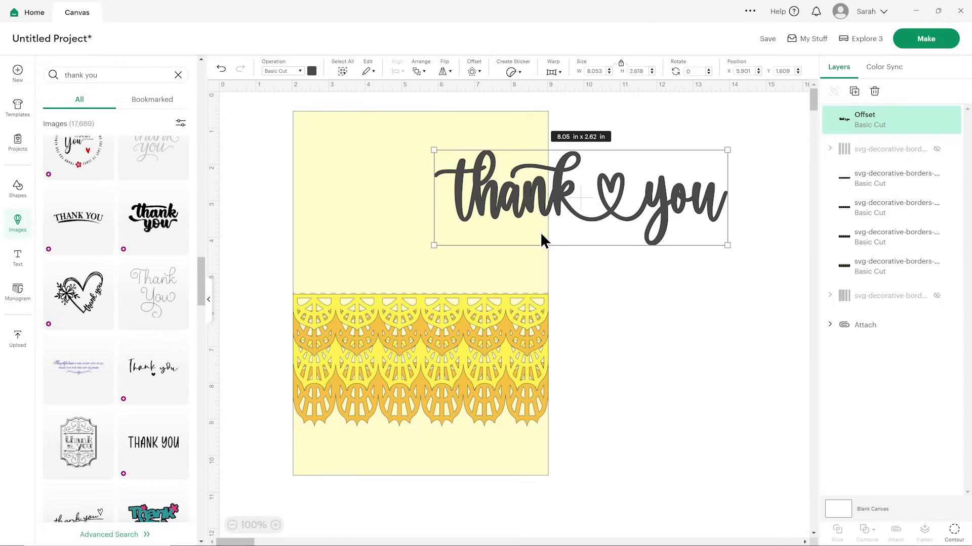
click(312, 70)
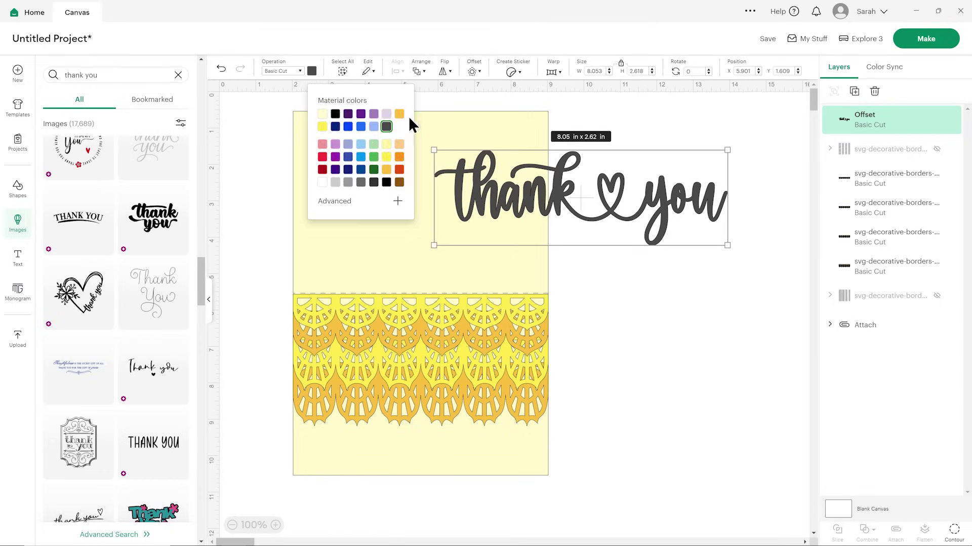
click(399, 114)
click(661, 300)
Step: Place the orange sentiment beneath the borders on the card's lower half and size it to about 6.23 in wide
drag(669, 206, 530, 448)
drag(588, 485, 484, 445)
drag(528, 475, 491, 448)
click(573, 405)
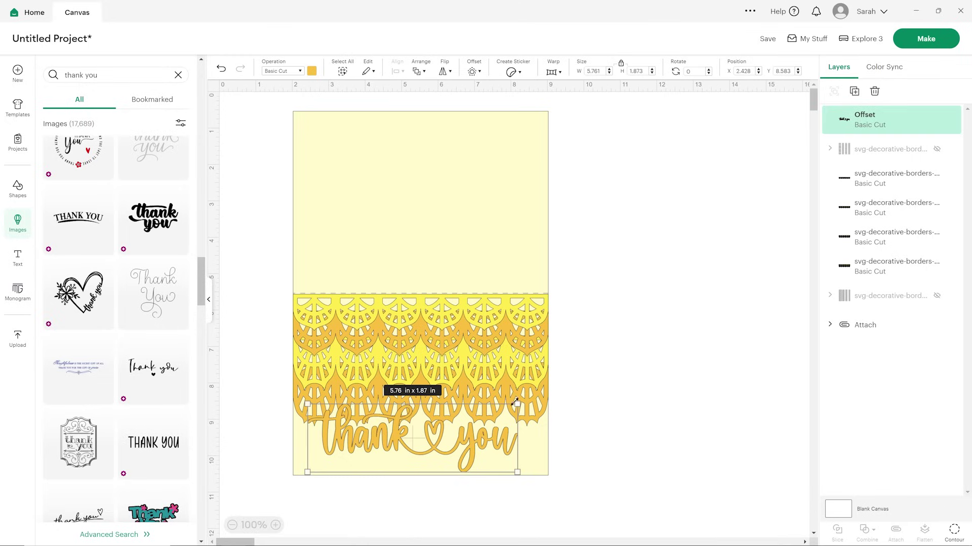
drag(515, 403, 527, 399)
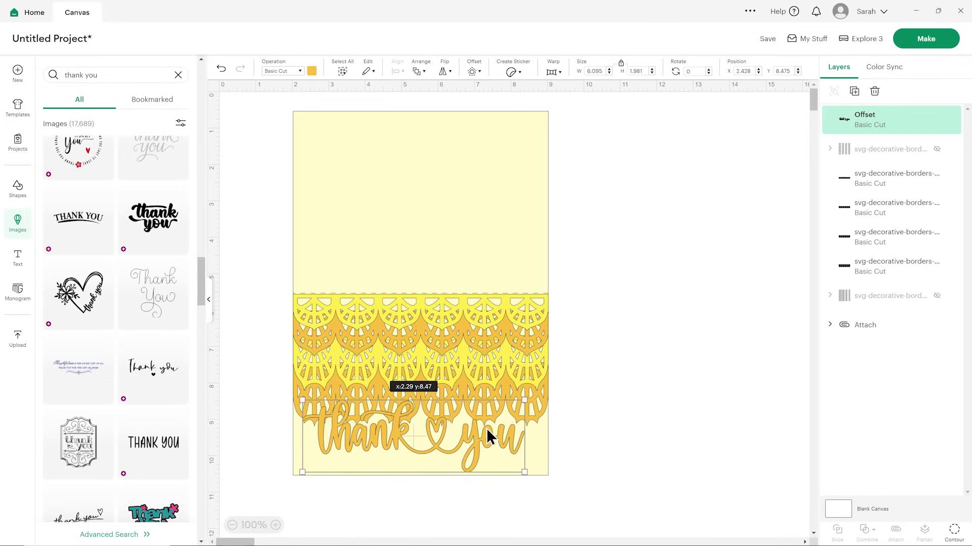
click(578, 399)
drag(479, 433, 483, 432)
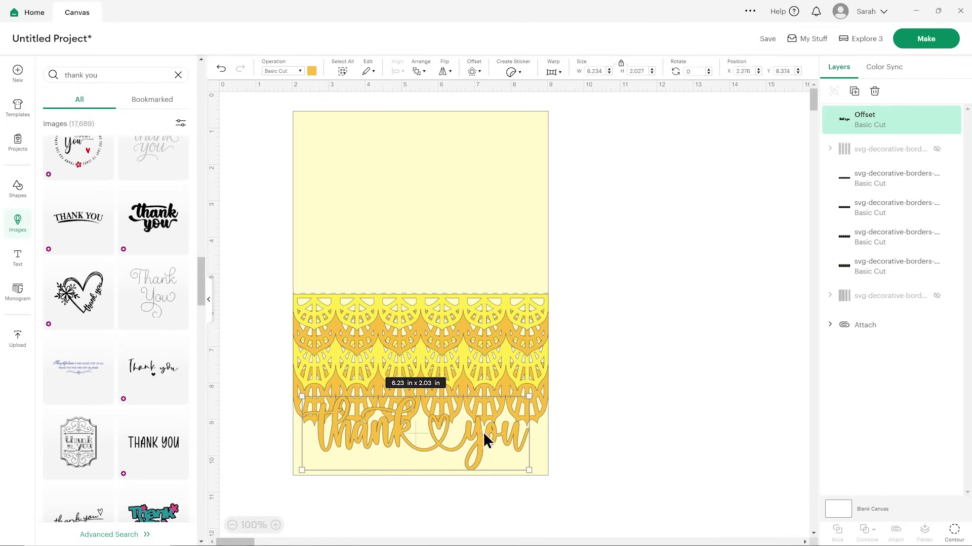
click(565, 396)
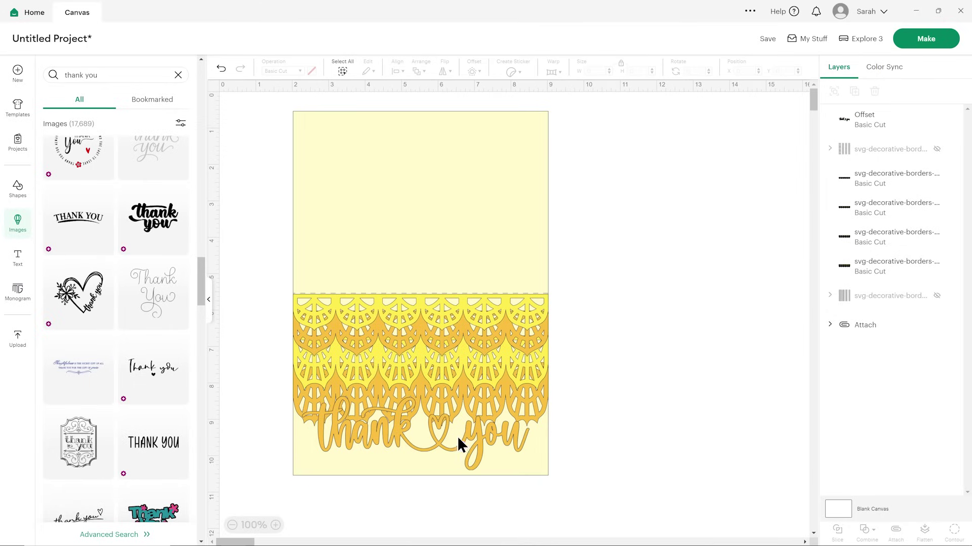
drag(489, 441, 489, 439)
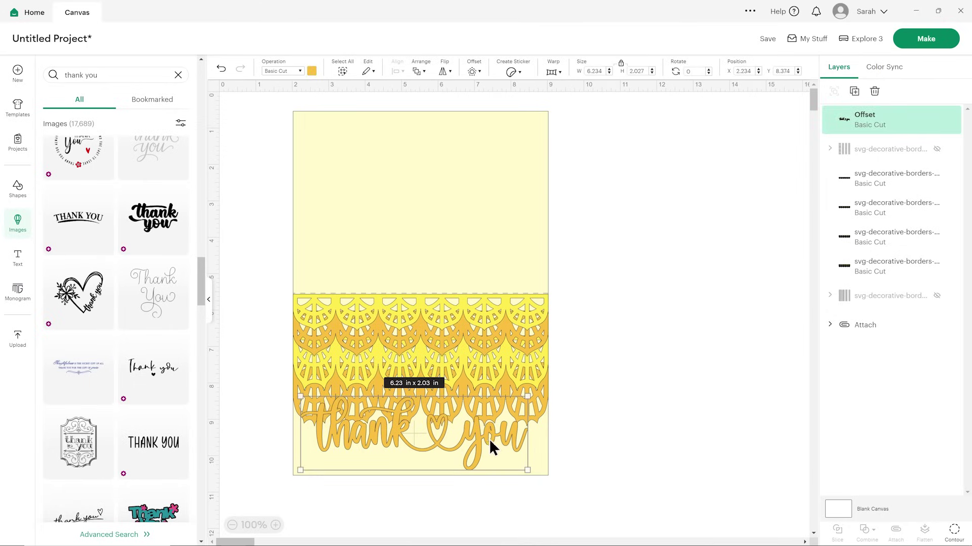
click(592, 416)
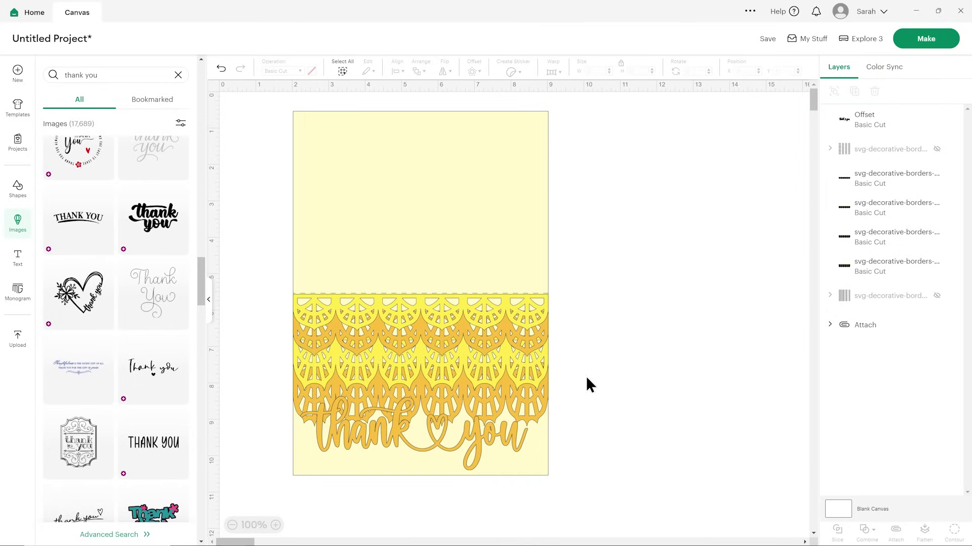
Step: Shift the lower borders upward to overlap more closely, and reposition the sentiment beneath them at about 5.97 in wide
drag(446, 342, 469, 386)
drag(468, 450, 469, 444)
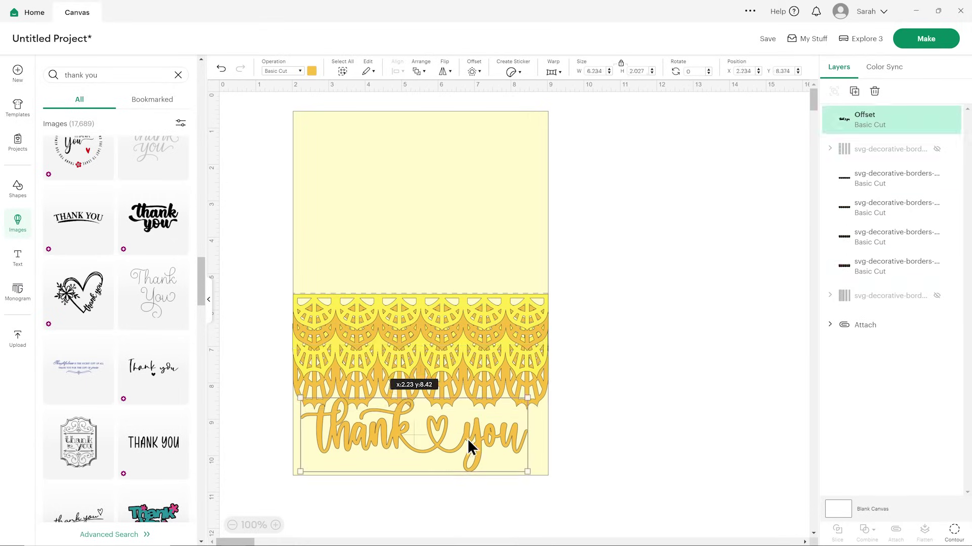
click(576, 400)
Step: Nudge the second, third and lowest borders slightly upward to tighten the overlap and leave more space above the sentiment
click(484, 340)
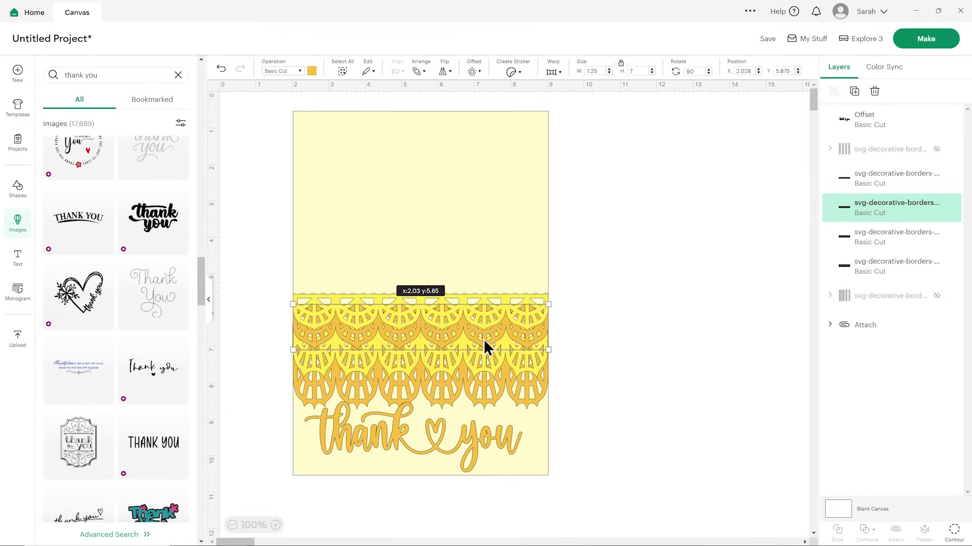
click(485, 367)
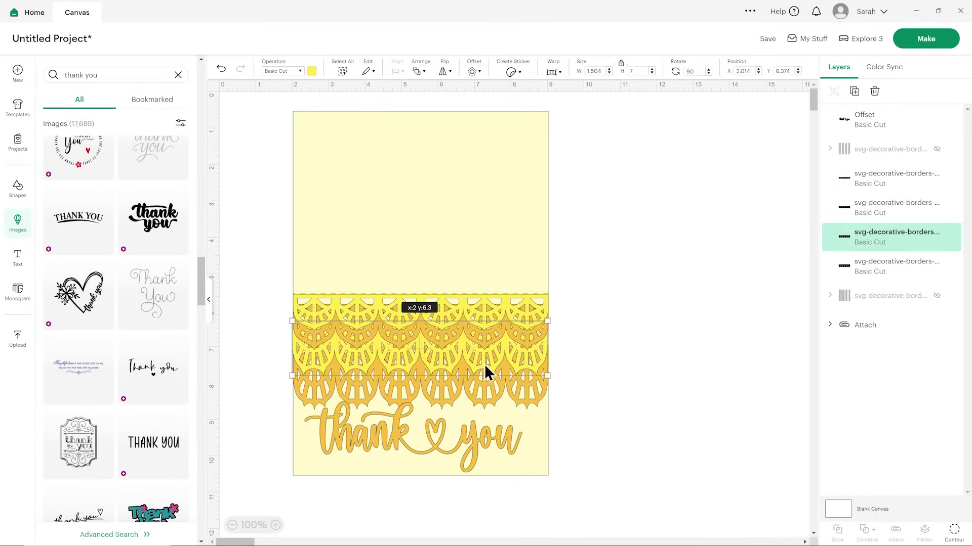
click(481, 393)
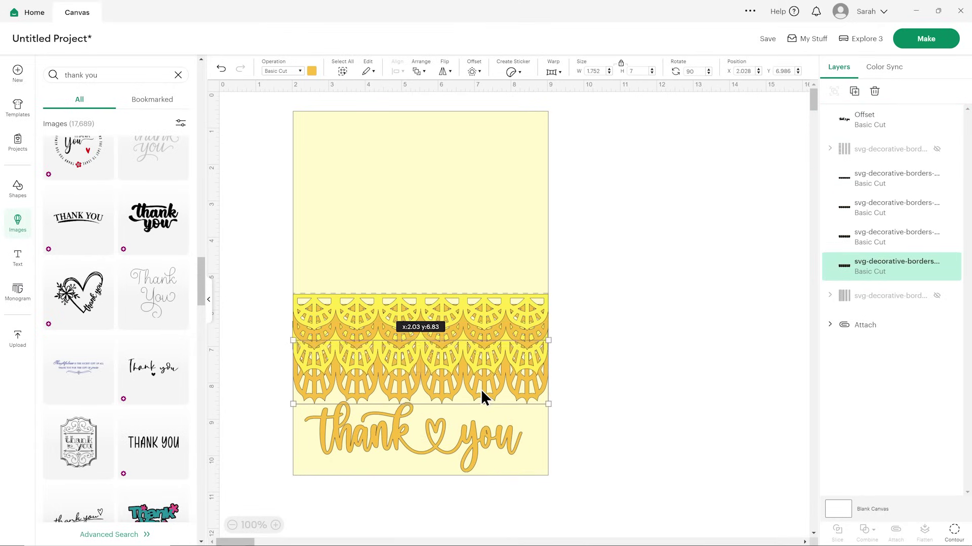
click(486, 407)
drag(526, 394, 526, 395)
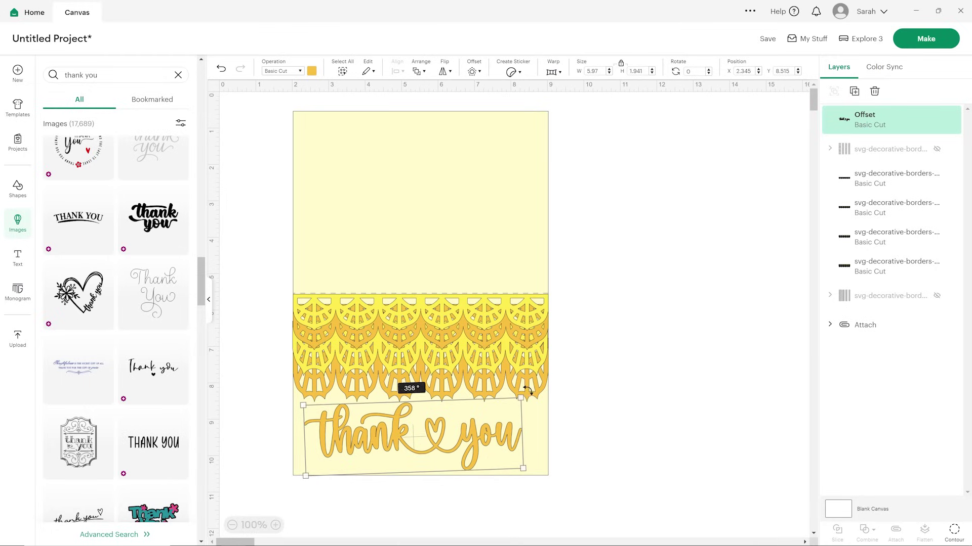
click(523, 420)
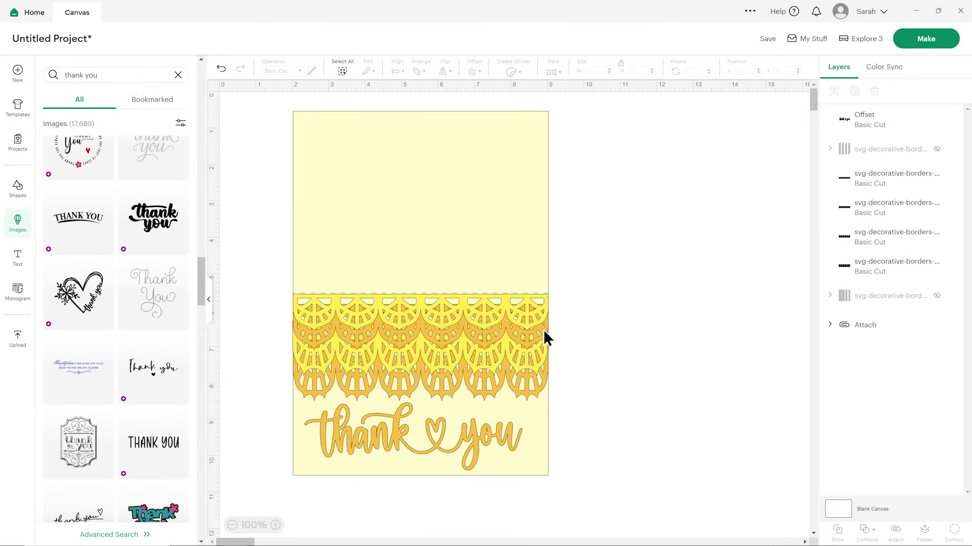
Step: Group all the visible card pieces and name the group "Thank You Card"
scroll(623, 345, down, 2)
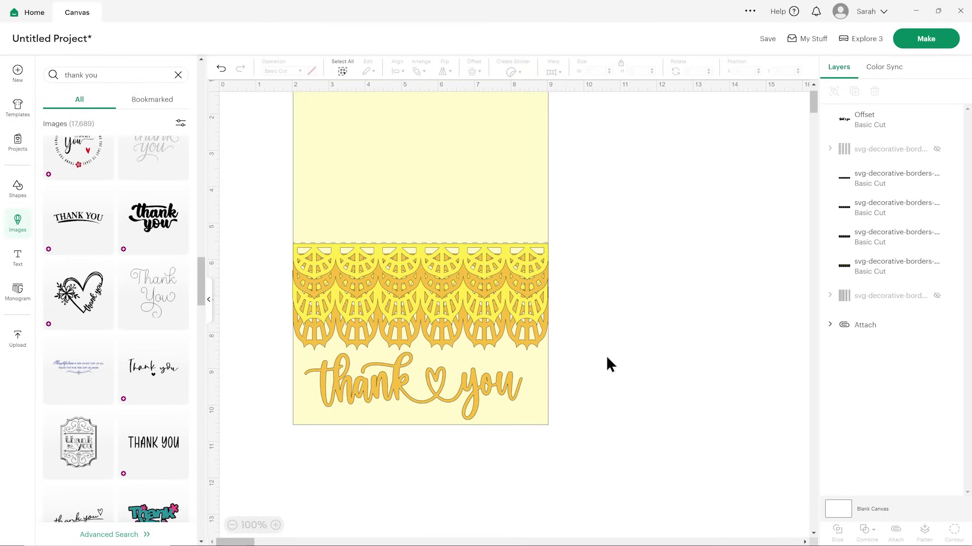
scroll(647, 335, up, 2)
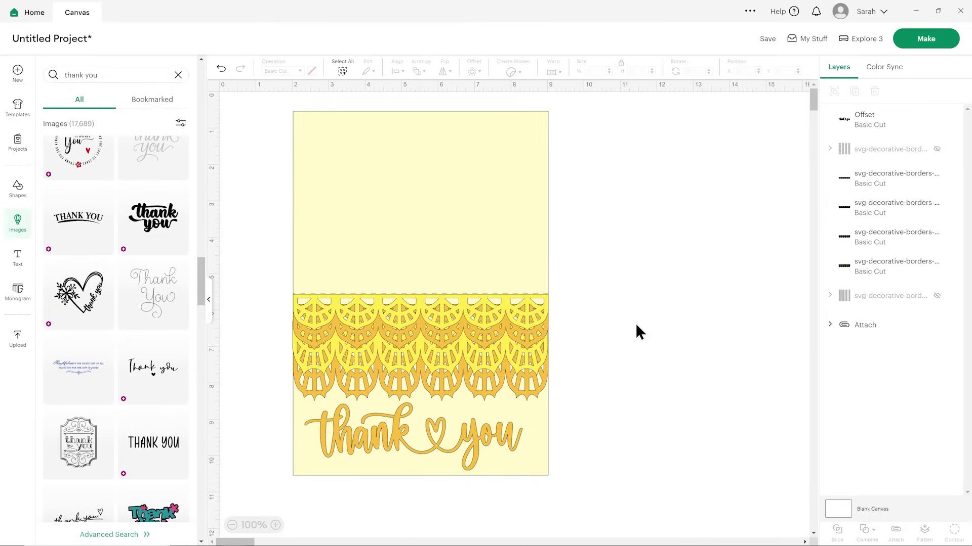
click(342, 71)
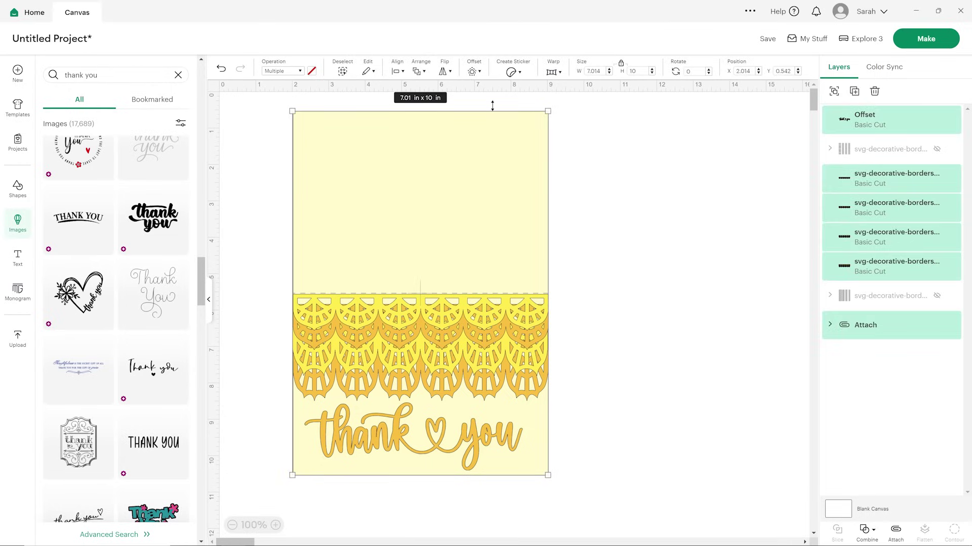
click(834, 91)
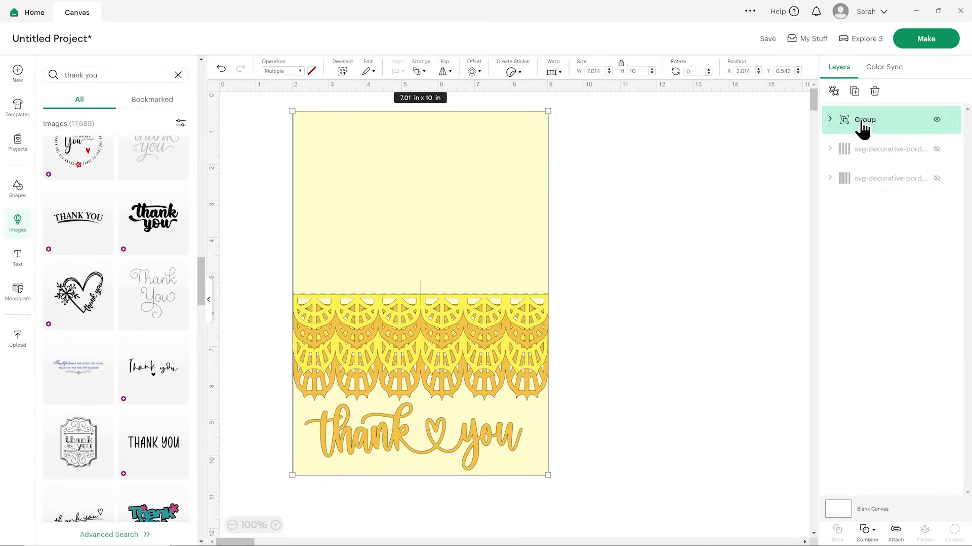
double_click(863, 121)
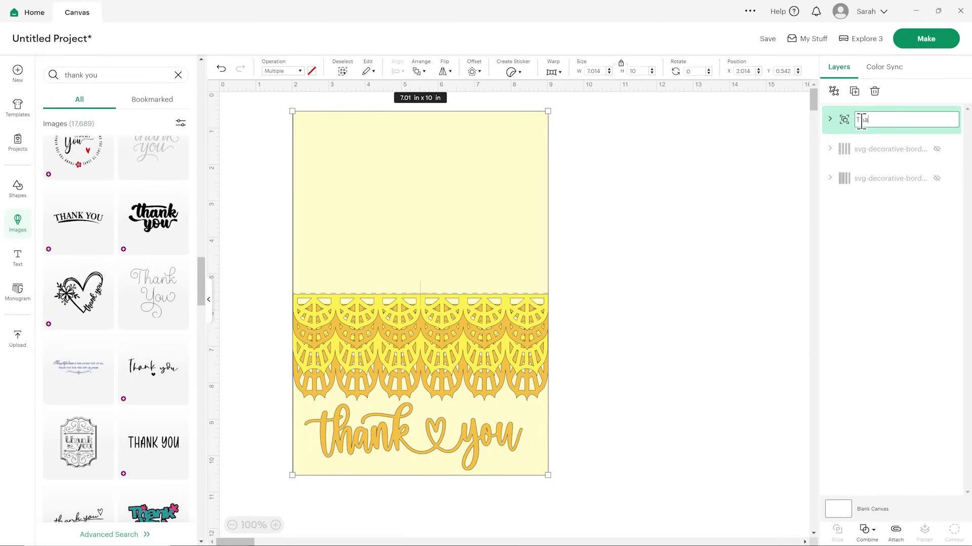
text(Thank You Card)
key(Return)
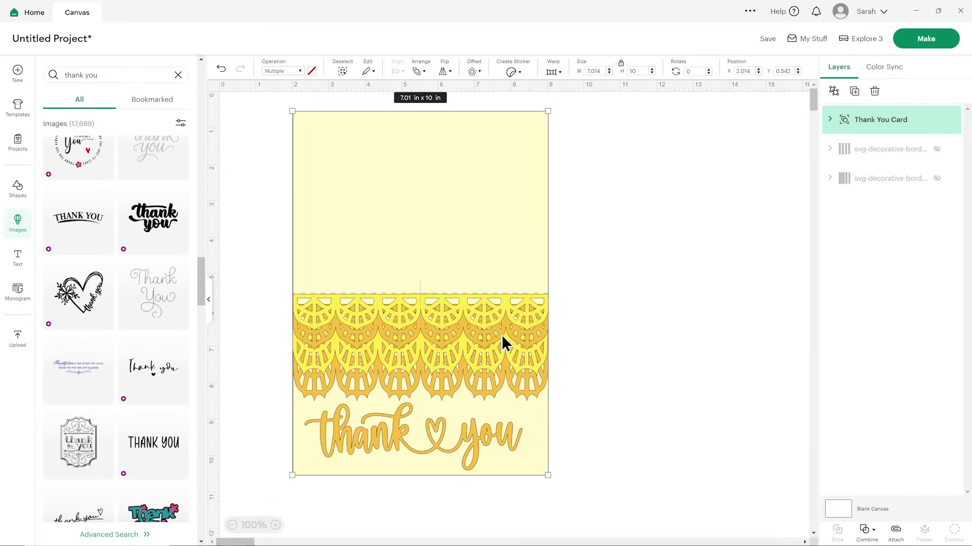
Step: Hide the Thank You Card group, add the uploaded four-strip decorative border set to the canvas, and move it aside
click(936, 120)
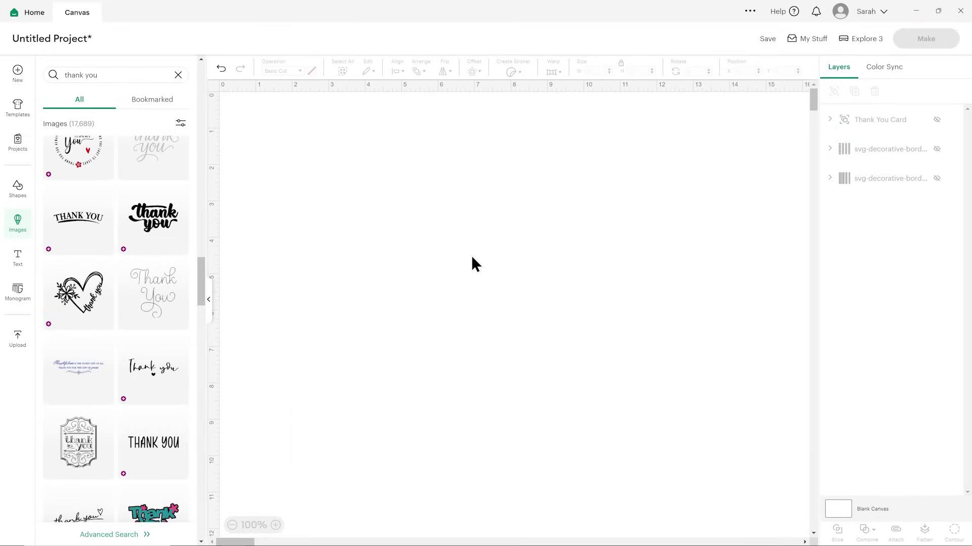
click(211, 304)
click(21, 338)
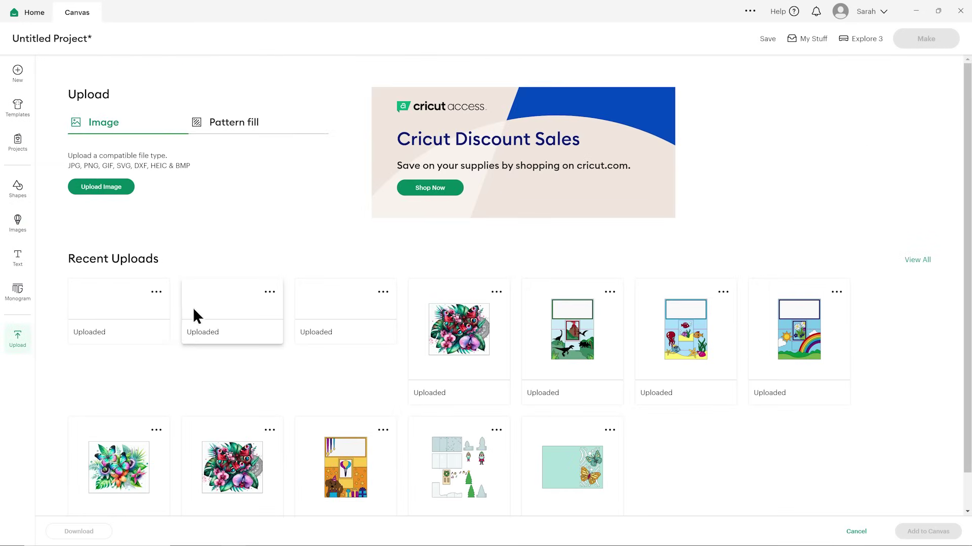
click(211, 314)
click(912, 531)
drag(189, 256, 594, 268)
click(436, 268)
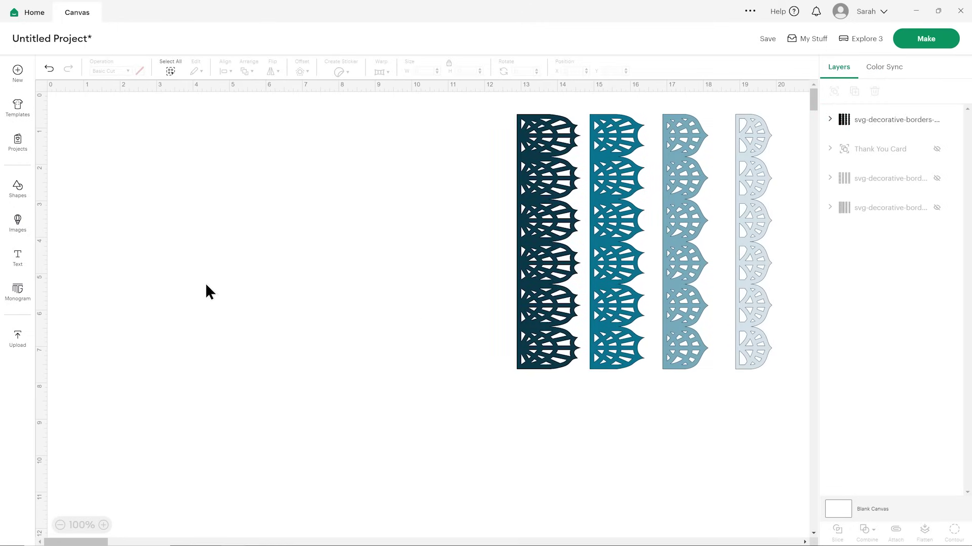
Step: Add a square shape with unlocked proportions and size it 7 in wide by 10 in high as a card base
click(30, 189)
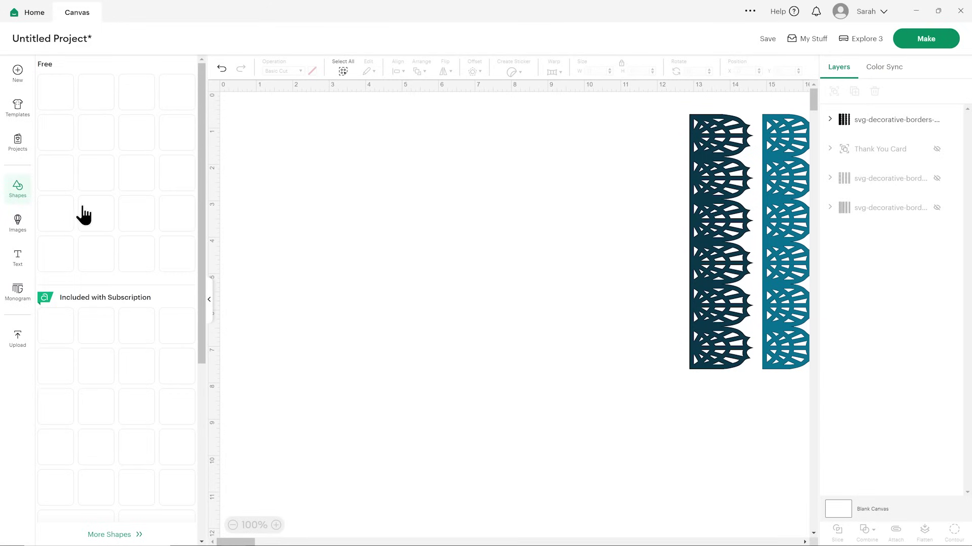
click(136, 214)
drag(322, 182, 362, 196)
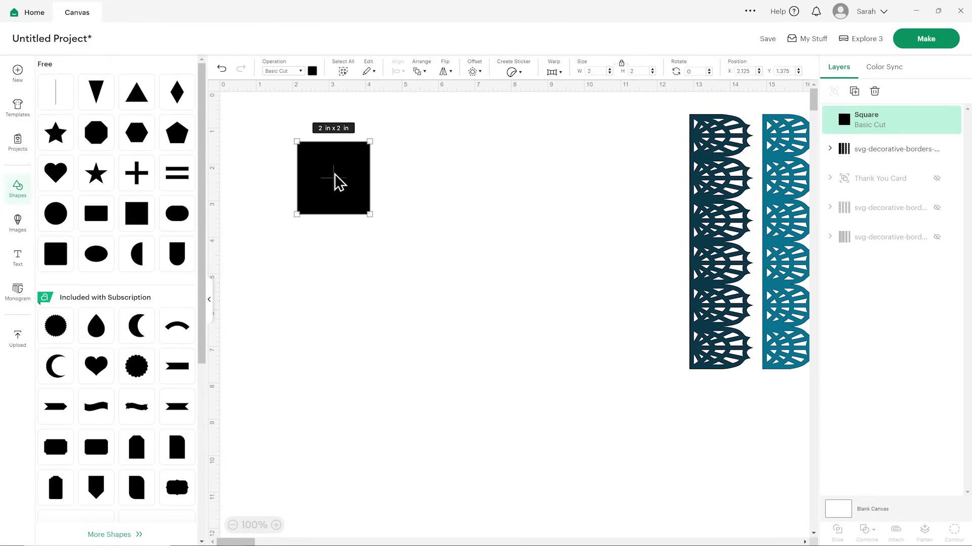
click(622, 64)
click(592, 71)
text(7)
key(Tab)
text(10)
key(Return)
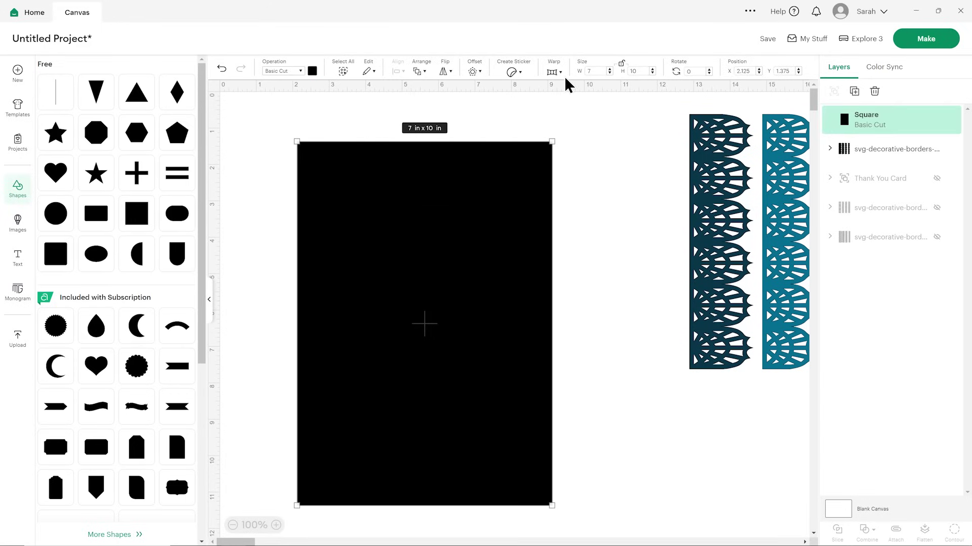
Step: Recolour the black 7 x 10 in card base light blue
click(312, 71)
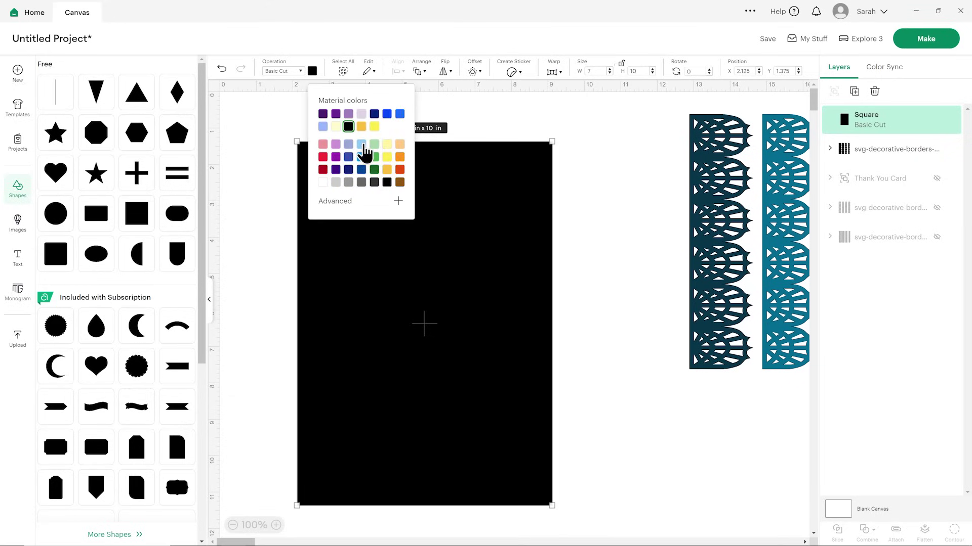
click(362, 147)
click(588, 223)
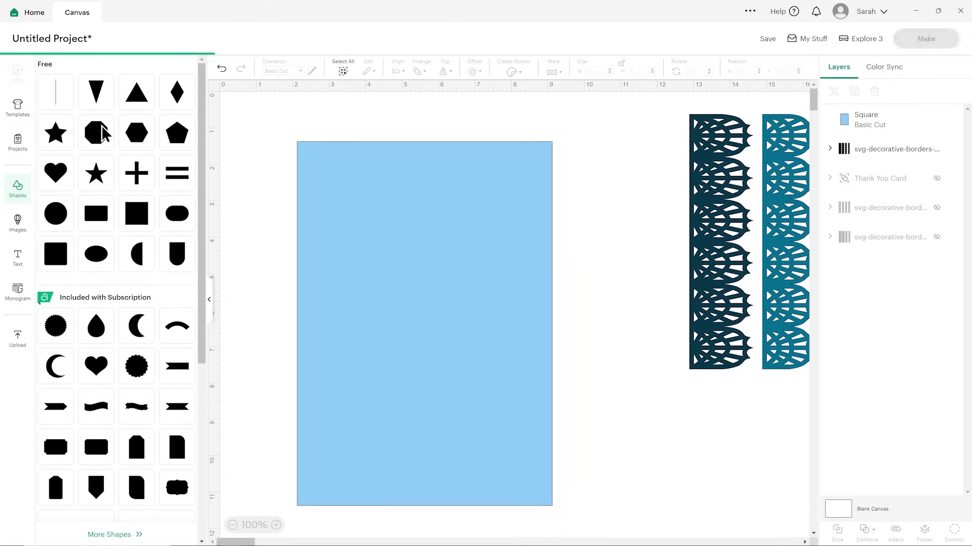
Step: Add a score line 7 in long and rotate it to horizontal
click(638, 71)
key(Return)
click(696, 71)
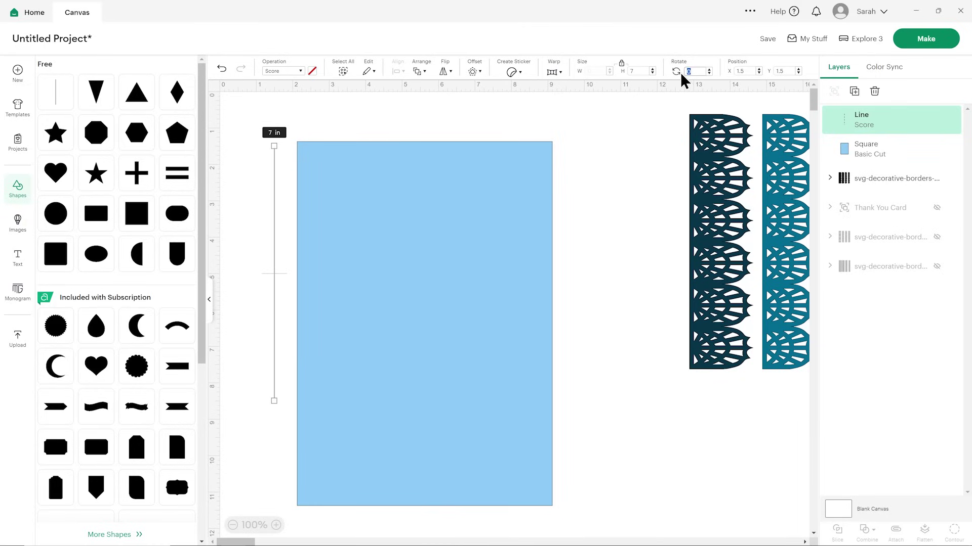
key(Return)
click(328, 124)
Step: Centre the score line on the card base and attach the two together
drag(245, 141, 362, 309)
click(398, 72)
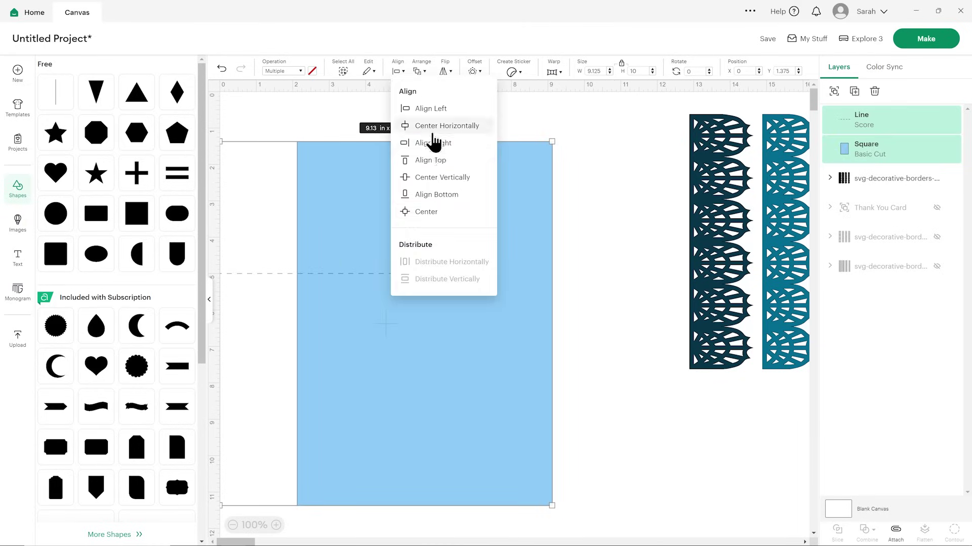
click(444, 218)
click(895, 532)
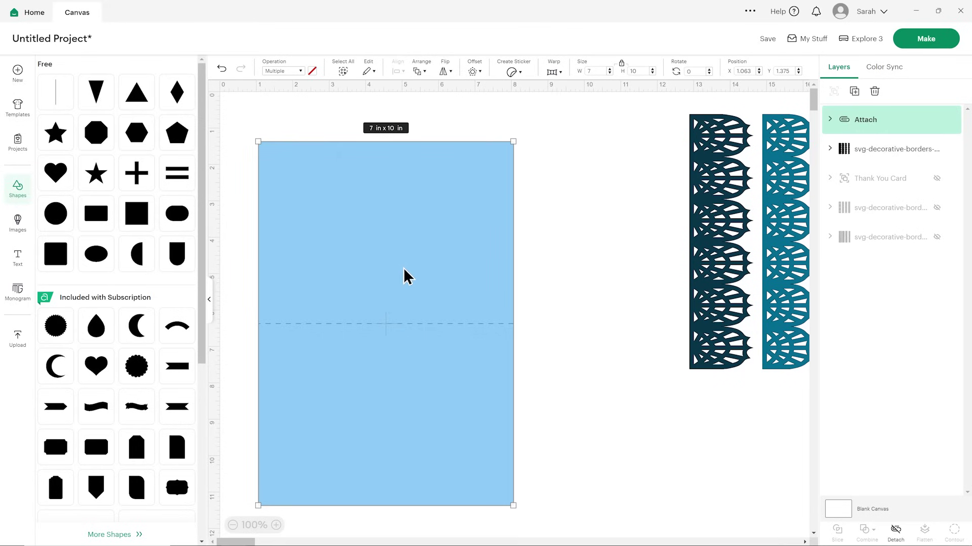
Step: Rotate the set of four blue borders to 90 degrees
click(209, 299)
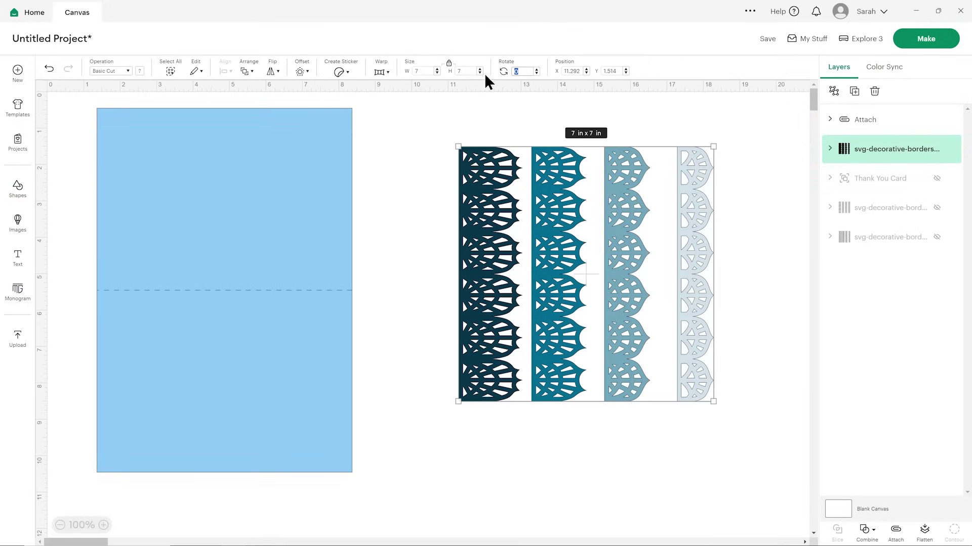
text(90)
key(Return)
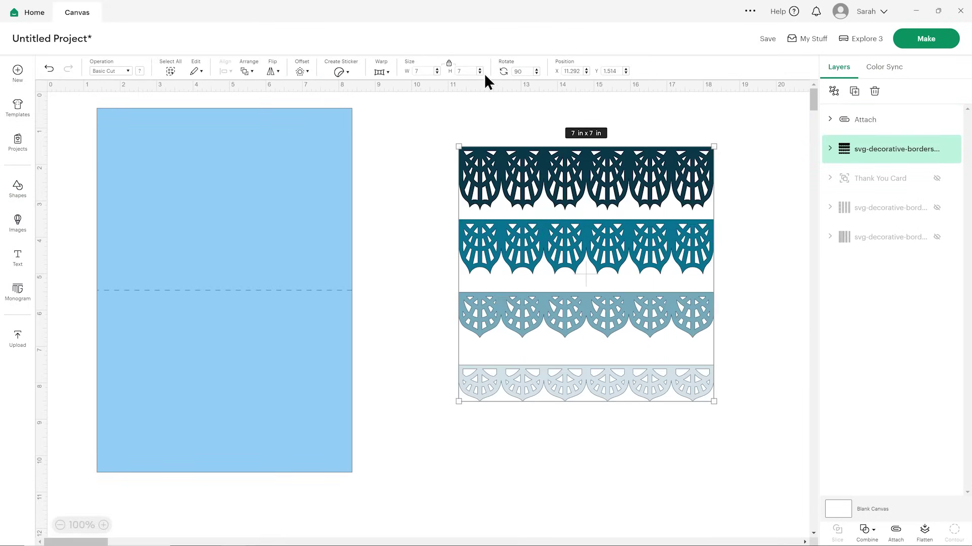
click(433, 194)
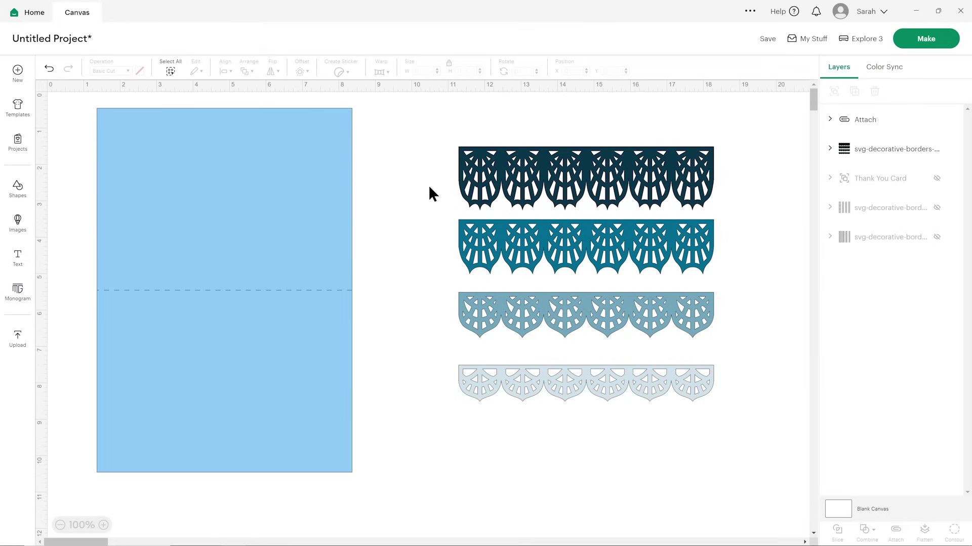
Step: Shift the card base and border set closer together, and set the border set's rotation to 270 degrees so the scallops point upward
drag(328, 252, 339, 252)
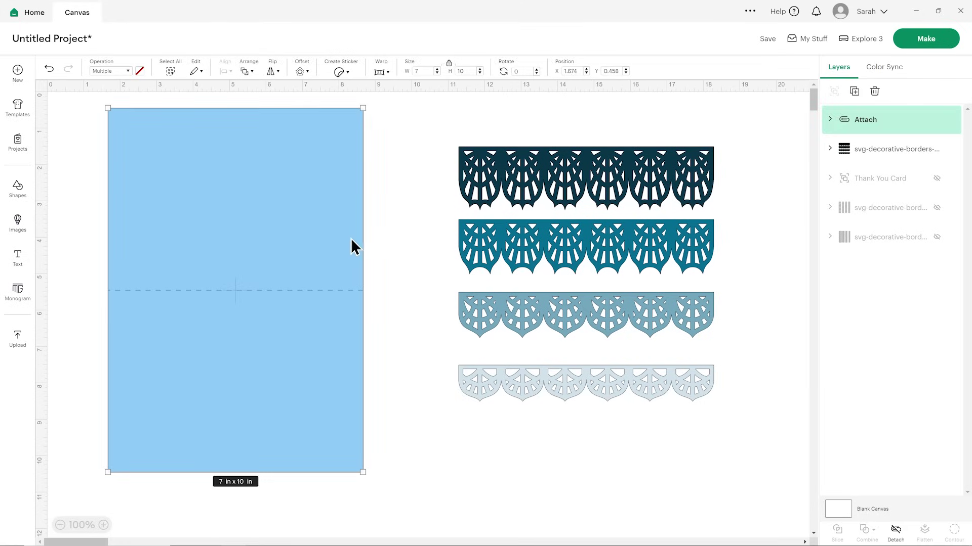
drag(531, 221, 508, 226)
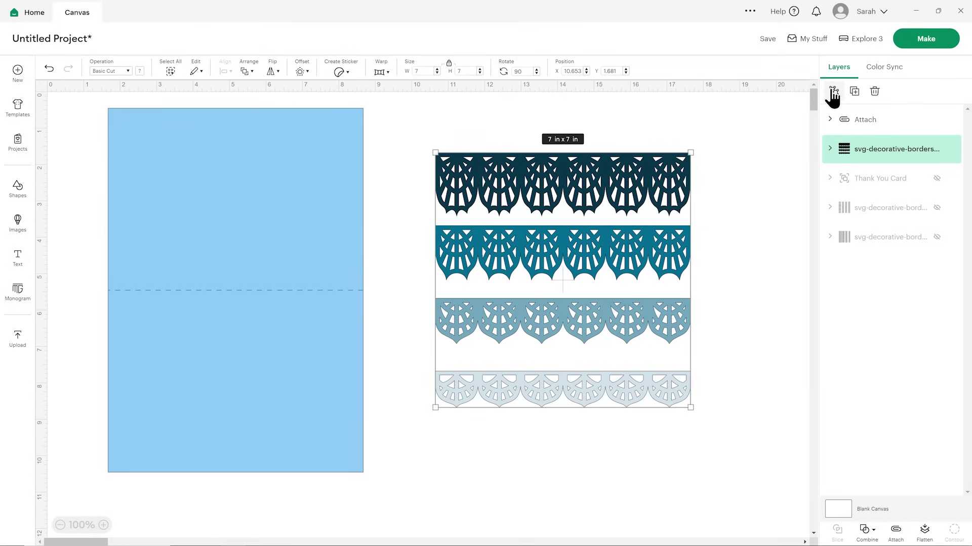
drag(588, 170, 565, 167)
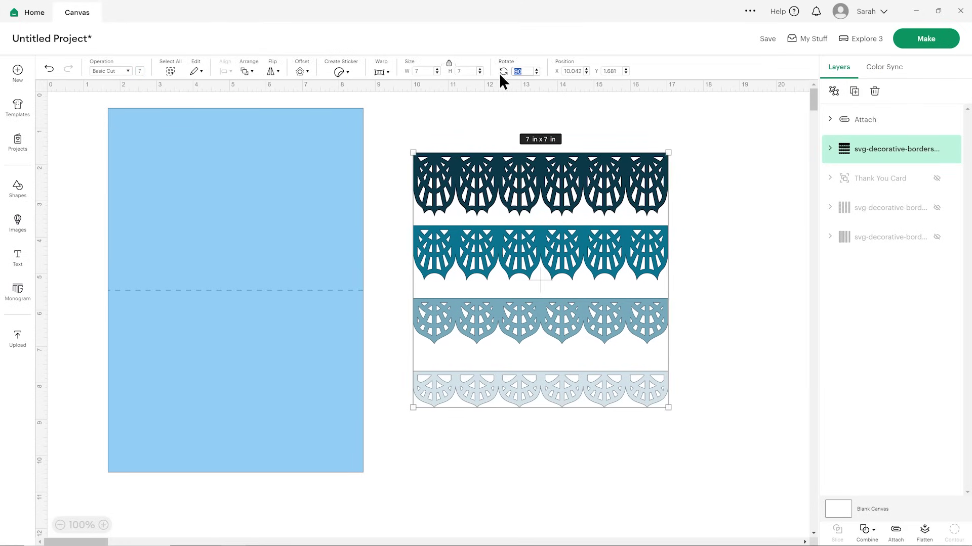
text(270)
key(Return)
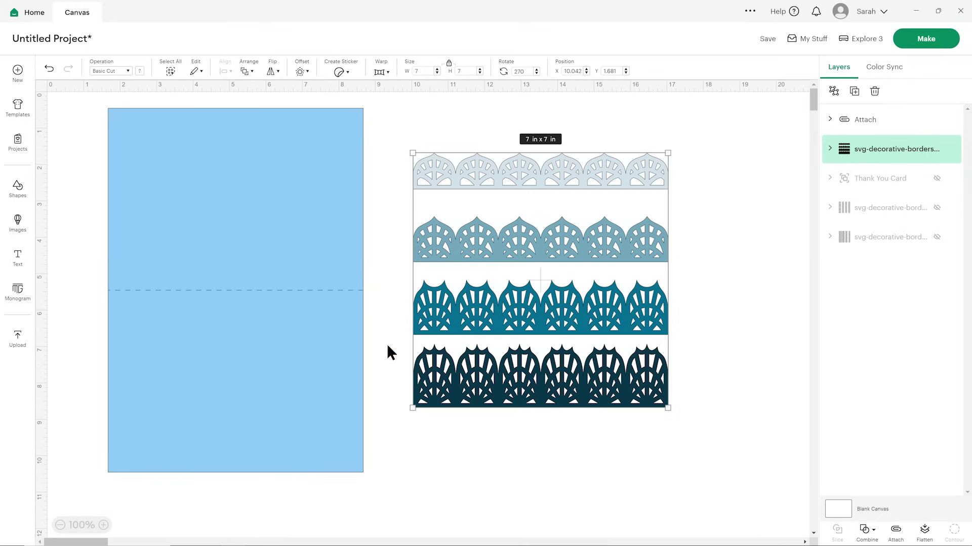
Step: Ungroup the border set into separate strips and place the darkest strip along the card's bottom edge
click(833, 92)
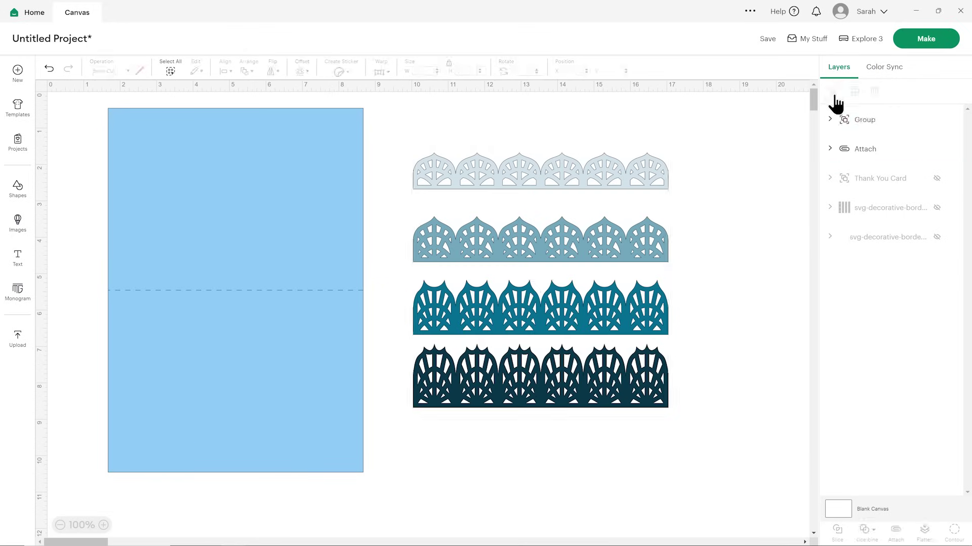
drag(601, 375, 343, 437)
click(841, 91)
click(673, 265)
Step: Stack the teal, dusty blue and palest borders in that order over the darkest one at the card's bottom edge
drag(533, 321, 213, 461)
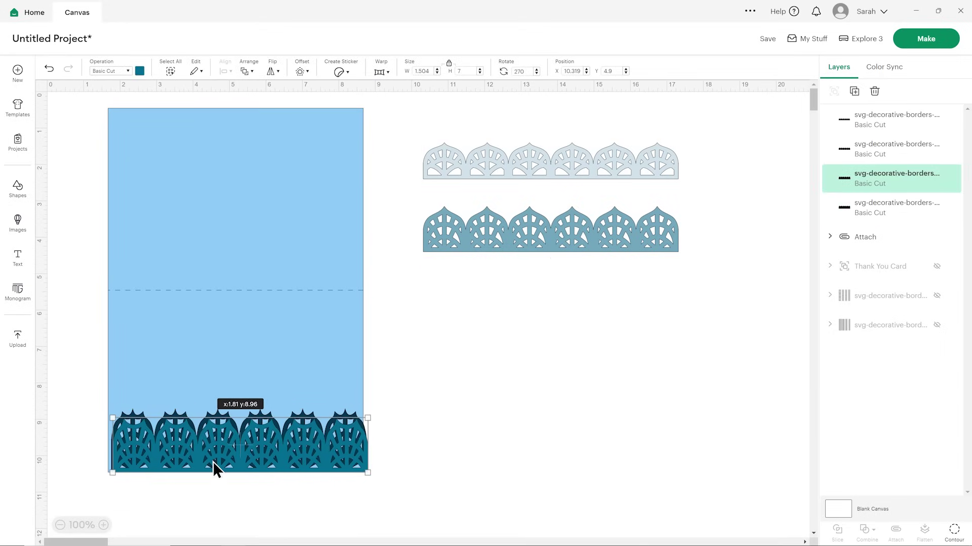
drag(495, 248, 191, 457)
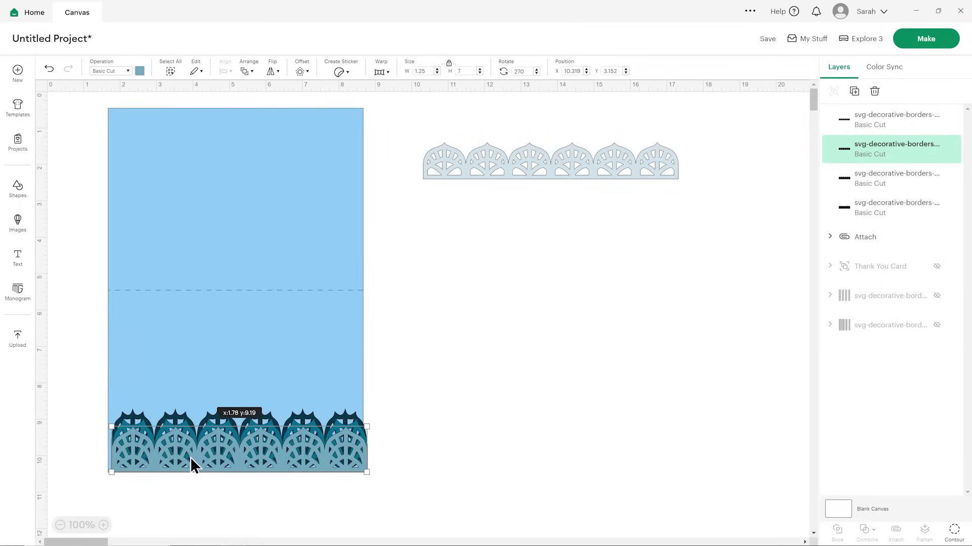
drag(514, 172, 223, 448)
click(387, 396)
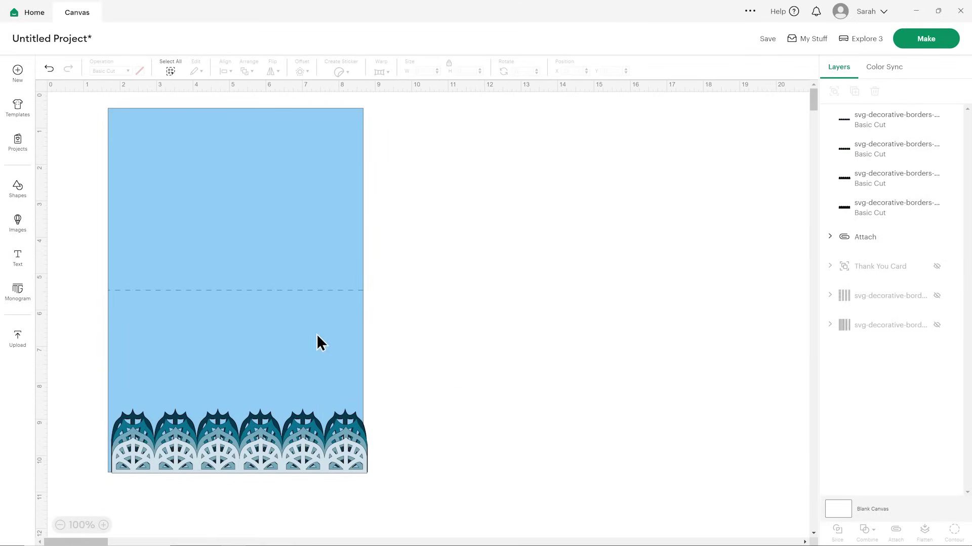
Step: Align the four stacked borders with the card base along their left and bottom edges
drag(401, 521, 269, 389)
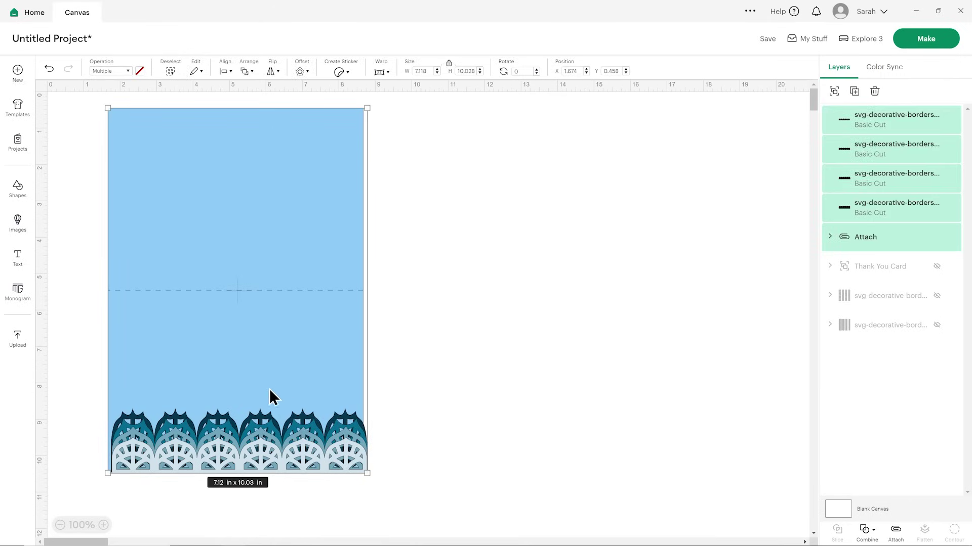
click(222, 71)
click(249, 105)
click(232, 71)
click(284, 196)
click(499, 260)
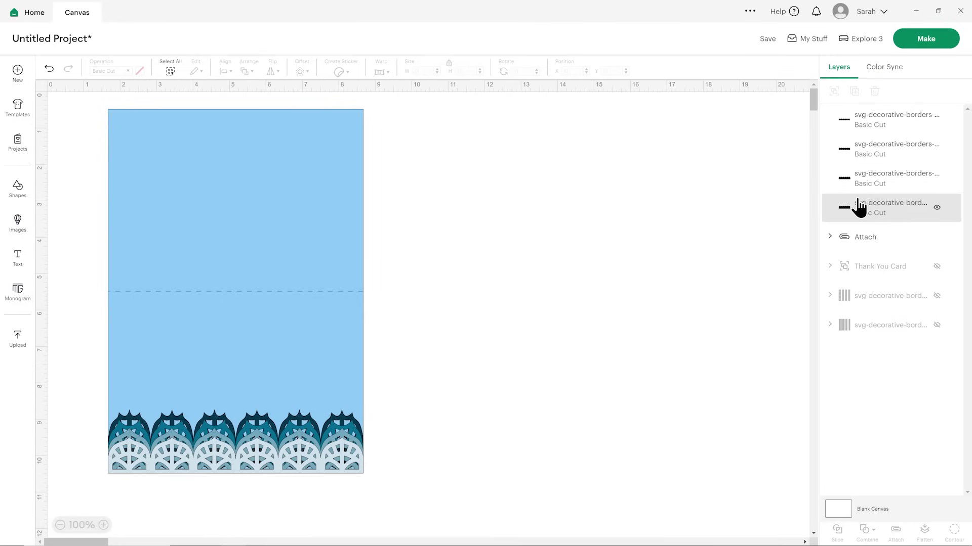
Step: Recolour the card's base square dusty blue to match the second-lightest border, leaving the score line as is
click(830, 238)
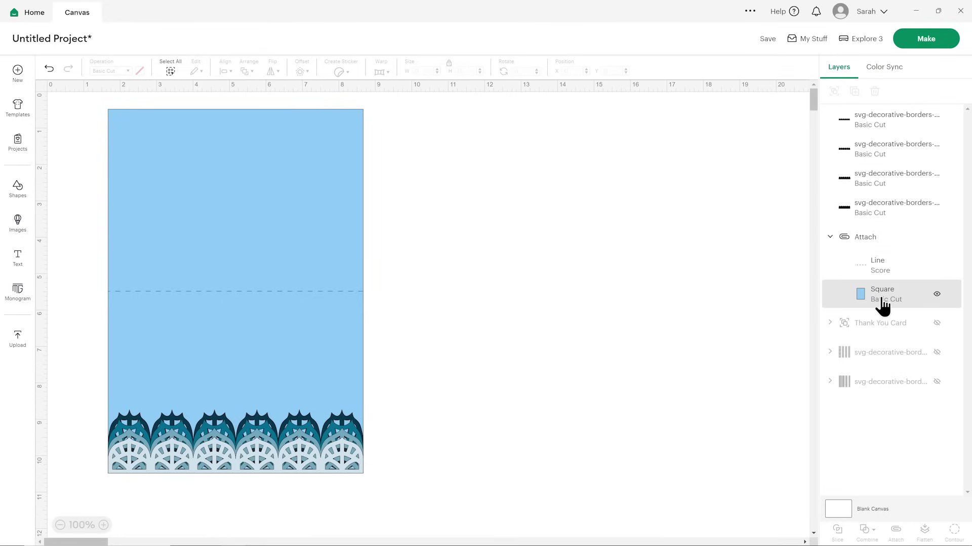
click(881, 299)
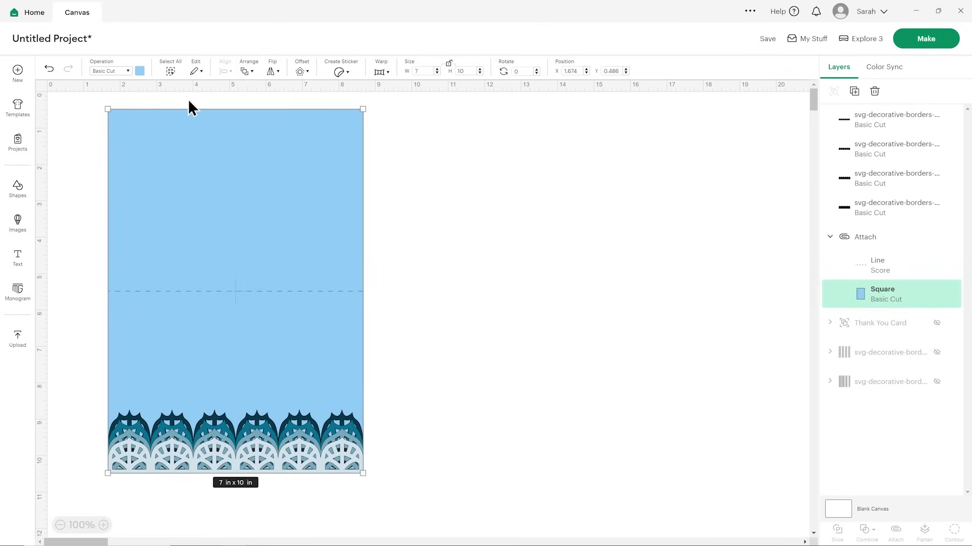
click(139, 72)
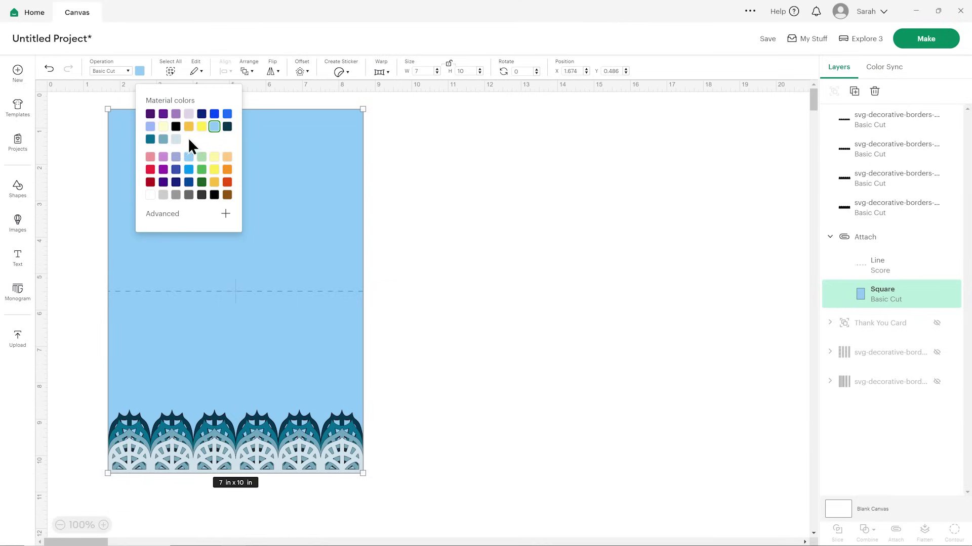
click(163, 140)
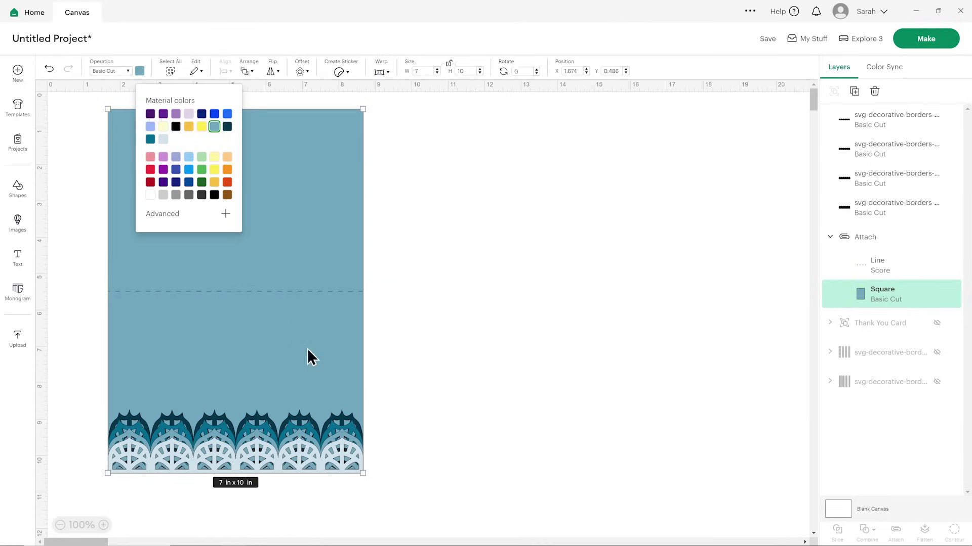
click(459, 332)
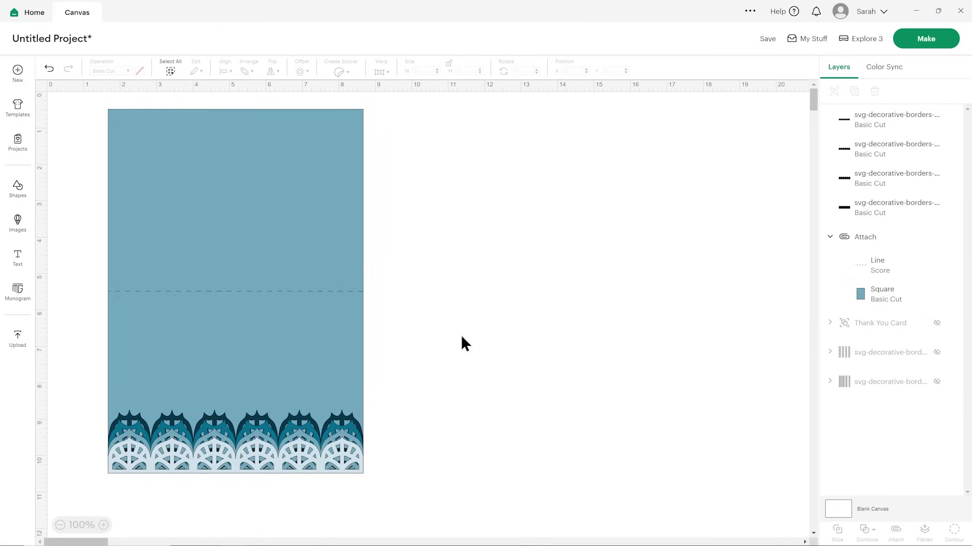
Step: Search the image library for "happy birthday" and insert the bold script Happy Birthday design
click(19, 223)
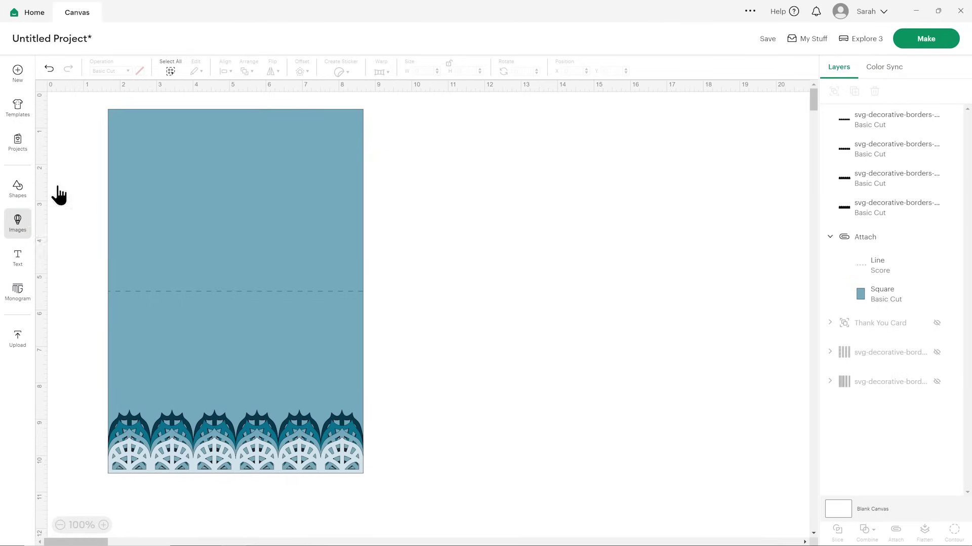
click(111, 75)
text(h)
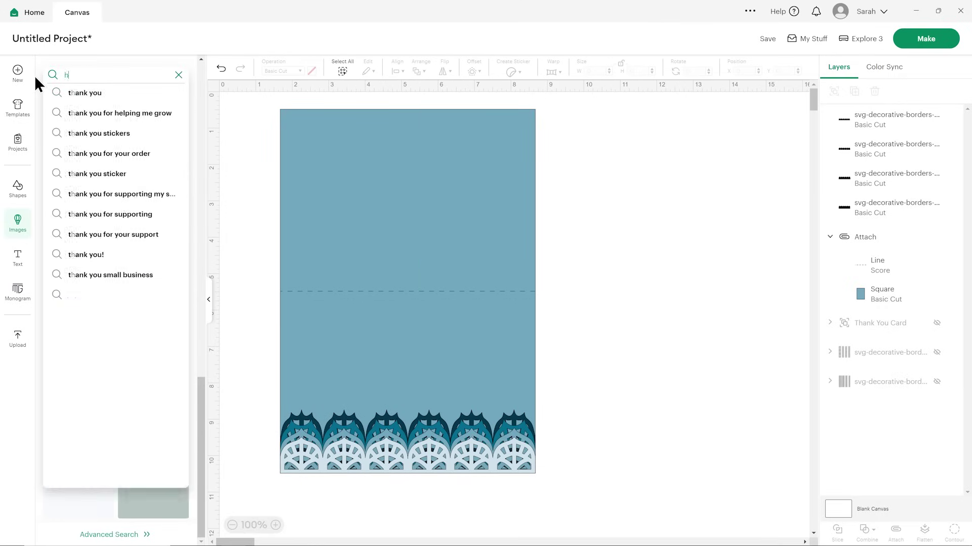
text(appy birthday)
key(Return)
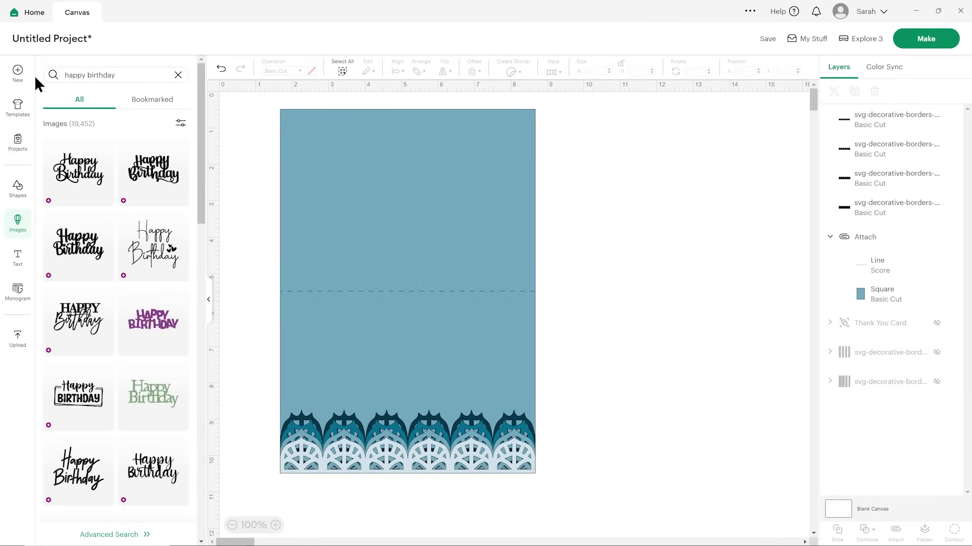
click(157, 195)
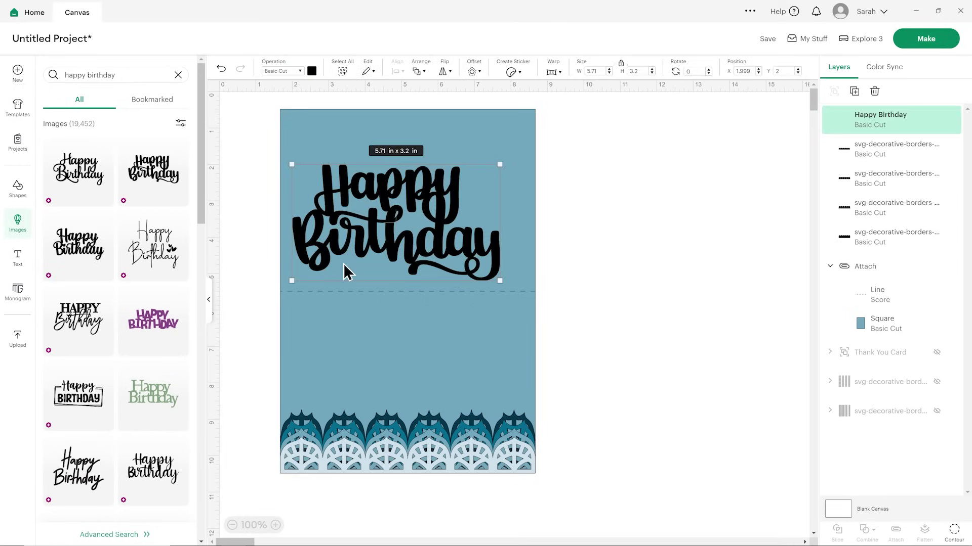
Step: Place the Happy Birthday lettering between the score line and the borders, scaled down to about 4.89 x 2.74 in
drag(365, 251, 431, 288)
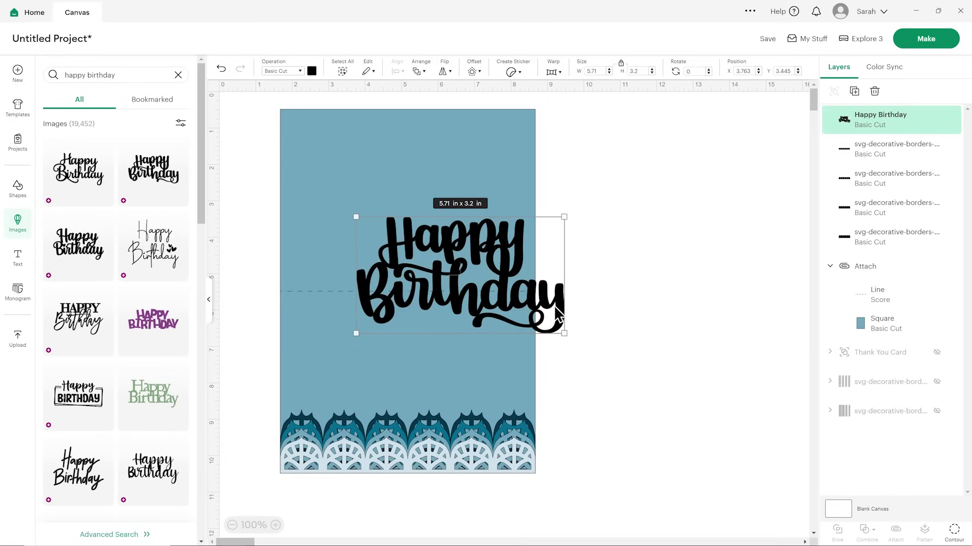
drag(526, 301, 480, 374)
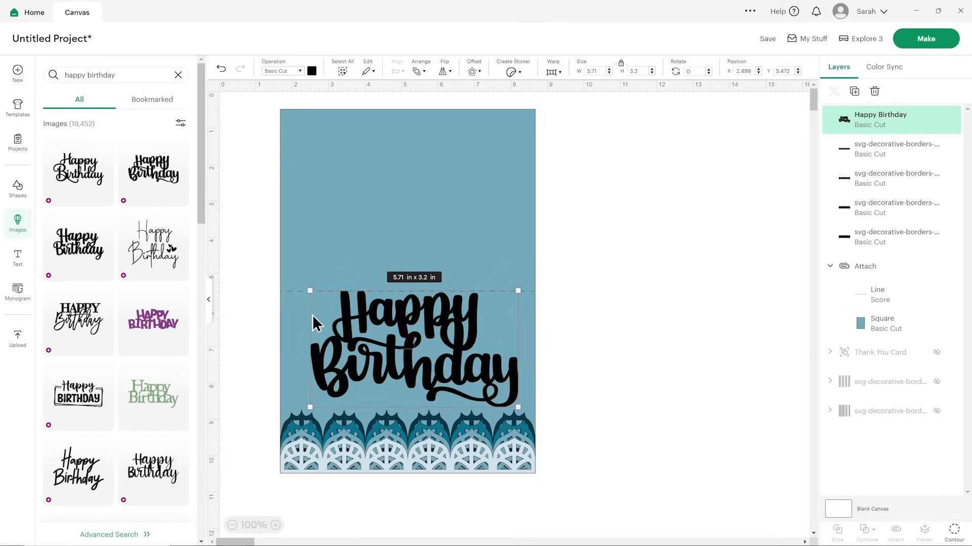
click(209, 301)
drag(346, 408, 297, 385)
Step: Recolour the Happy Birthday lettering to match the darkest border and nudge it into position above the borders
click(139, 71)
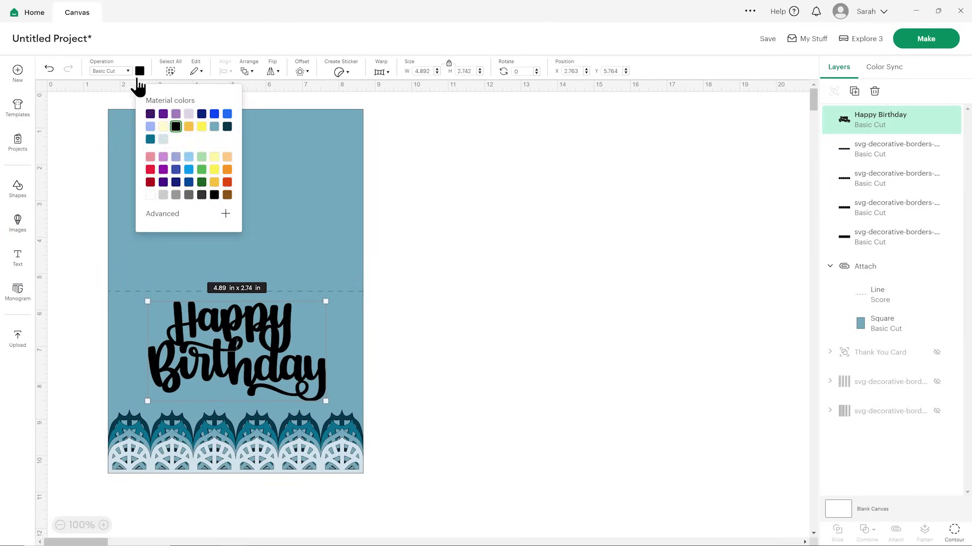
click(201, 114)
click(228, 127)
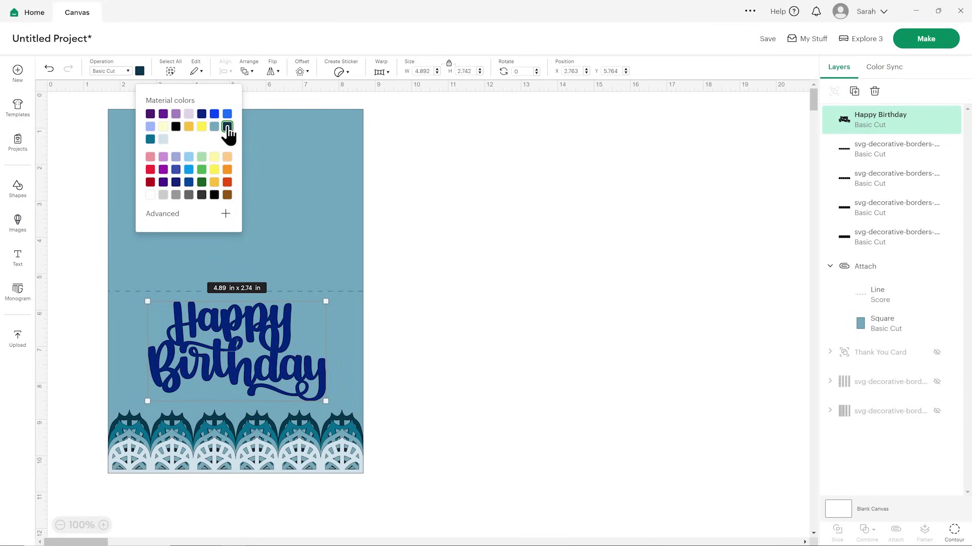
click(447, 252)
drag(258, 366, 259, 369)
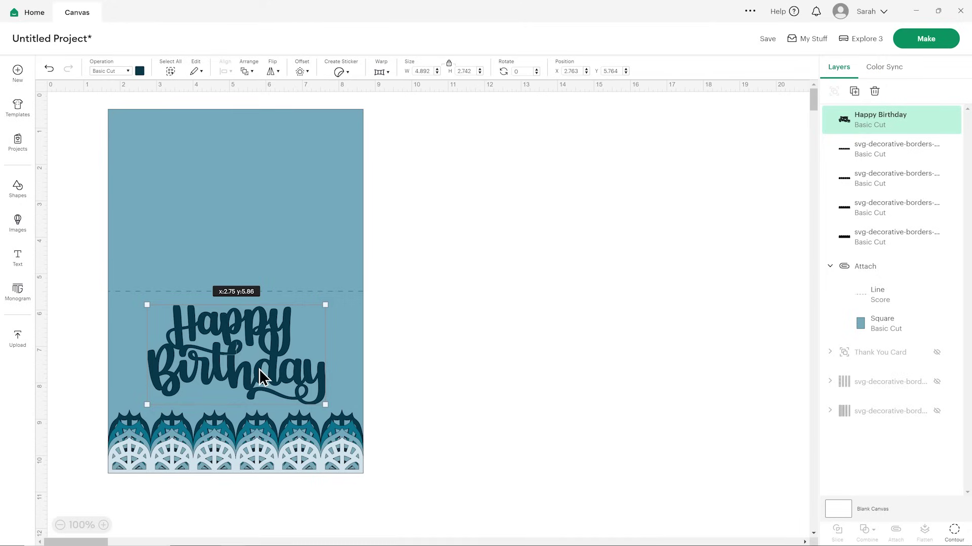
click(445, 268)
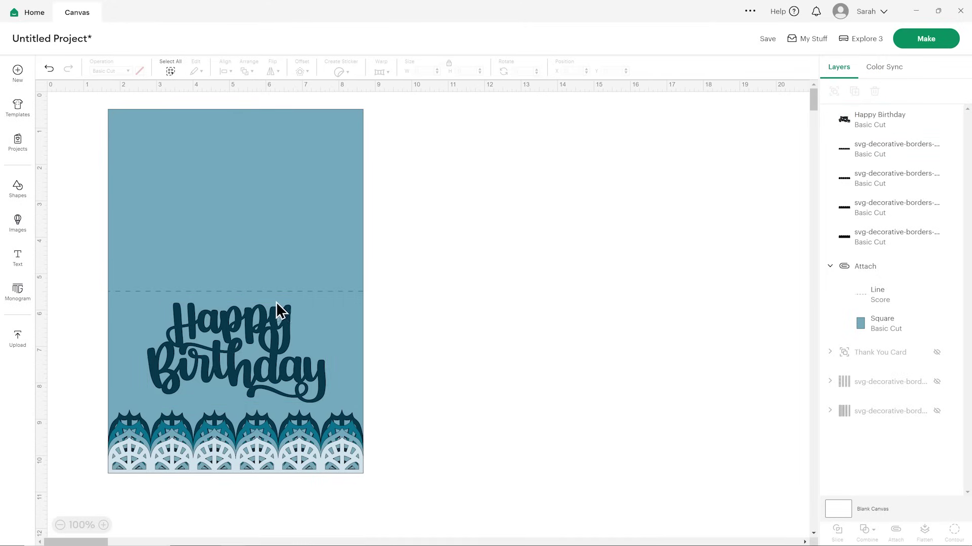
mouse_move(289, 333)
mouse_down()
mouse_move(280, 336)
mouse_move(290, 340)
mouse_up()
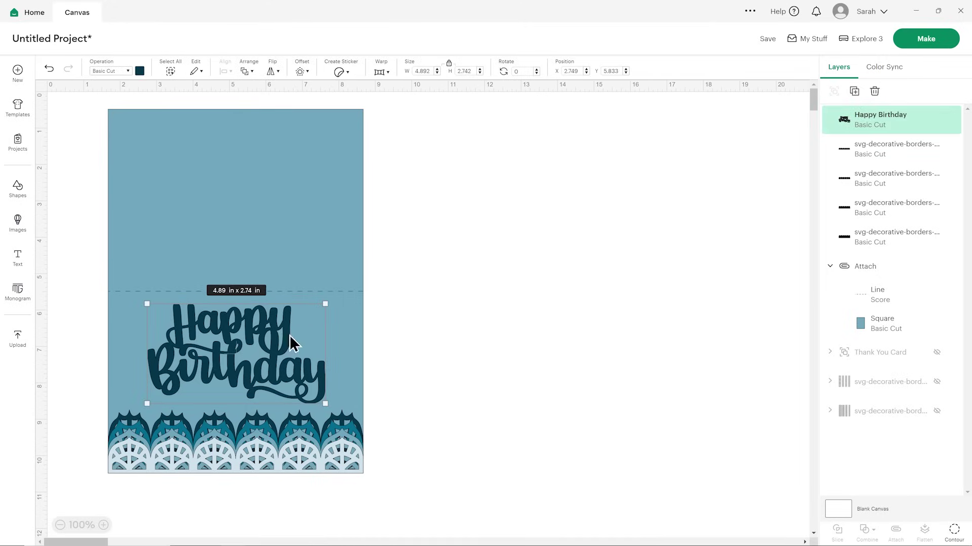
click(461, 348)
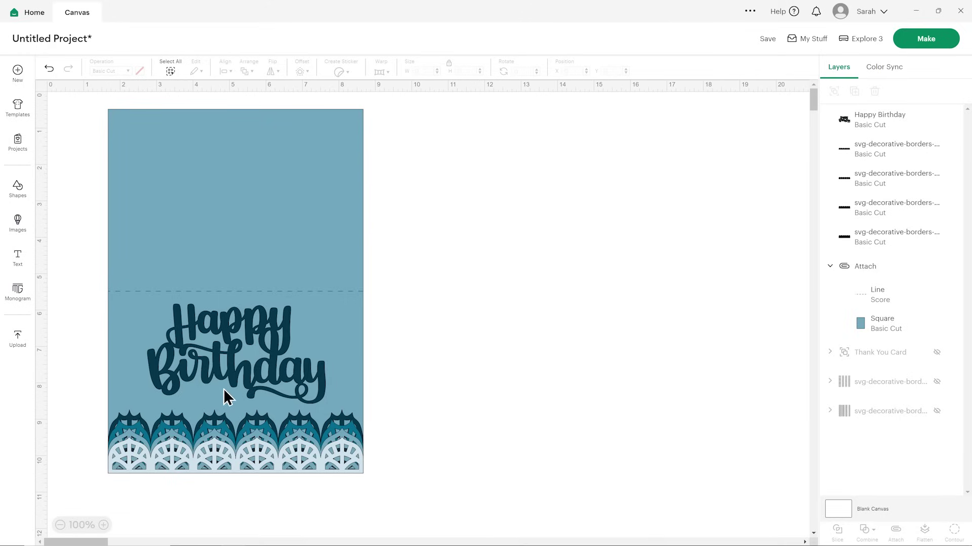
Step: Add an offset with rounded corners around the Happy Birthday lettering at a distance of 0.12 in
click(243, 332)
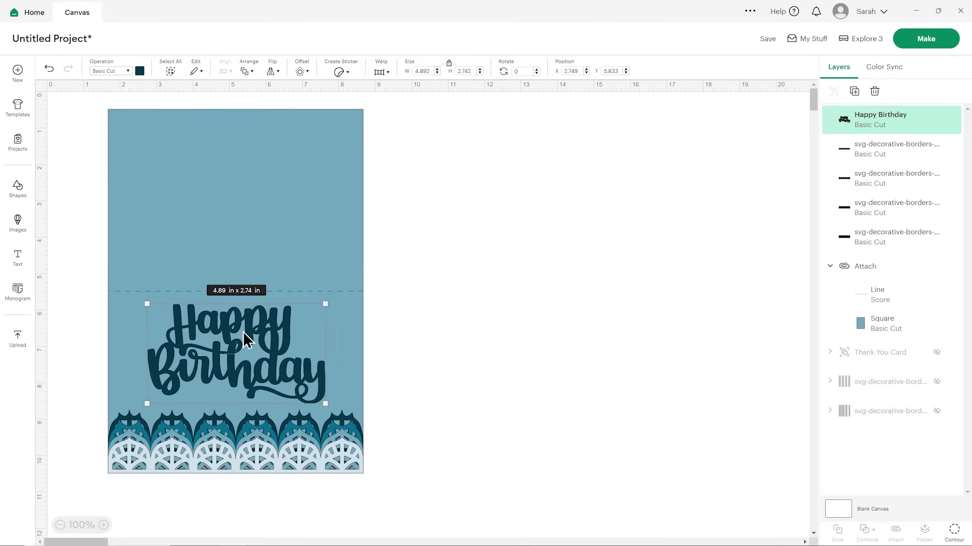
click(302, 71)
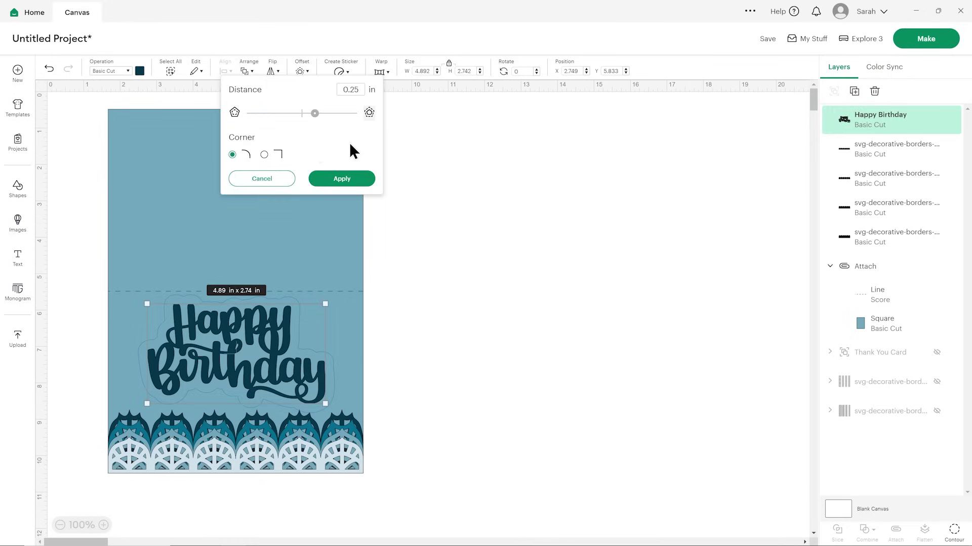
click(352, 89)
text(0.2)
drag(356, 90, 351, 94)
text(15)
drag(359, 90, 354, 91)
text(2)
click(342, 127)
click(349, 181)
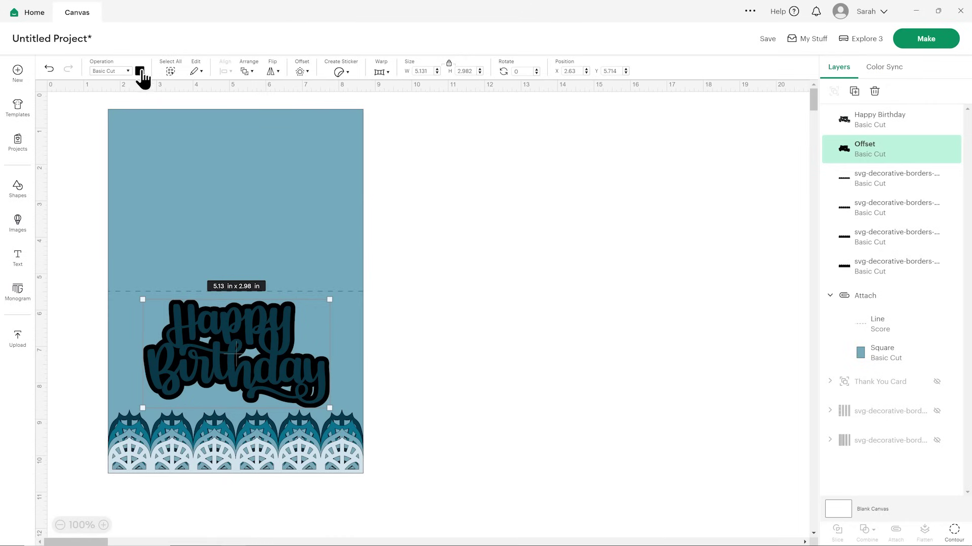
Step: Recolour the lettering's offset to match the palest blue border
click(139, 71)
click(159, 138)
click(489, 287)
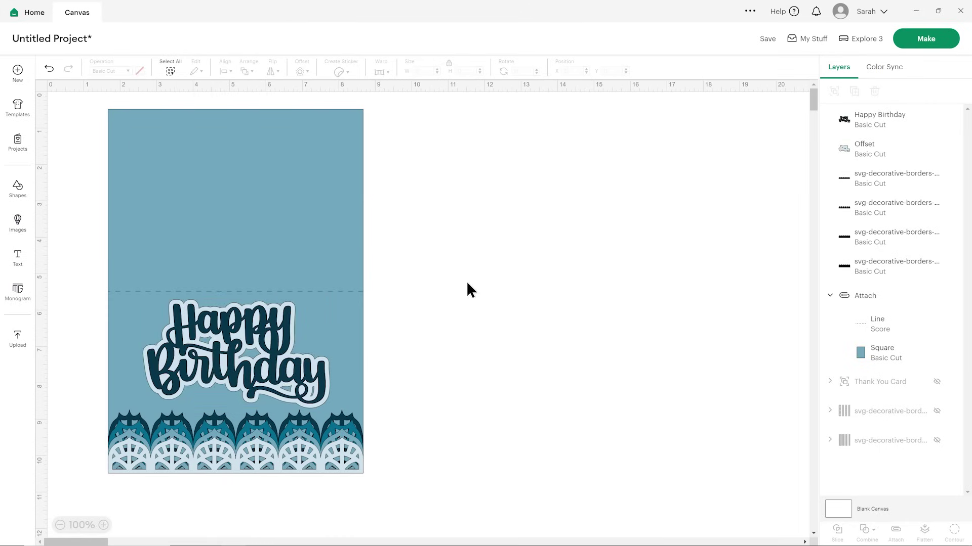
Step: Hide all inner contours of the Happy Birthday offset to make it solid, and place the lettering back over it
drag(271, 363, 511, 355)
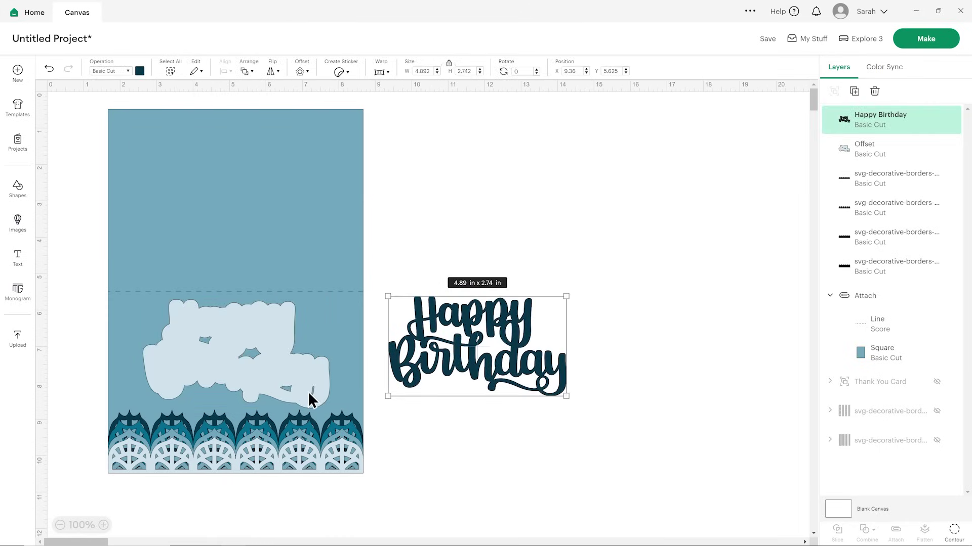
click(256, 351)
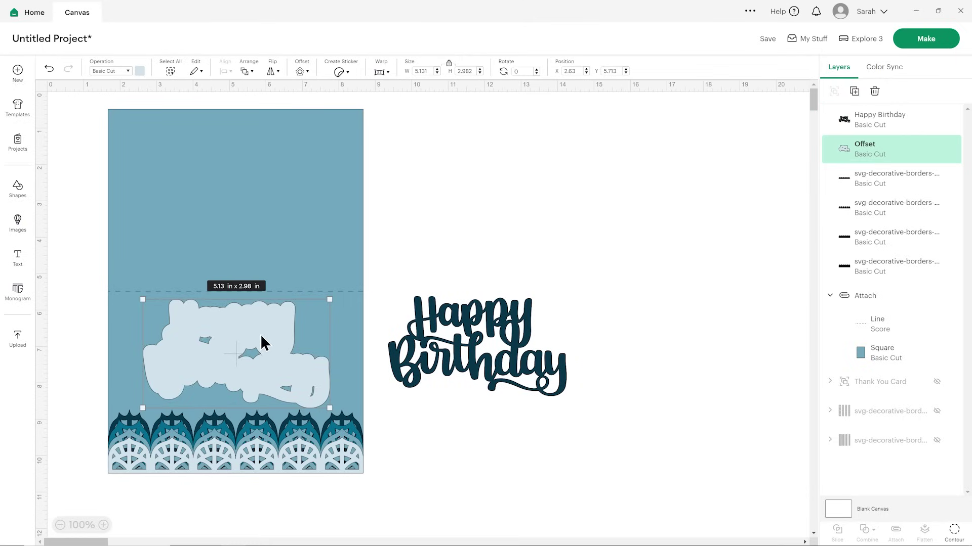
drag(265, 334, 262, 330)
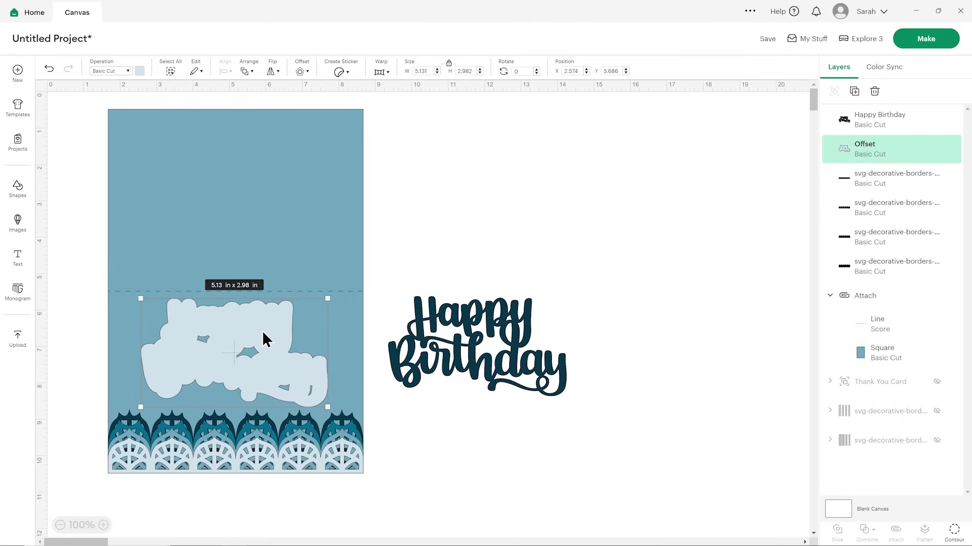
click(954, 531)
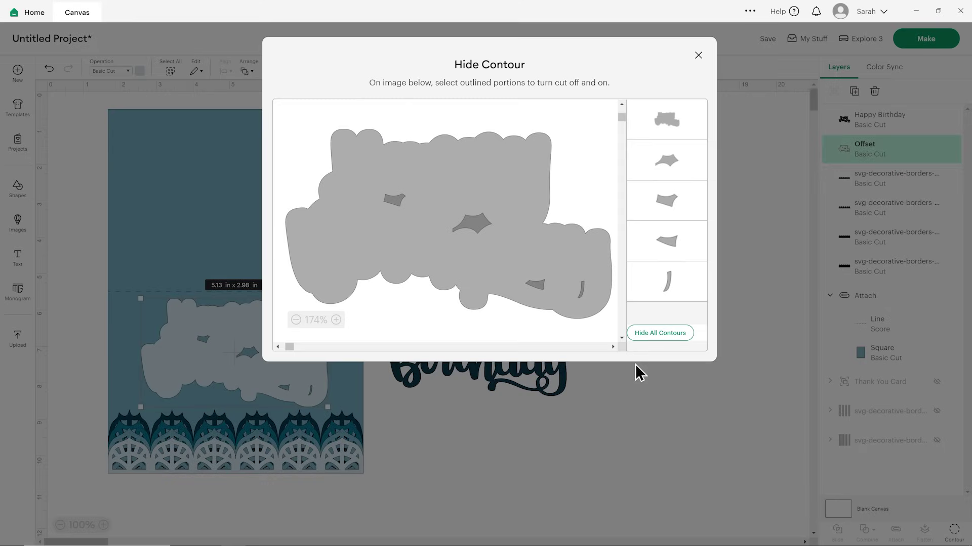
click(645, 336)
click(697, 54)
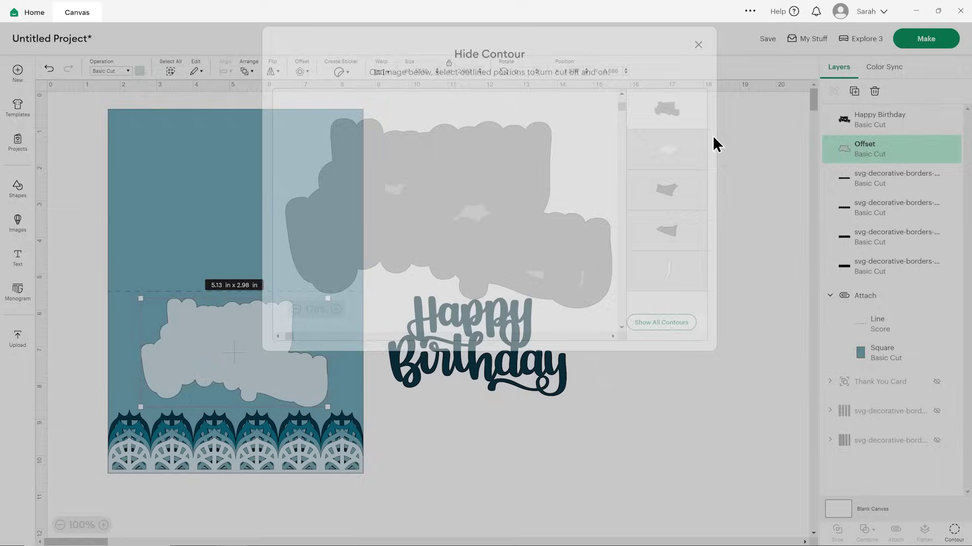
drag(483, 344, 263, 351)
click(448, 337)
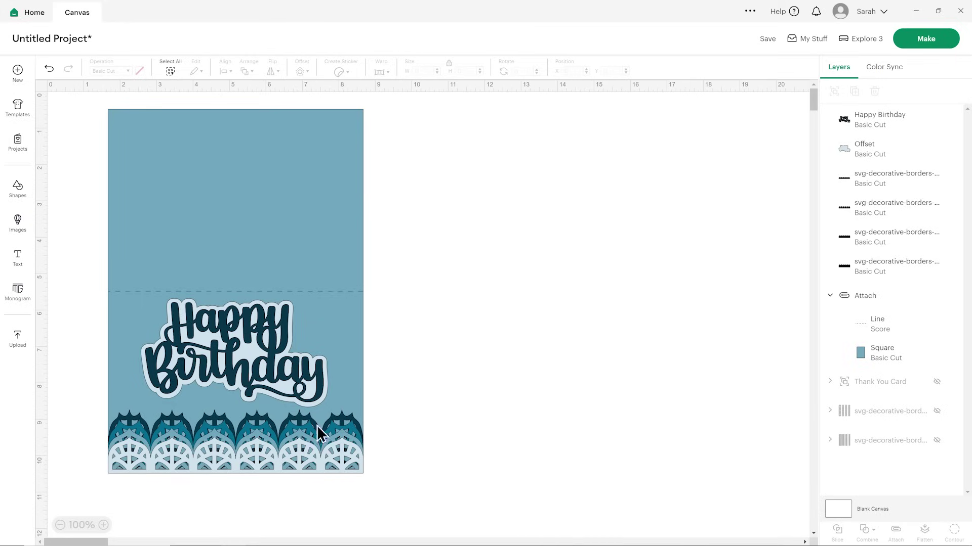
Step: Group all the blue card's visible parts and rename the group "Birthday Blue"
drag(392, 496, 213, 195)
click(833, 96)
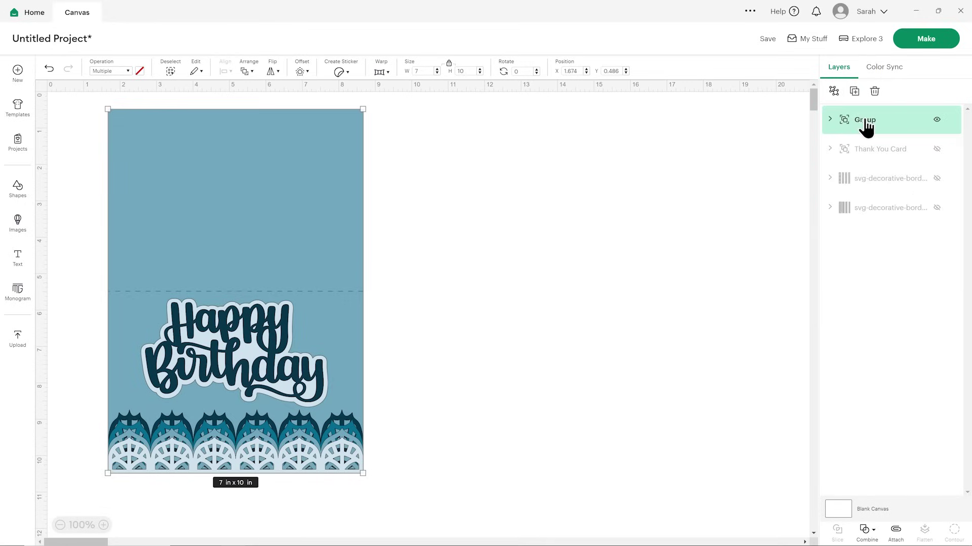
double_click(861, 119)
text(Birthdy)
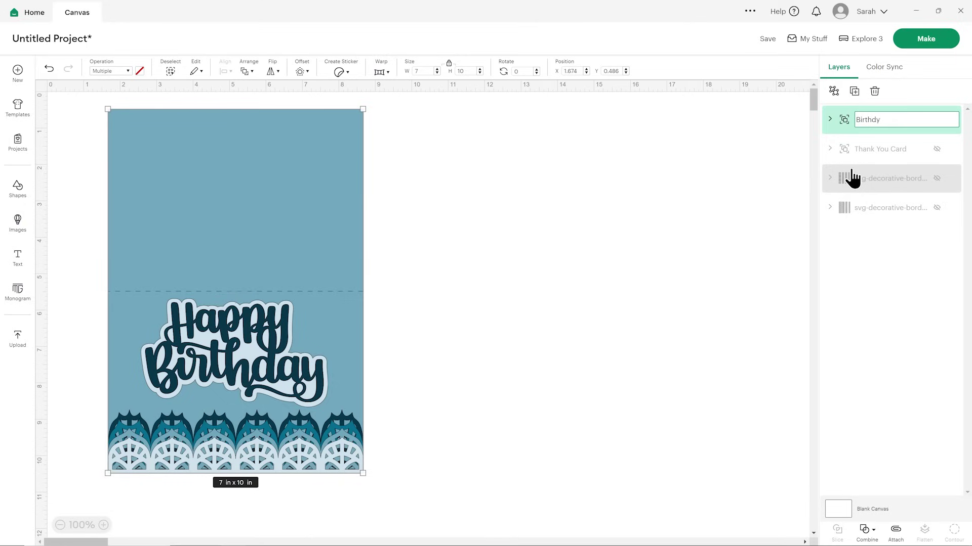
key(BackSpace)
text(ay Blue)
key(Return)
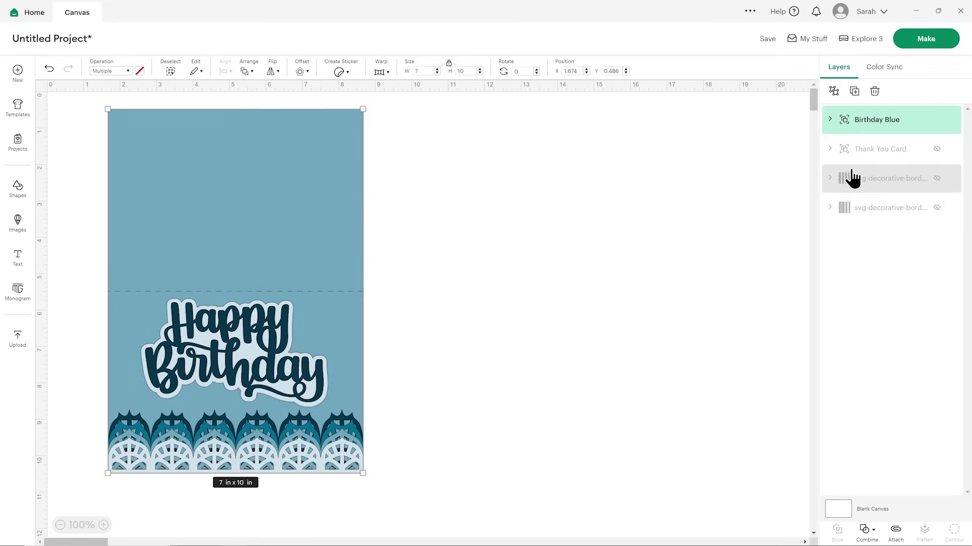
click(645, 185)
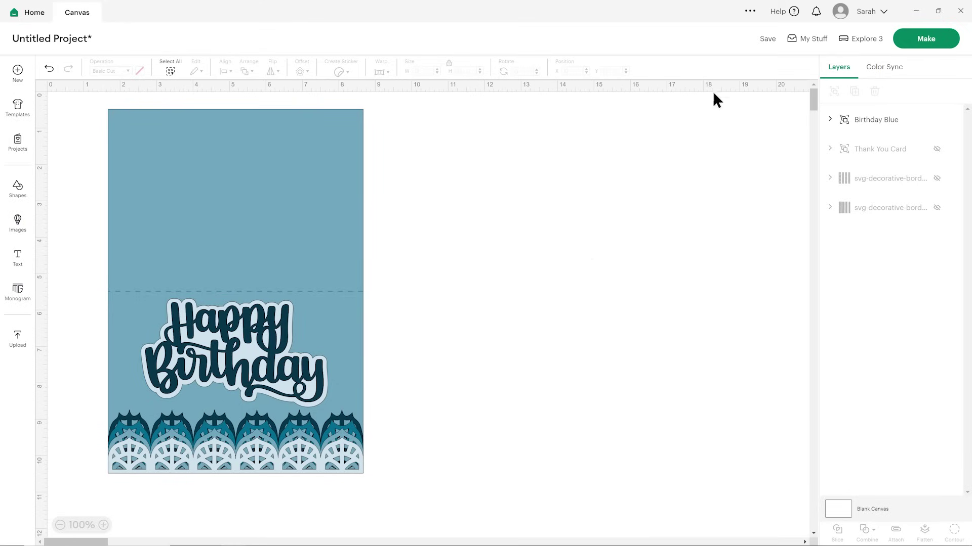
Step: Save the project as "CMC 2025 - Border Video" in the CMC 2025 collection
click(768, 40)
click(397, 72)
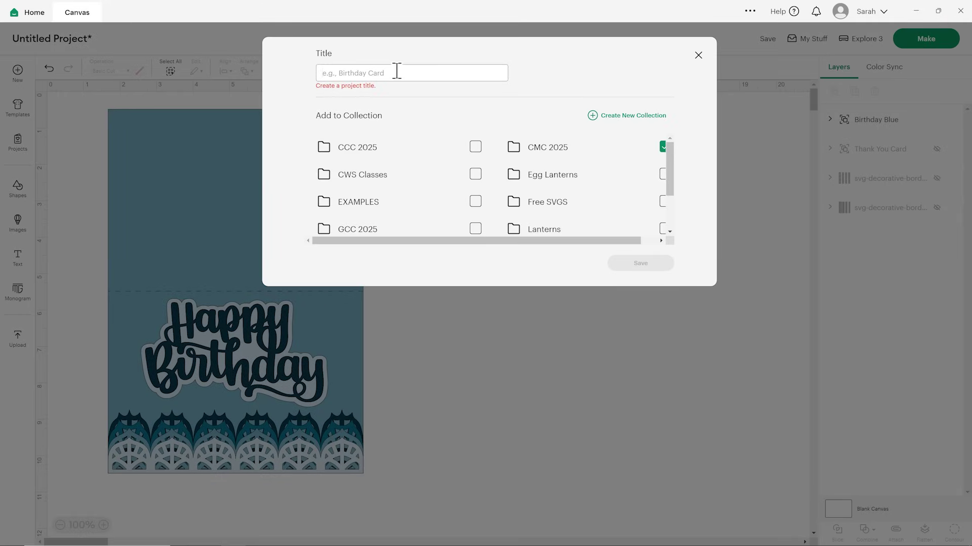
text(CMC 2025 - Border Video)
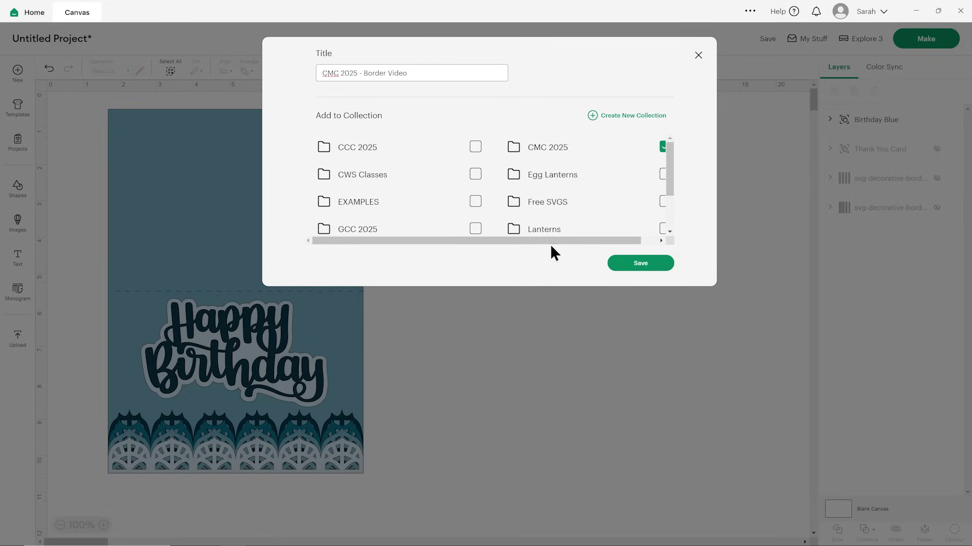
click(640, 263)
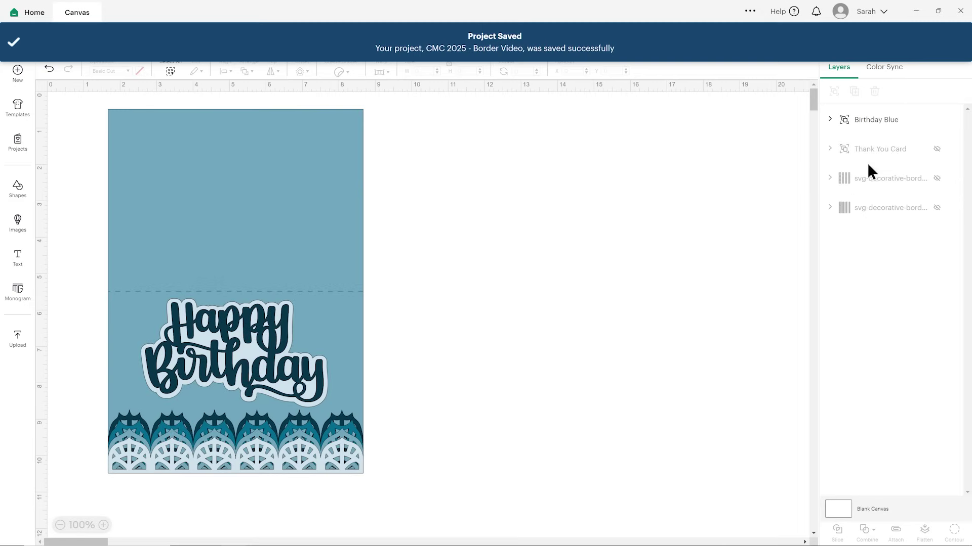
Step: Unhide the Thank You Card group and move the blue birthday card beside it
click(937, 148)
drag(307, 181, 602, 184)
click(734, 193)
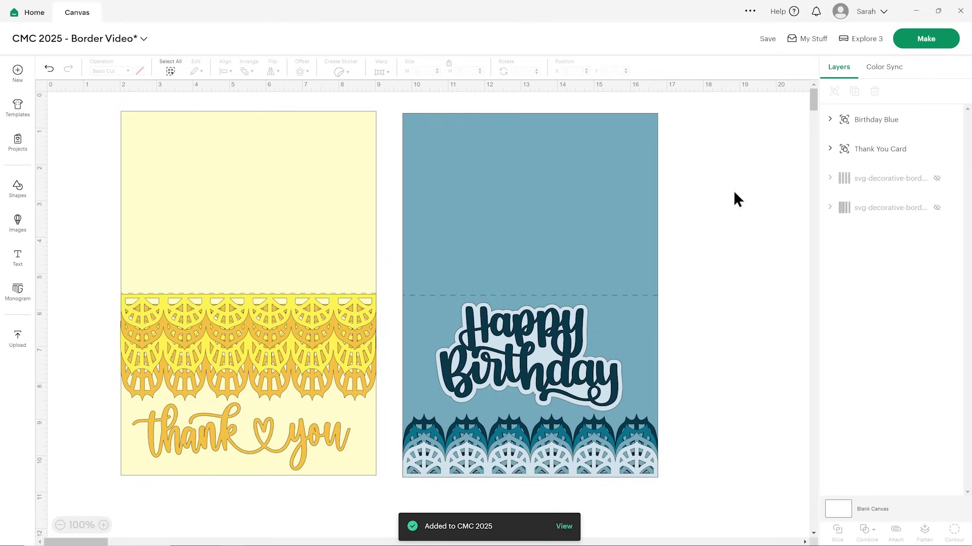
Step: Send the project to mat preparation and set the first mat's material size to 8.3 in x 11.7 in (A4)
click(927, 39)
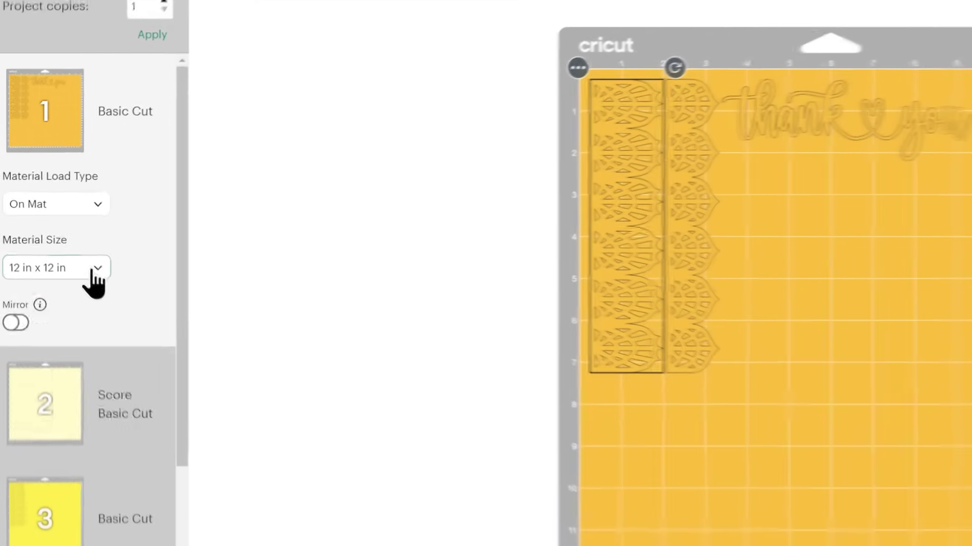
click(64, 240)
scroll(68, 303, up, 3)
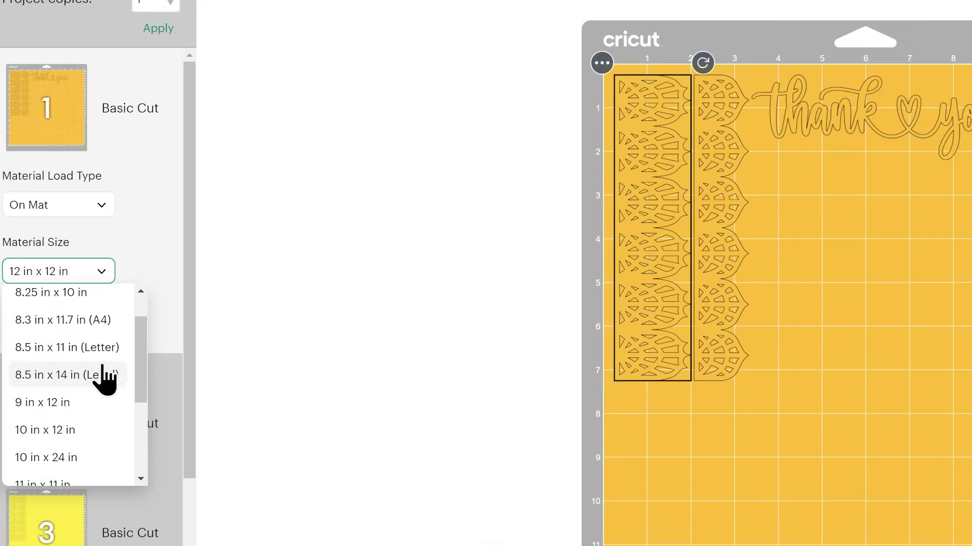
click(104, 321)
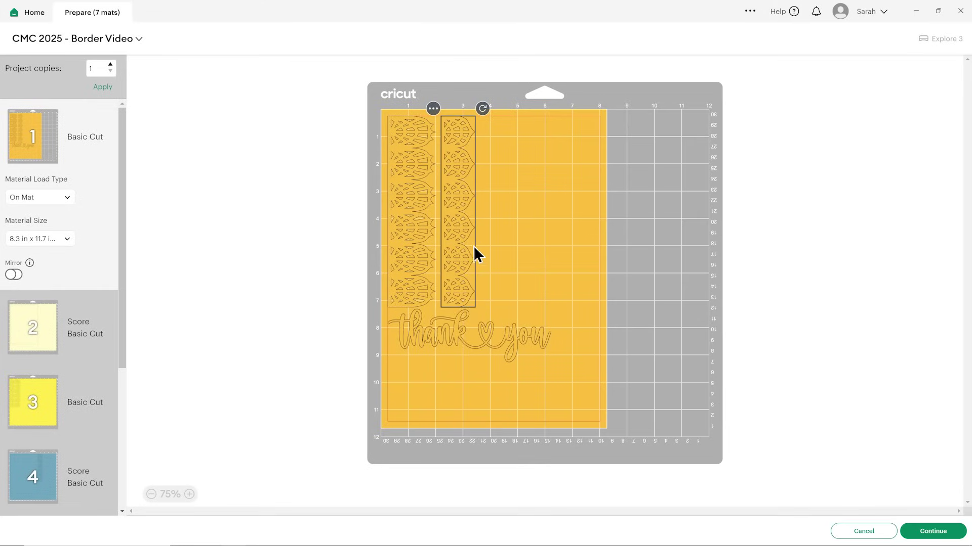
Step: Rotate both border pieces horizontally along the top of the first mat and place the "thank you" text directly beneath them
drag(448, 349, 447, 385)
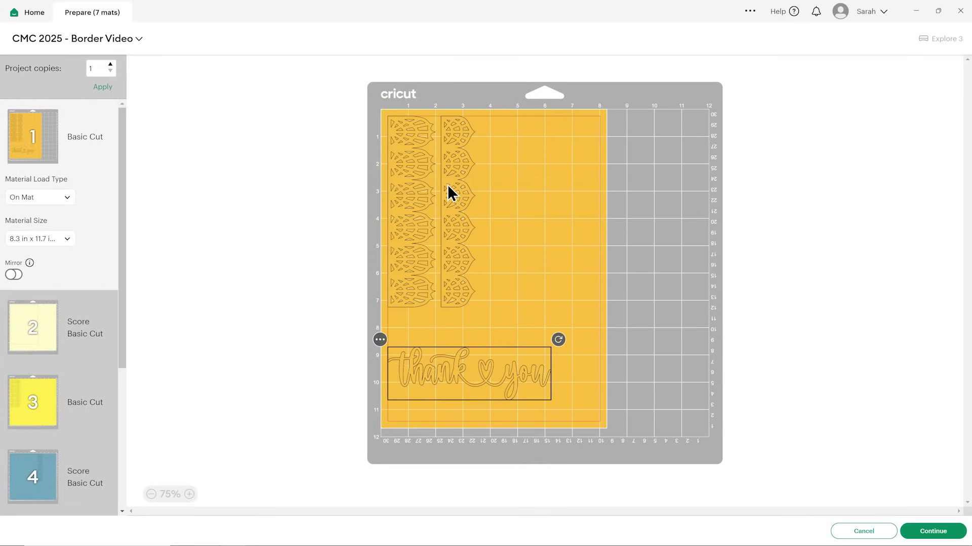
drag(449, 193, 535, 237)
click(407, 174)
drag(444, 122, 518, 138)
click(557, 208)
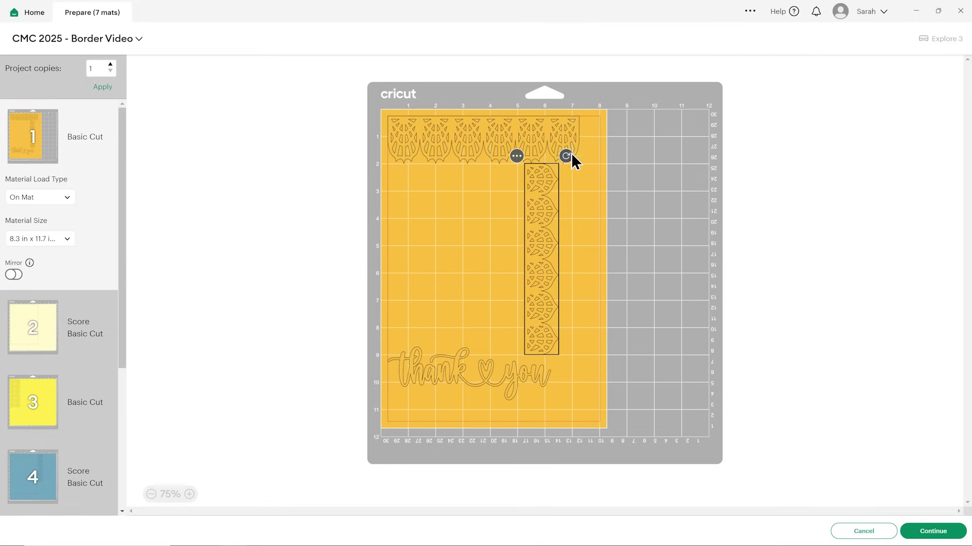
drag(570, 159, 548, 192)
drag(473, 370, 468, 223)
click(472, 298)
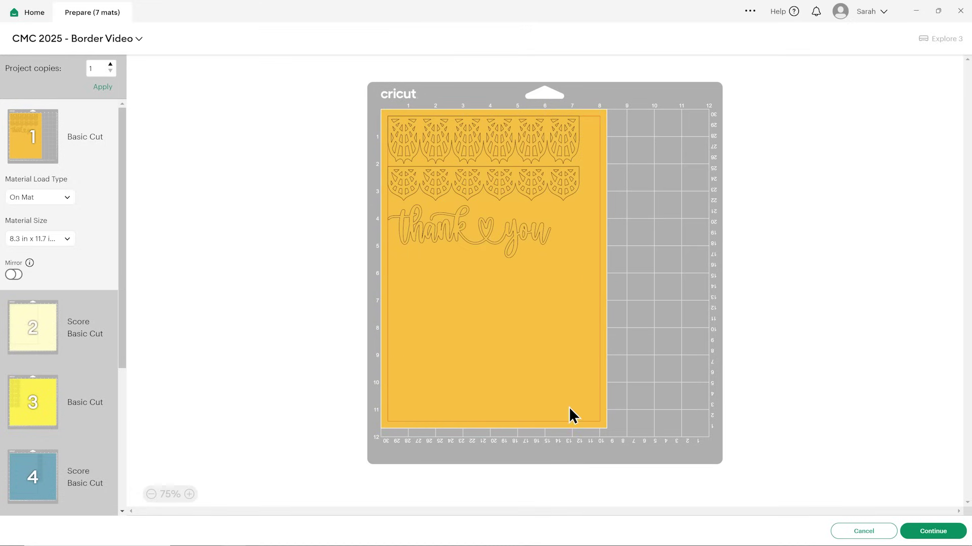
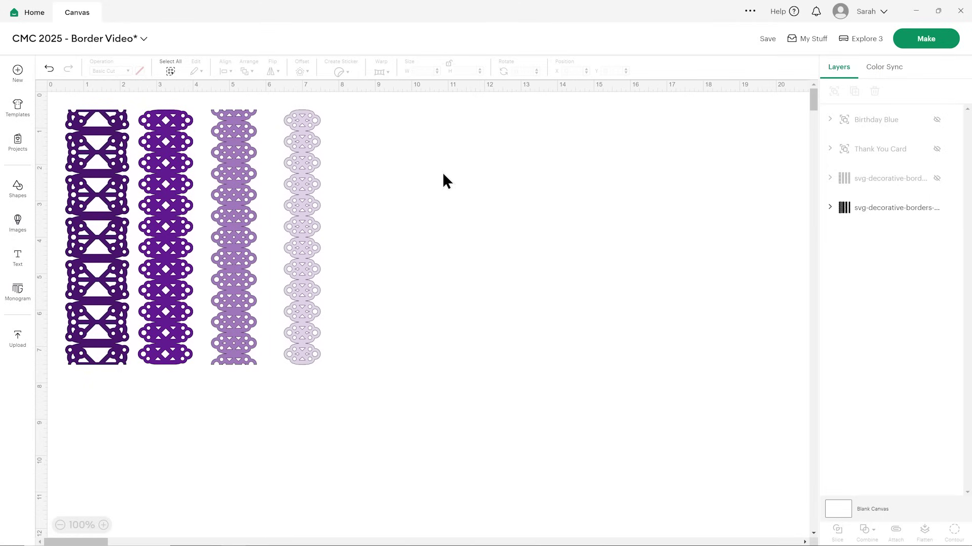
Step: Insert a square, unlock its proportions, resize it to 10 x 7 in, and place it beside the purple borders
click(19, 198)
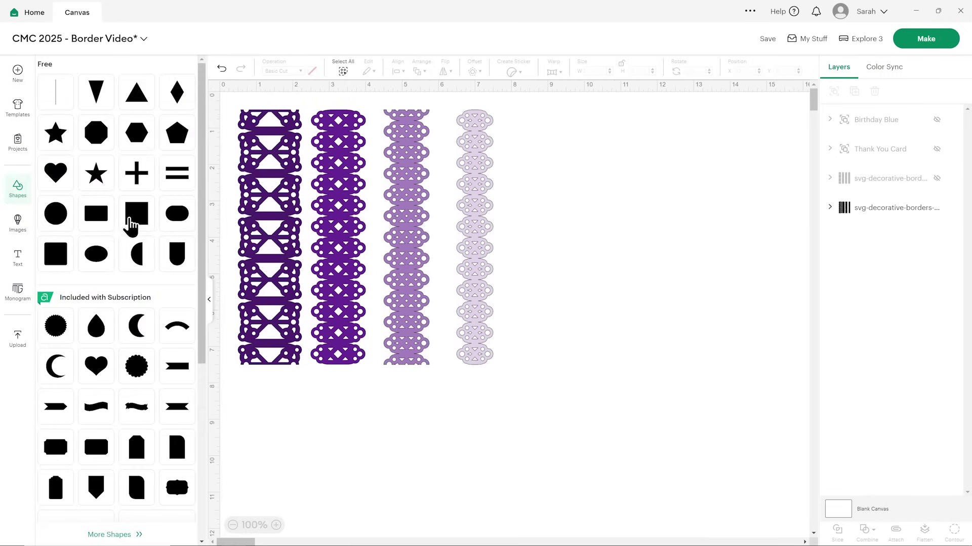
click(133, 217)
click(209, 299)
drag(208, 236, 539, 223)
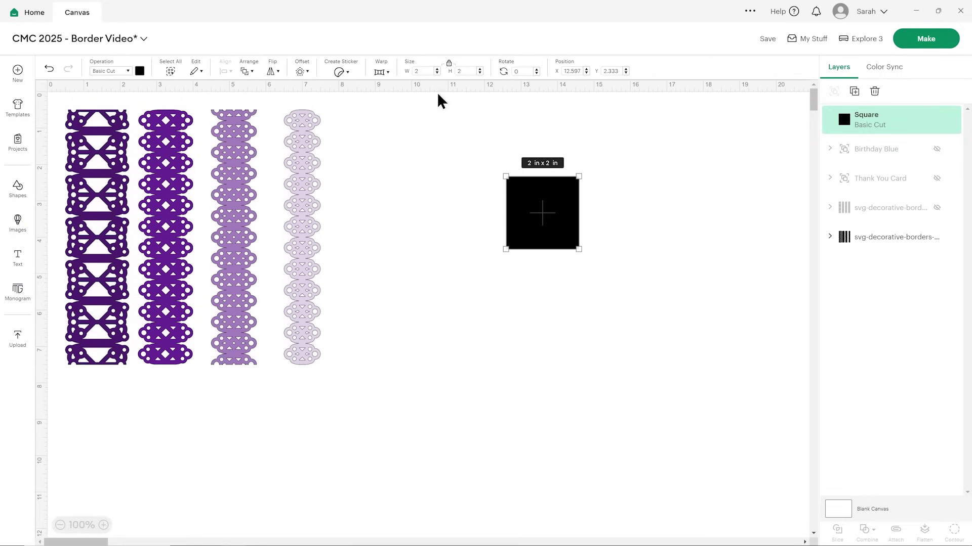
click(449, 65)
click(423, 71)
text(10)
key(Return)
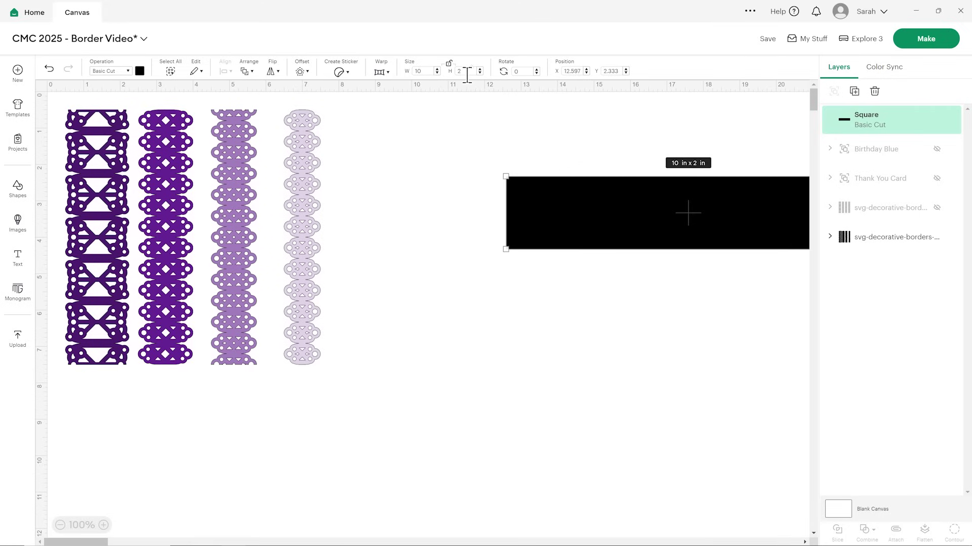
key(Return)
drag(623, 276, 525, 234)
Step: Recolour the 10 x 7 in card base with the medium purple used in the third border
click(139, 71)
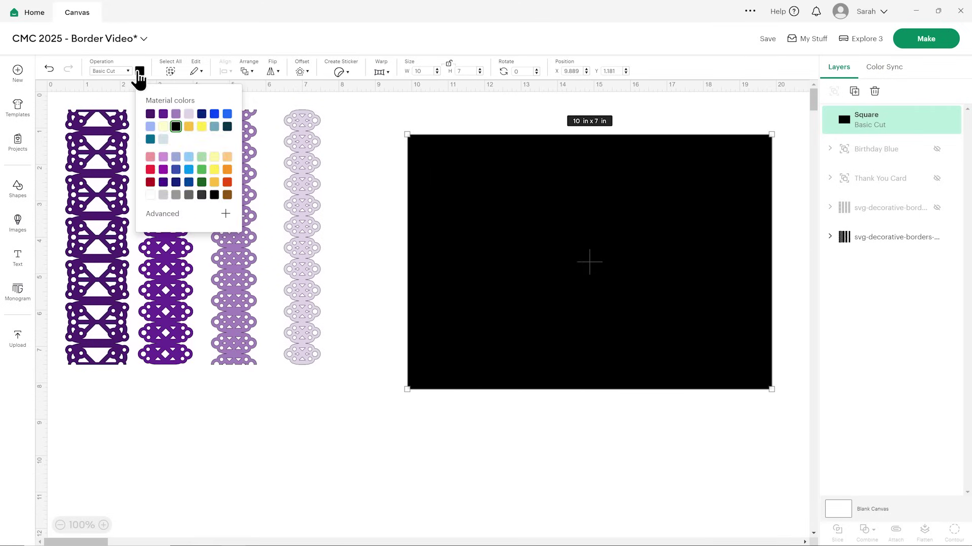
click(175, 114)
click(369, 205)
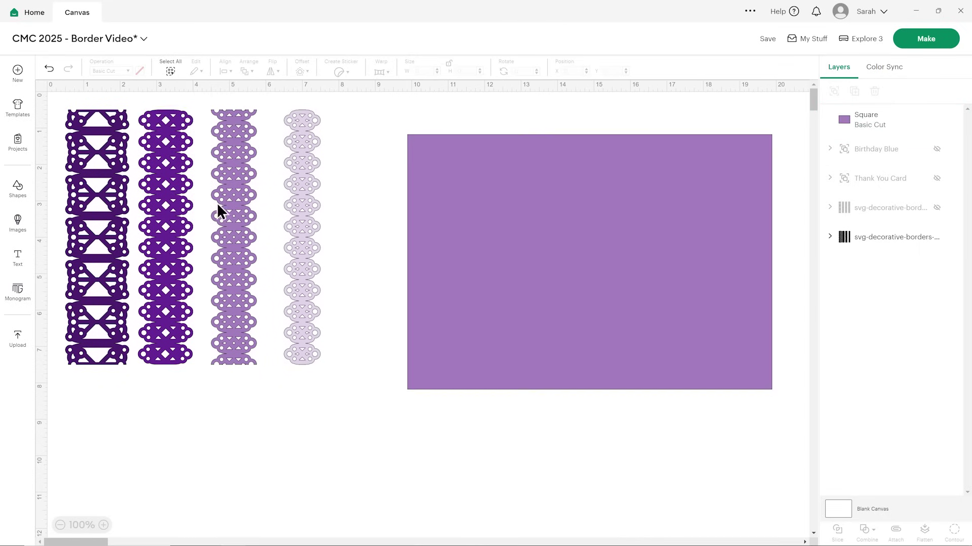
Step: Add a score line on the purple card base and set its height to 7 in
click(29, 195)
click(56, 97)
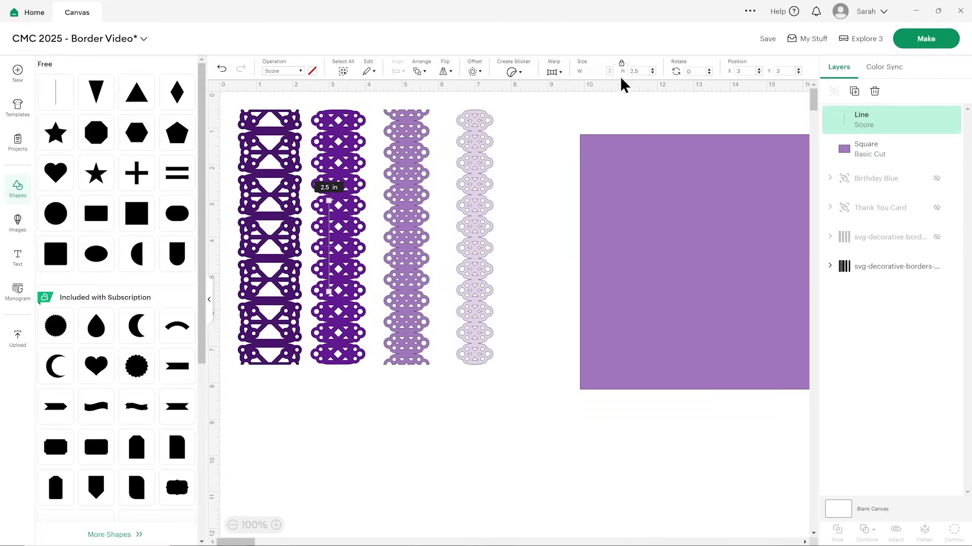
click(414, 242)
drag(325, 230, 311, 387)
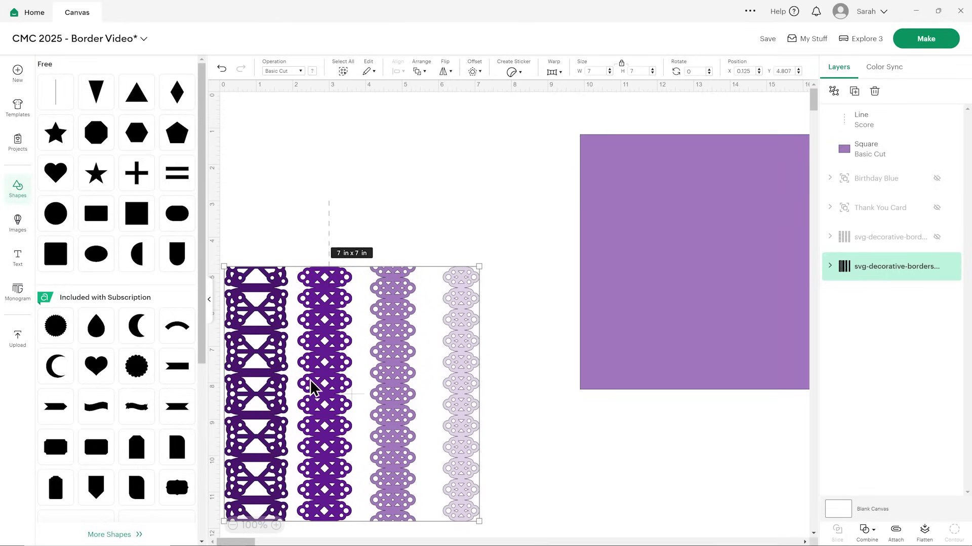
drag(328, 226, 614, 220)
drag(385, 335, 397, 221)
click(615, 256)
click(640, 71)
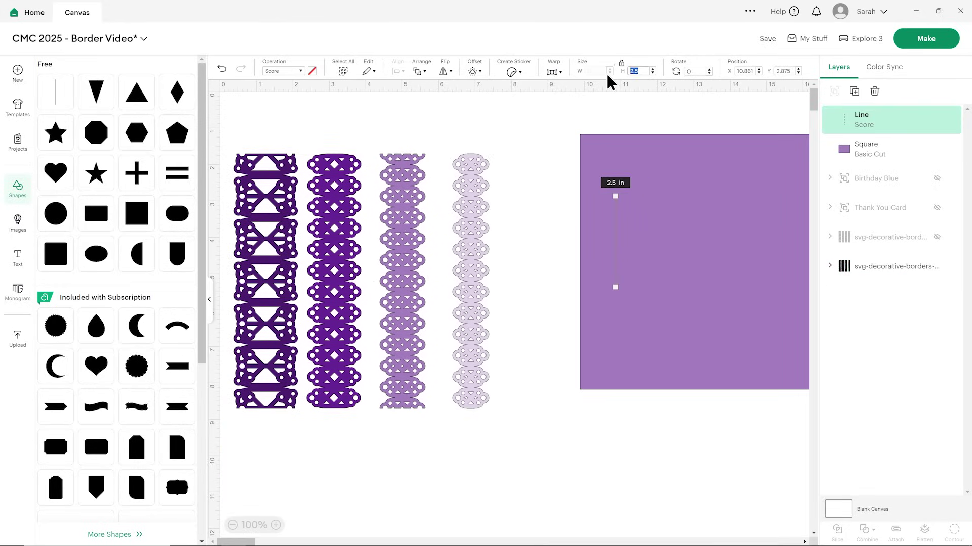
text(7)
key(Return)
Step: Centre the score line on the purple card base and attach the two together
drag(561, 203, 633, 245)
click(398, 71)
click(422, 212)
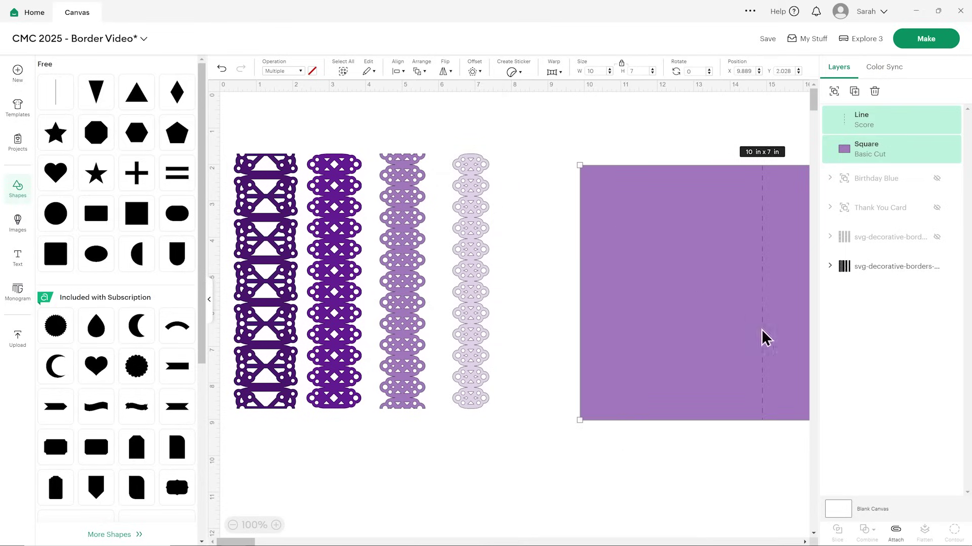
click(895, 529)
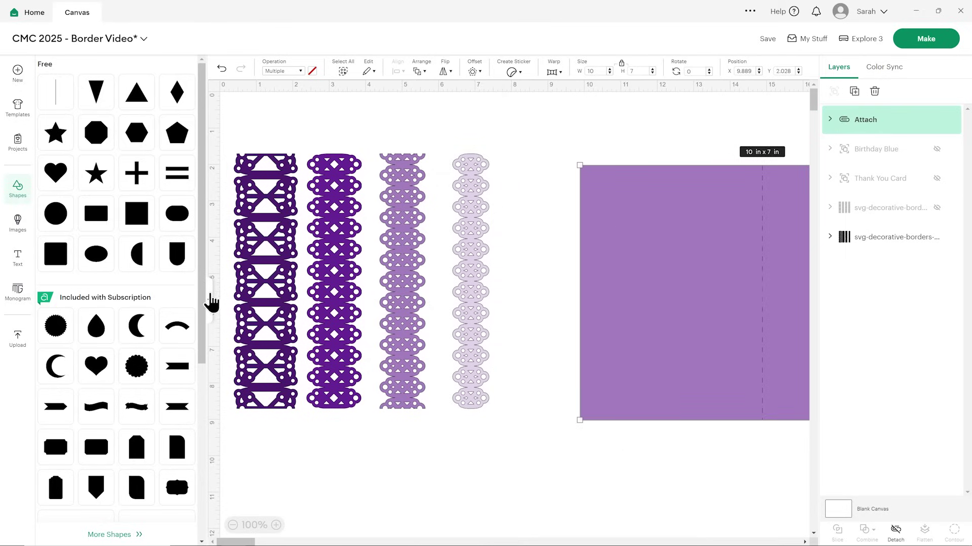
Step: Move the scored card base next to the purple borders and ungroup the border set into separate layers
click(209, 299)
drag(464, 277, 401, 250)
click(295, 245)
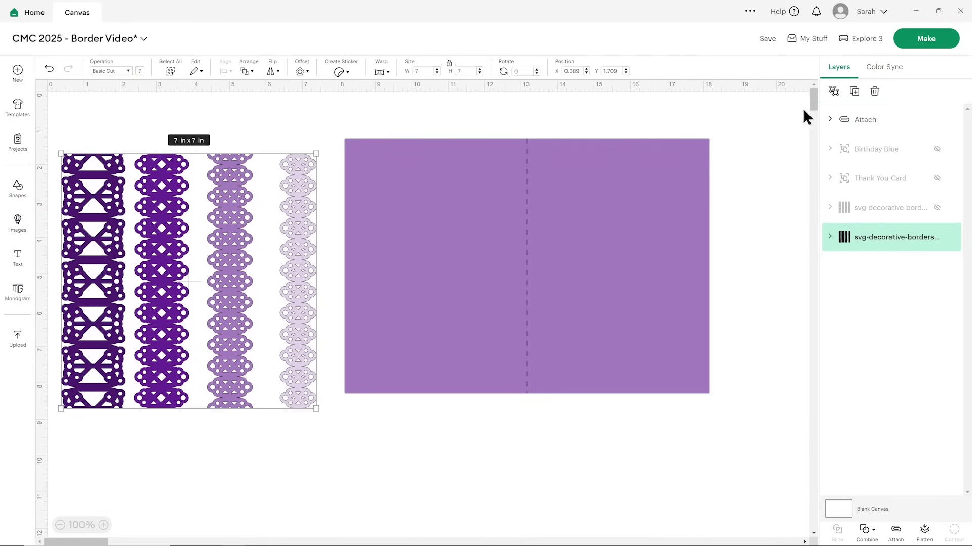
click(834, 91)
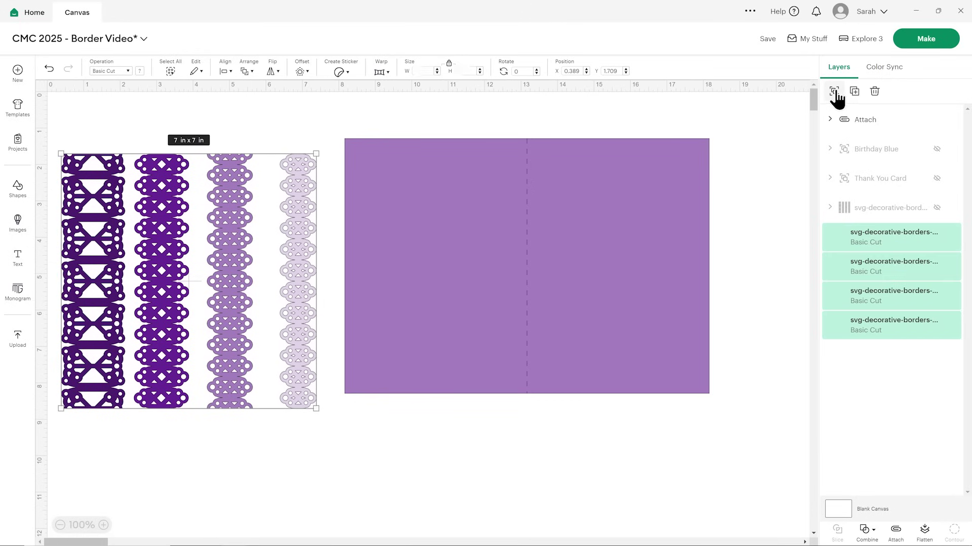
click(732, 135)
Step: Move the darkest border over the medium purple one and send the scored card base to the back
drag(106, 250, 242, 249)
click(356, 149)
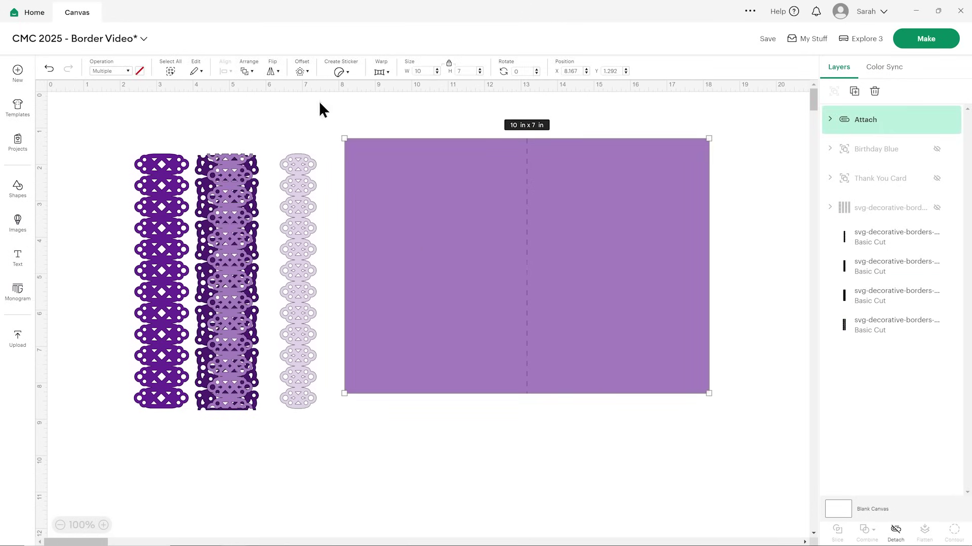
click(247, 71)
click(278, 152)
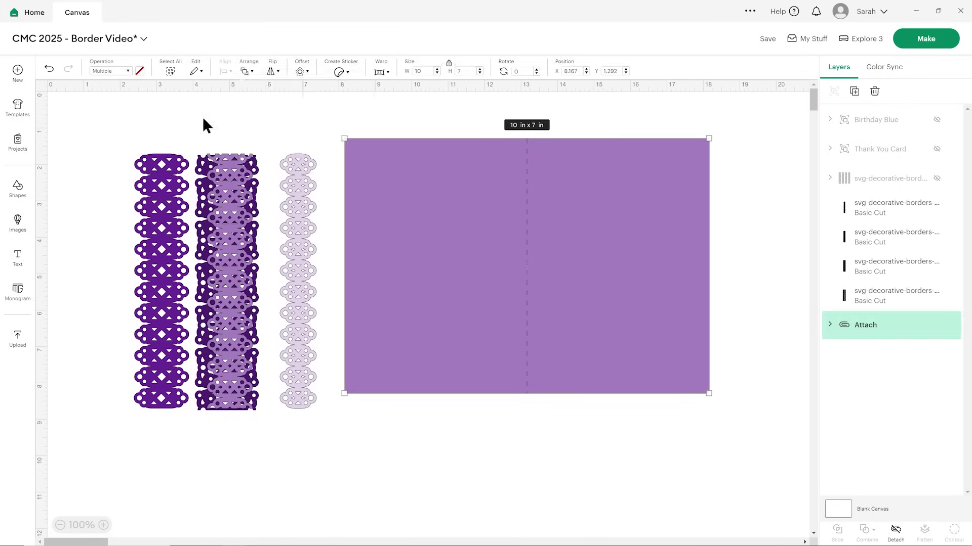
Step: Stack all four purple borders, align them on a common centre, and position them on the right half of the card
click(204, 124)
drag(169, 184, 235, 186)
drag(302, 198, 633, 207)
click(208, 185)
click(225, 71)
click(253, 211)
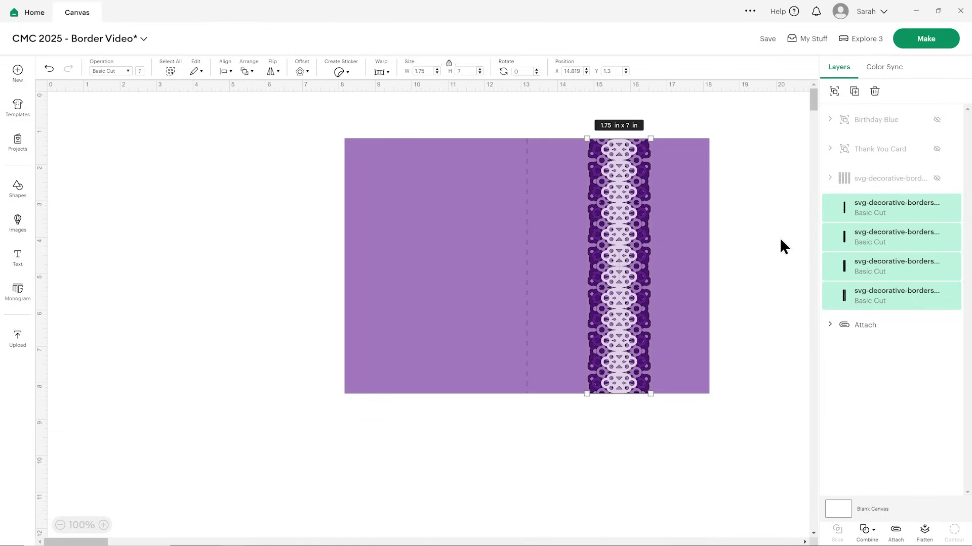
click(778, 240)
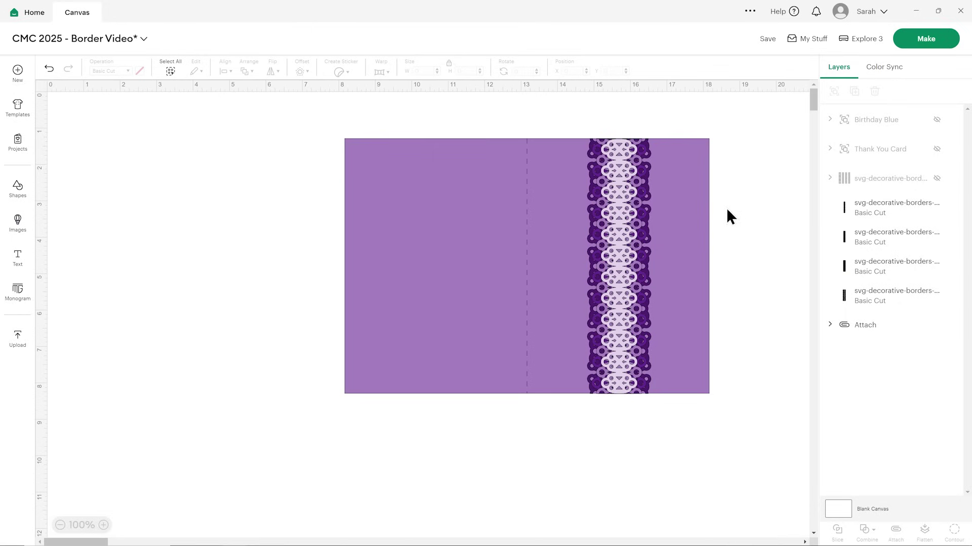
Step: Compare the border stack with and without its second-largest layer, leave that layer hidden, and move the whole card to mid-canvas
click(937, 238)
click(937, 238)
click(939, 267)
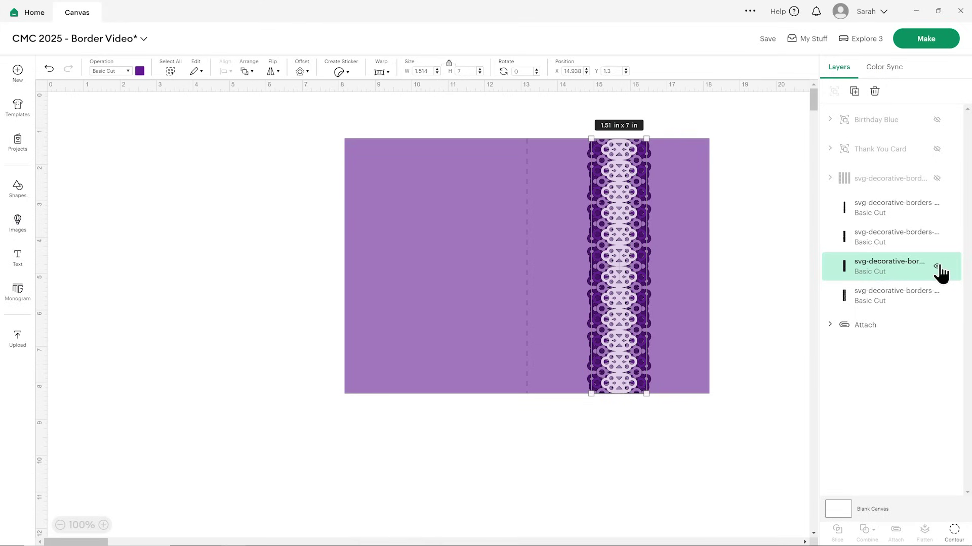
click(937, 267)
click(937, 267)
click(937, 266)
click(937, 267)
click(937, 267)
click(937, 266)
click(937, 267)
click(937, 267)
click(937, 266)
click(938, 266)
click(937, 267)
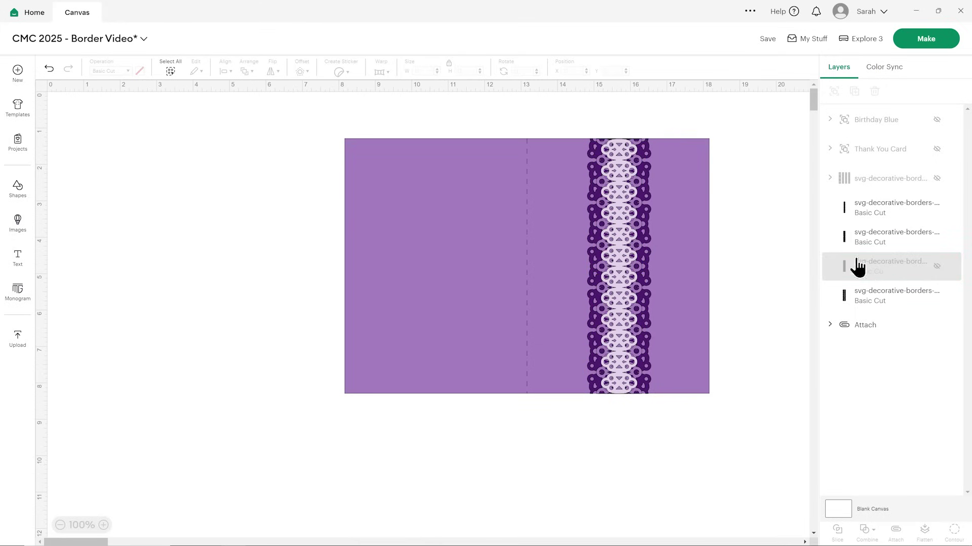
drag(579, 245, 455, 235)
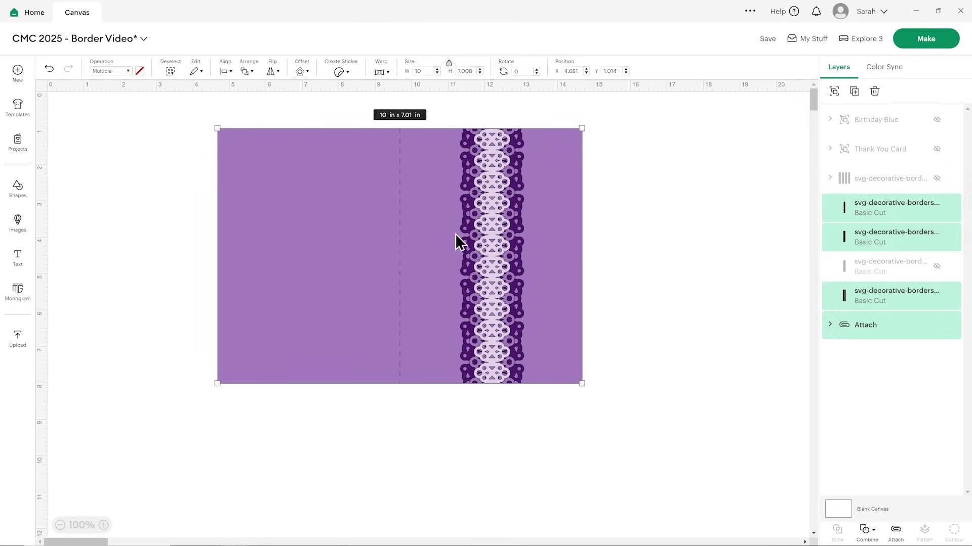
click(671, 236)
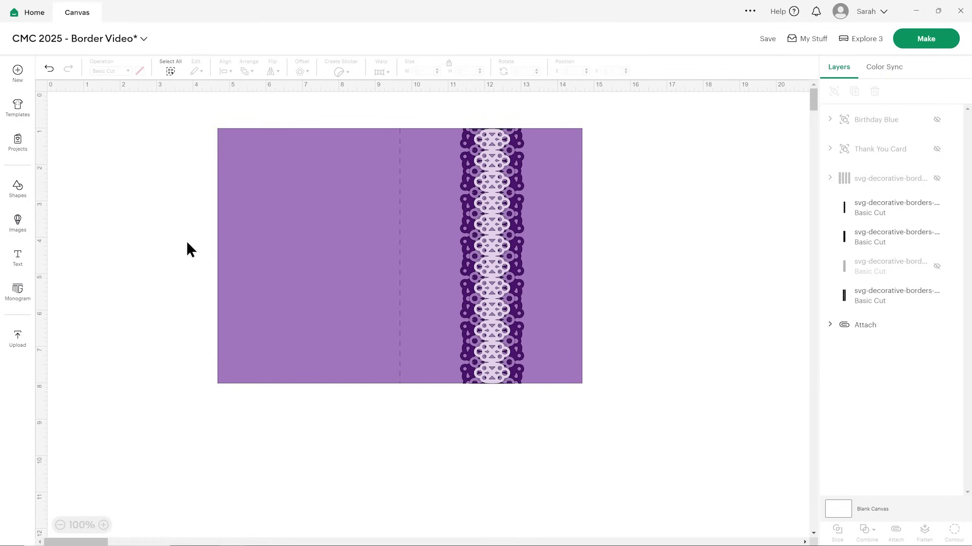
Step: Filter the "happy birthday" images to Draw designs and insert the script Happy Birthday with flourishes
click(18, 225)
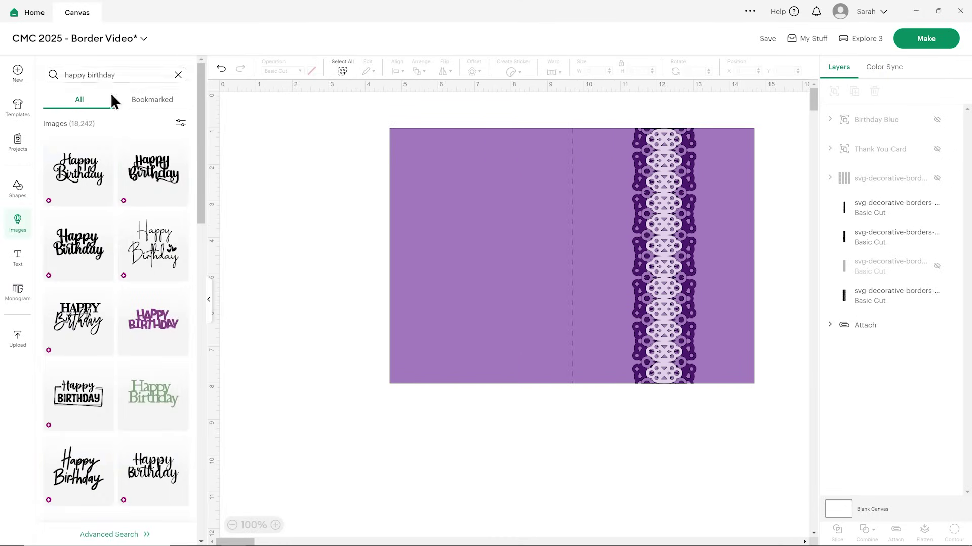
click(180, 124)
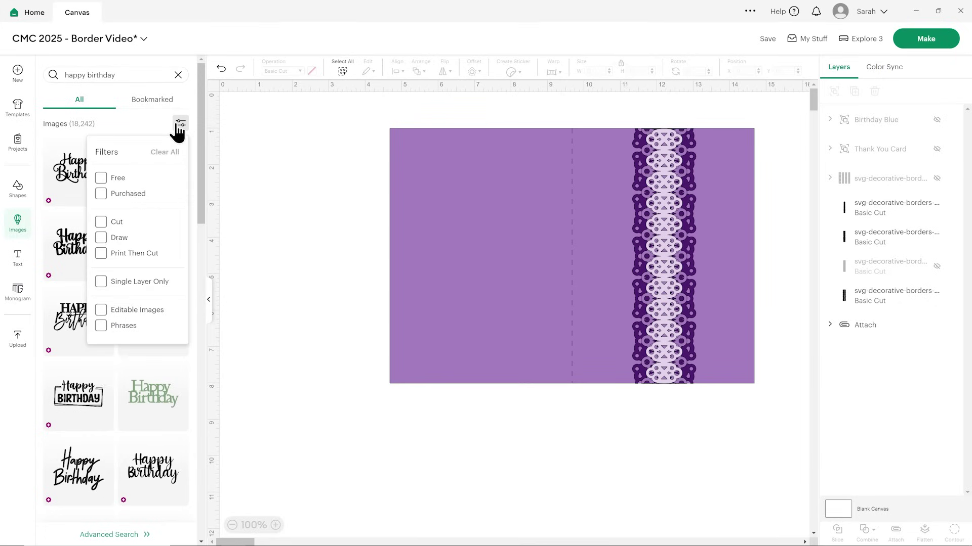
click(125, 241)
click(123, 117)
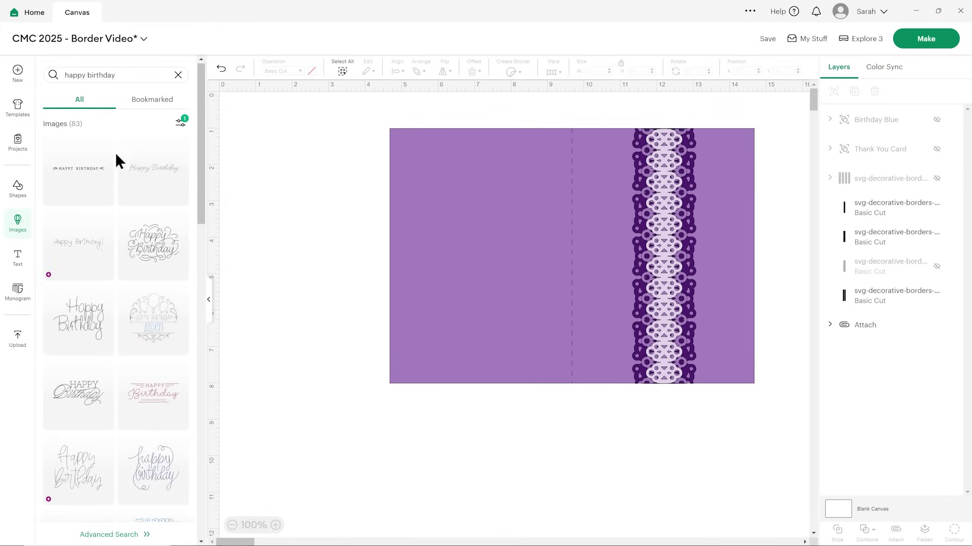
scroll(115, 154, down, 5)
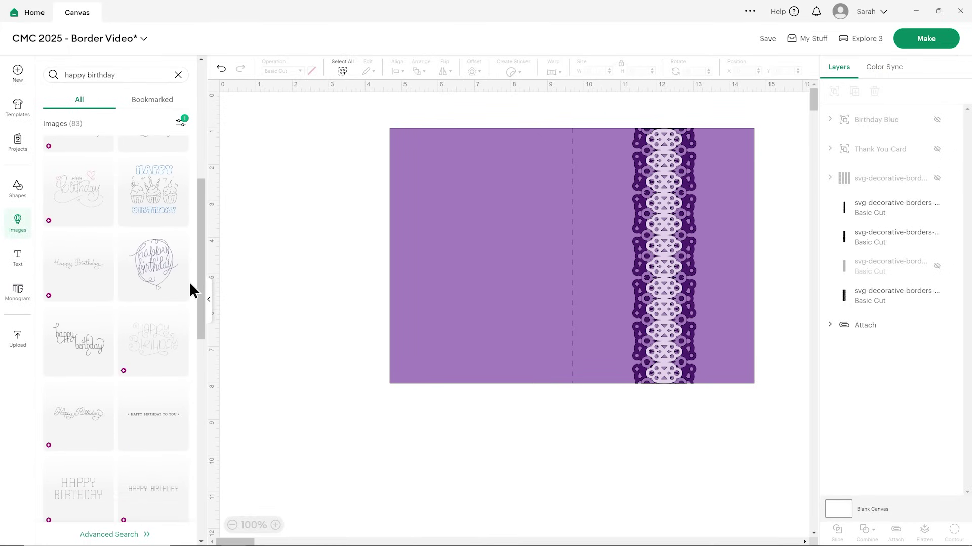
scroll(190, 279, up, 5)
click(167, 264)
Step: Shrink the Happy Birthday drawing to about 2.89 x 2.14 in and place it to the right of the card
drag(438, 310, 410, 316)
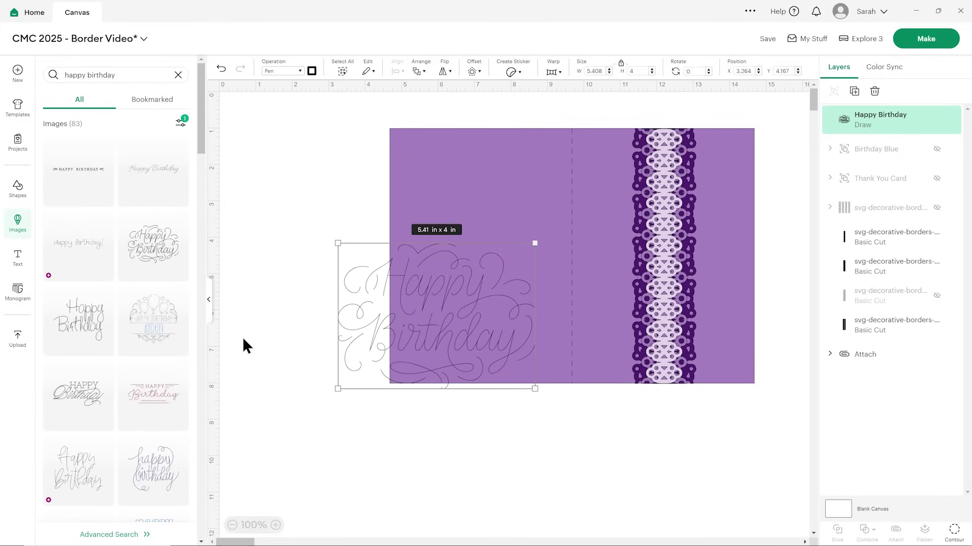
click(209, 304)
drag(361, 385, 269, 321)
drag(205, 289, 483, 223)
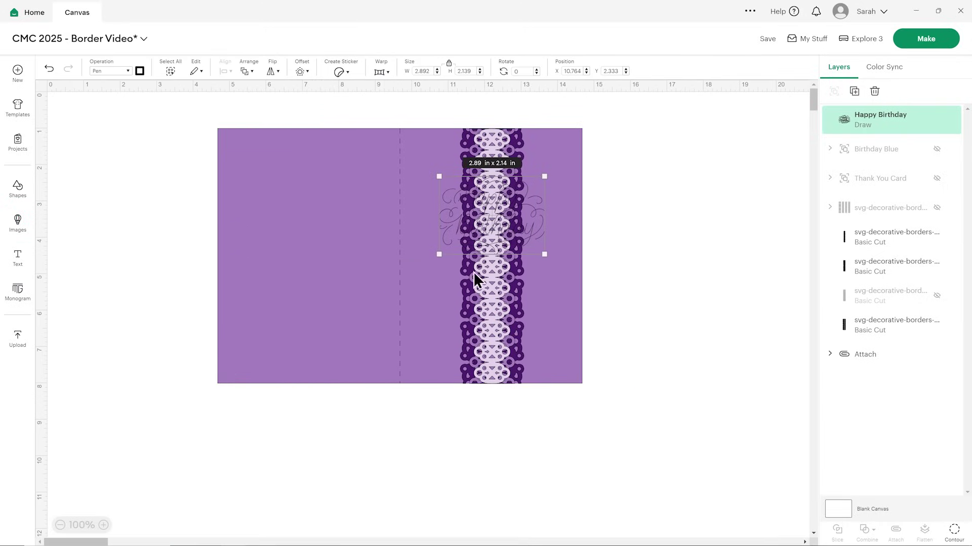
drag(500, 215, 675, 233)
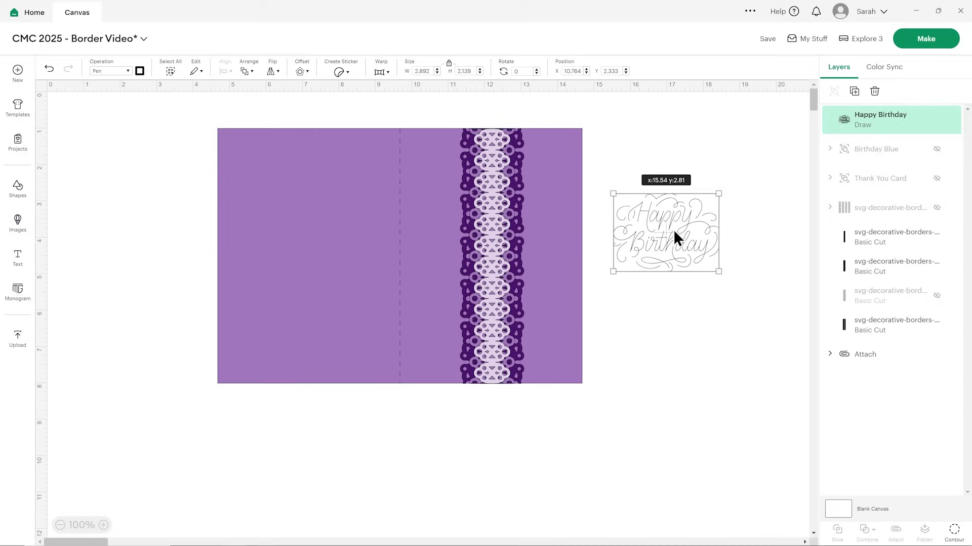
click(651, 320)
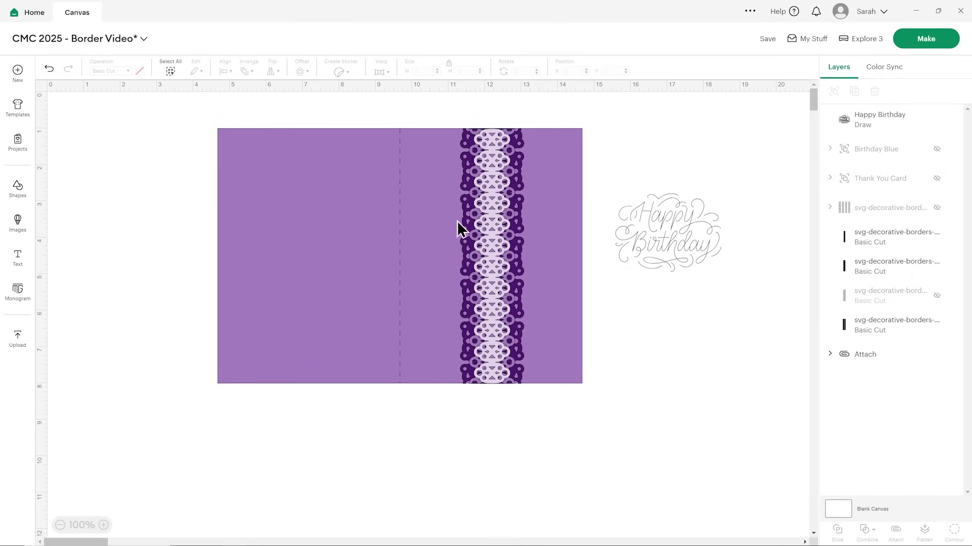
Step: Insert a circle shape, move it to the left of the card, and colour it white
click(19, 190)
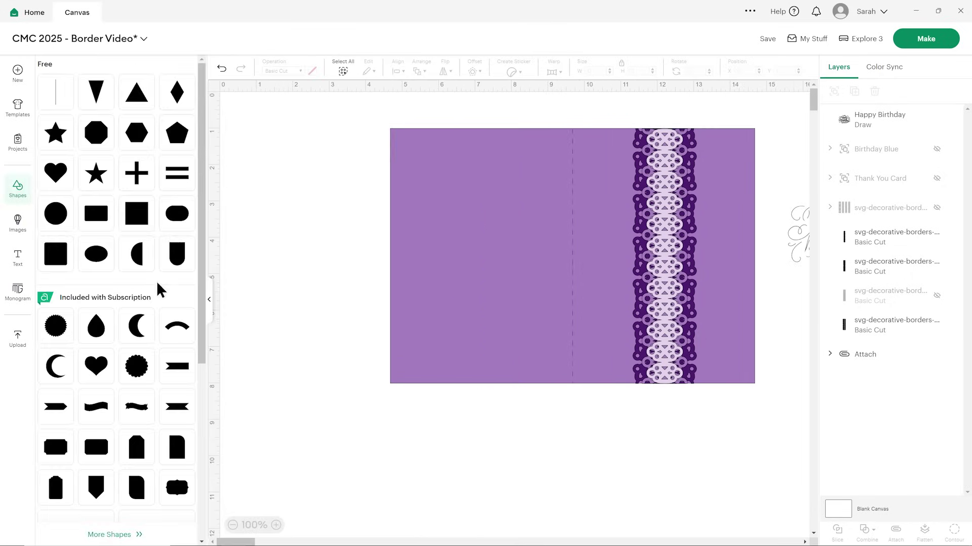
click(57, 216)
click(209, 303)
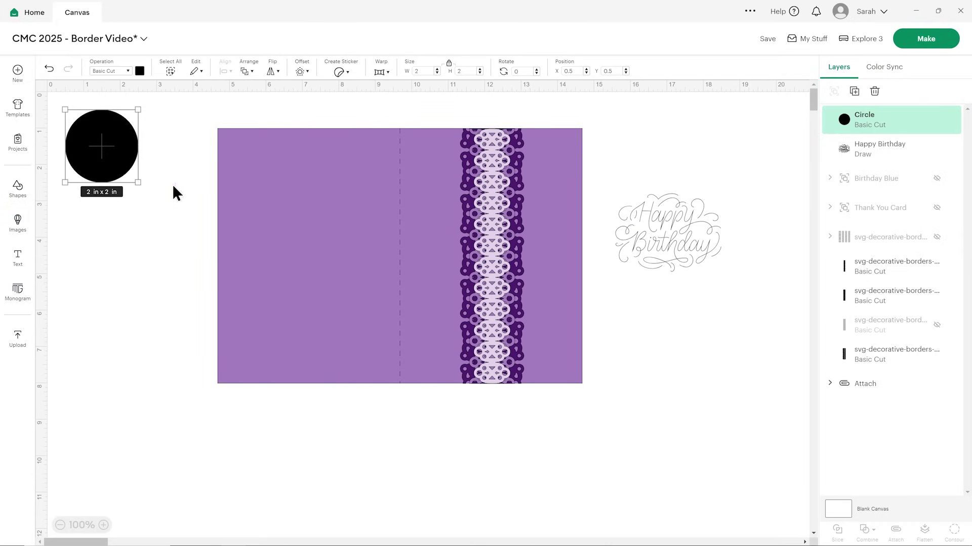
drag(112, 160, 170, 271)
click(140, 71)
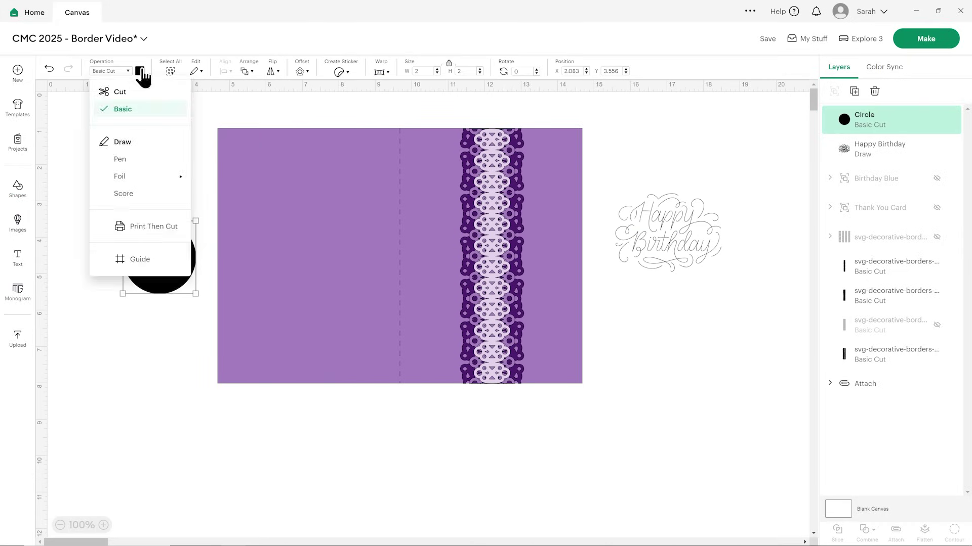
click(140, 71)
click(150, 195)
Step: Enlarge the white circle to about 3.26 in and place it over the upper part of the border stack
drag(218, 297, 553, 297)
drag(518, 244, 514, 236)
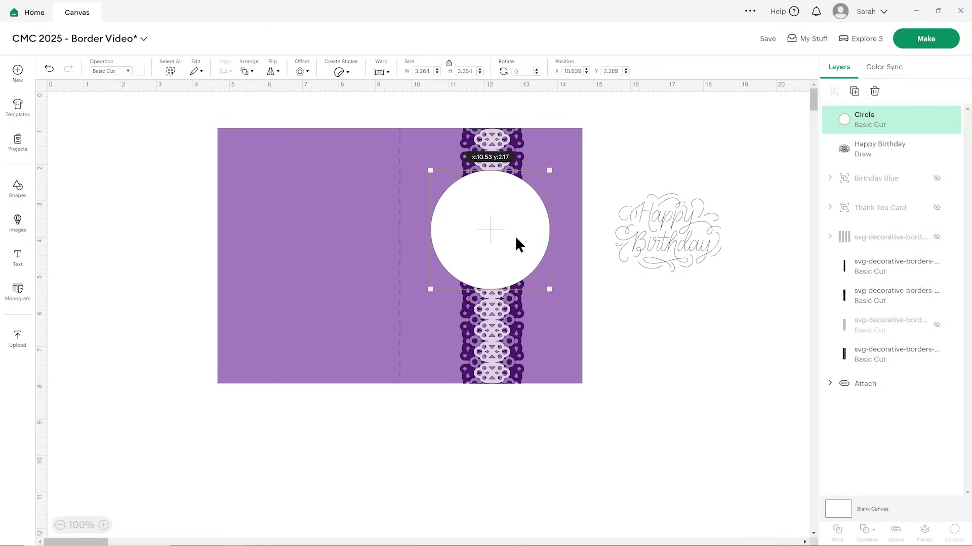
click(672, 306)
Step: Bring the Happy Birthday drawing in front of the white circle and fit it inside at about 2.67 x 1.97 in
drag(653, 256, 504, 240)
click(247, 72)
click(261, 94)
drag(549, 268, 512, 251)
click(643, 253)
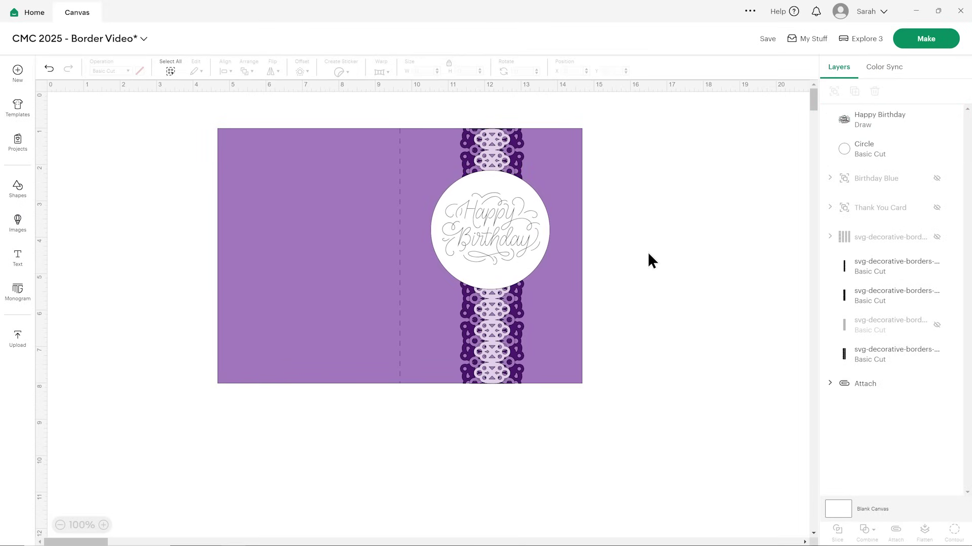
Step: Create an outward offset of the white circle about 3.56 in across and colour it the same medium purple as the card
click(501, 185)
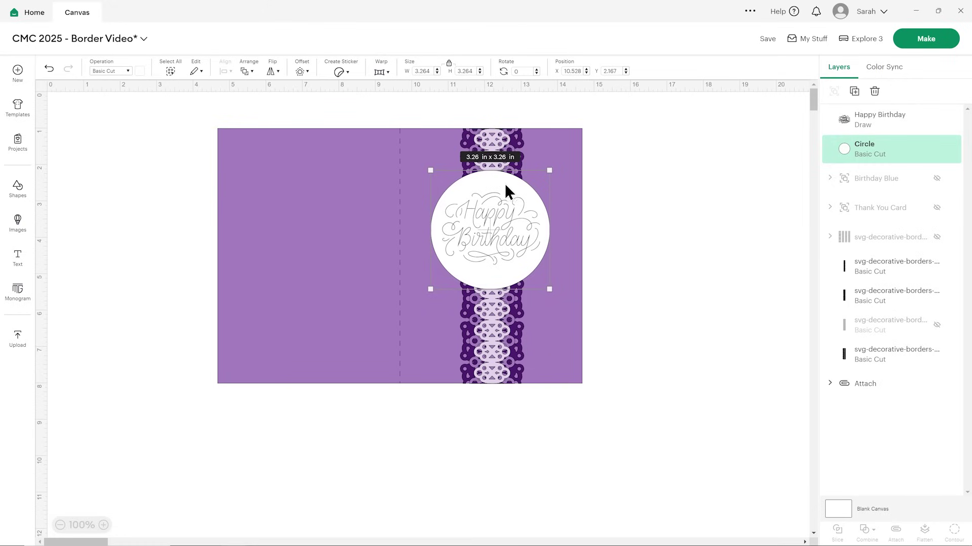
click(307, 72)
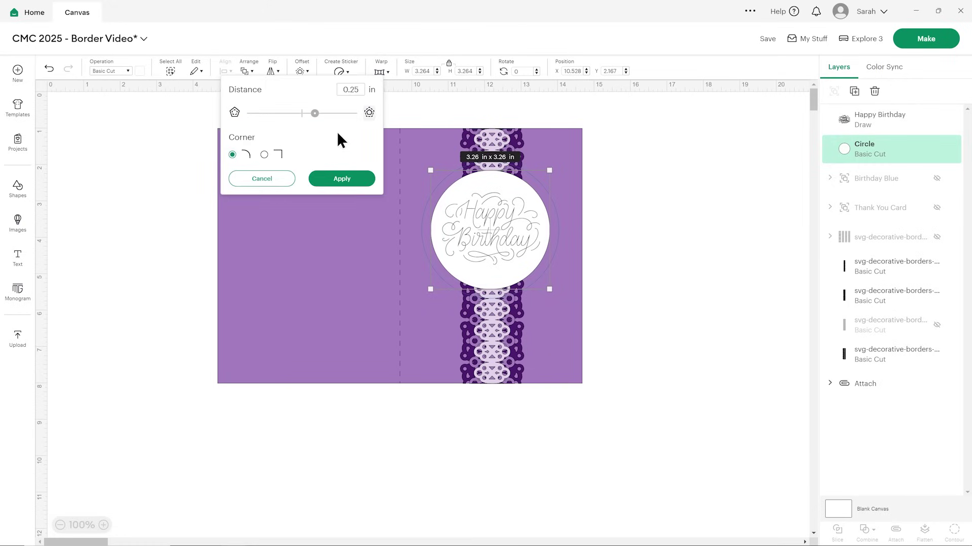
click(362, 91)
click(361, 182)
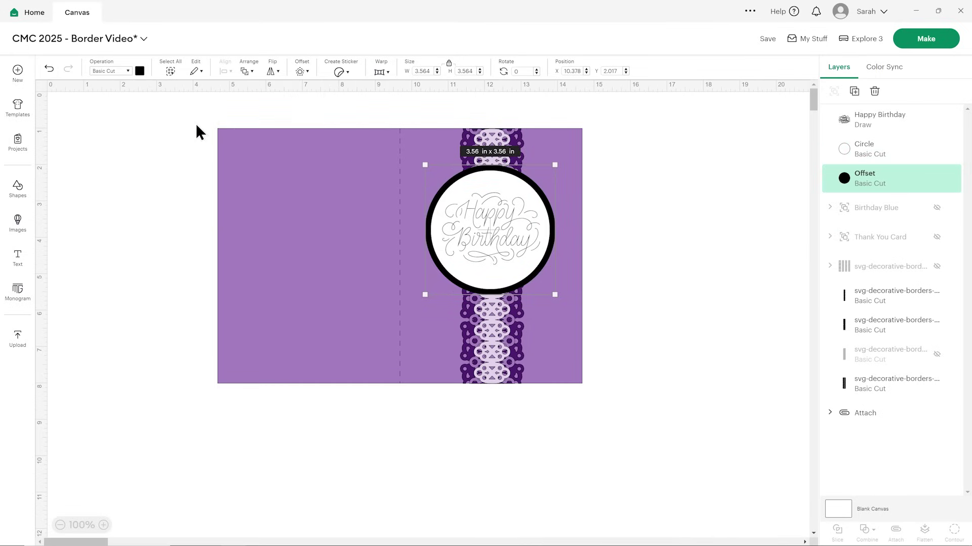
click(140, 71)
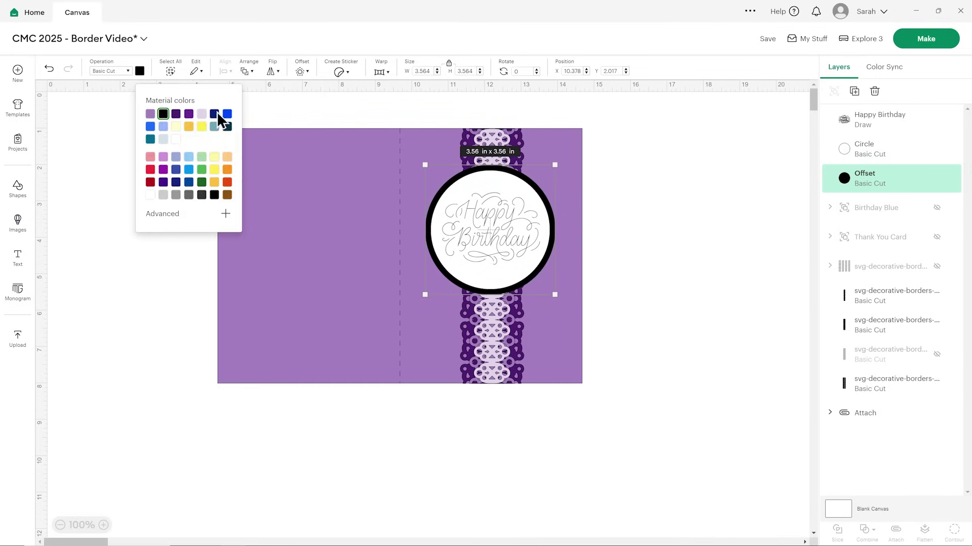
click(150, 114)
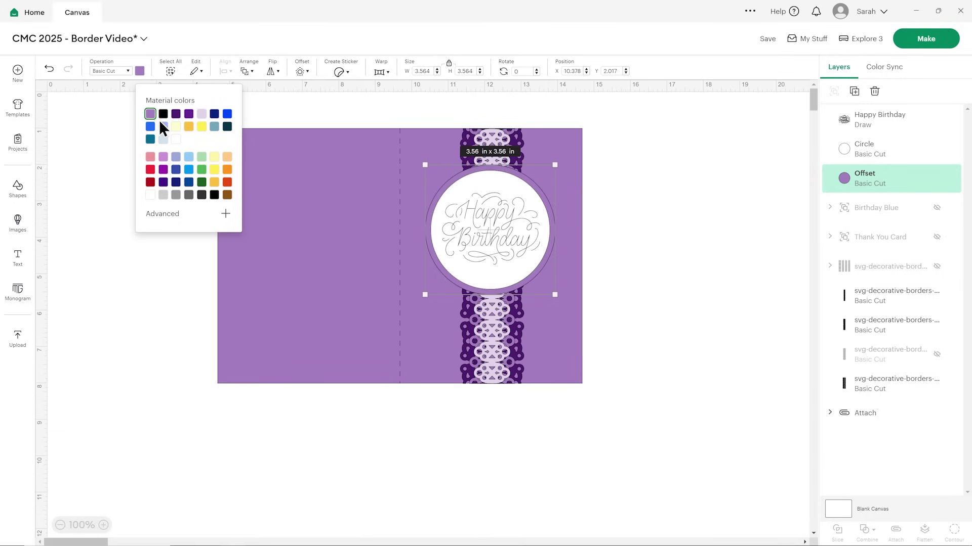
click(602, 249)
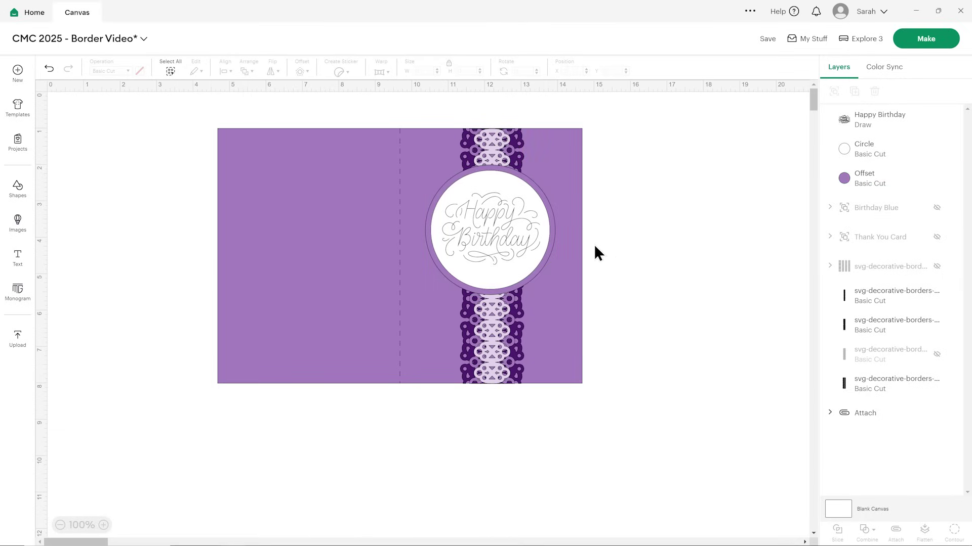
Step: Try the G - Gel (1mm) and M - Marker (1mm) pen types on the Happy Birthday drawing
click(504, 217)
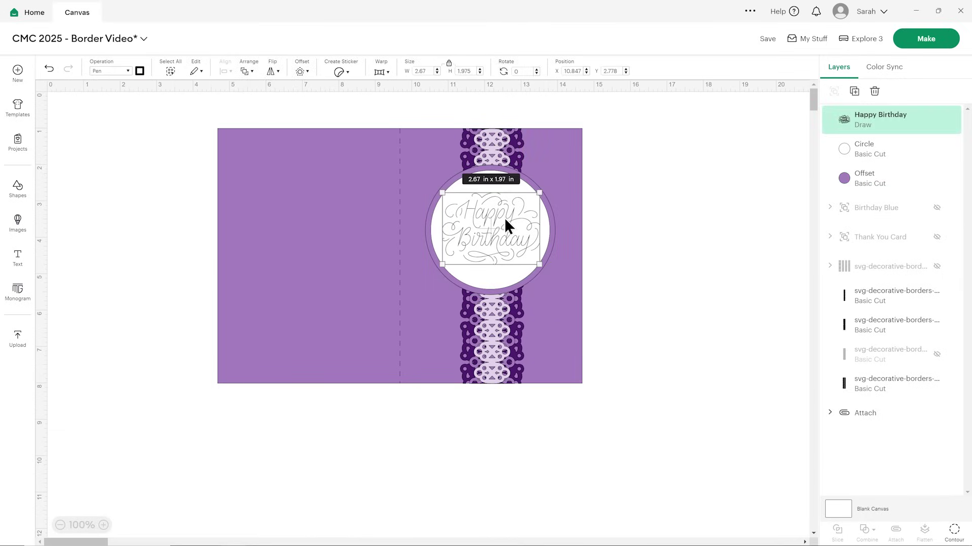
click(139, 72)
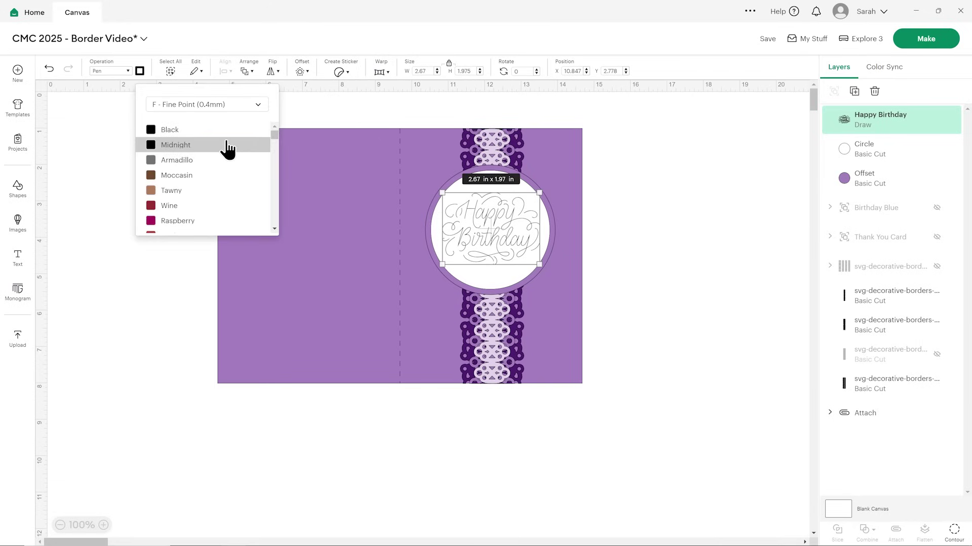
scroll(223, 147, down, 2)
click(228, 103)
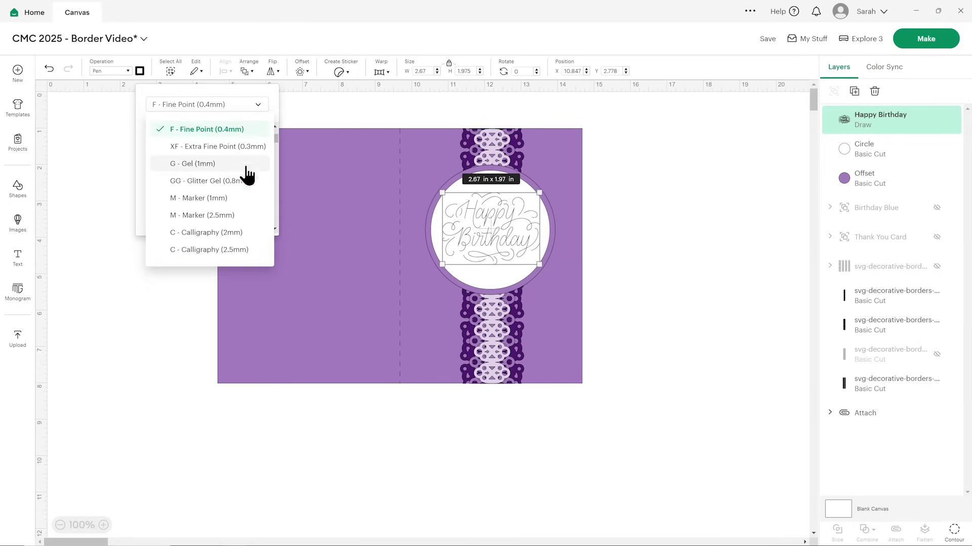
click(246, 170)
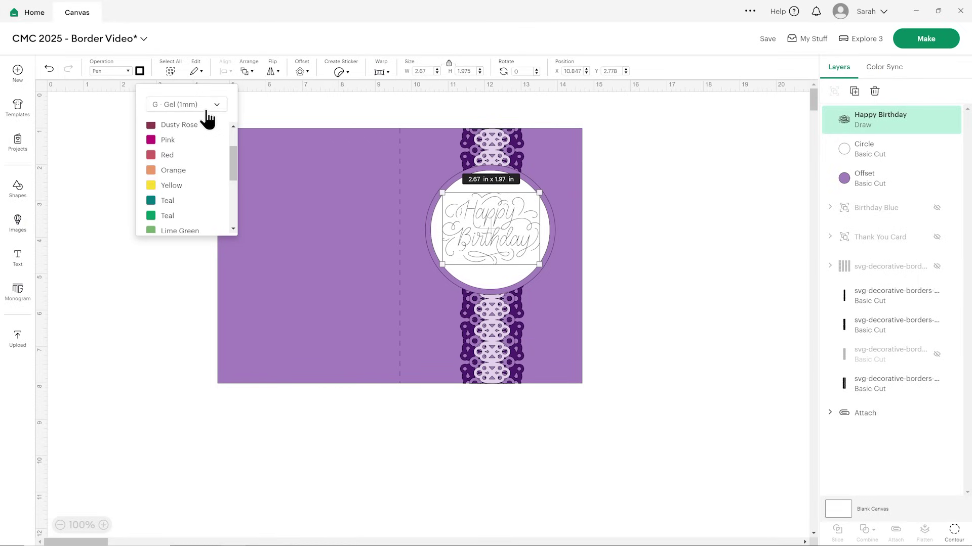
click(206, 106)
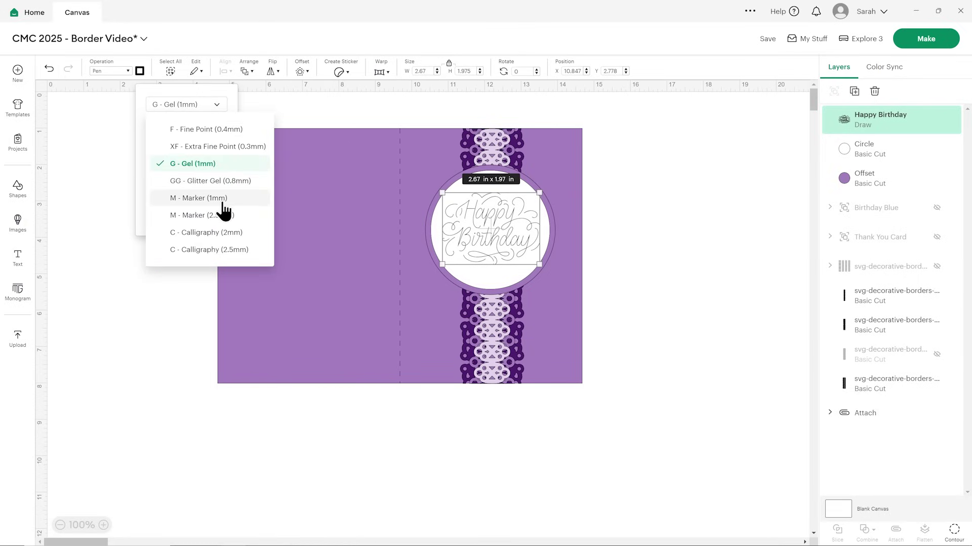
click(223, 203)
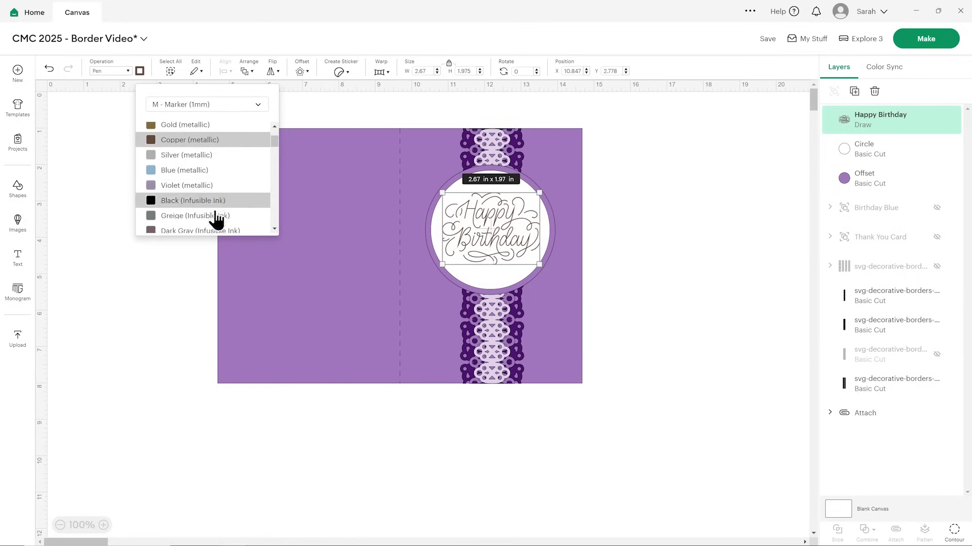
Step: Set the Happy Birthday drawing's pen to F - Fine Point (0.4mm) in Lavender
click(221, 105)
click(219, 128)
scroll(223, 183, down, 8)
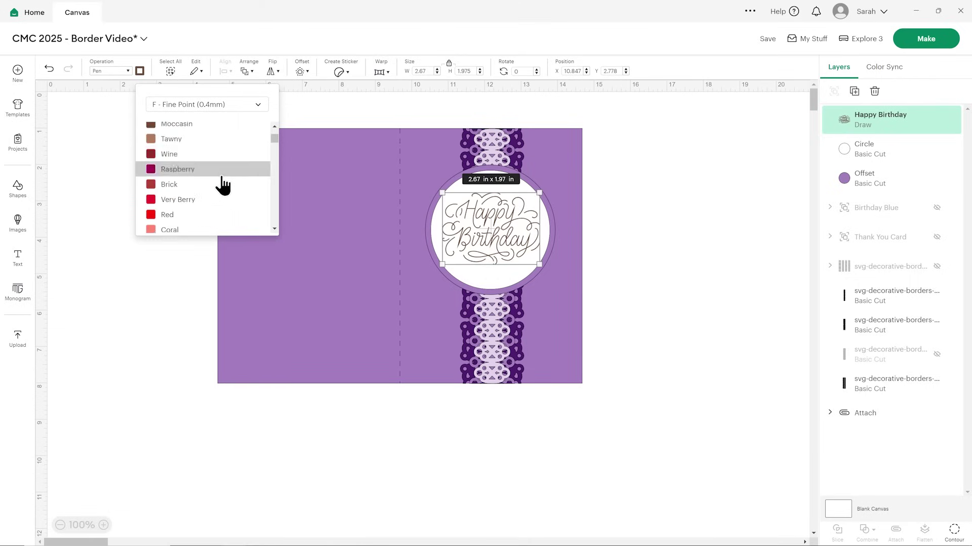
scroll(222, 183, down, 5)
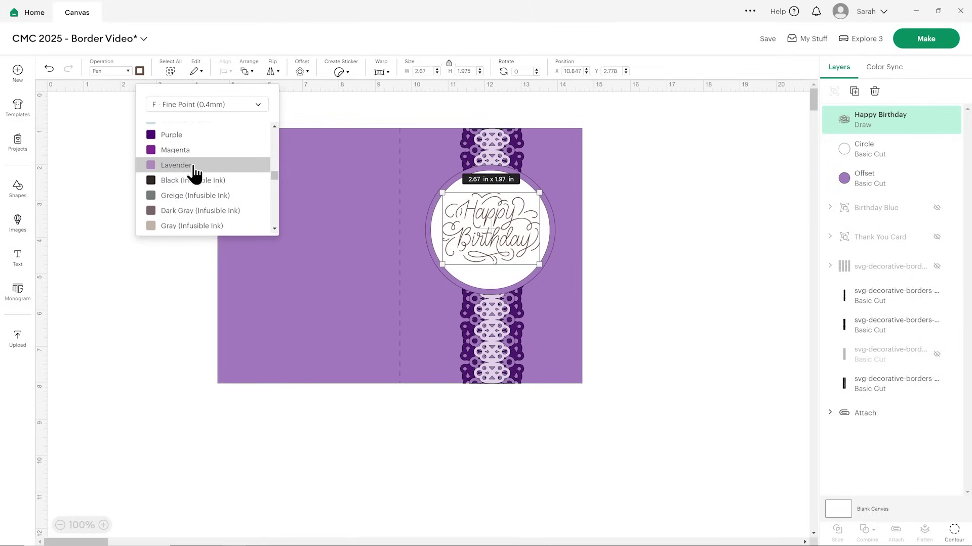
click(194, 170)
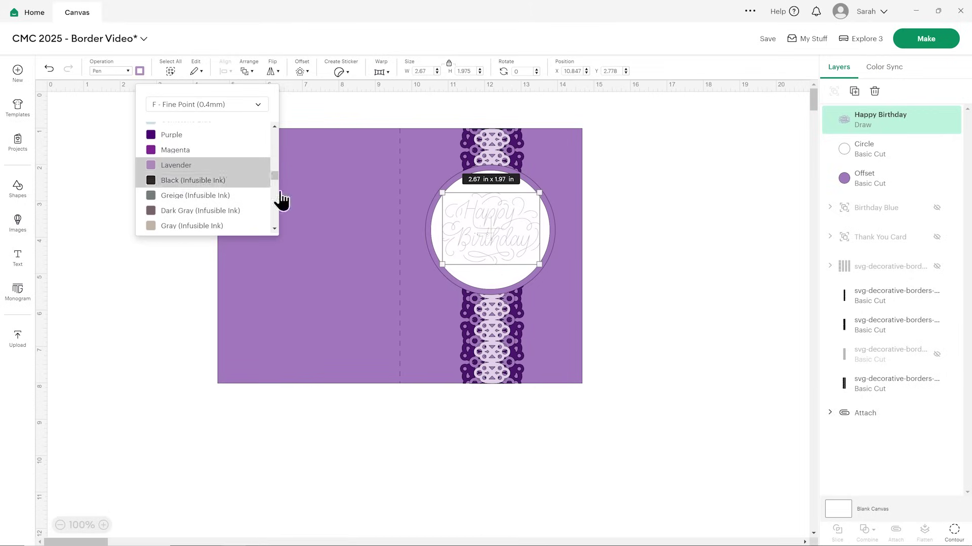
click(647, 262)
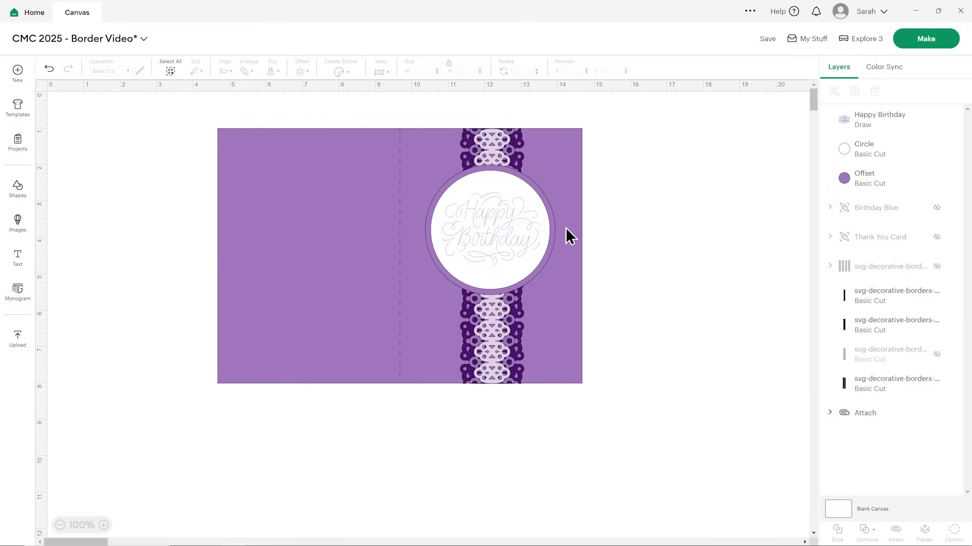
Step: Centre the Happy Birthday drawing on the white circle and attach the two together
click(509, 232)
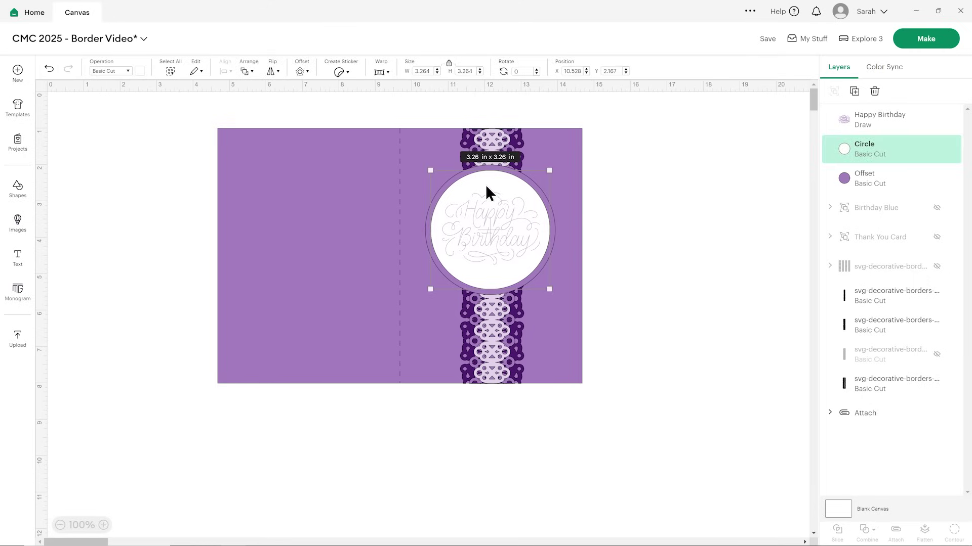
shift+click(491, 216)
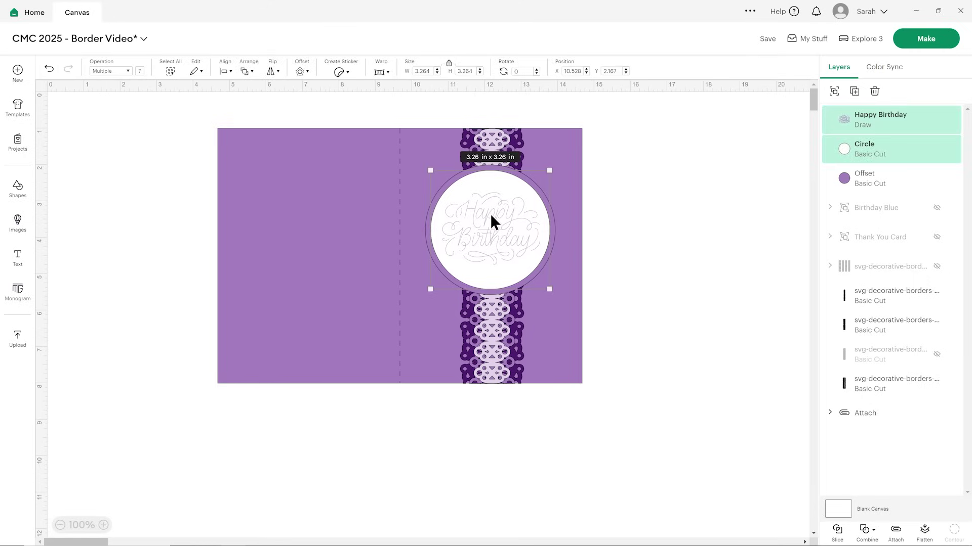
click(226, 74)
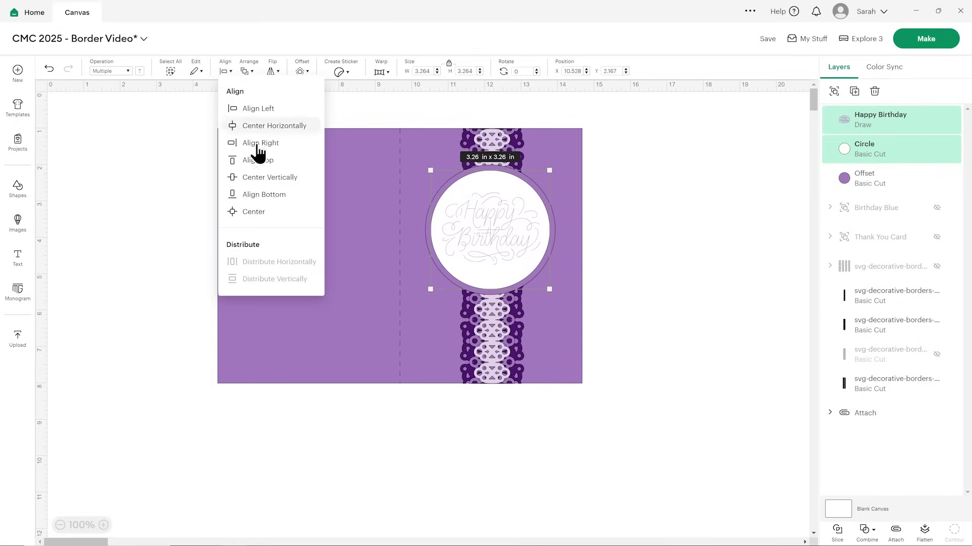
click(262, 210)
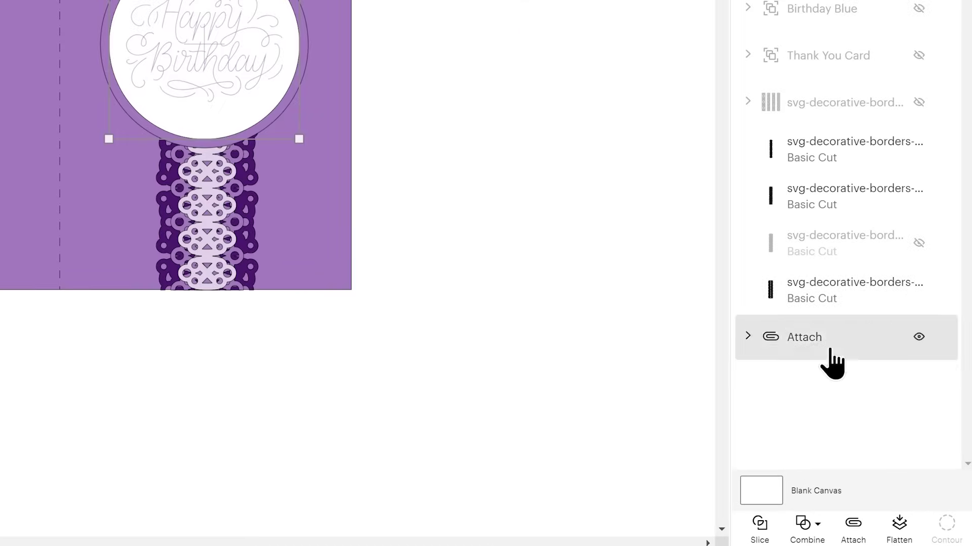
click(852, 527)
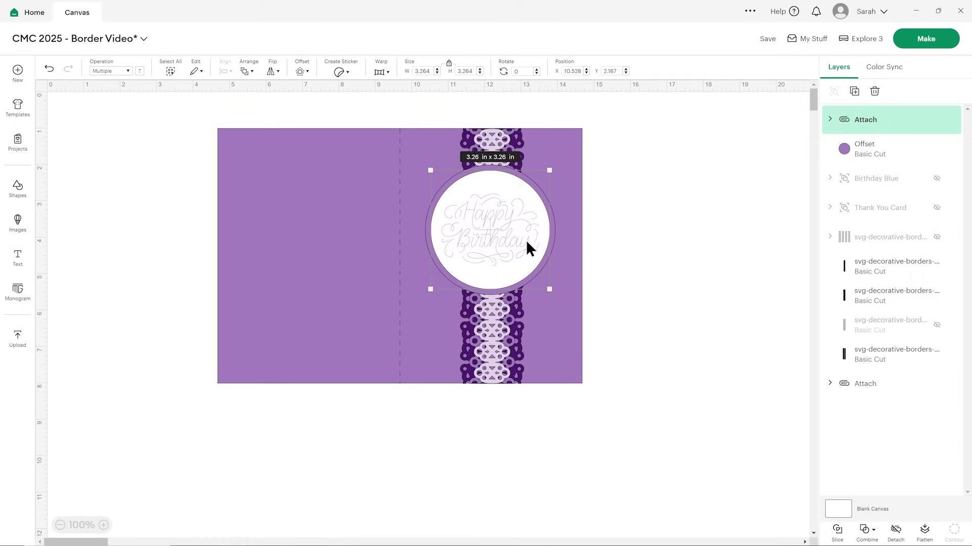
click(641, 225)
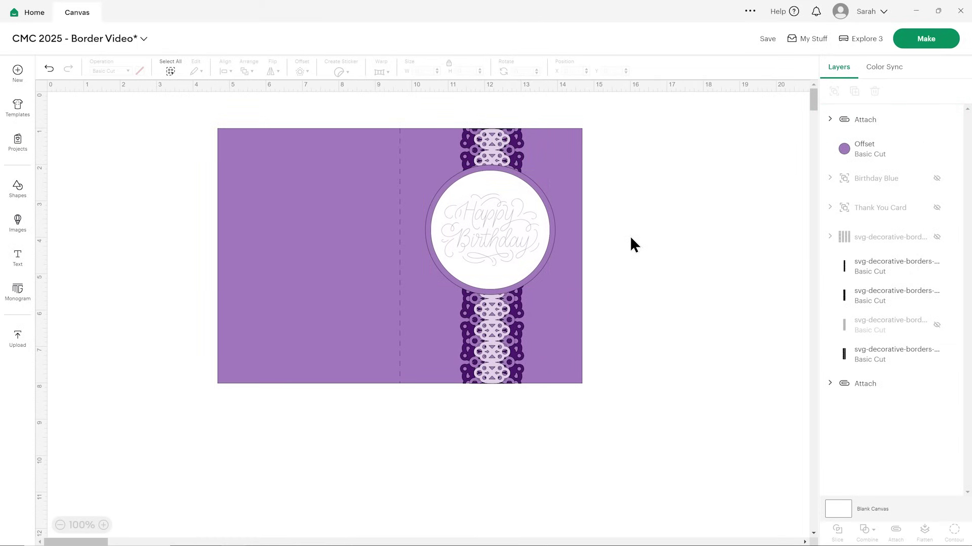
Step: Move the attached sentiment circle off to the right of the card and back onto the purple offset circle
drag(487, 216, 659, 197)
click(676, 300)
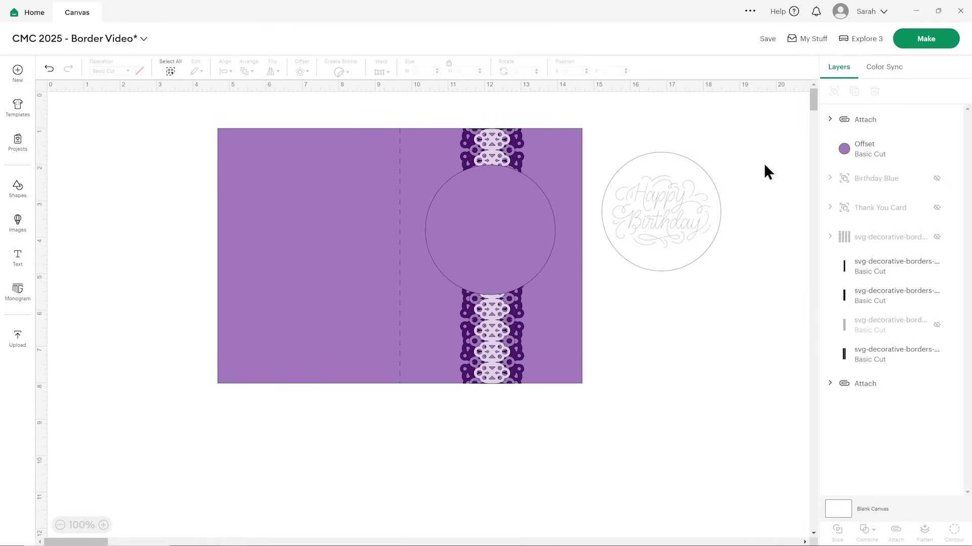
drag(640, 243, 503, 235)
click(709, 236)
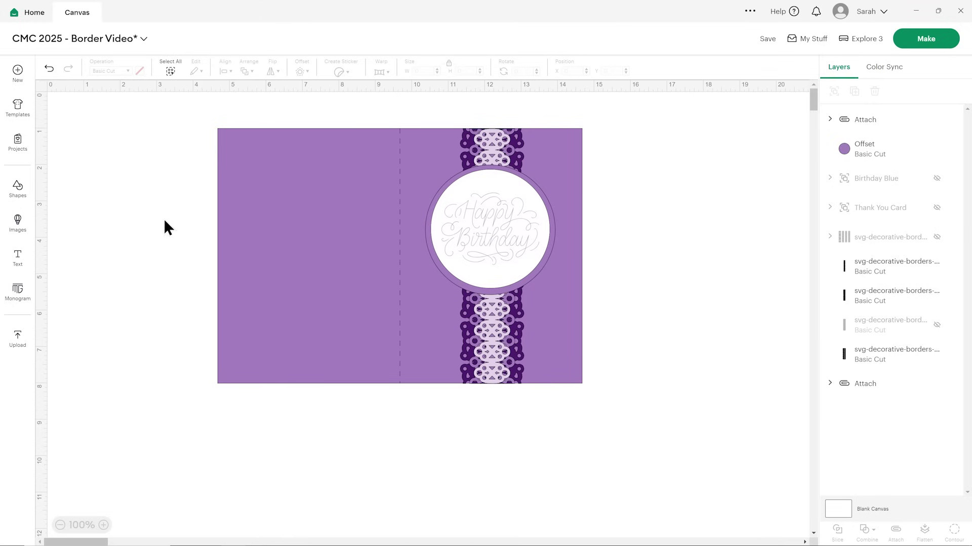
Step: Insert a Scalloped Circle from the subscription shapes
click(20, 192)
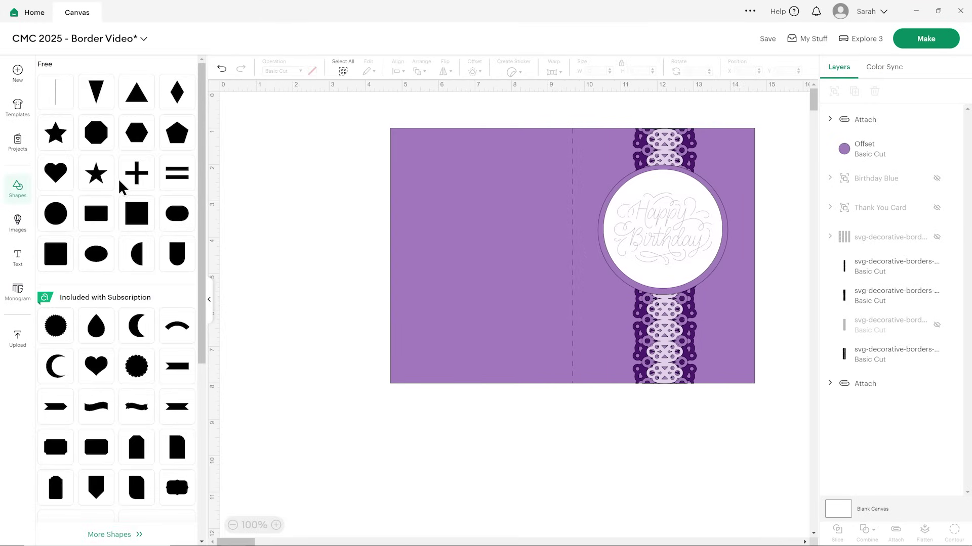
scroll(144, 202, down, 2)
scroll(143, 202, down, 4)
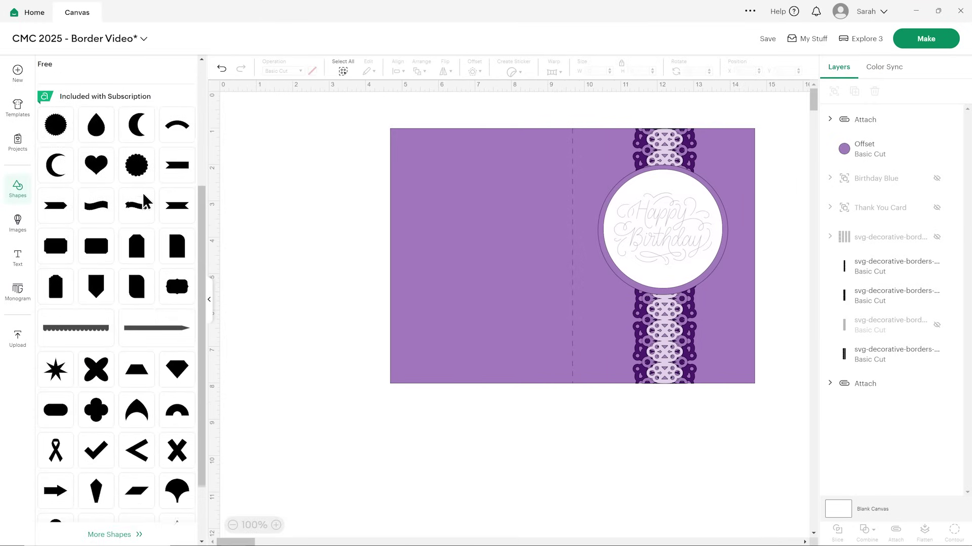
scroll(144, 197, up, 2)
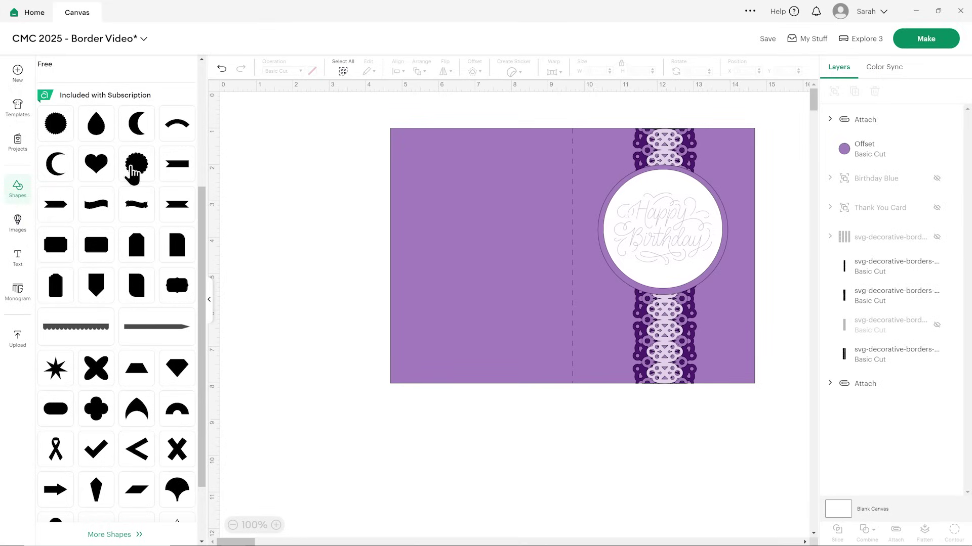
click(137, 164)
click(209, 299)
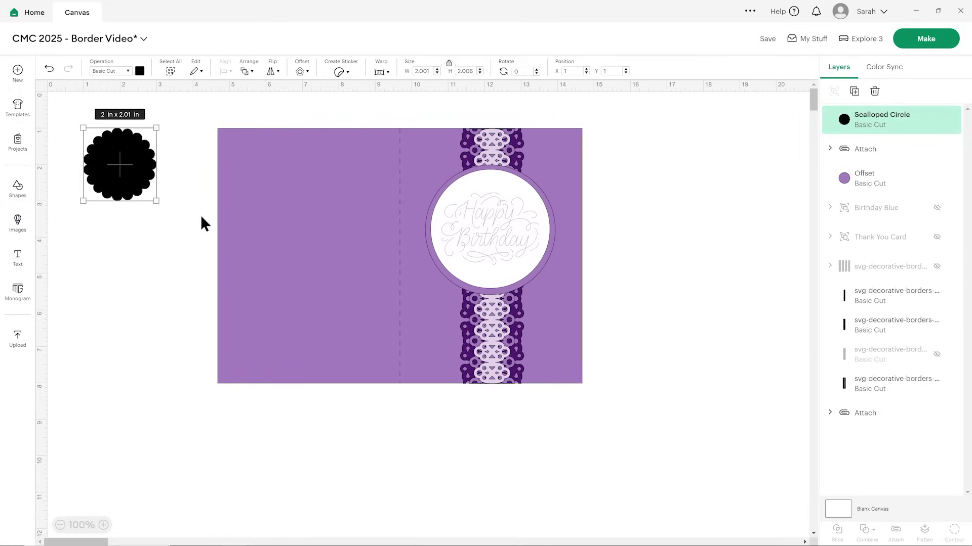
Step: Move the scalloped circle closer to the card's left edge and colour it the dark purple already used in the project
drag(125, 180, 160, 202)
click(140, 71)
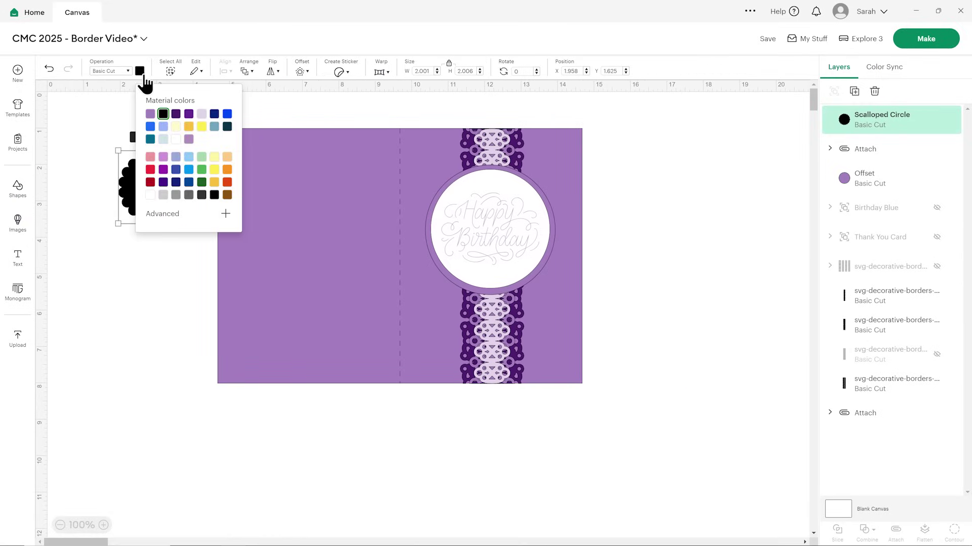
click(175, 114)
click(131, 307)
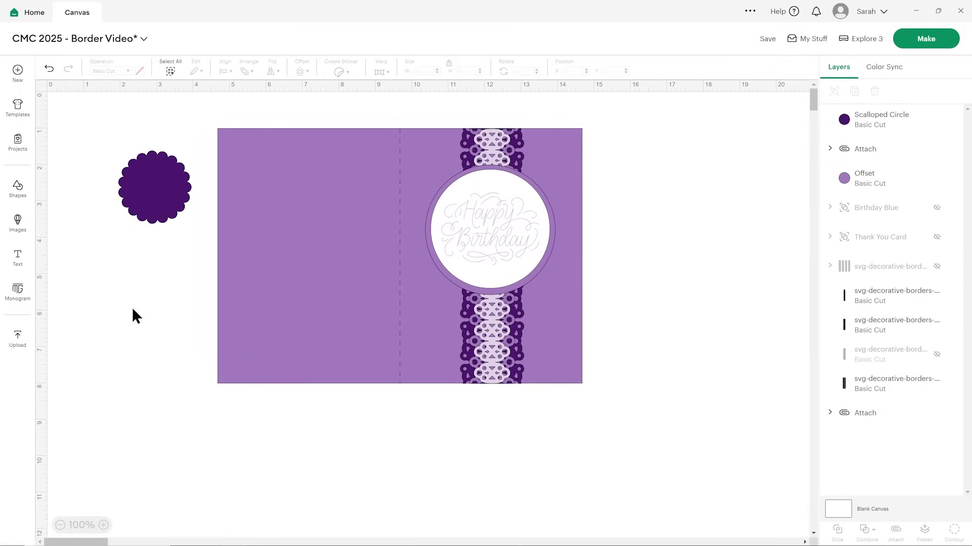
Step: Place the scalloped circle behind the purple offset circle and enlarge it to about 4.31 x 4.32 in
drag(143, 206, 416, 217)
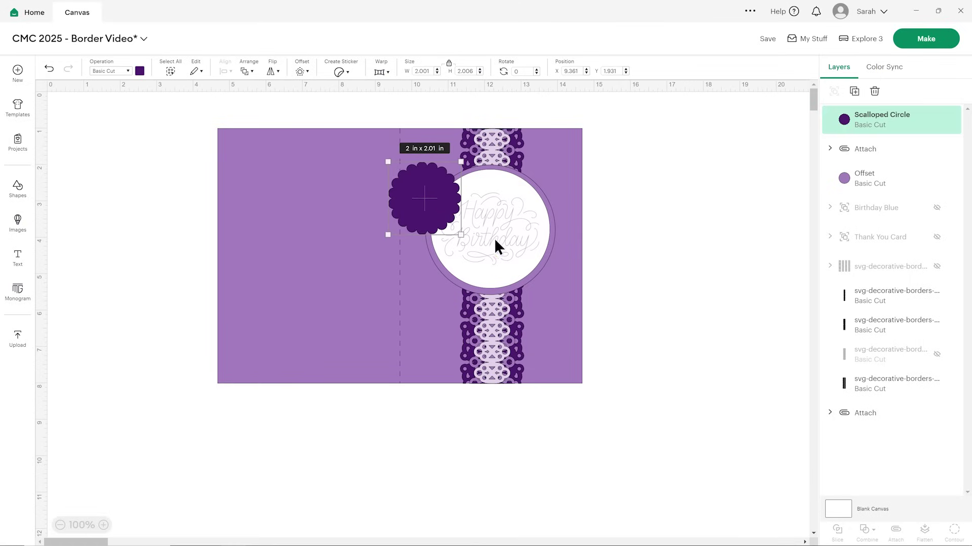
drag(923, 119, 888, 152)
drag(540, 174, 434, 162)
click(448, 178)
drag(473, 217, 557, 301)
drag(429, 171, 432, 173)
key(ctrl+z)
click(478, 156)
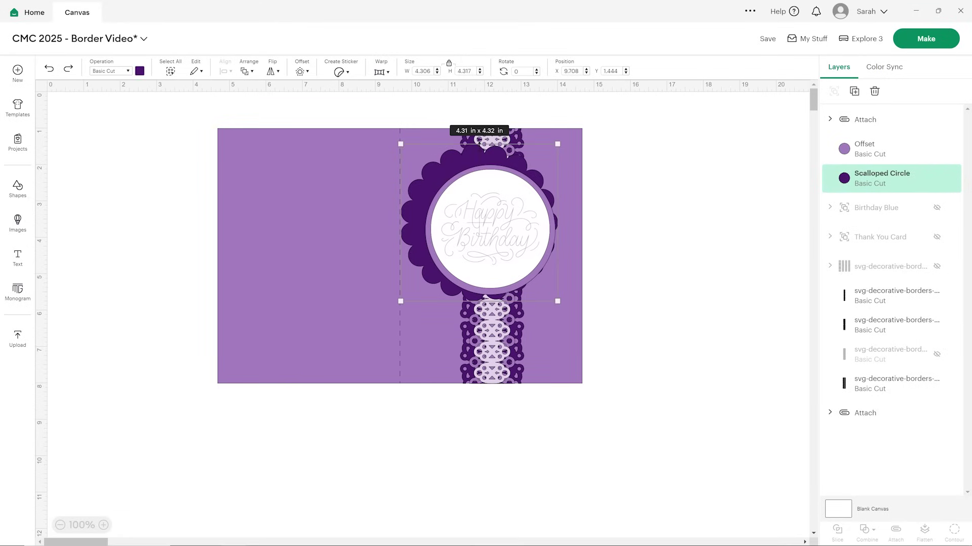
click(469, 153)
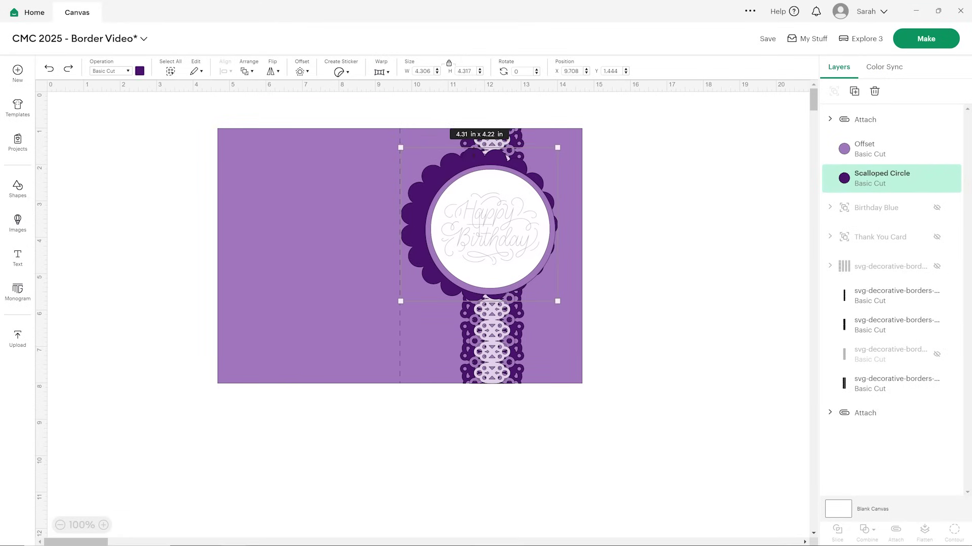
key(ctrl+z)
Step: Nudge the scalloped circle right and down until it sits evenly around the round Happy Birthday sentiment
click(869, 184)
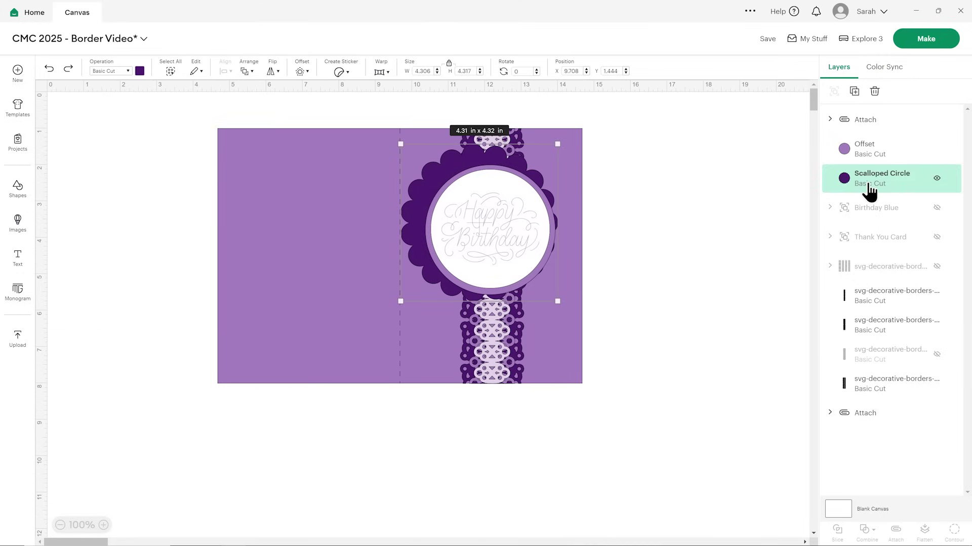
key(Right)
key(Right)
key(Right)
key(Right)
key(Right)
key(Right)
key(Right)
key(Right)
key(Right)
key(Right)
key(Right)
key(Right)
key(Right)
key(Right)
key(Right)
key(Right)
key(Right)
key(Right)
key(Right)
key(Right)
key(Down)
key(Down)
key(Down)
key(Down)
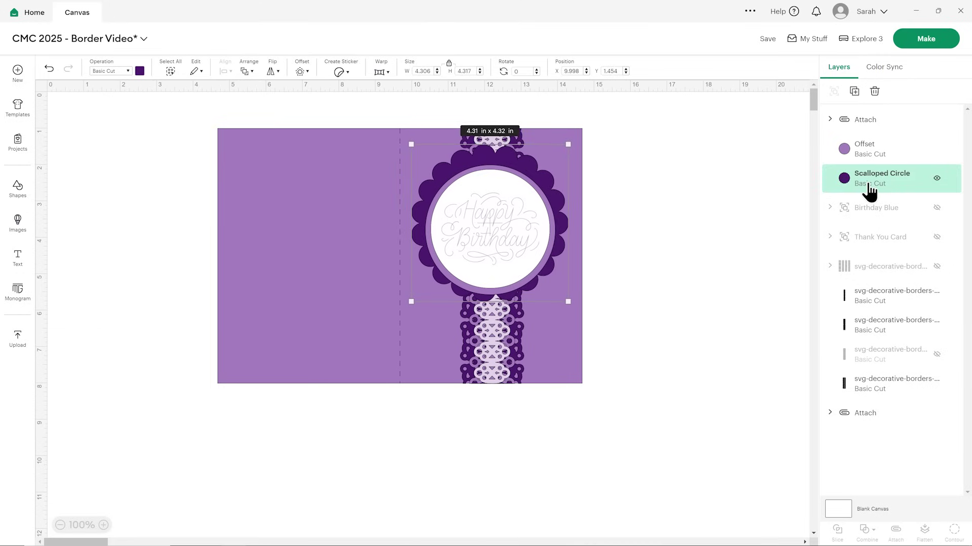
key(Down)
key(Down)
key(Down)
key(Down)
key(Down)
key(Down)
key(Down)
key(Down)
key(Left)
key(Left)
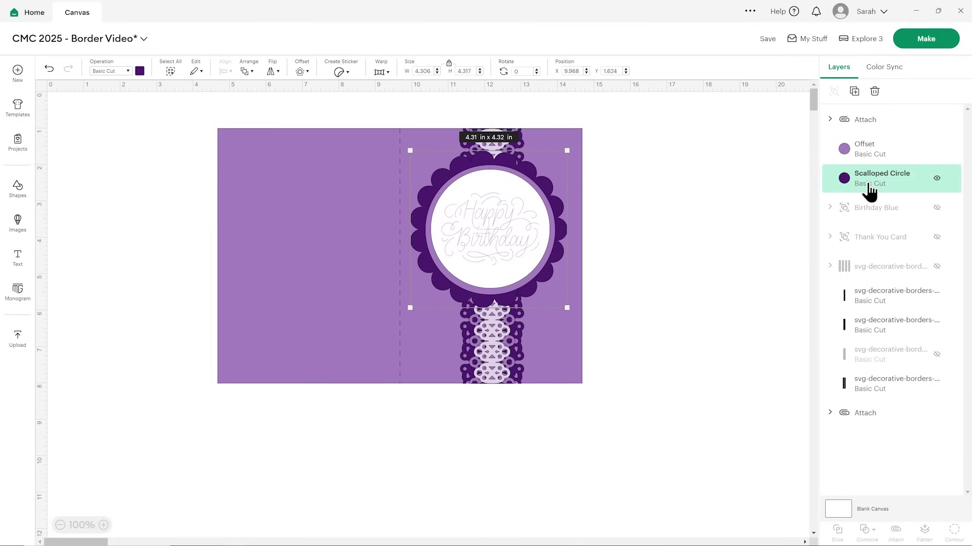
Step: Shrink the scalloped circle to about 4.14 x 4.15 in and nudge it back to centre around the offset circle
drag(566, 150, 556, 157)
key(Right)
key(Right)
key(Right)
key(Right)
key(Right)
key(Right)
key(Right)
key(Right)
key(Right)
key(Right)
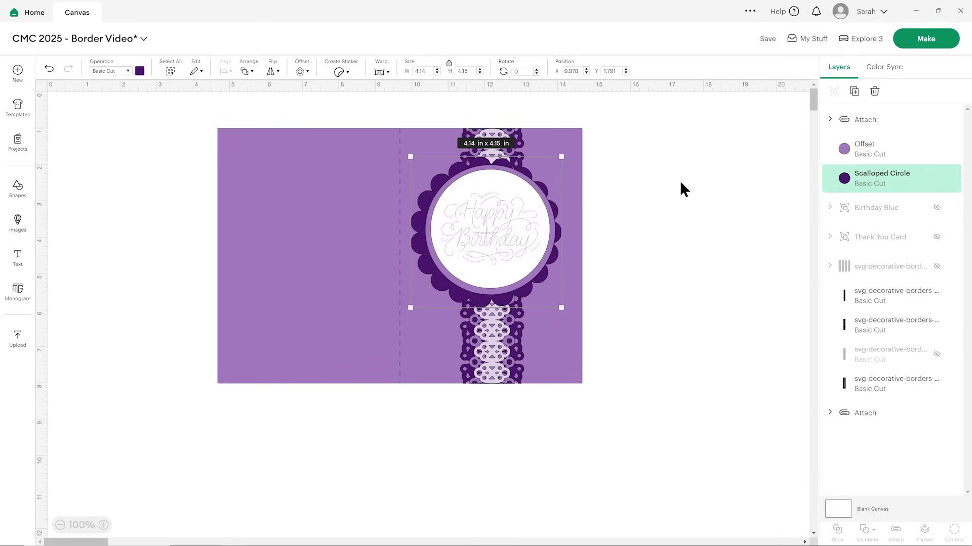
key(Left)
key(Left)
key(Up)
key(Up)
key(Up)
key(Up)
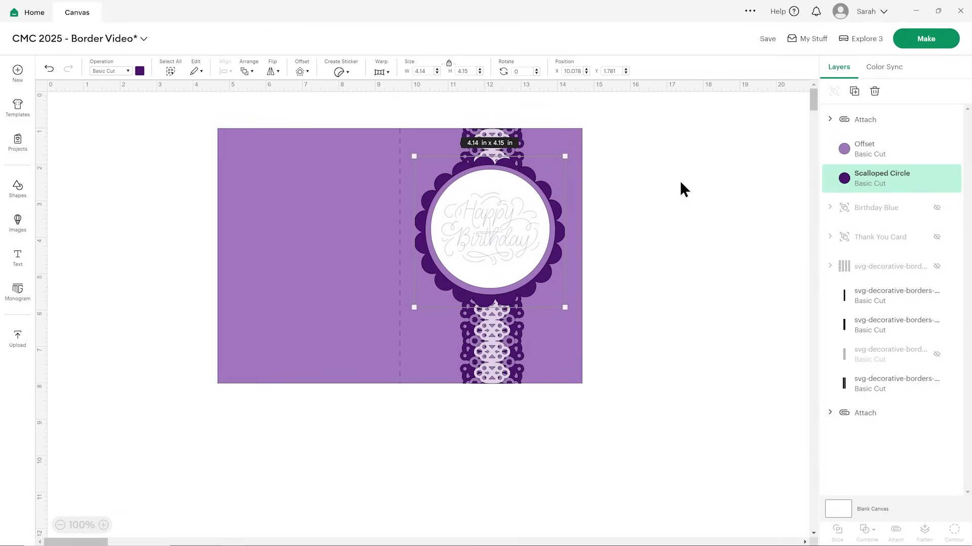
key(Down)
key(Right)
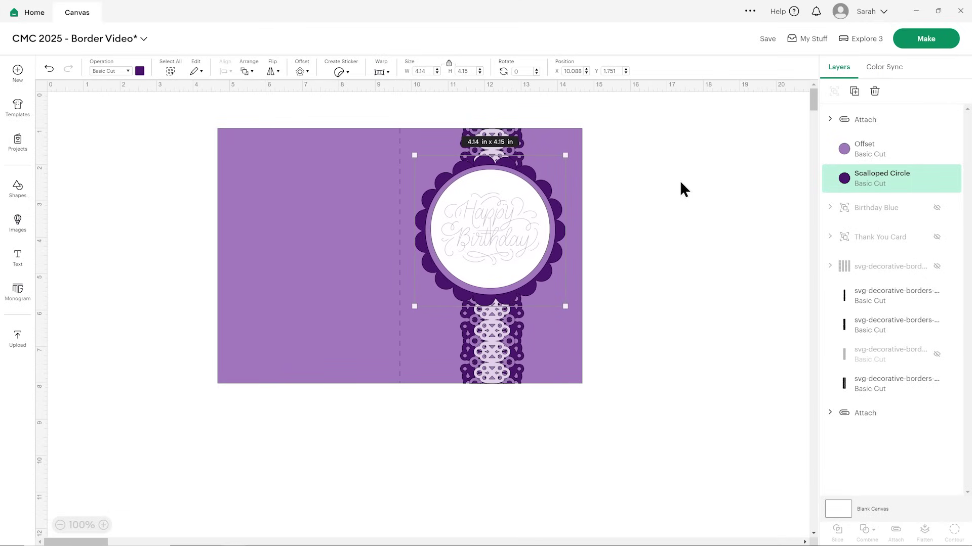
key(Left)
Step: Scale the attached sentiment, offset and scalloped circle down slightly together and reposition them over the lace border
click(860, 124)
shift+click(868, 176)
drag(565, 307, 558, 295)
drag(501, 232, 495, 224)
click(656, 225)
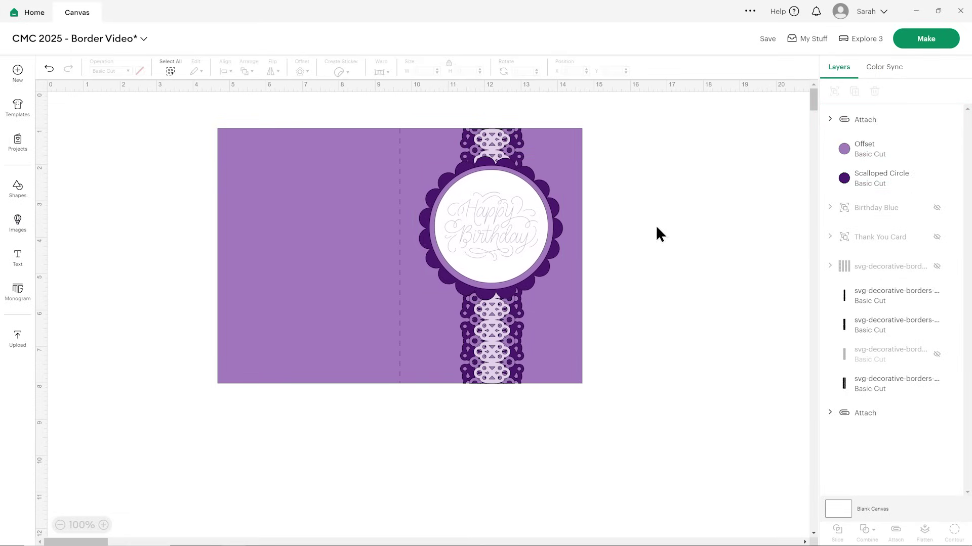
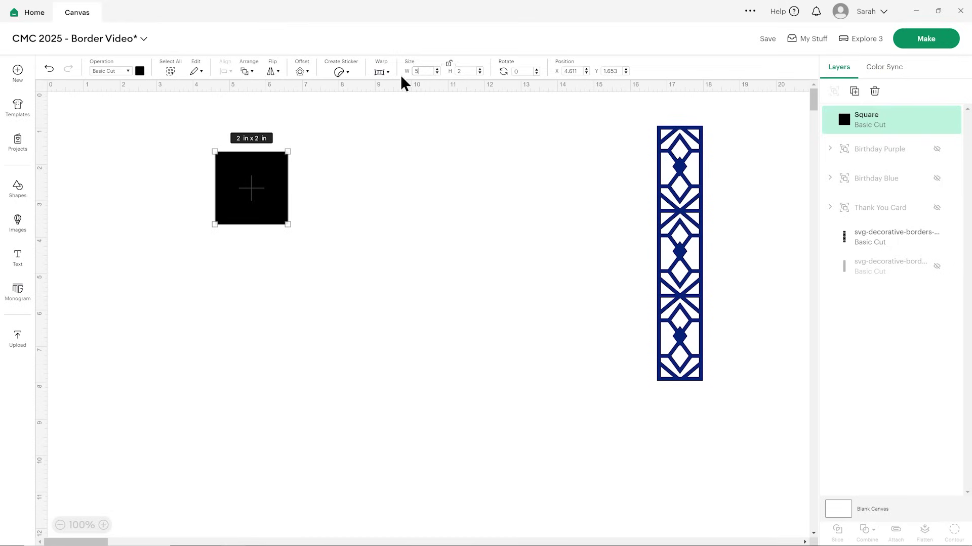
Step: Size the new square to 5 in wide by 7 in high, colour it orange and shift it slightly right and up
click(461, 72)
text(7)
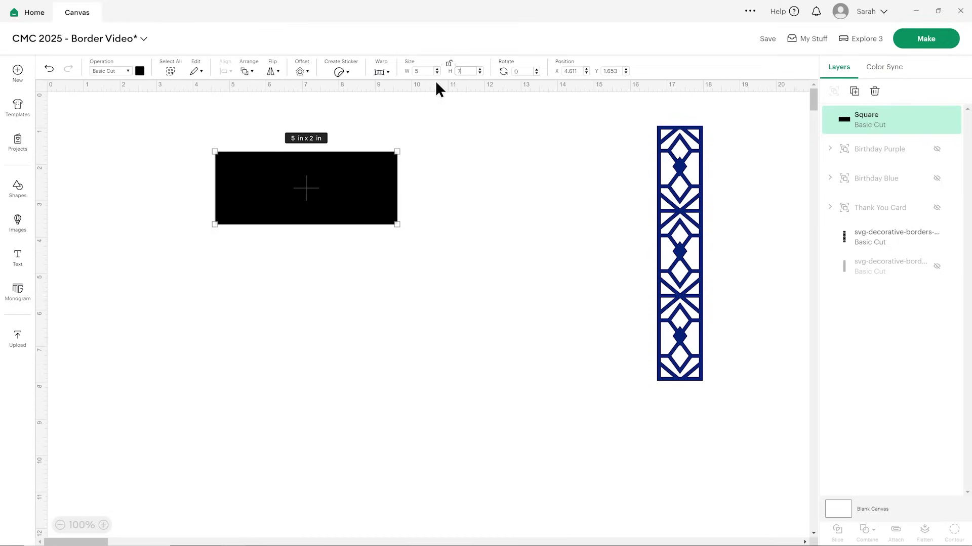
key(Return)
click(141, 71)
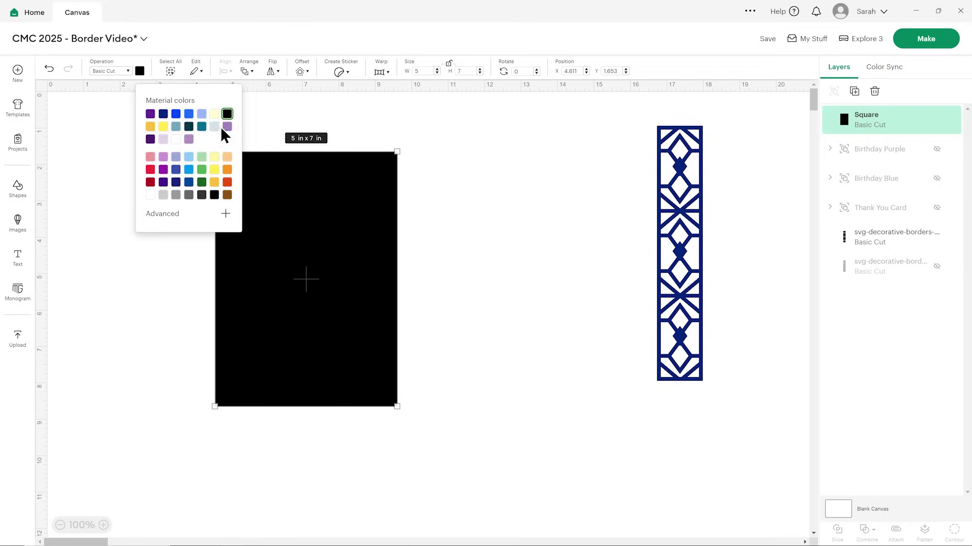
click(227, 171)
drag(321, 199, 366, 185)
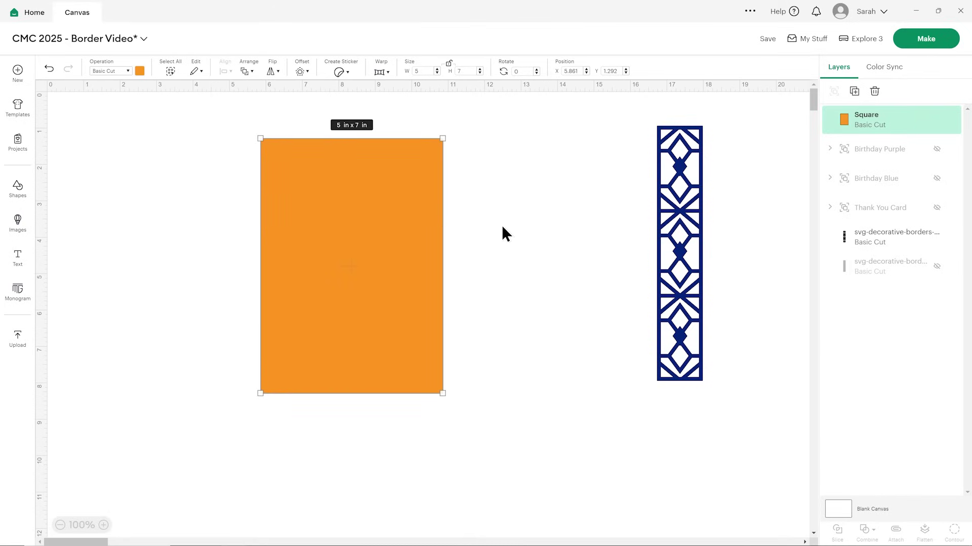
Step: Align the orange rectangle and the navy geometric border along their right and top edges
click(566, 223)
drag(729, 220, 378, 202)
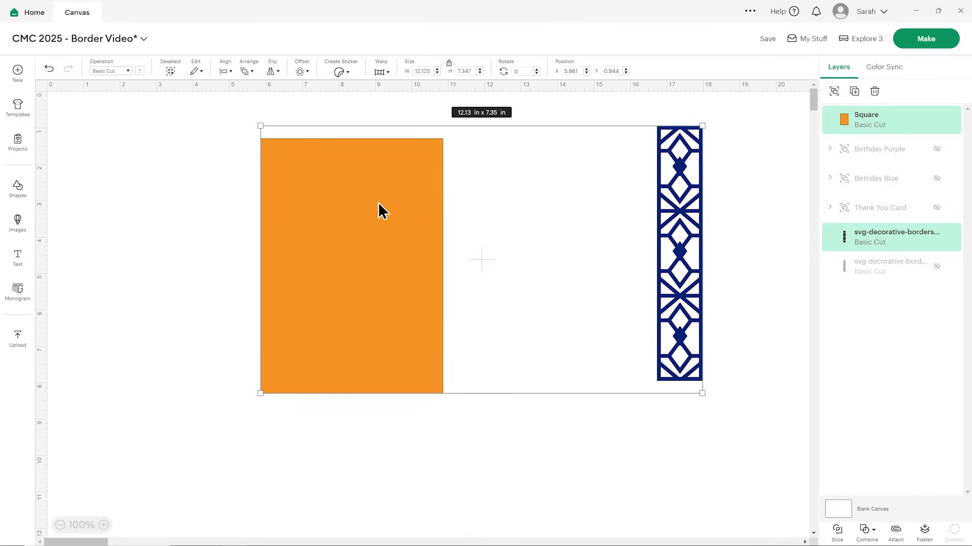
click(221, 71)
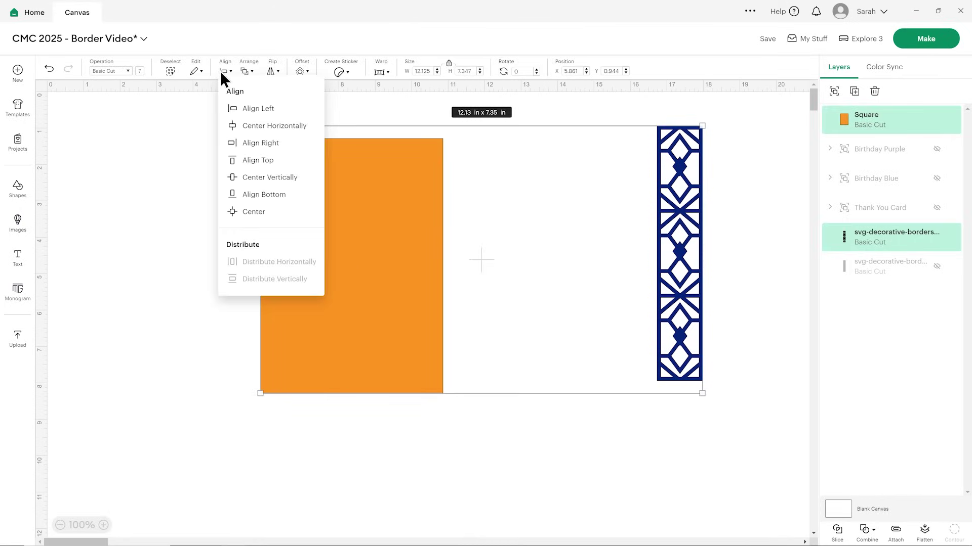
click(238, 142)
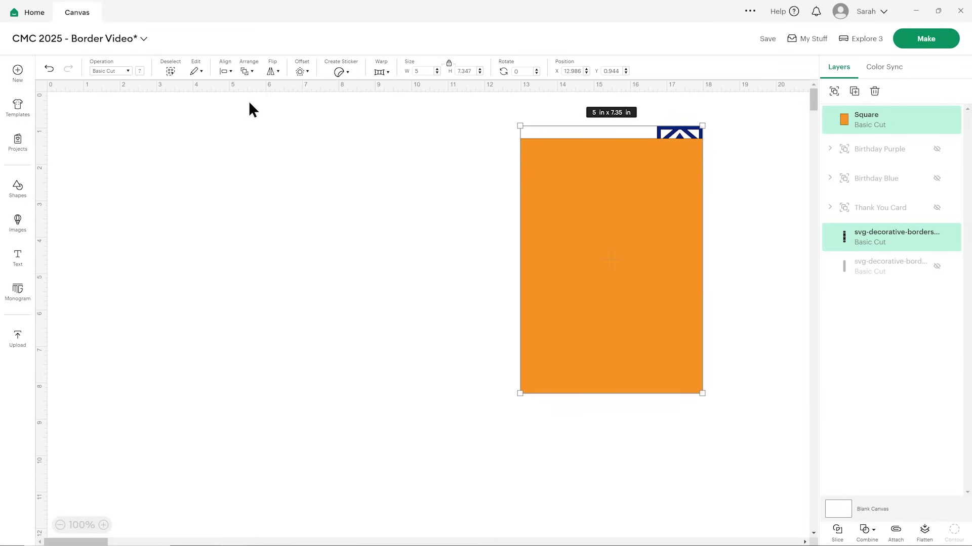
click(228, 71)
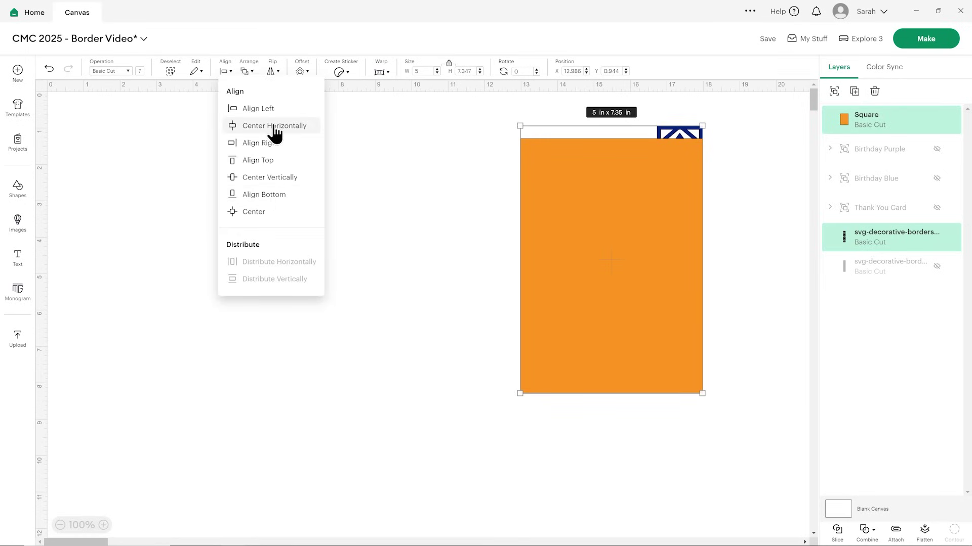
click(276, 161)
click(447, 190)
Step: Send the orange rectangle to the back and move it with the border towards the middle of the canvas
click(543, 189)
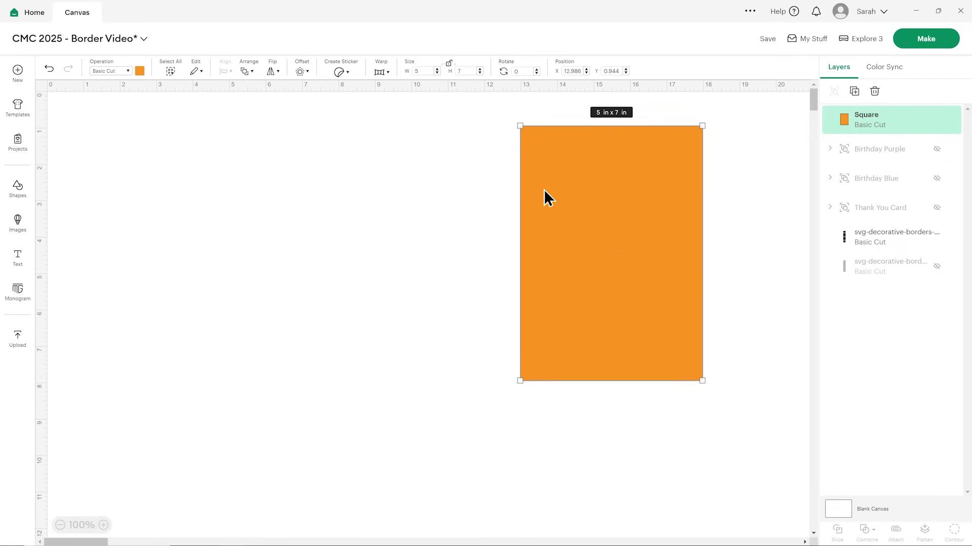
click(251, 73)
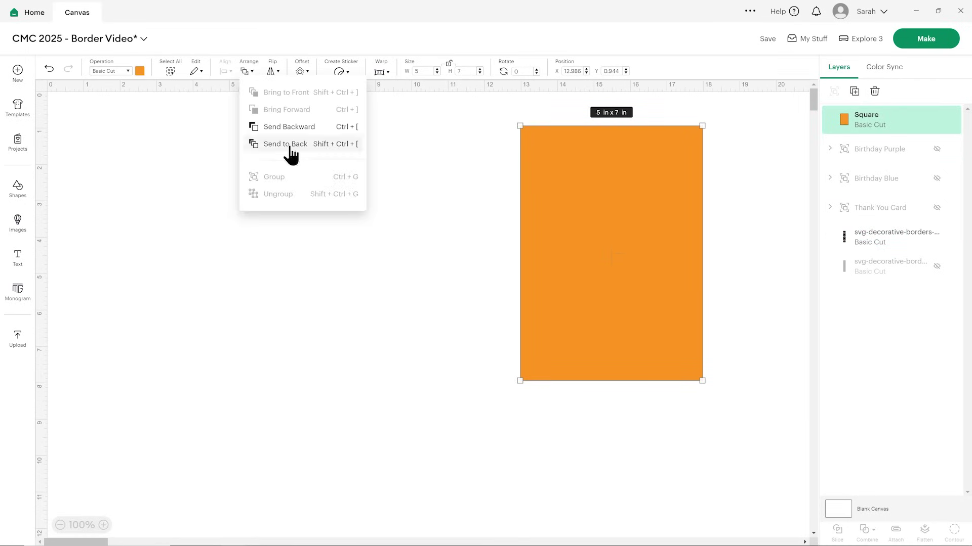
click(287, 145)
click(340, 202)
drag(486, 133, 509, 226)
click(522, 186)
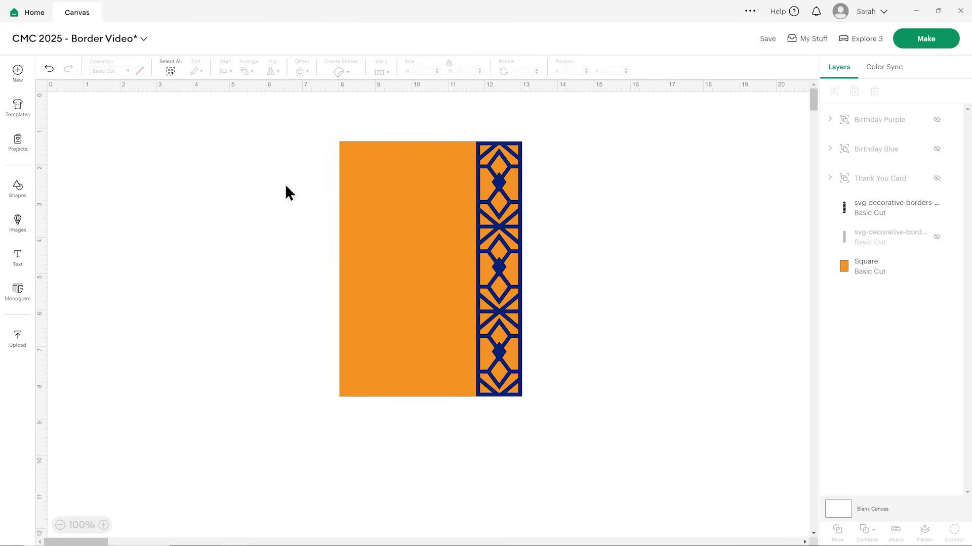
Step: Insert a new square from the free shapes and leave it just right of the navy border
click(20, 188)
click(138, 215)
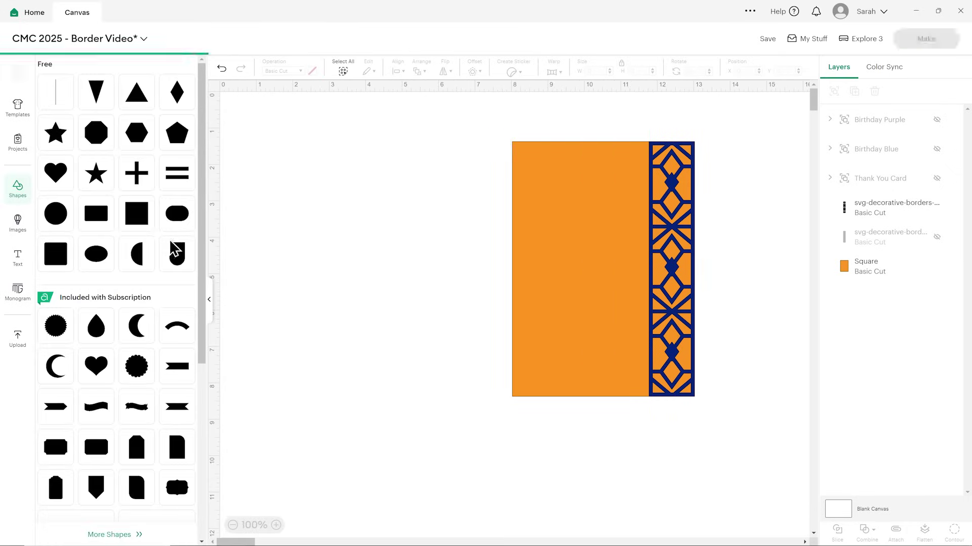
click(209, 301)
drag(172, 203, 529, 157)
key(ctrl+z)
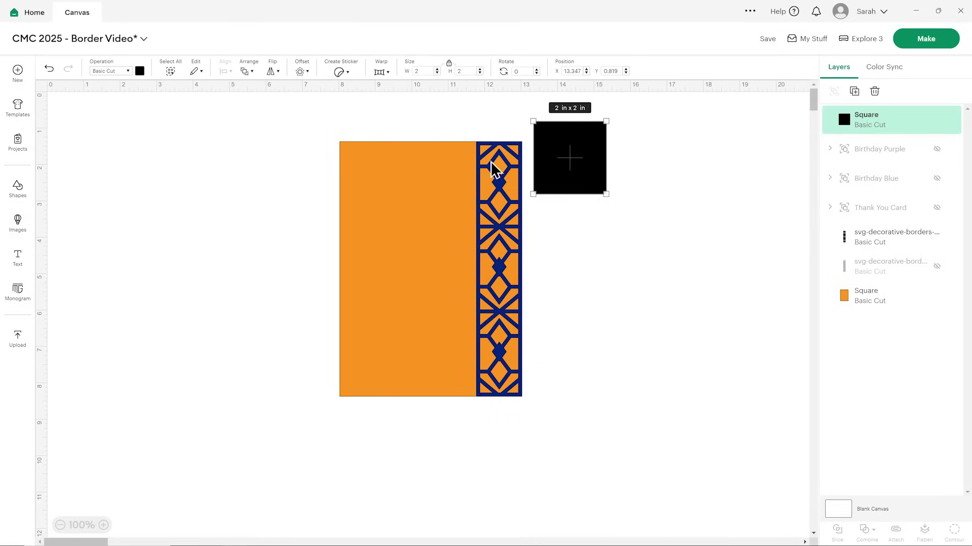
Step: Line the black square up with the border's inner left edge and stretch it to about 7.94 in high, past both ends of the border
drag(570, 157, 514, 154)
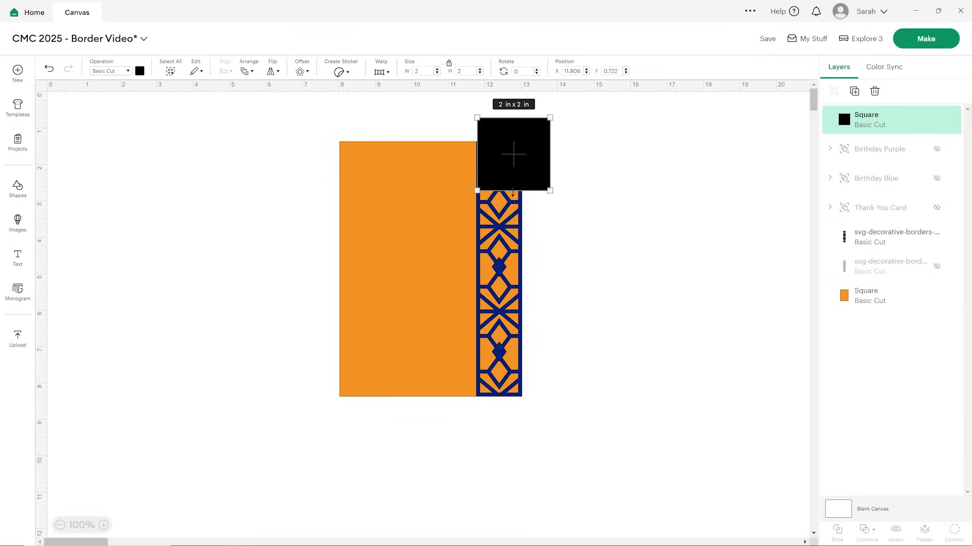
drag(513, 190, 512, 407)
click(619, 381)
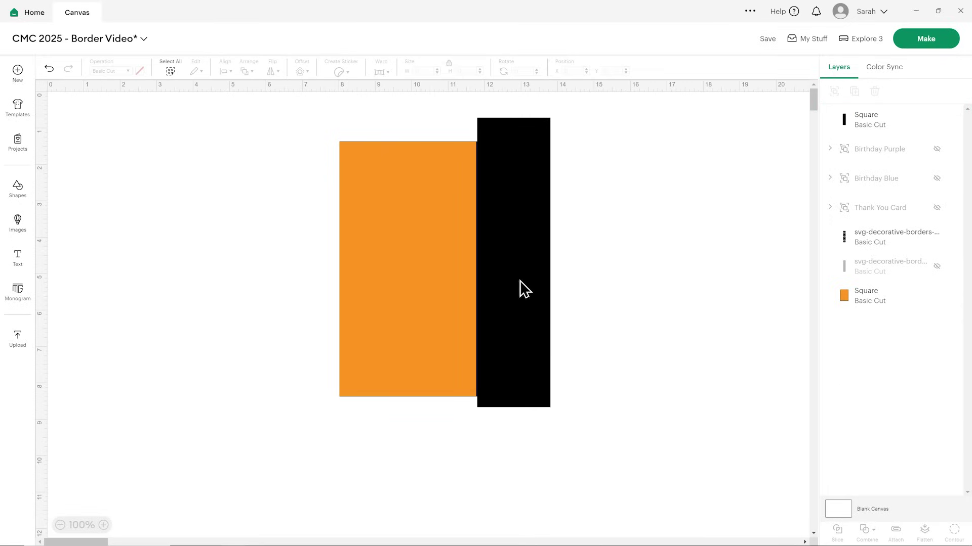
Step: Slice the orange rectangle with the black rectangle and delete the cut-out pieces from behind the border
click(503, 246)
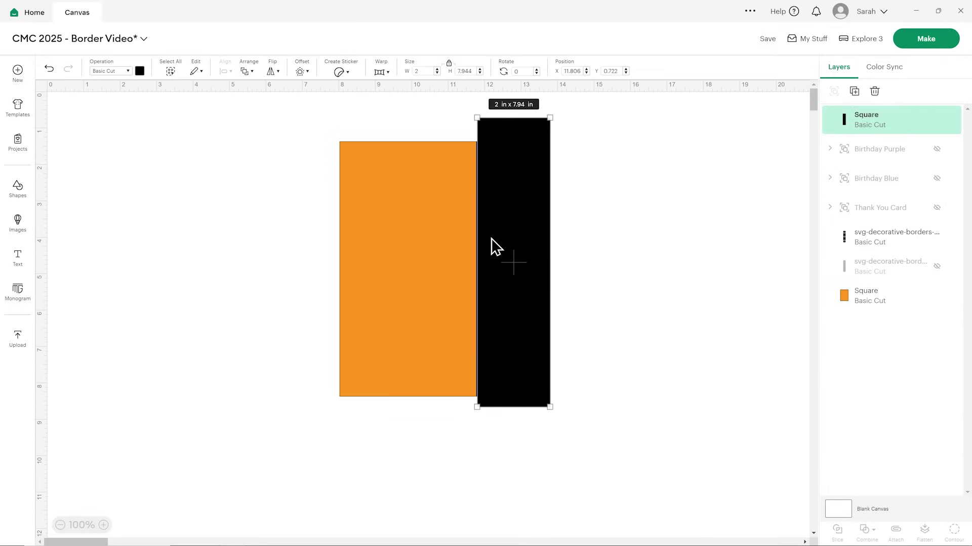
shift+click(399, 221)
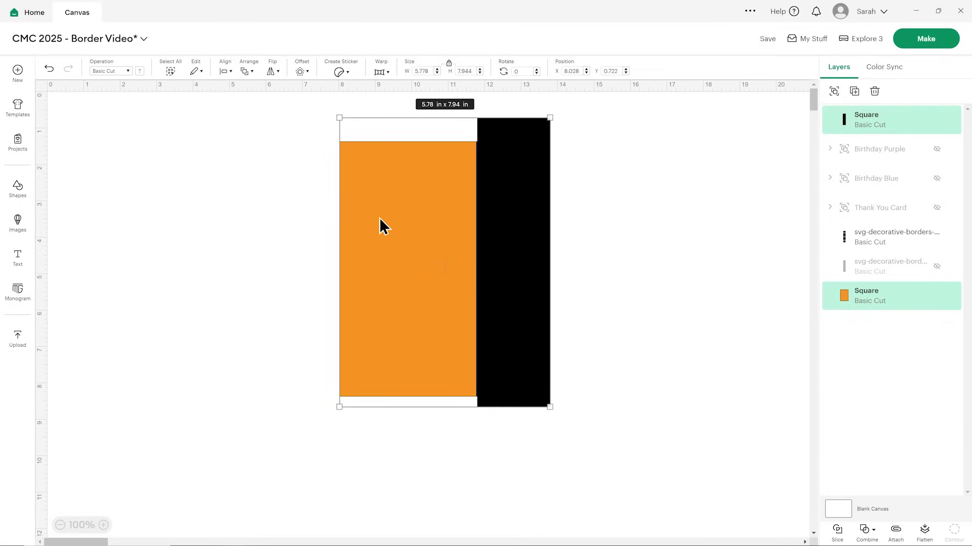
click(837, 531)
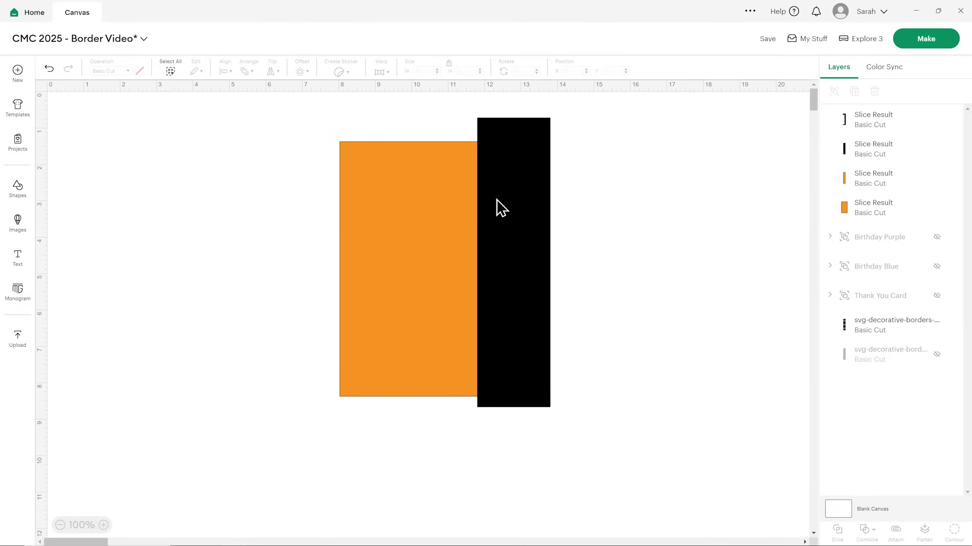
drag(520, 199, 646, 194)
drag(512, 203, 667, 248)
drag(743, 276, 429, 218)
click(875, 91)
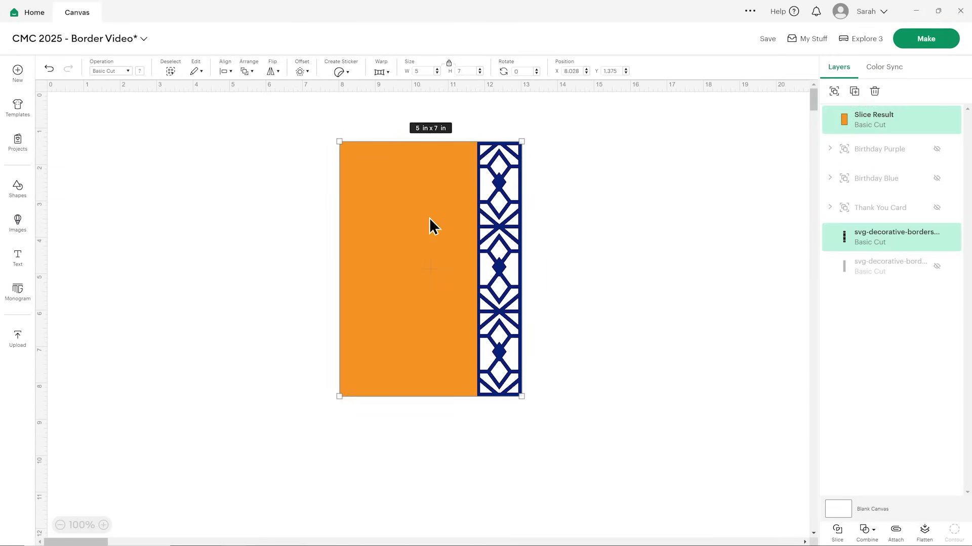
Step: Weld the remaining orange panel to the navy border and move the welded panel right
click(865, 530)
click(887, 420)
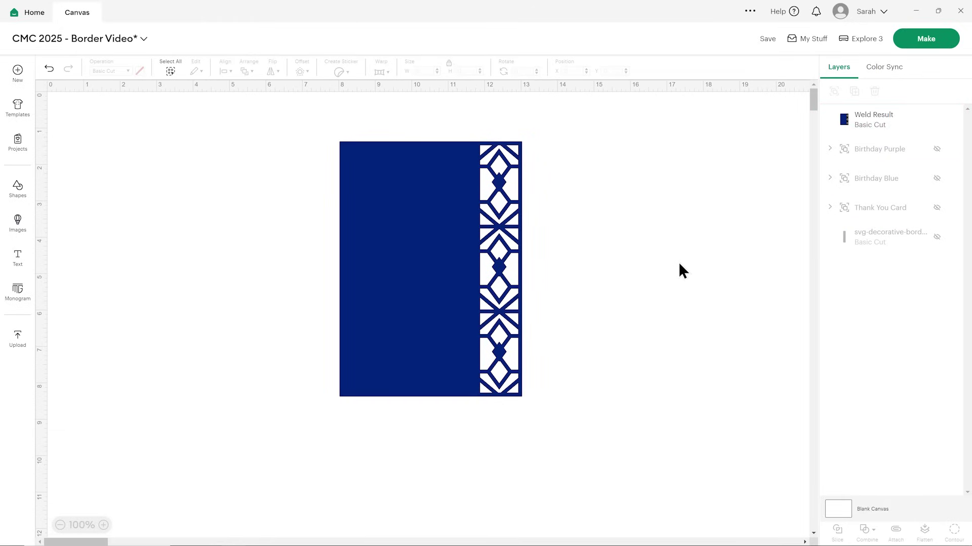
drag(427, 219, 489, 219)
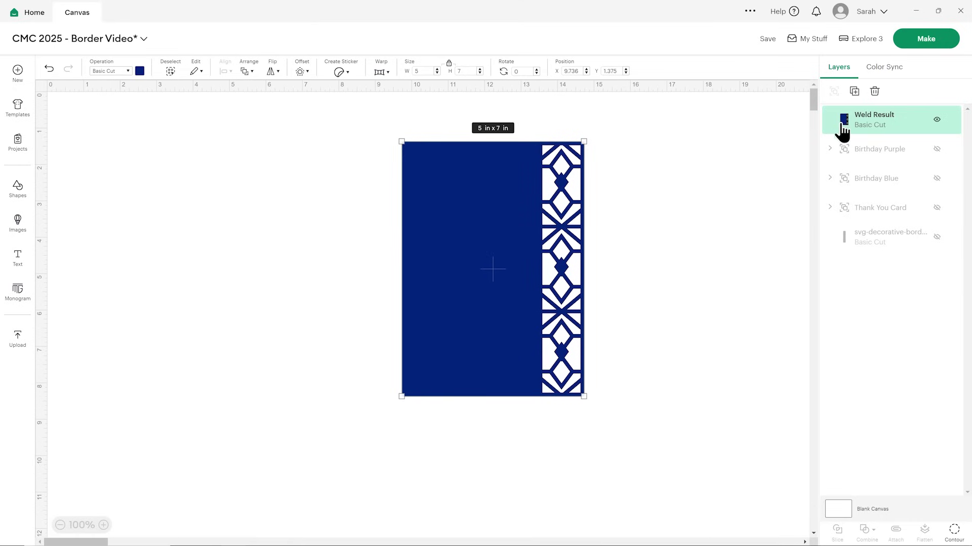
Step: Duplicate the welded panel, place the copy to its left and flip the copy horizontally
click(854, 91)
drag(524, 240, 276, 230)
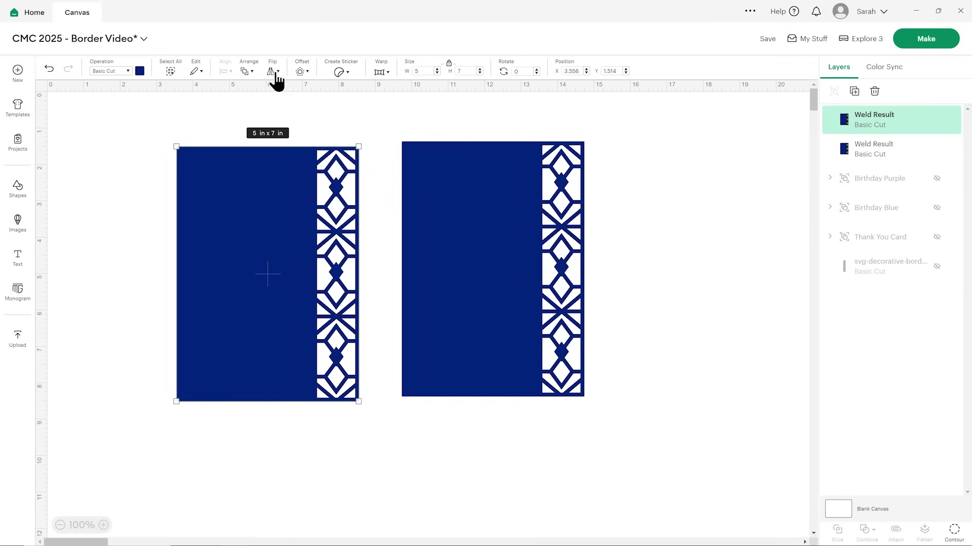
click(273, 72)
click(287, 92)
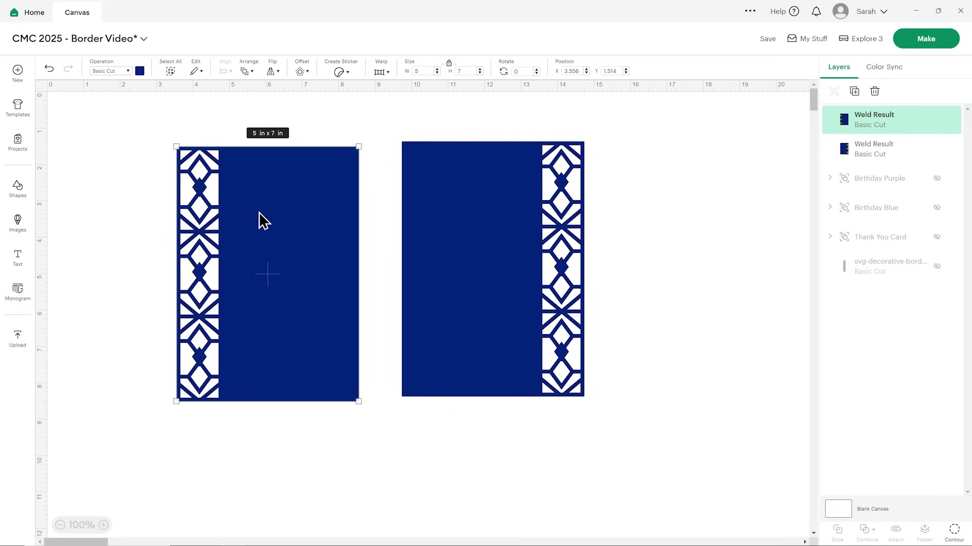
Step: Align the two welded panels along their top edges
click(347, 119)
drag(331, 121, 445, 207)
click(226, 74)
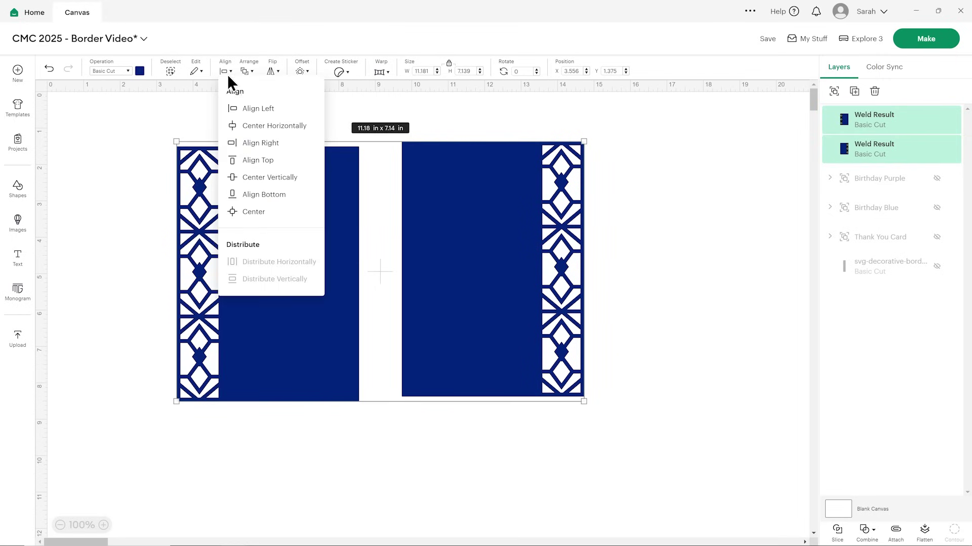
click(256, 161)
click(343, 124)
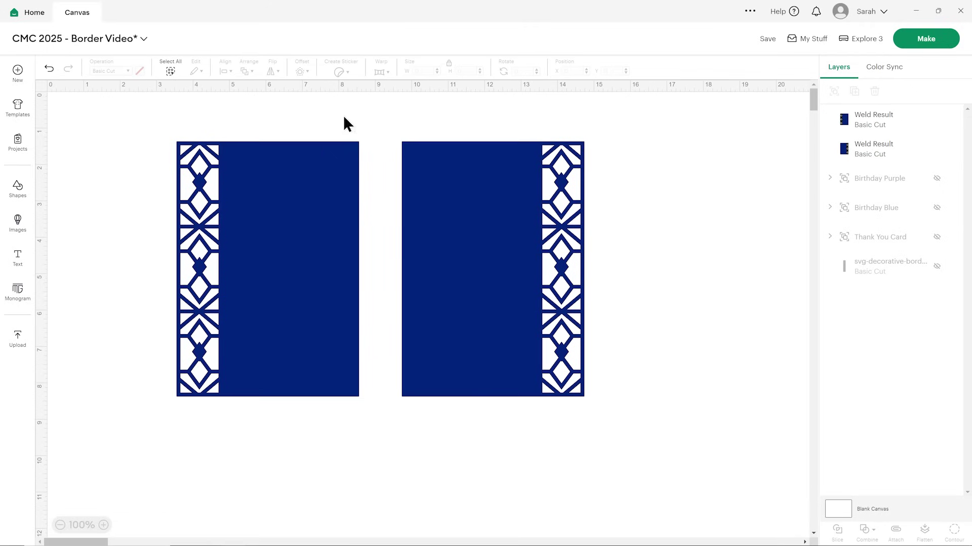
Step: Change both welded navy panels to the Guide operation so only their outlines show
drag(343, 106, 430, 178)
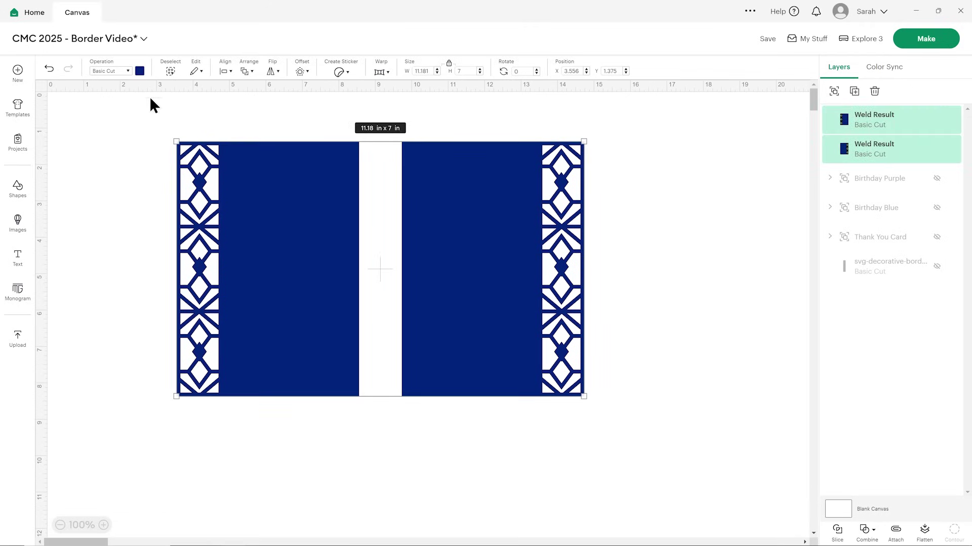
click(115, 75)
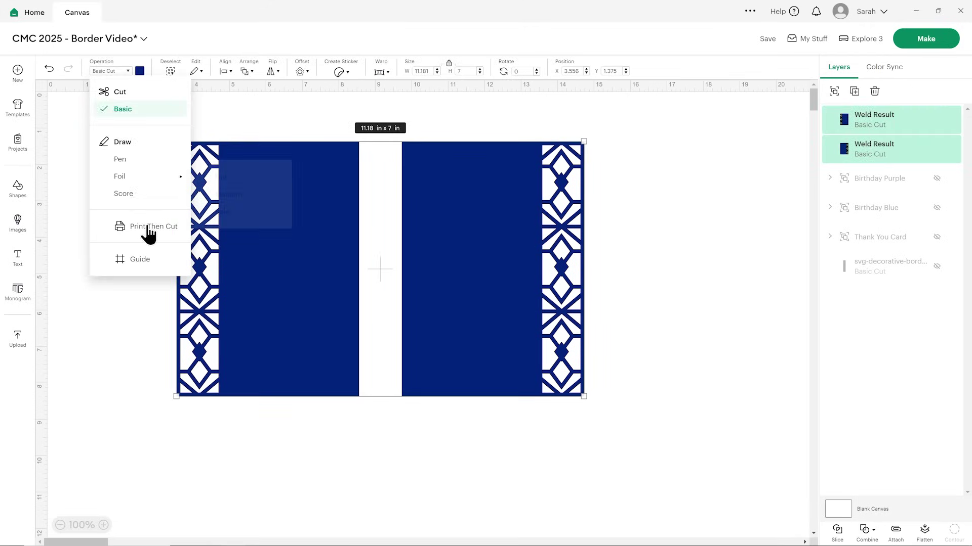
click(145, 259)
click(259, 124)
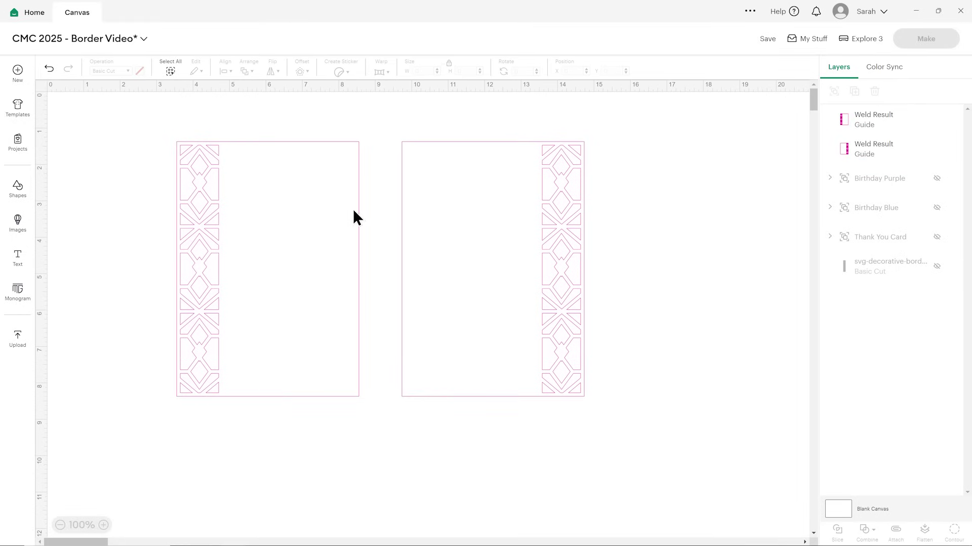
Step: Nudge the left panel right to X 4.726 so its inner edge meets the other panel
click(353, 210)
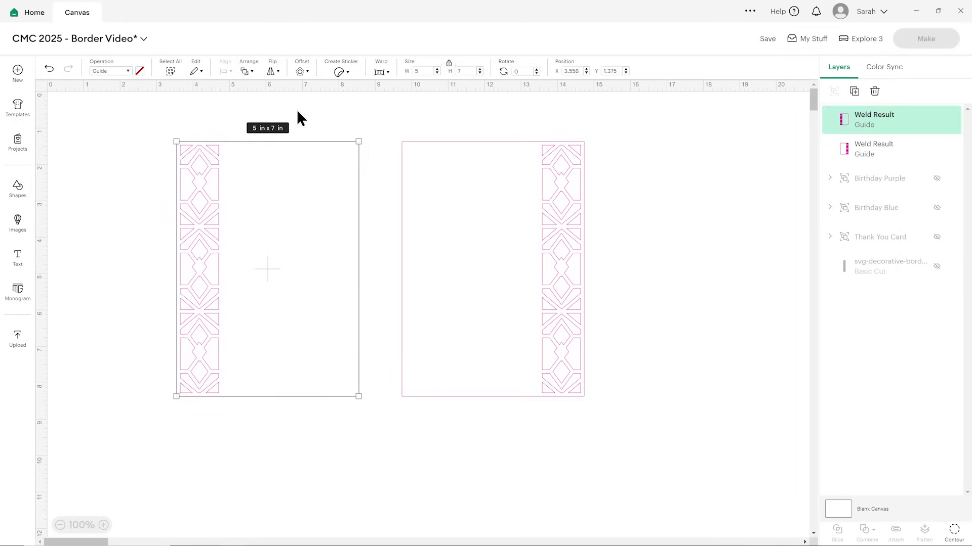
key(Right)
key(Right)
key(Right)
key(Right)
key(Right)
key(Right)
key(Right)
key(Right)
key(Right)
key(Right)
key(Right)
key(Right)
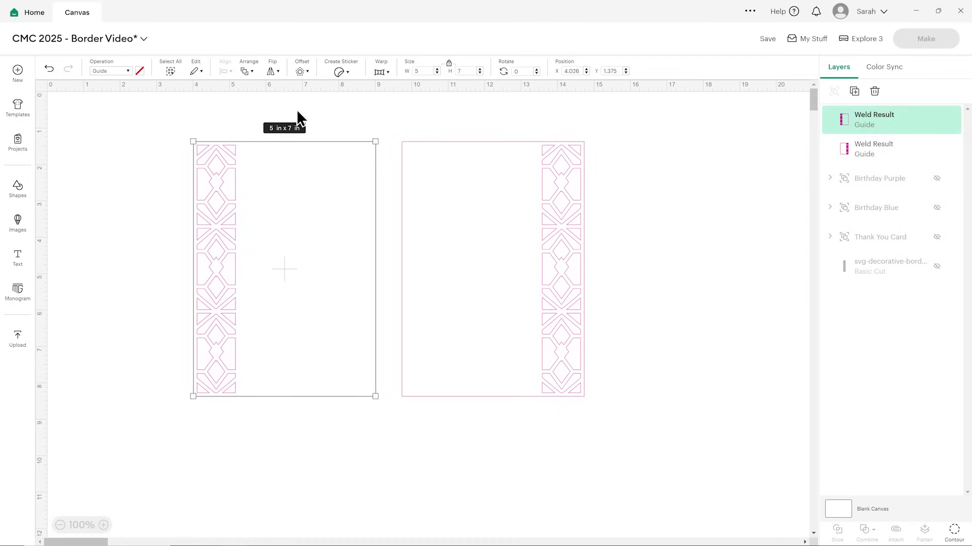
key(Right)
key(Right)
key(Right)
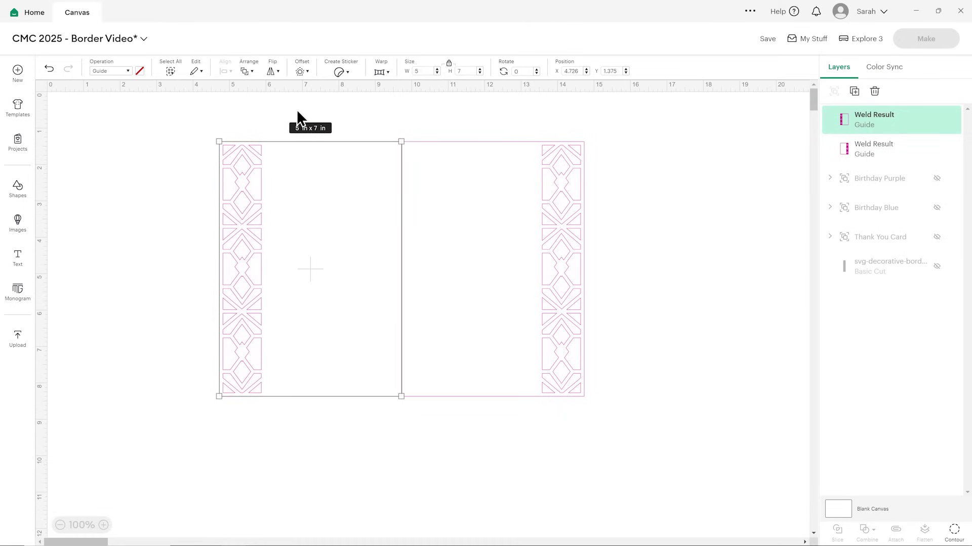
Step: Nudge the left panel to X 4.746 so it slightly overlaps the right panel, and check the combined size
click(103, 526)
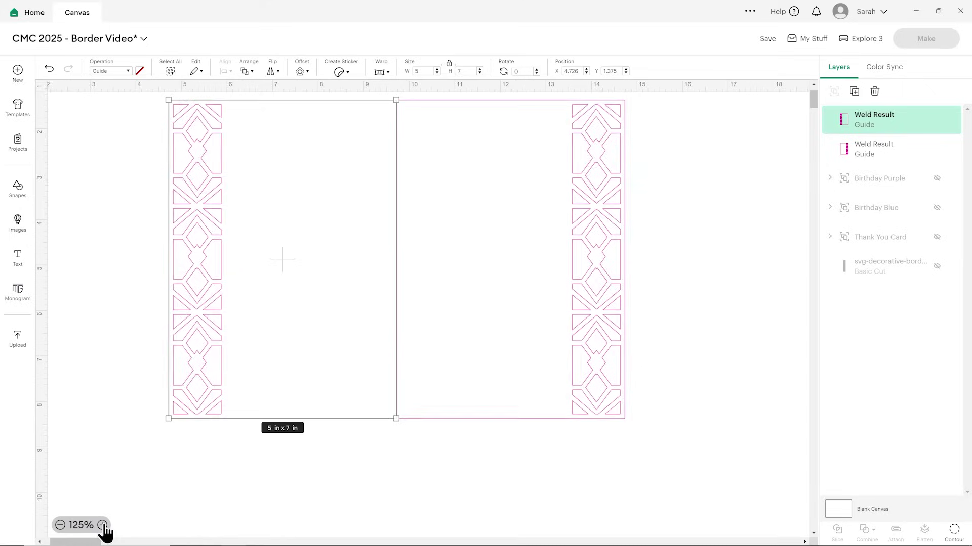
click(103, 526)
click(103, 525)
click(393, 495)
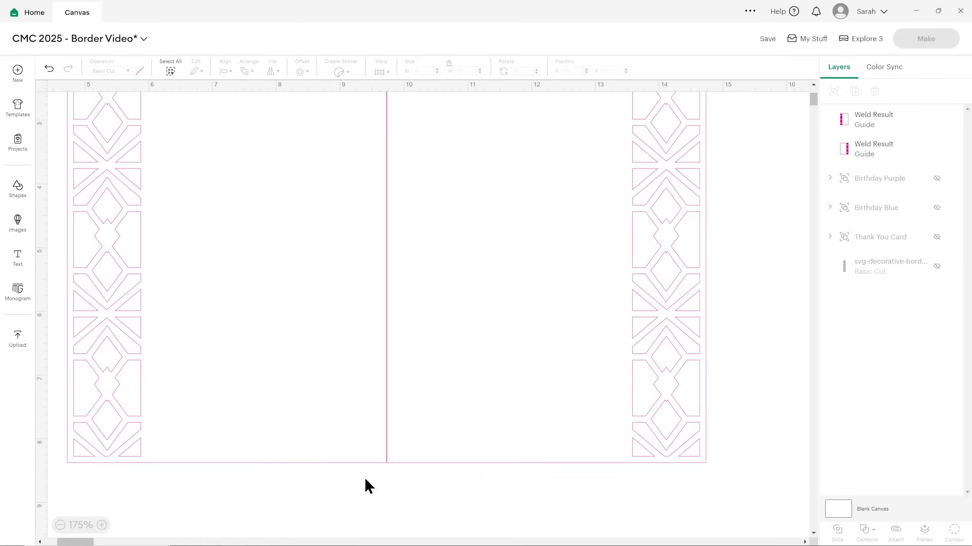
click(102, 526)
click(102, 525)
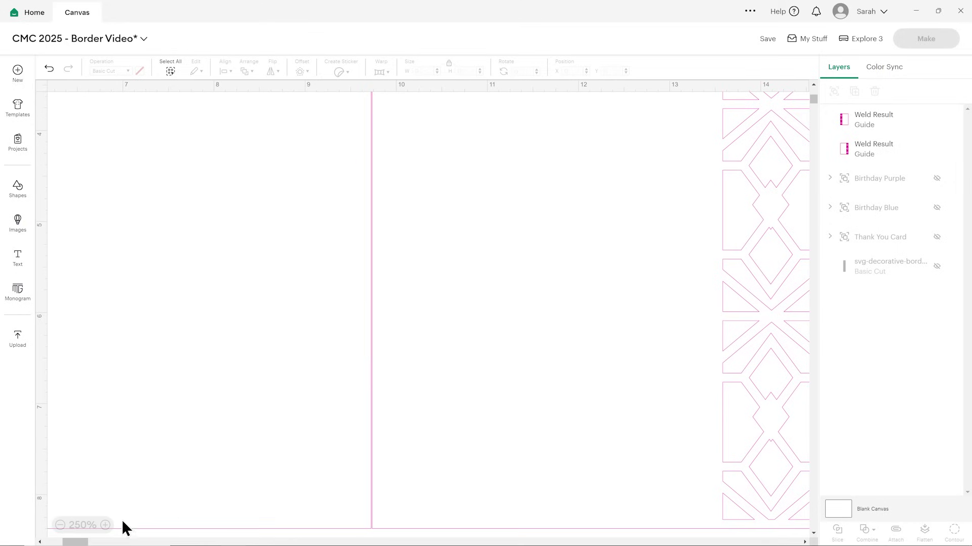
click(314, 529)
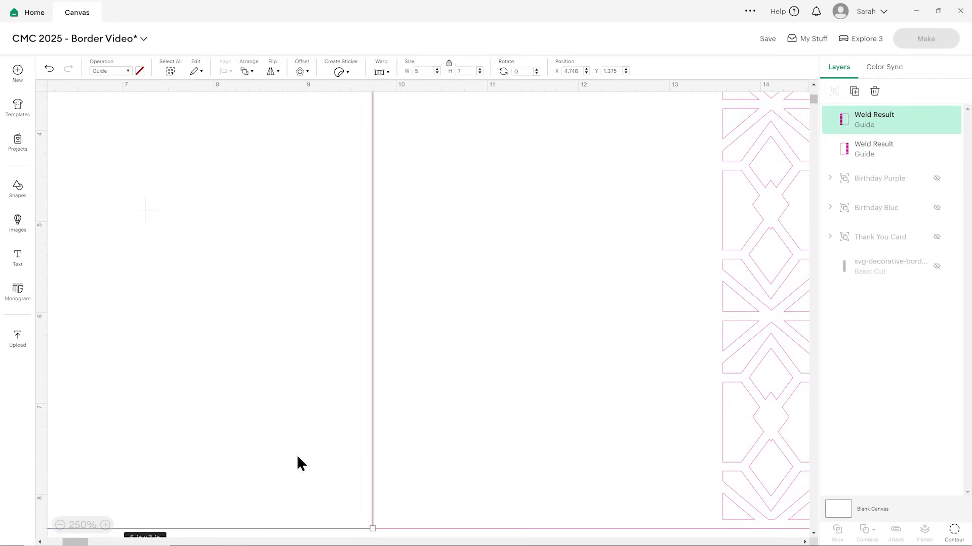
scroll(329, 481, down, 2)
click(372, 517)
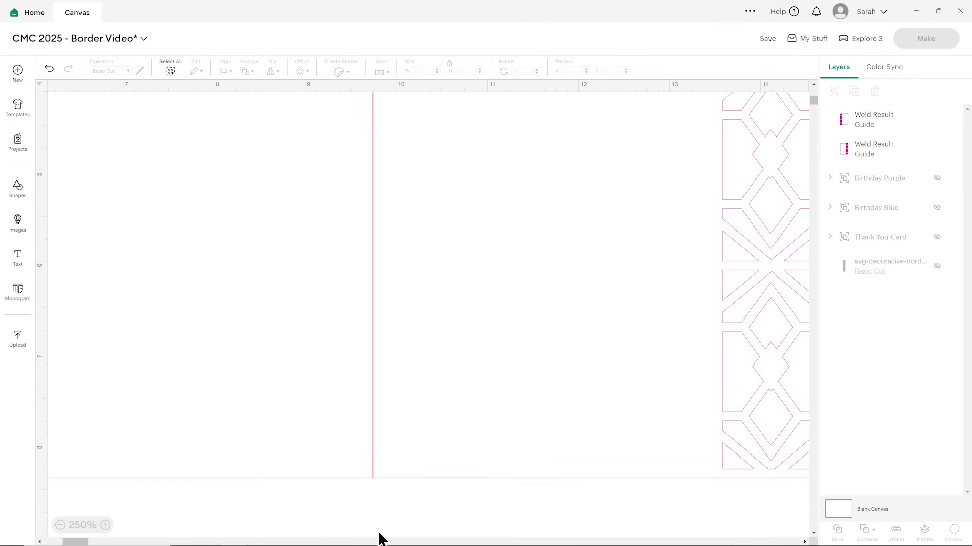
drag(406, 494, 334, 444)
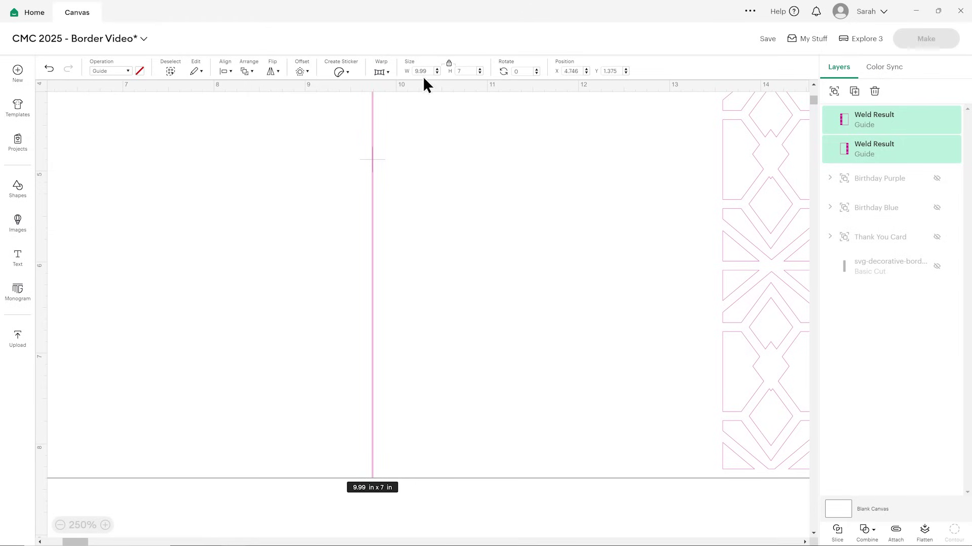
Step: Increase the overlap slightly by nudging the left panel to X 4.756
click(433, 493)
click(305, 459)
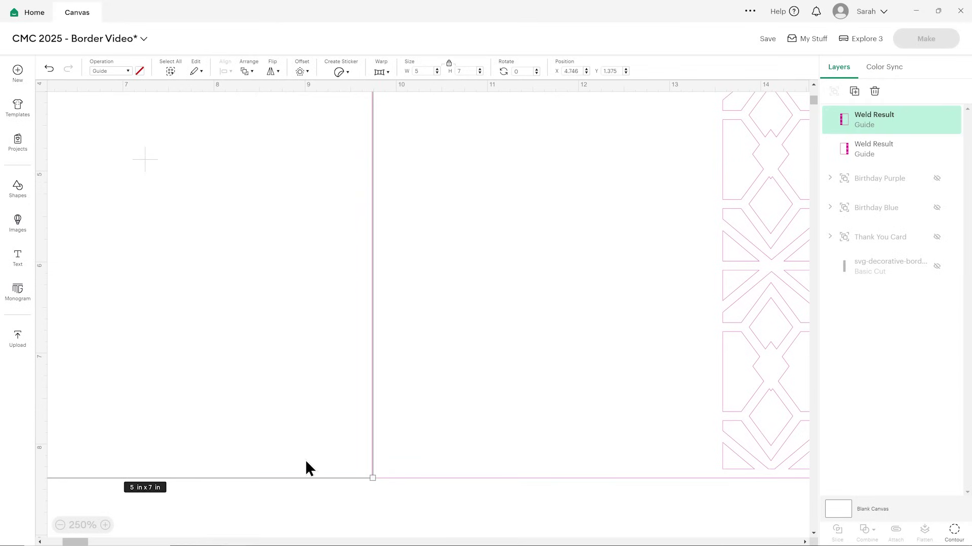
click(369, 529)
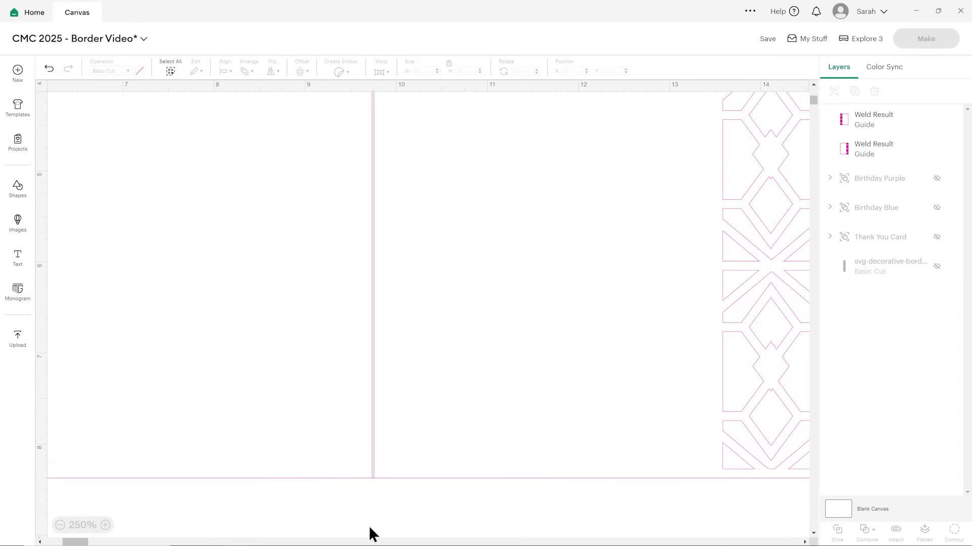
Step: Change both overlapping panels back to Basic Cut and weld them into one card base
drag(394, 492, 335, 459)
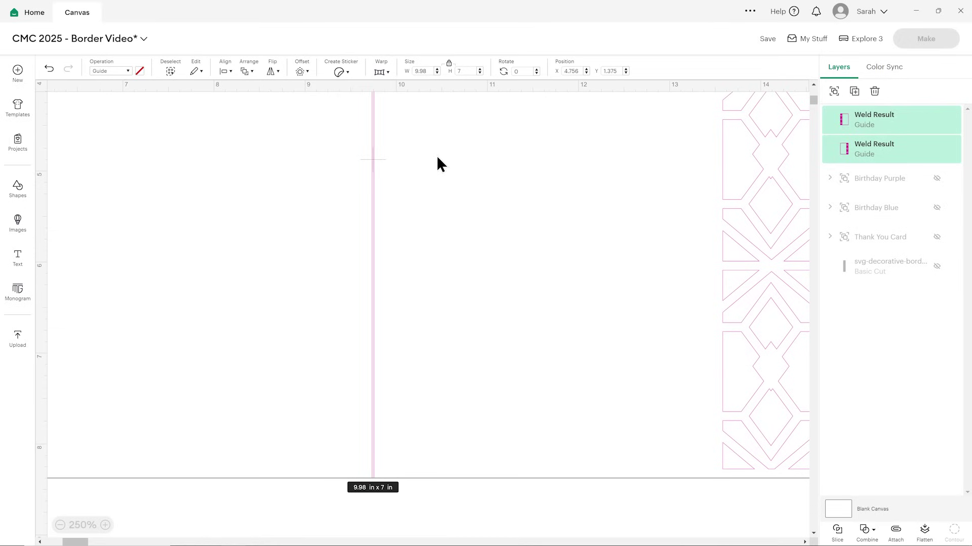
click(124, 74)
click(126, 107)
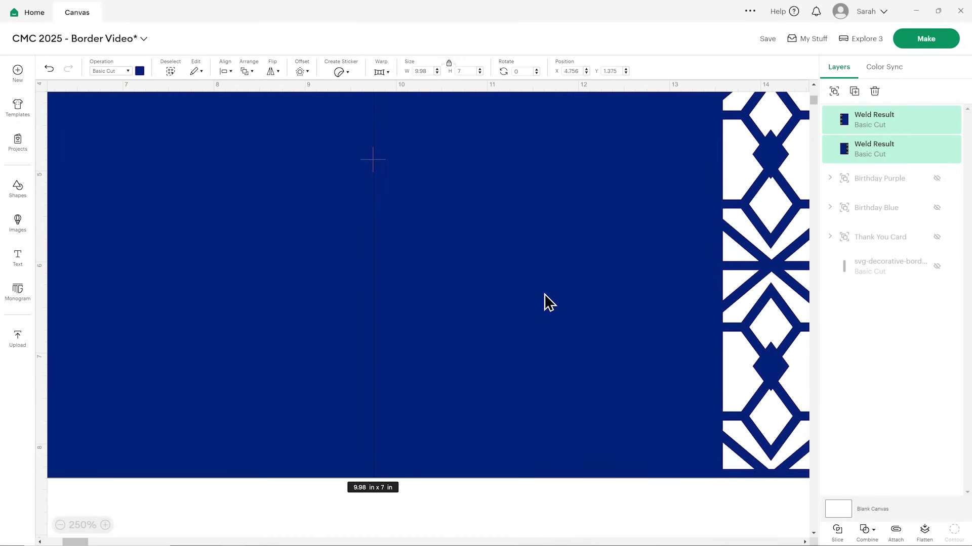
click(865, 531)
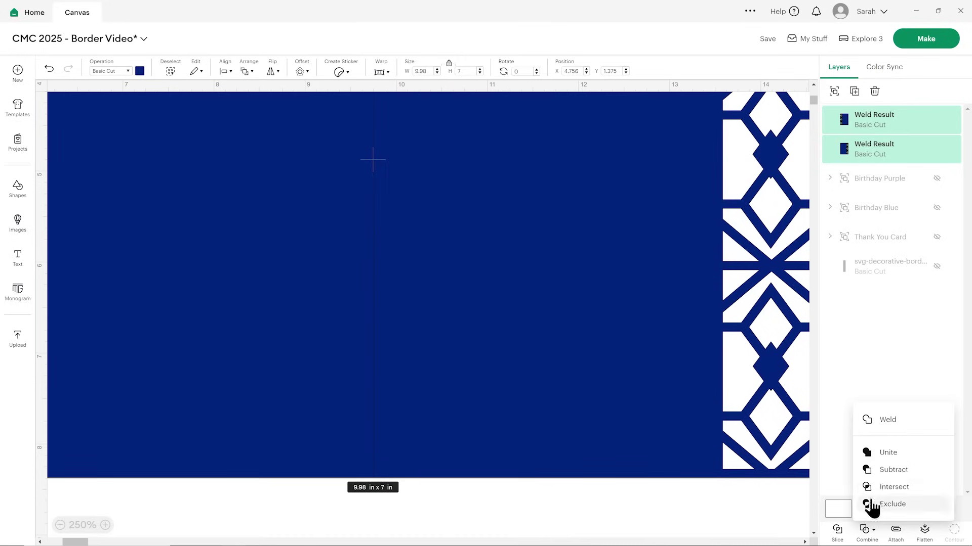
click(887, 420)
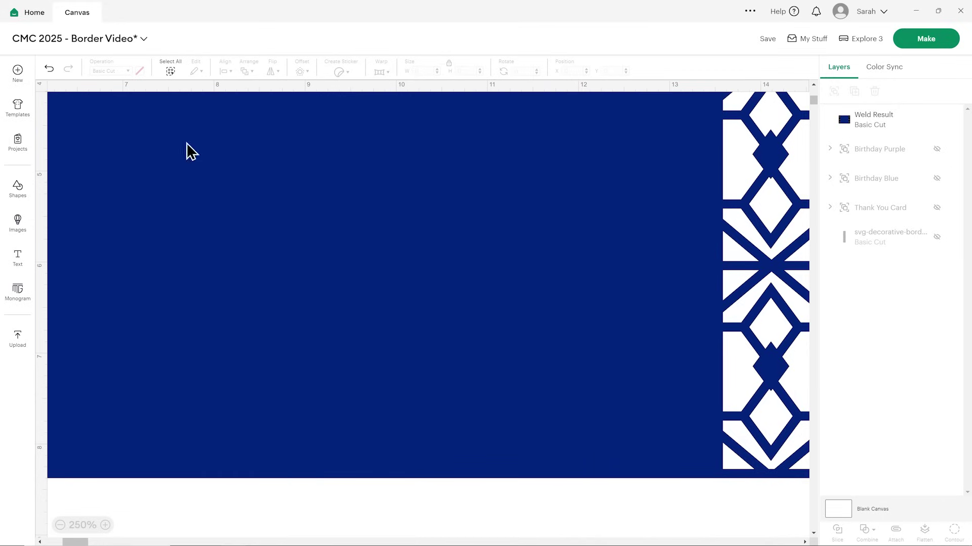
Step: Set the welded card base's width to 10 in with the proportions unlocked, keeping the height at 7 in
scroll(380, 248, up, 2)
scroll(380, 248, up, 5)
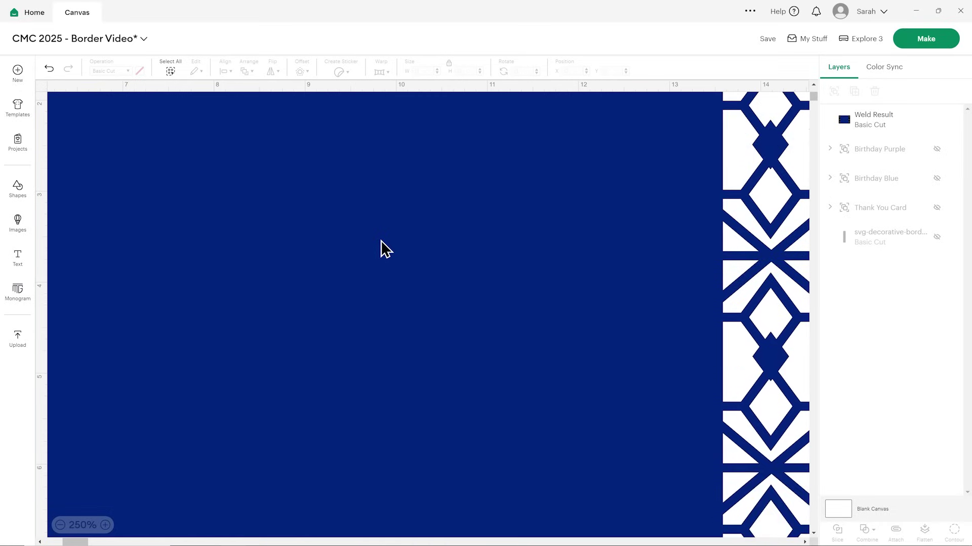
click(381, 242)
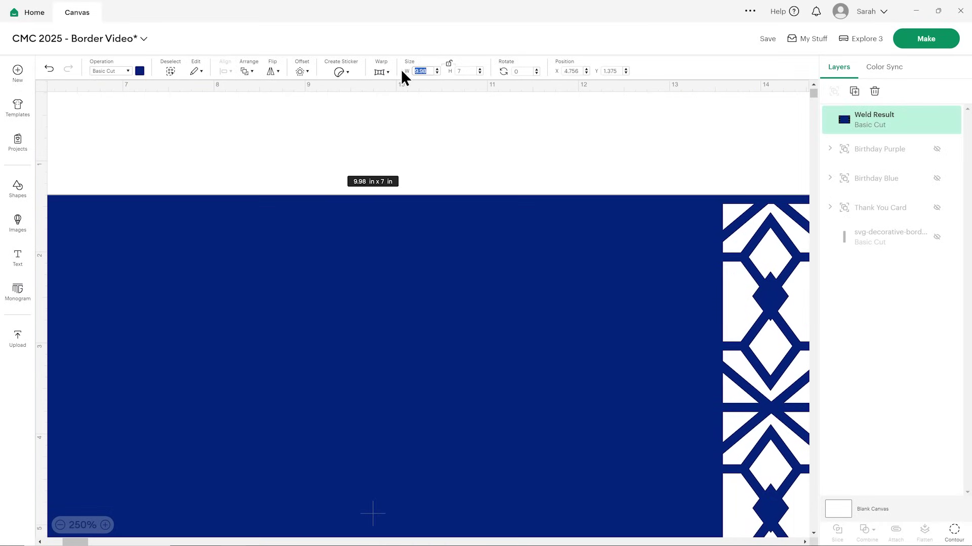
text(10)
key(Return)
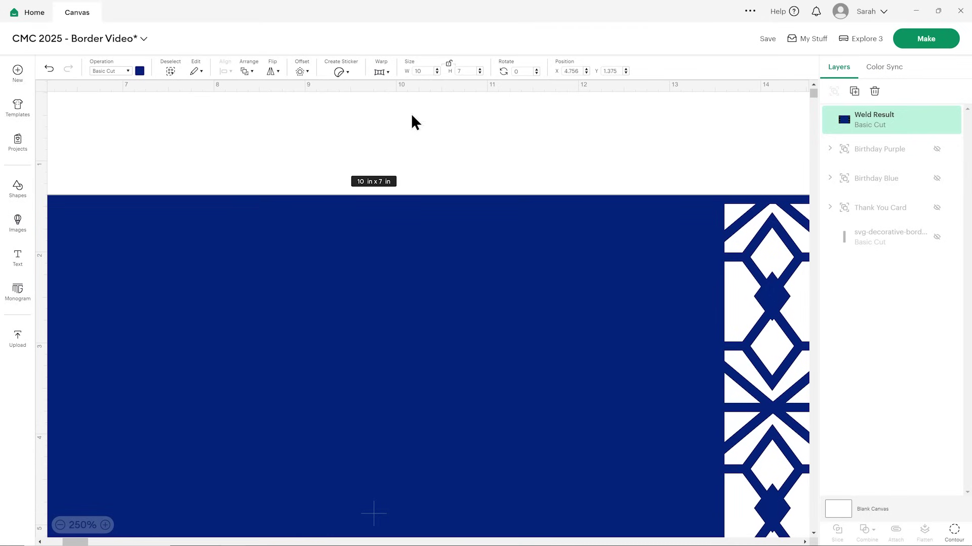
click(438, 135)
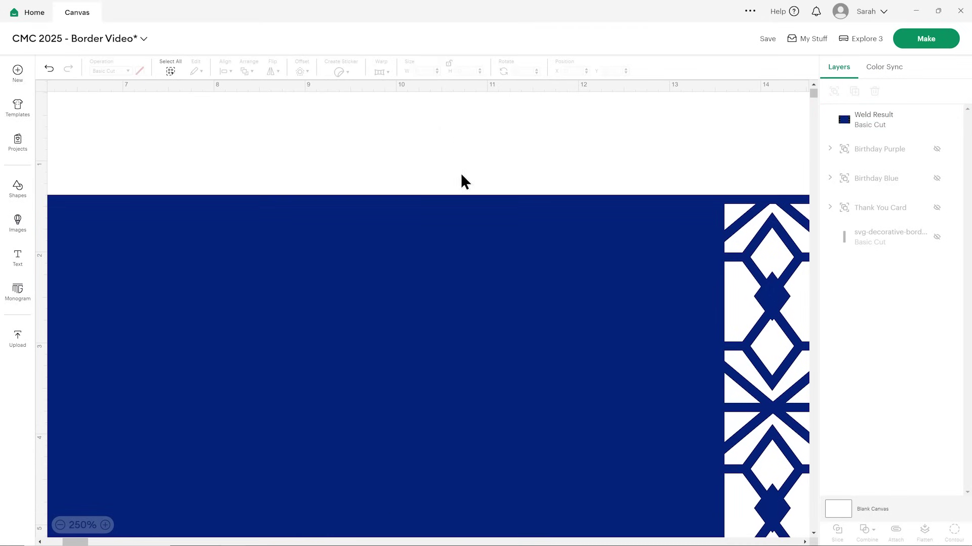
Step: Move the whole card base into view on the canvas and recolor it light purple
click(60, 525)
click(60, 525)
click(282, 347)
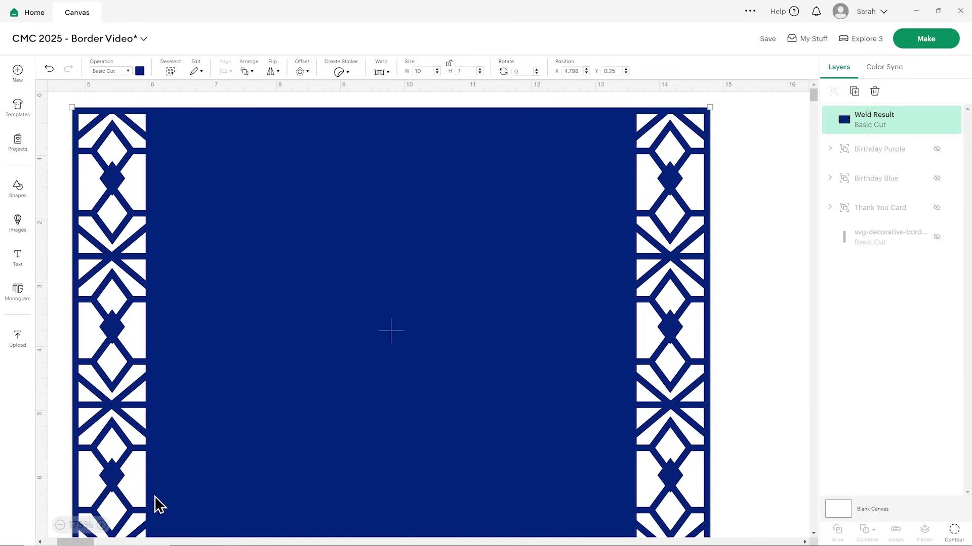
click(60, 525)
drag(296, 361, 269, 361)
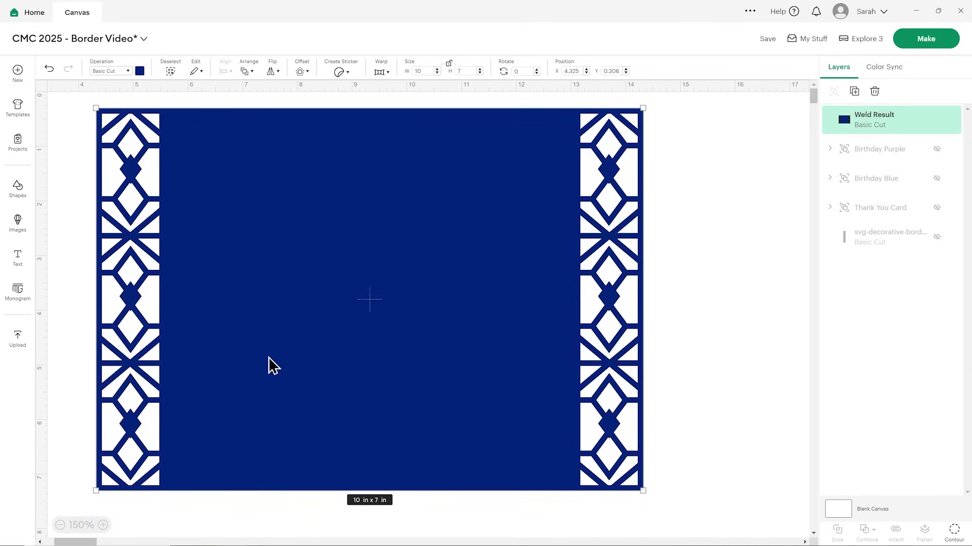
click(139, 71)
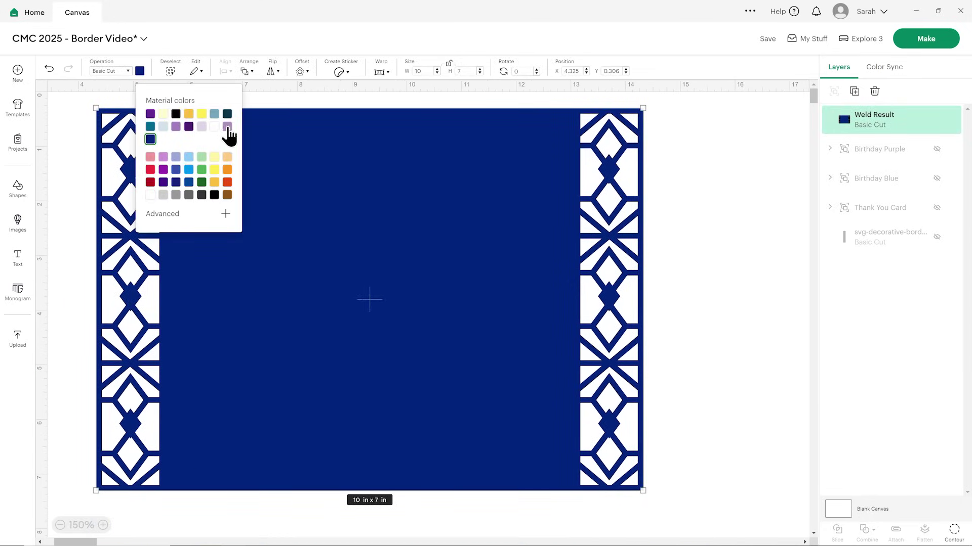
click(227, 127)
click(713, 231)
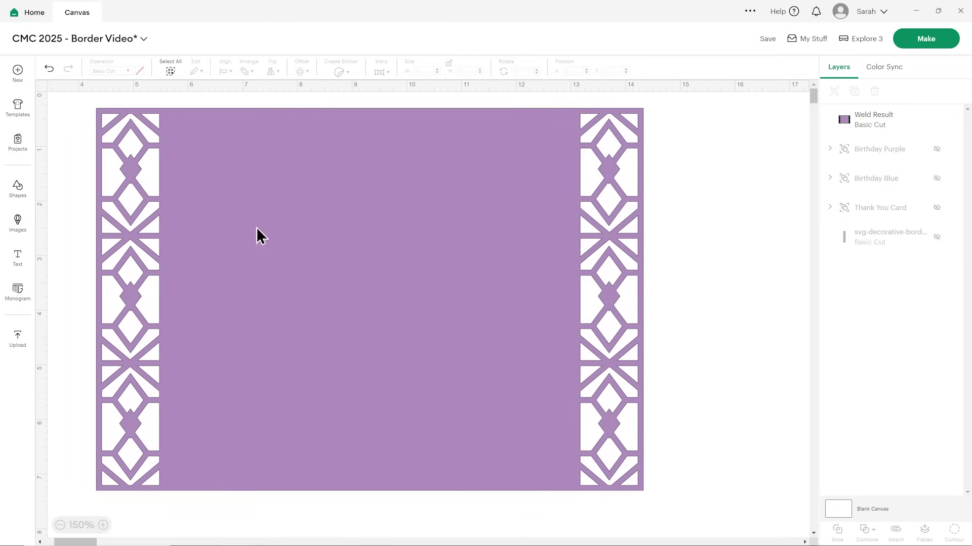
Step: Add a score line and lengthen it to match the card's height
click(18, 188)
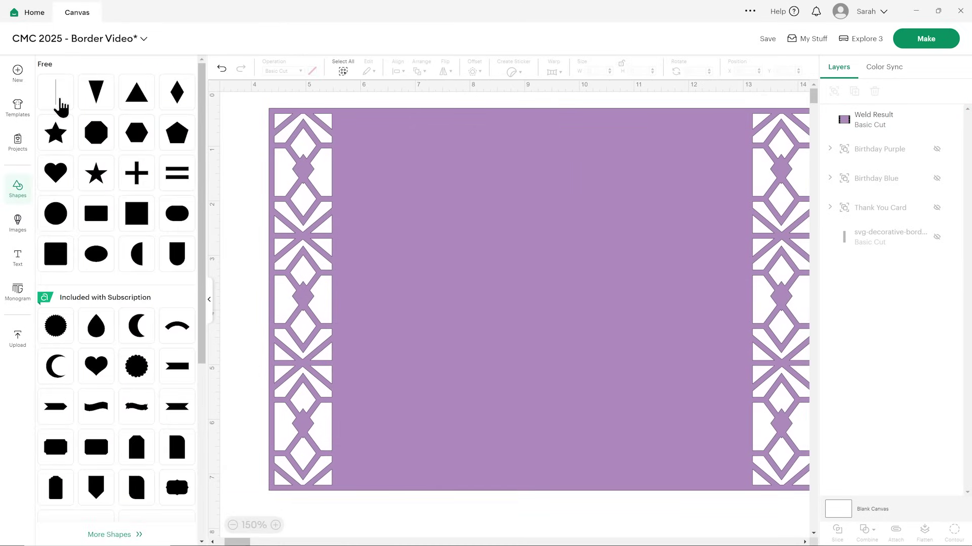
click(209, 308)
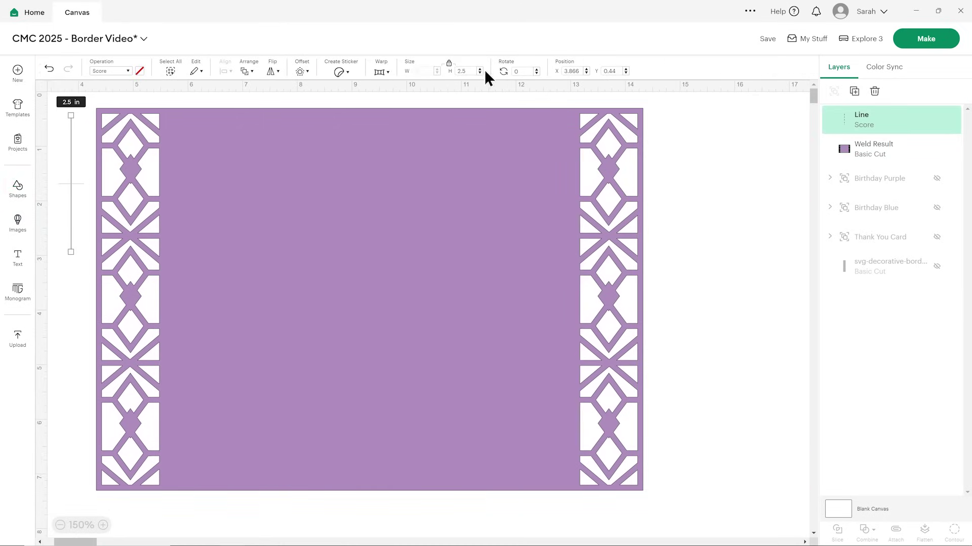
click(349, 130)
Step: Center the score line on the purple card base and attach the two together
drag(61, 113, 152, 167)
click(223, 71)
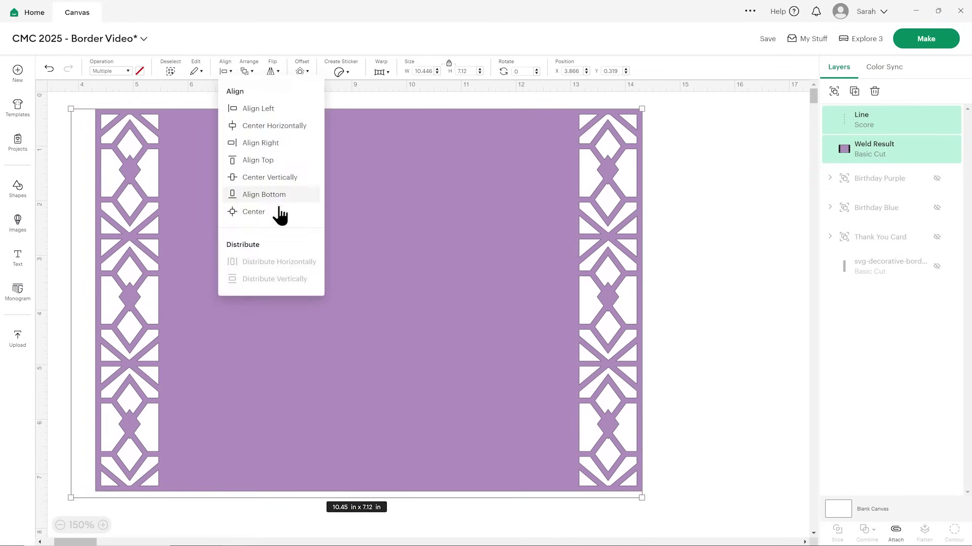
click(278, 212)
click(895, 530)
click(653, 258)
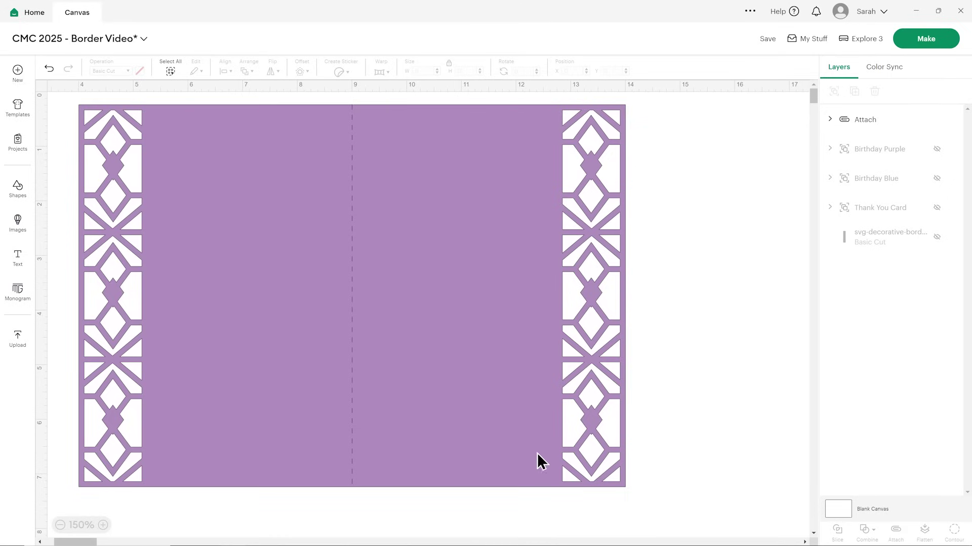
Step: Add a black square over the card's right half and stretch it into a rectangle about 3.4 x 6.73 in
click(19, 188)
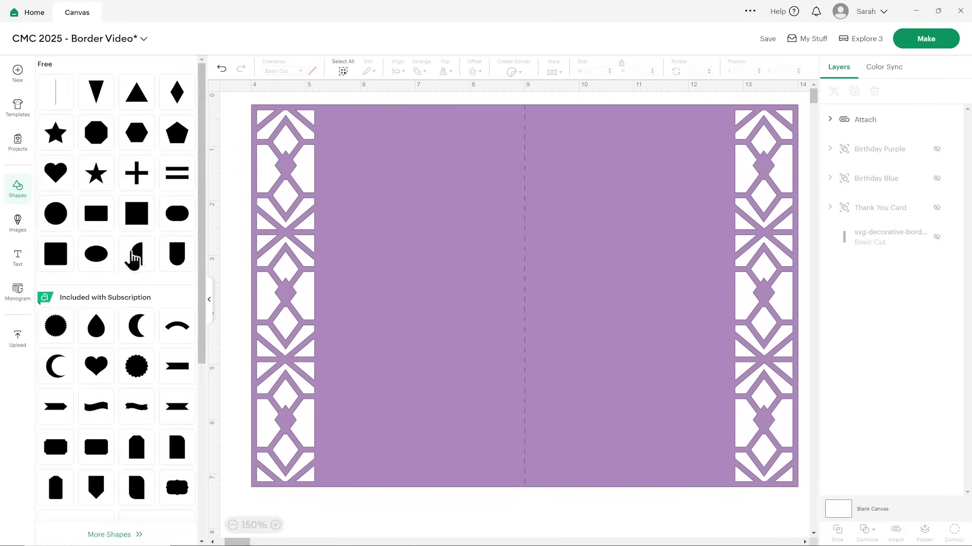
click(134, 215)
drag(275, 199, 718, 163)
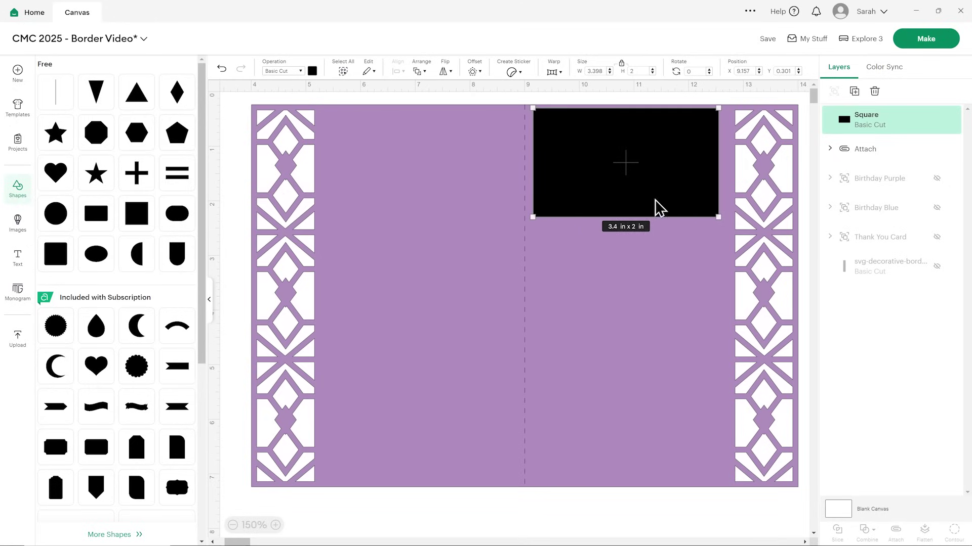
drag(646, 216, 646, 481)
drag(626, 412, 643, 426)
drag(643, 108, 643, 114)
drag(647, 149, 647, 146)
Step: Unlock the black rectangle's proportions and set its height to 6.5 in
click(622, 64)
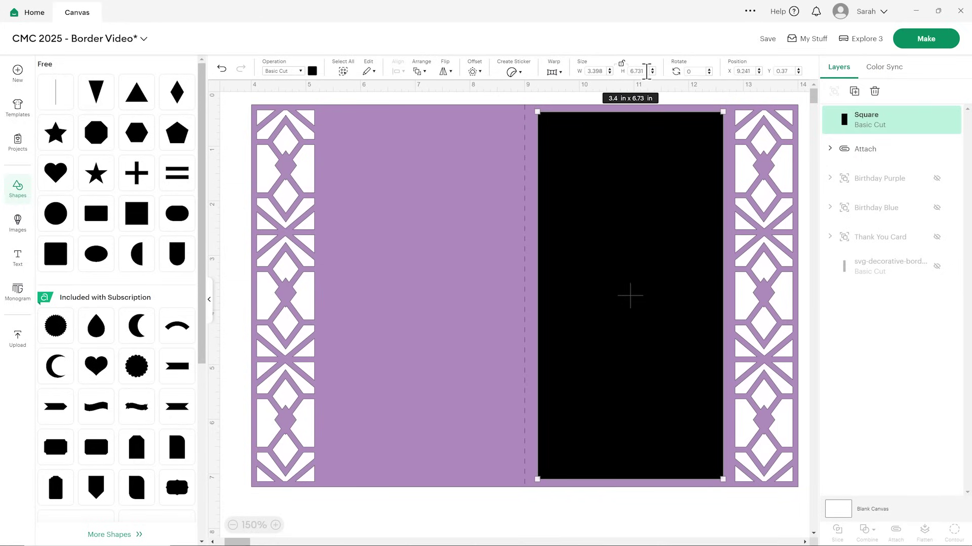
text(6.5)
key(Return)
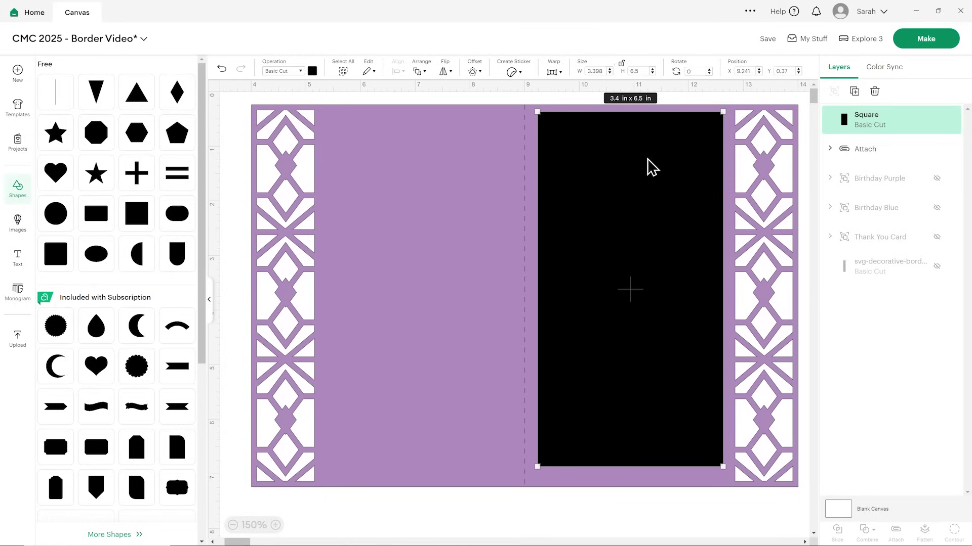
Step: Widen the black rectangle to span from the score line to the cut-out border, and set its width to 3.343 in
drag(722, 217, 732, 217)
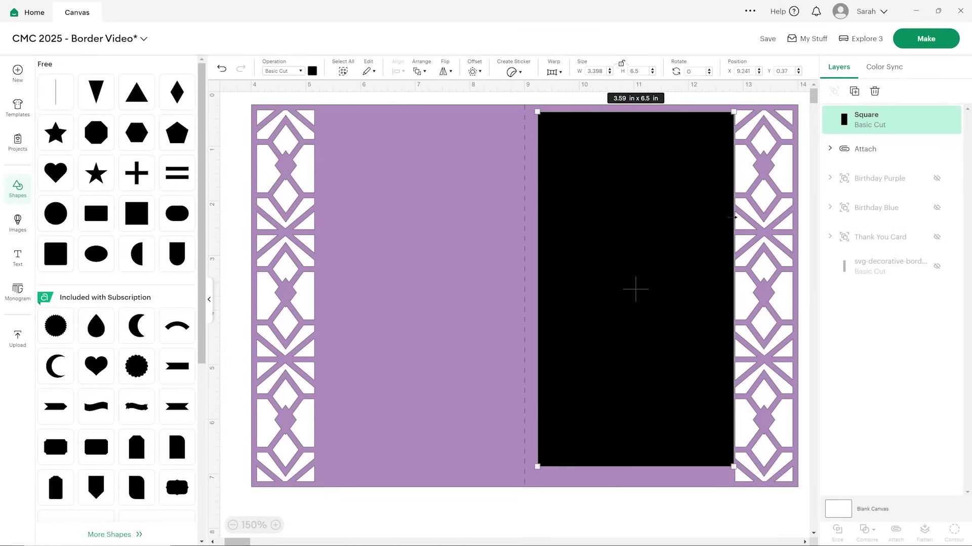
drag(537, 213, 525, 211)
drag(736, 215, 737, 215)
drag(524, 213, 525, 212)
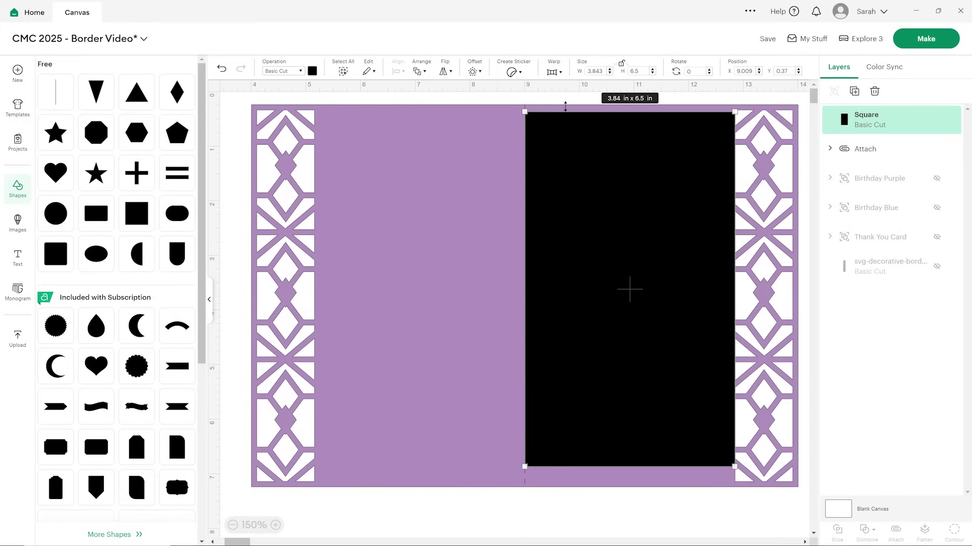
drag(591, 71, 598, 72)
text(3)
key(Return)
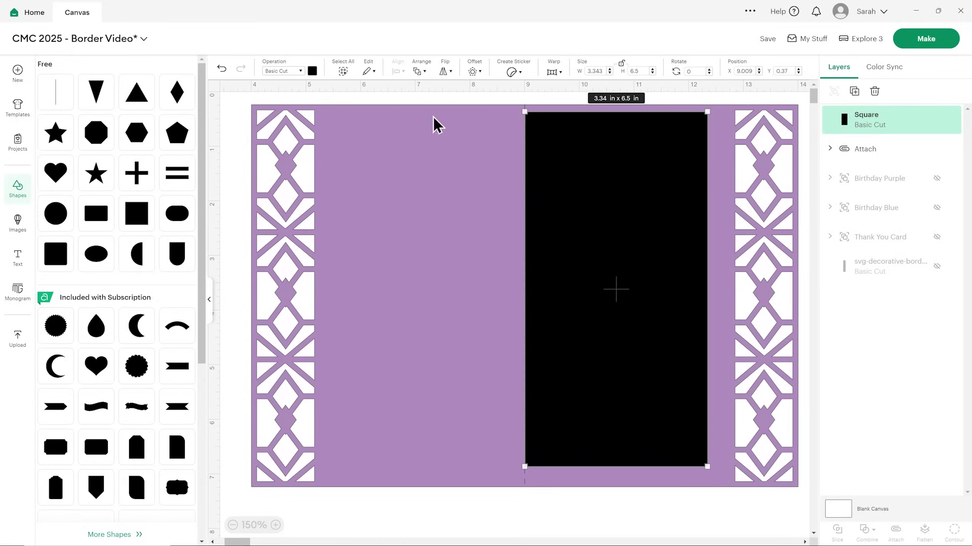
Step: Recolor the rectangle dark purple and center it between the score line and the cut-out border
click(313, 71)
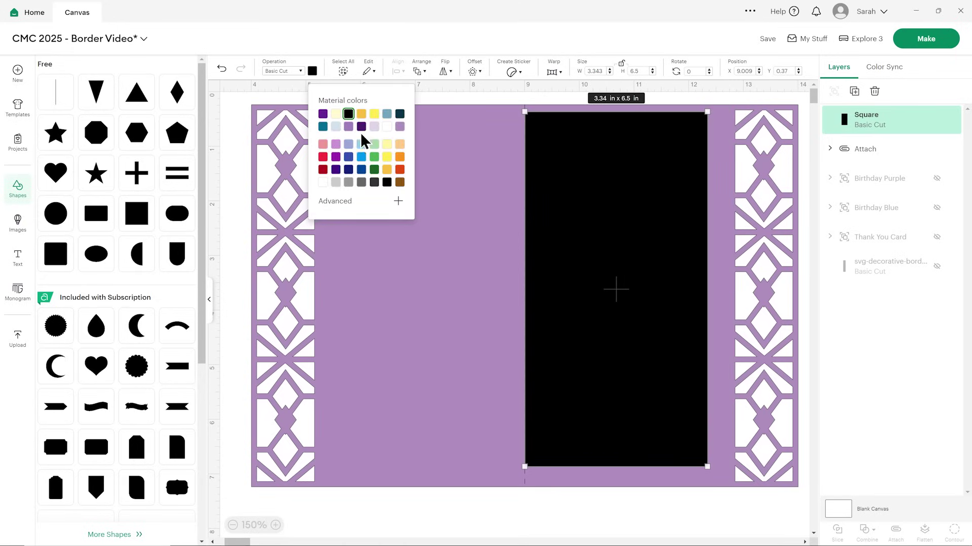
click(322, 114)
mouse_move(616, 219)
mouse_down()
mouse_move(634, 225)
mouse_move(629, 215)
mouse_up()
click(527, 223)
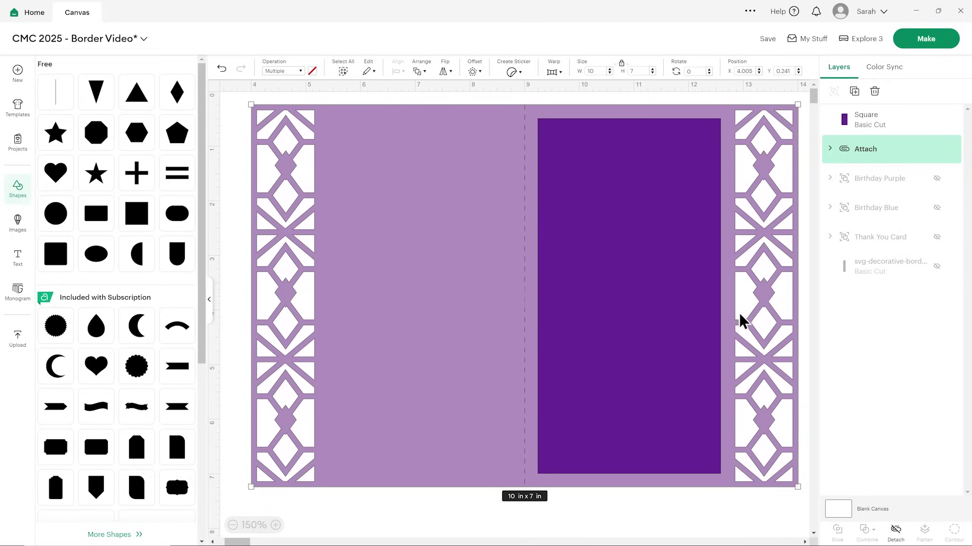
Step: Duplicate the dark purple panel and resize the copy to 3.093 x 6.25 in
click(639, 270)
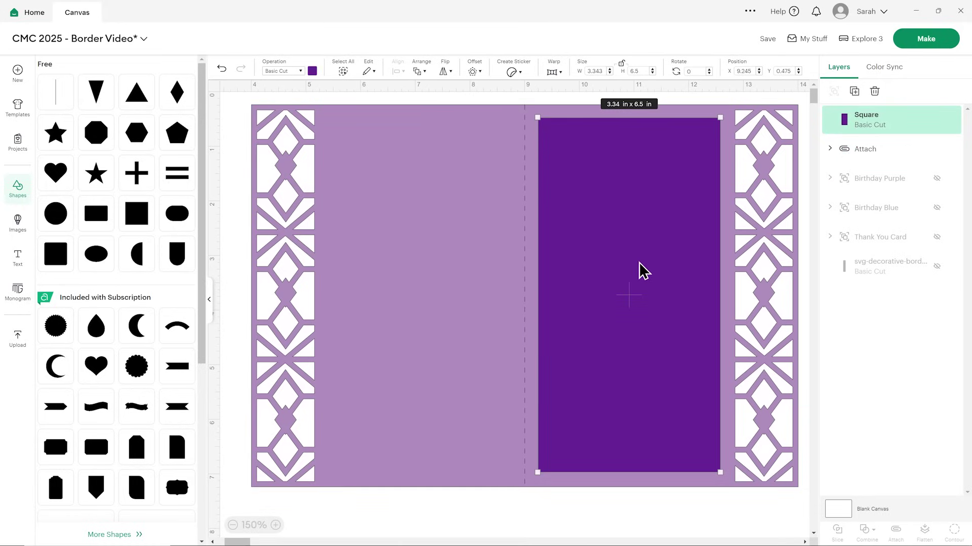
click(854, 91)
drag(563, 226, 458, 221)
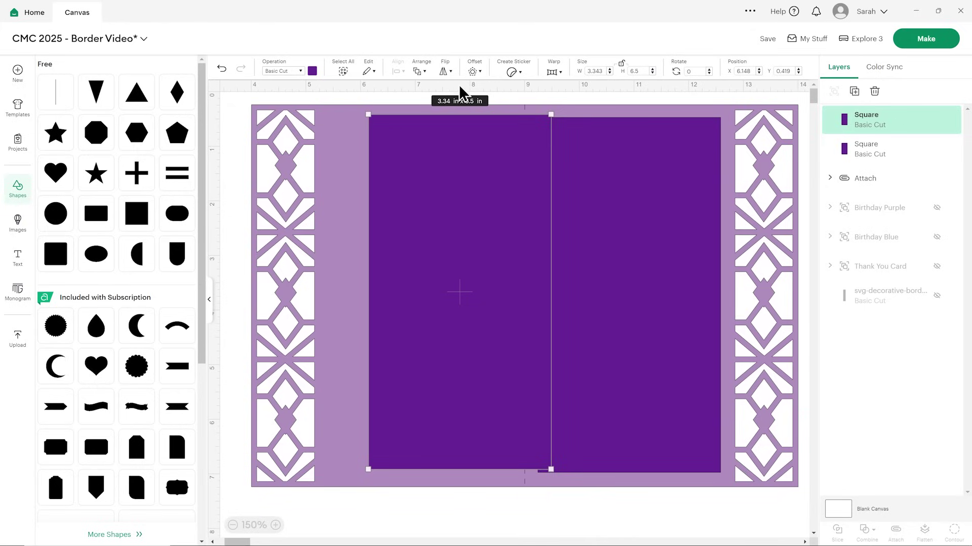
click(646, 71)
key(Return)
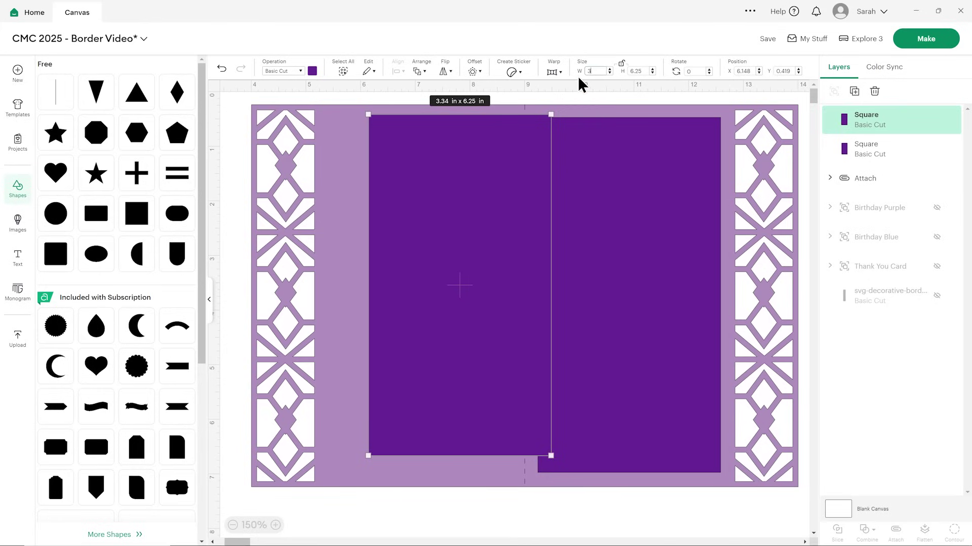
key(Return)
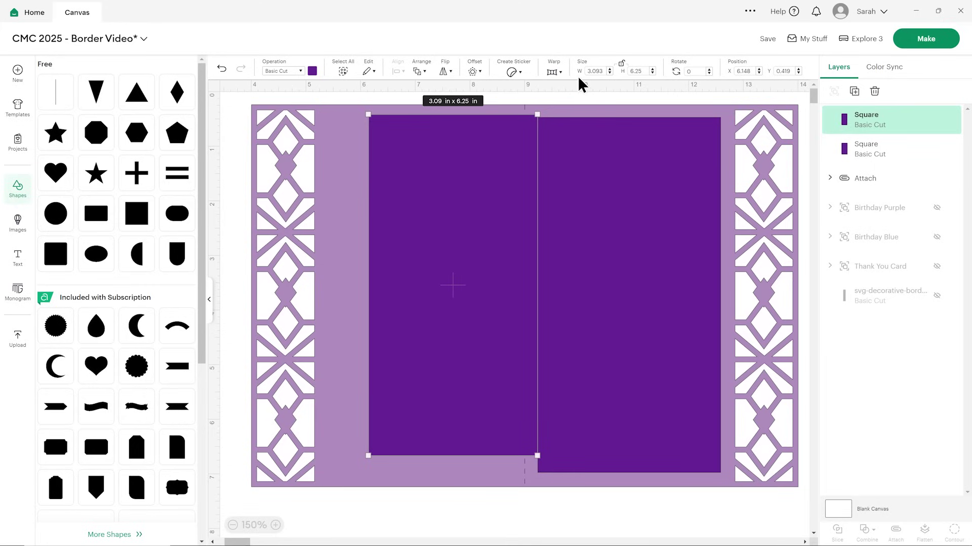
Step: Center the smaller panel on the dark purple one and recolor it bright green
drag(460, 161, 633, 164)
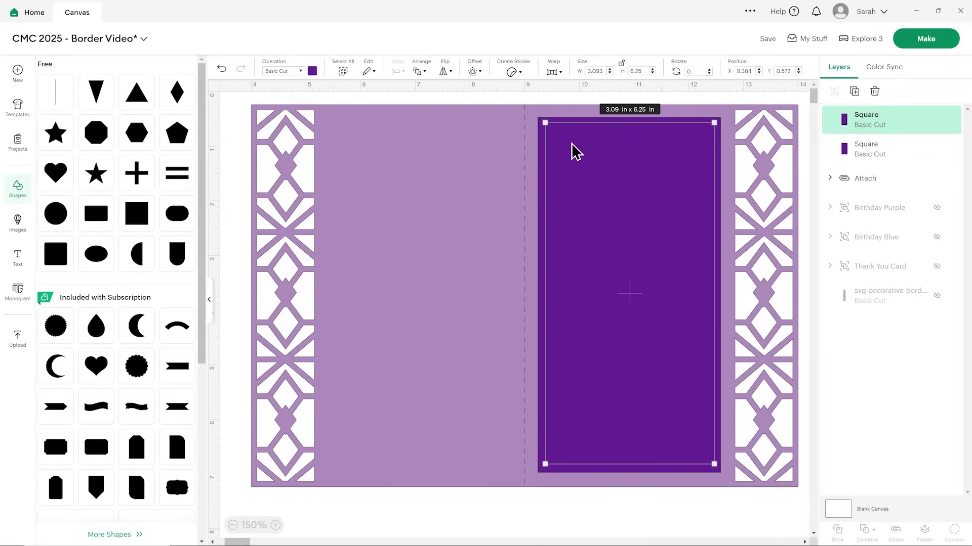
click(313, 71)
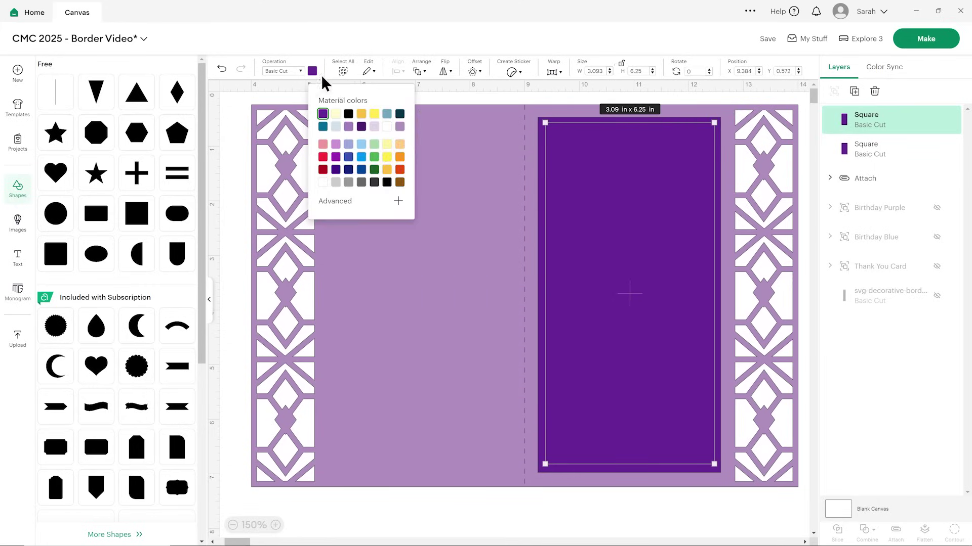
click(374, 169)
click(398, 214)
drag(379, 223, 445, 210)
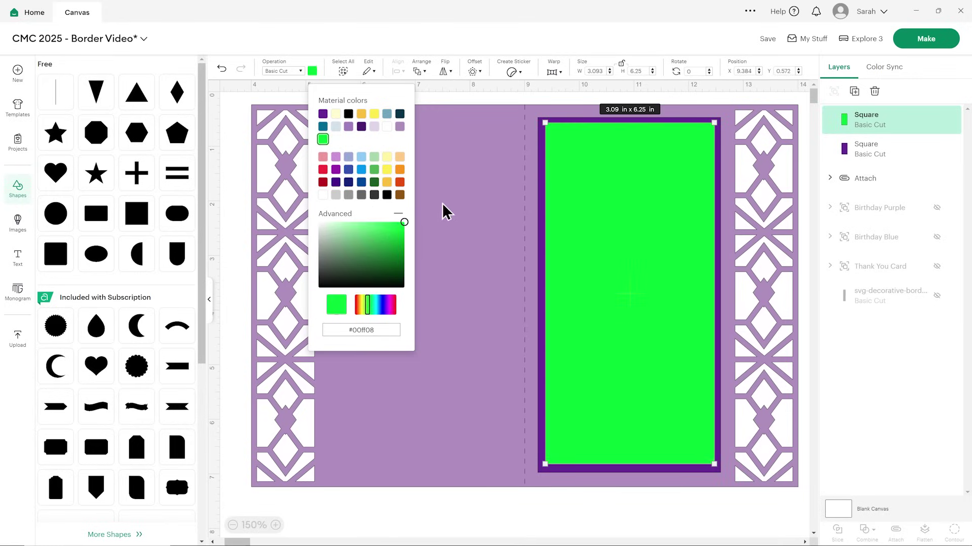
click(592, 501)
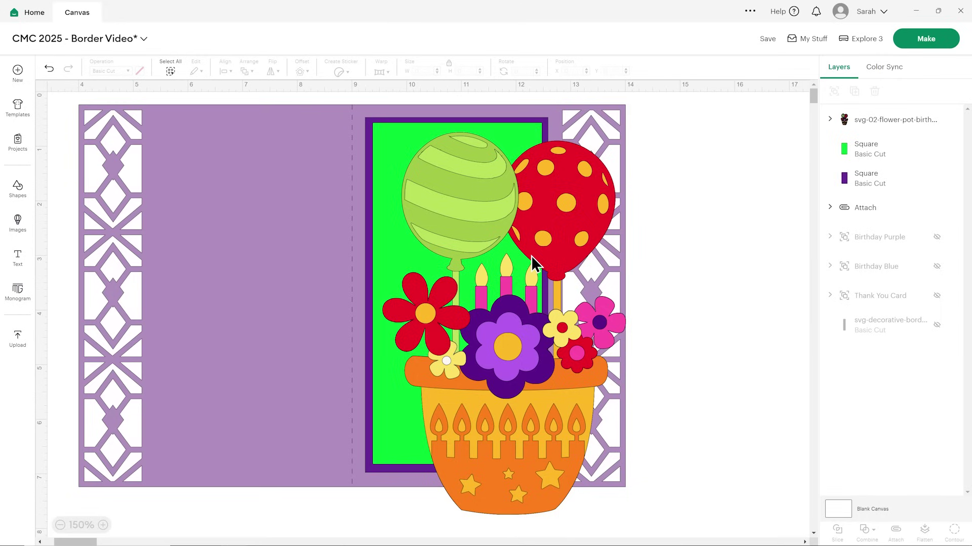
Step: Scale the birthday flower pot image down to about 2.22 x 3.49 in and place it on the upper part of the green panel
click(546, 340)
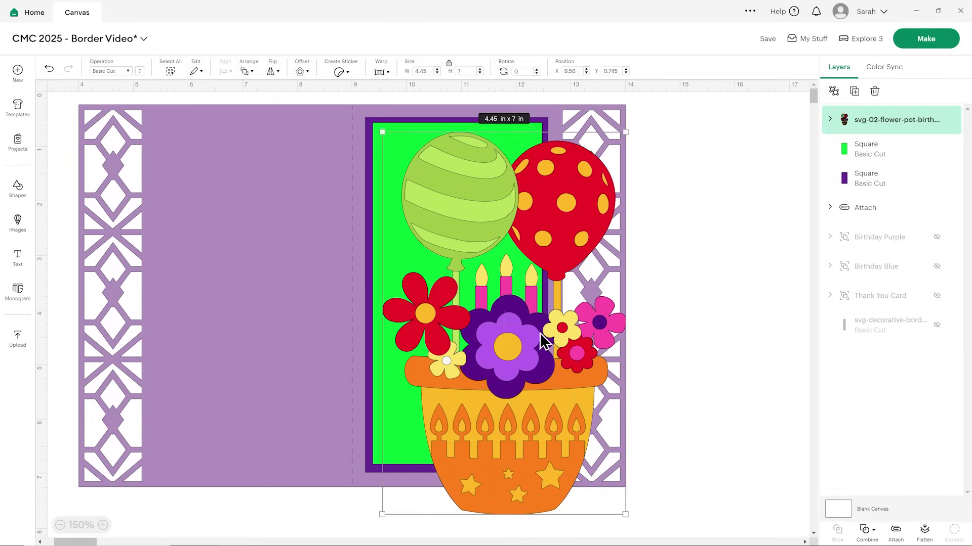
drag(626, 514, 493, 277)
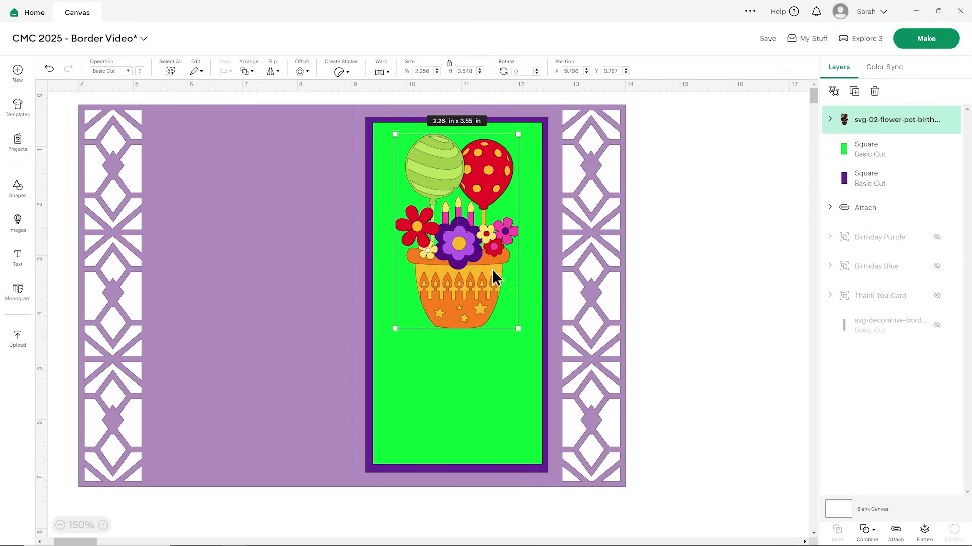
drag(518, 328, 517, 326)
drag(464, 292, 467, 279)
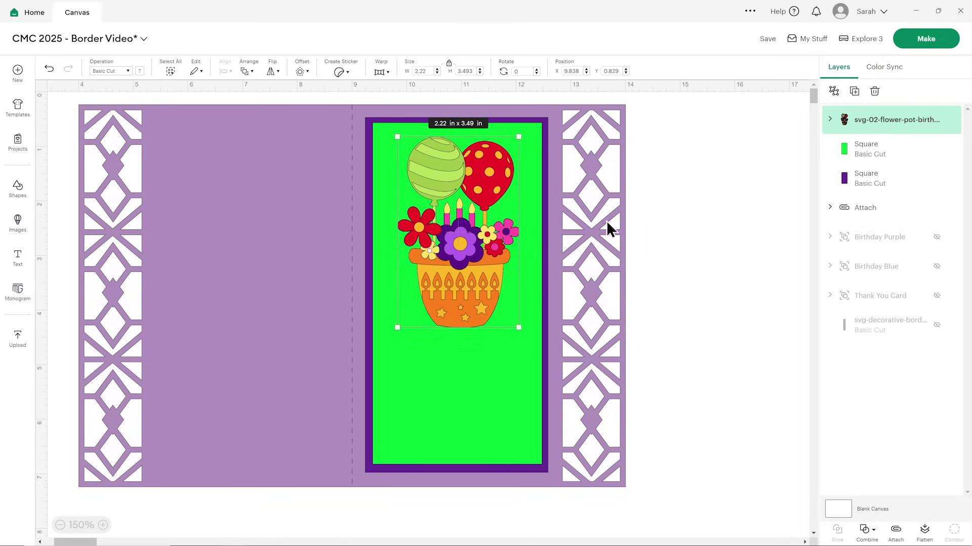
Step: Create a narrow rounded-corner offset around the bottom yellow layer of the flower pot image
click(830, 120)
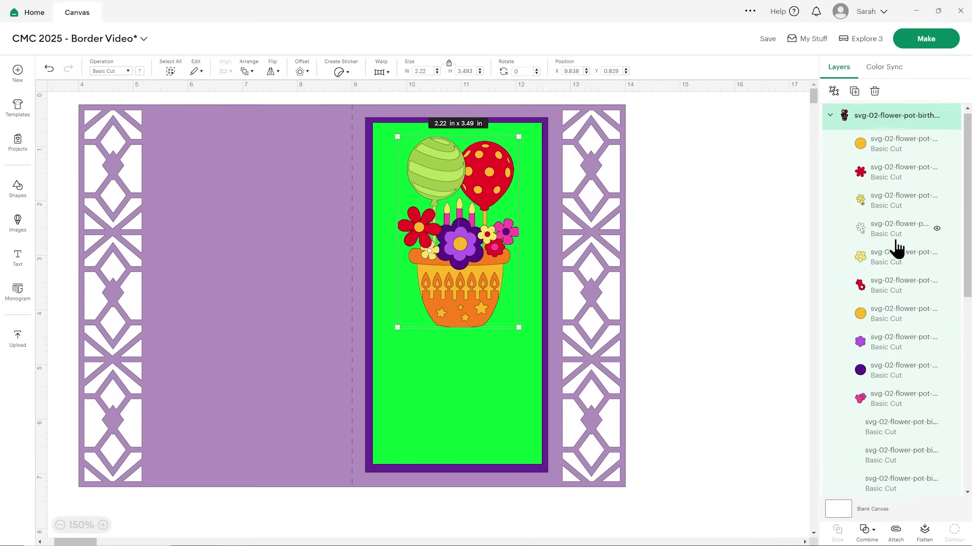
scroll(896, 242, down, 5)
click(879, 435)
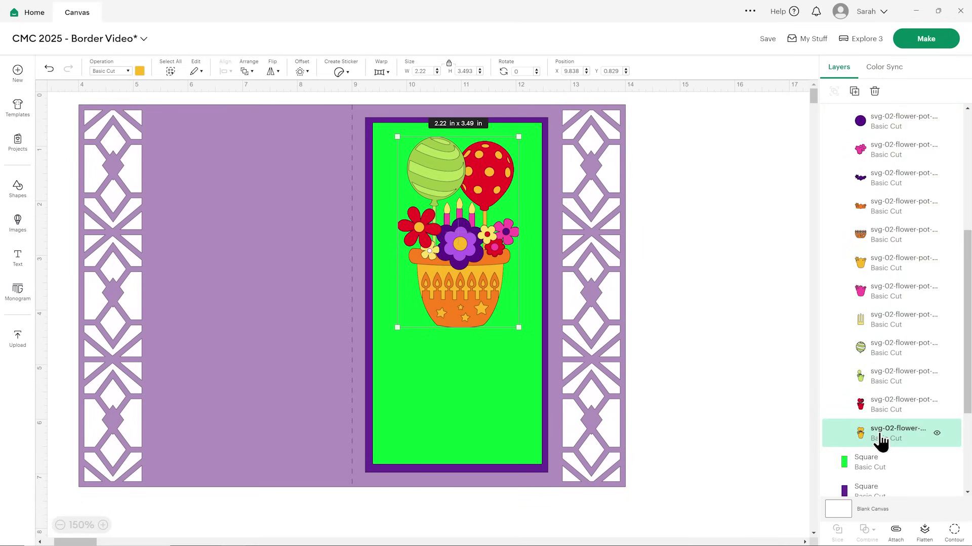
click(302, 72)
drag(314, 114, 309, 113)
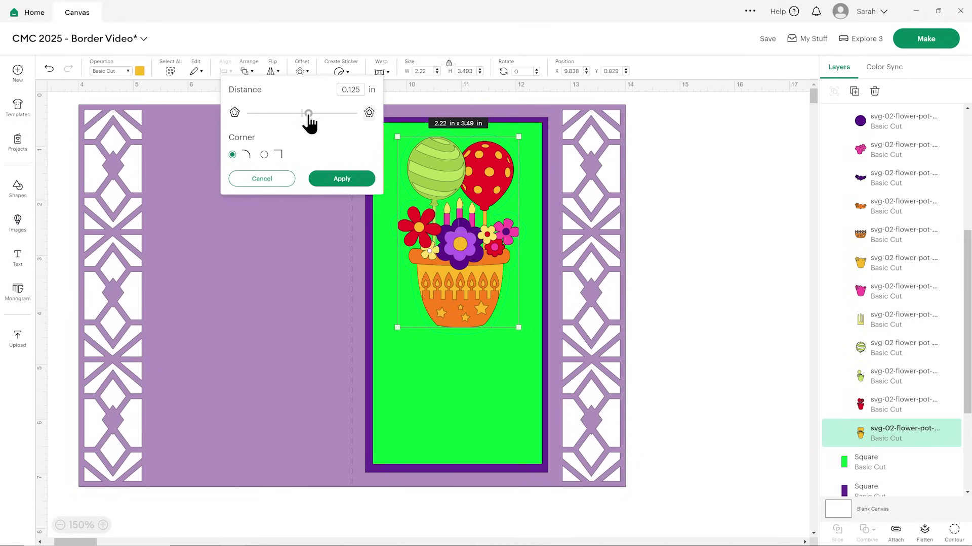
drag(309, 113, 307, 114)
click(341, 179)
Step: Recolor the flower pot's offset white and position the flower pot centrally over it
click(659, 275)
drag(456, 239, 452, 261)
scroll(896, 273, down, 5)
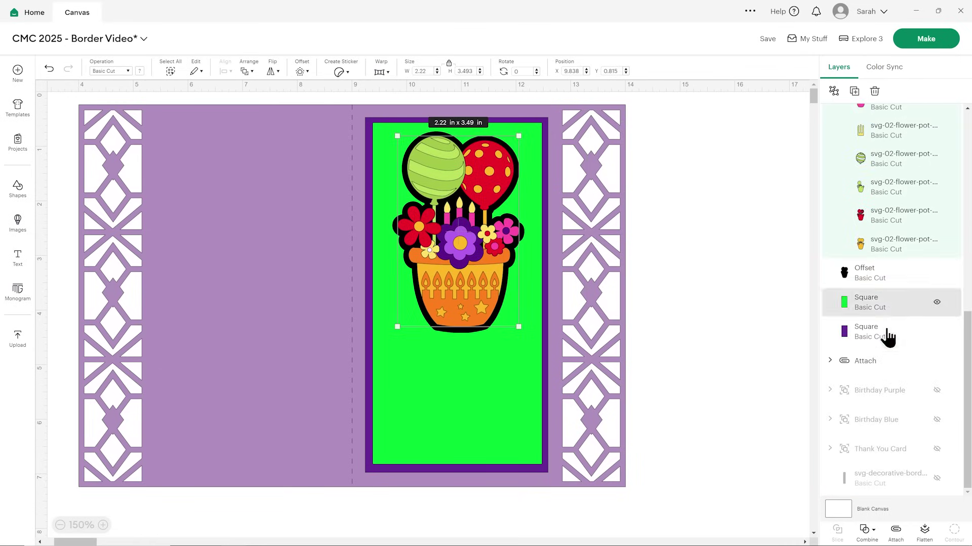
click(875, 286)
click(140, 71)
click(214, 126)
click(656, 184)
drag(482, 251, 473, 254)
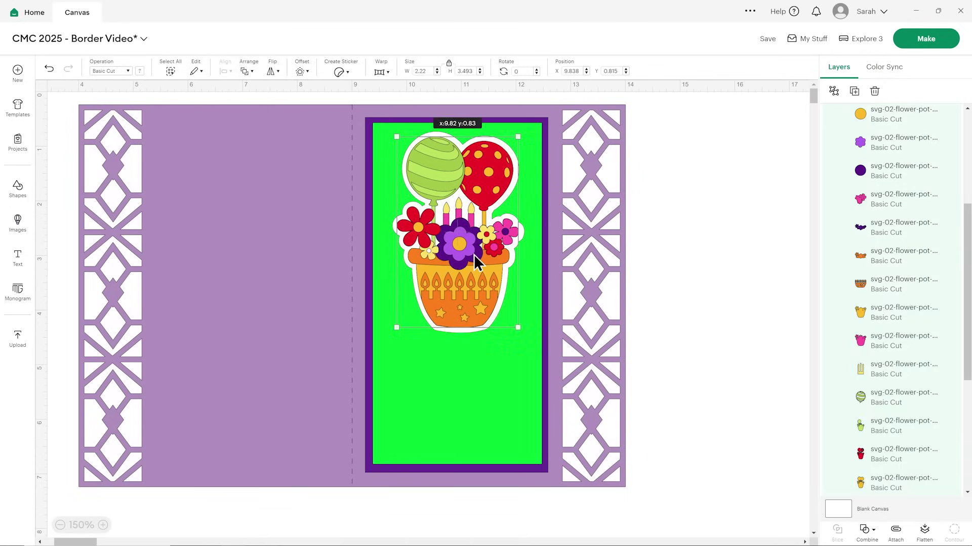
click(576, 170)
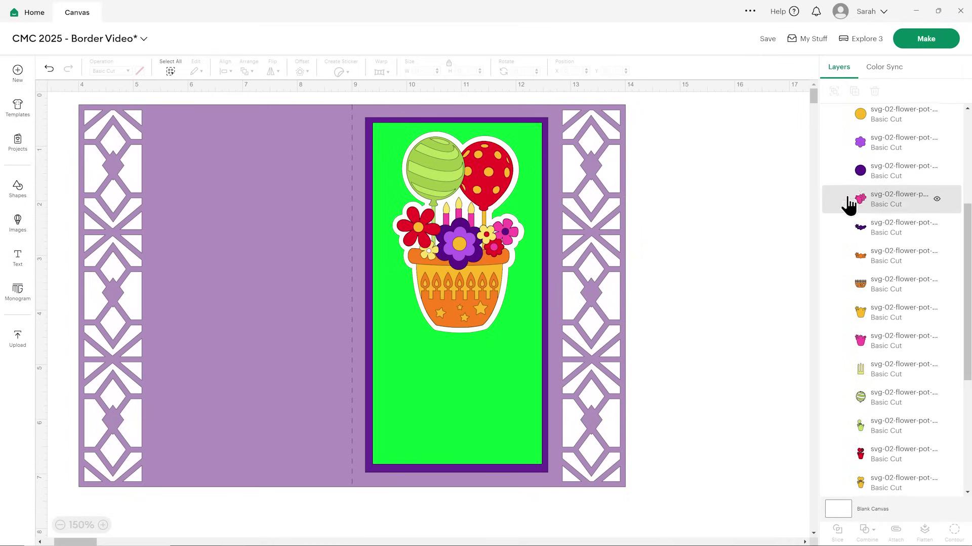
Step: Try to resize the white offset behind the flower pot and undo the changes
scroll(881, 192, up, 4)
click(833, 120)
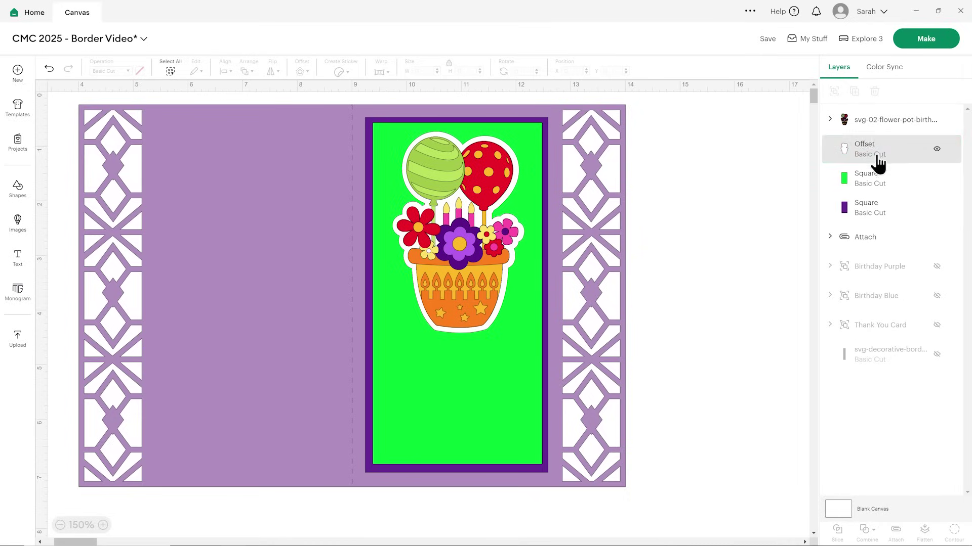
click(876, 152)
drag(390, 332, 391, 340)
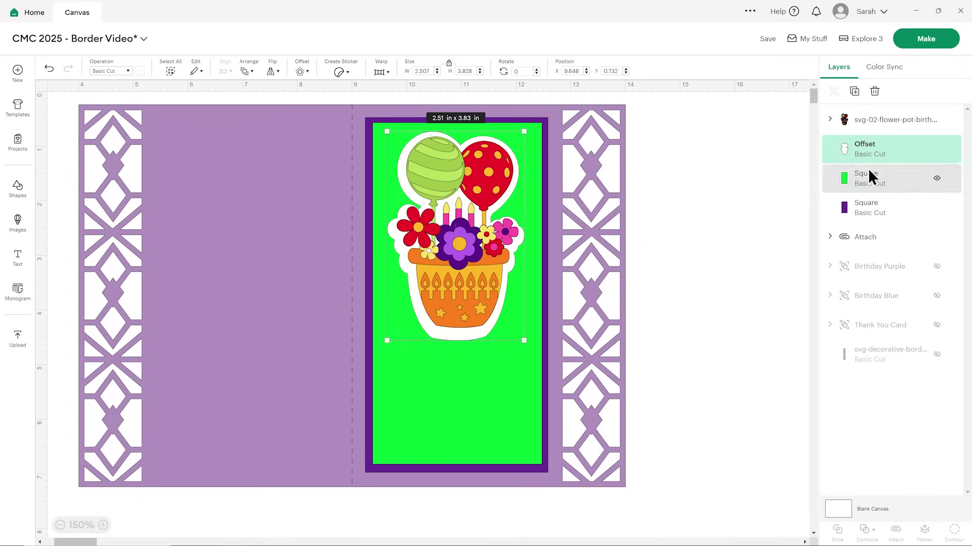
key(ctrl+z)
click(830, 120)
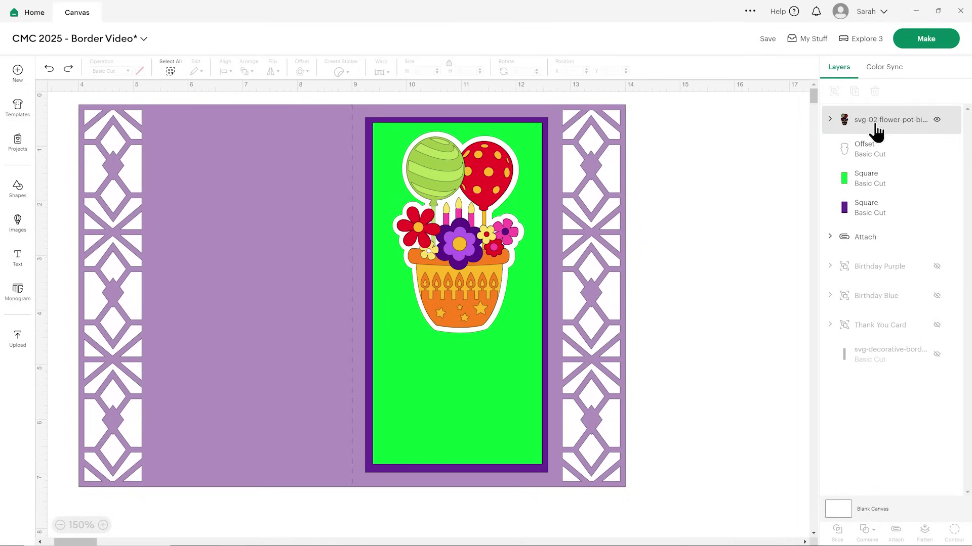
click(868, 149)
shift+click(891, 121)
drag(529, 331, 525, 332)
key(ctrl+z)
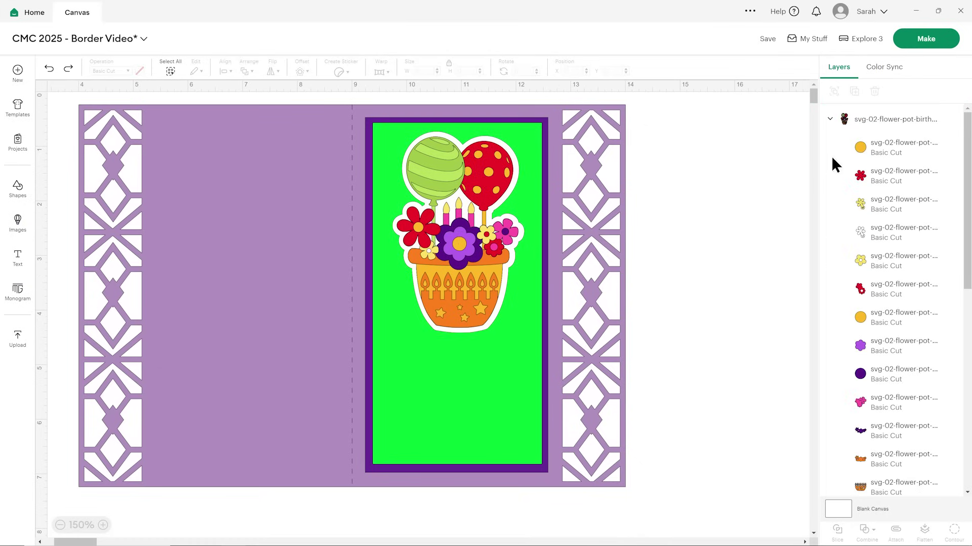
Step: Enlarge the flower pot and its white offset together until the pot is about 2.55 x 4 in, and center them across the green panel
click(830, 120)
click(860, 127)
shift+click(863, 151)
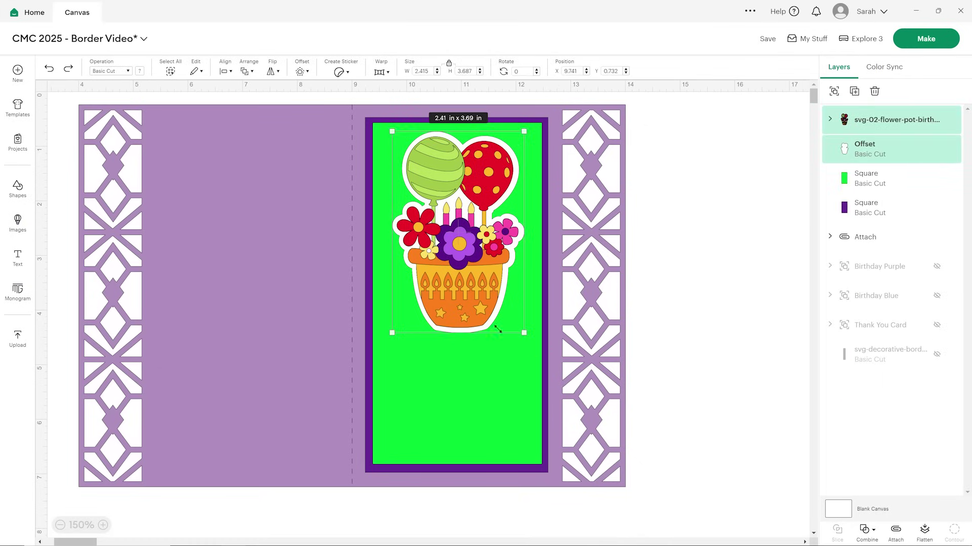
drag(393, 333, 383, 347)
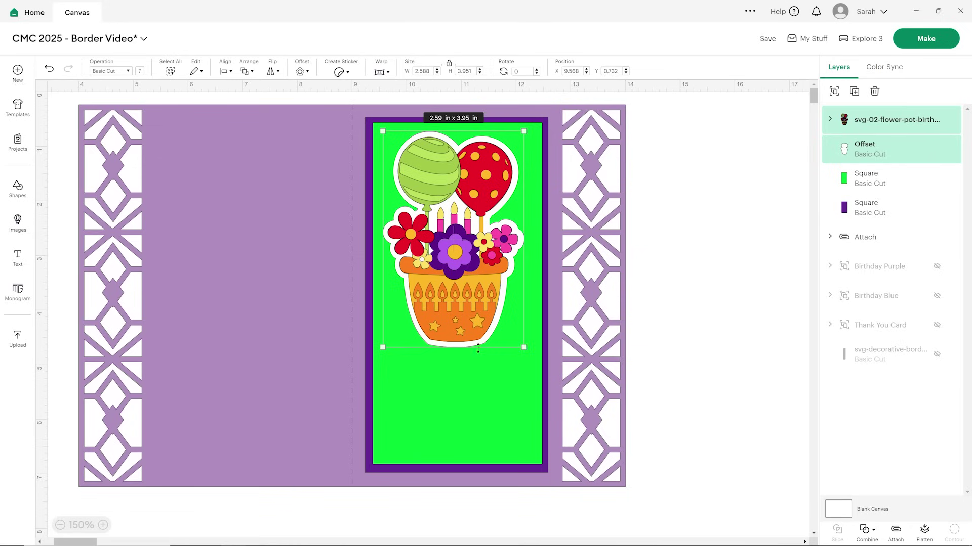
drag(524, 349, 535, 363)
drag(480, 322, 478, 322)
click(712, 229)
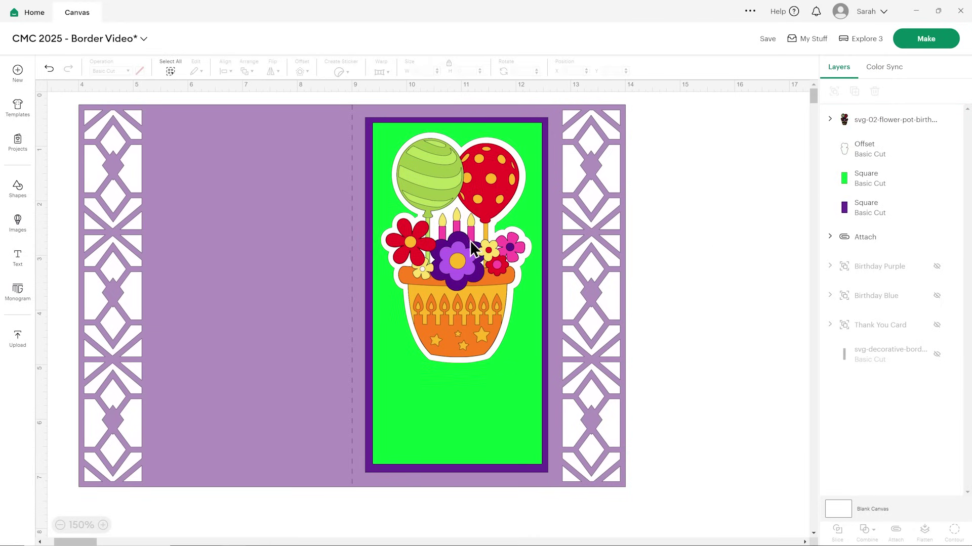
click(451, 288)
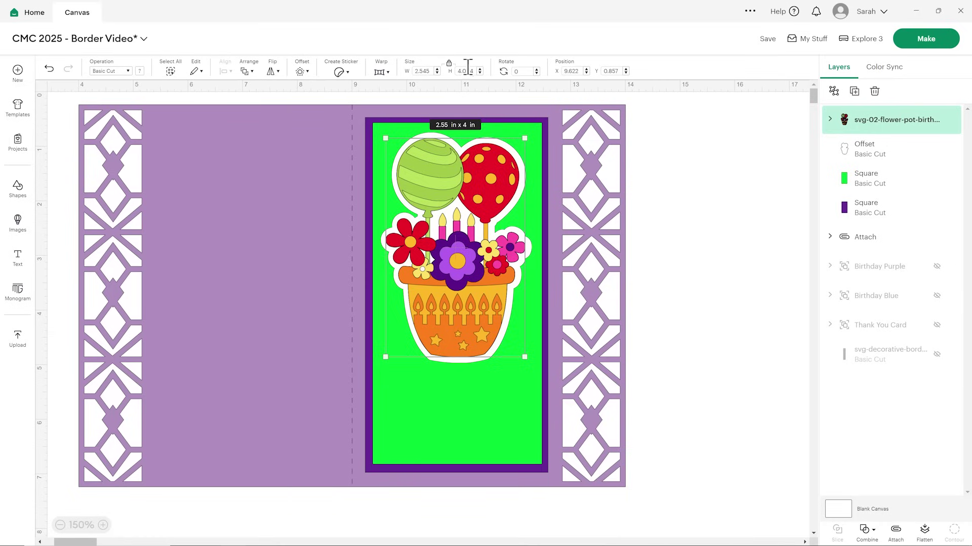
click(704, 240)
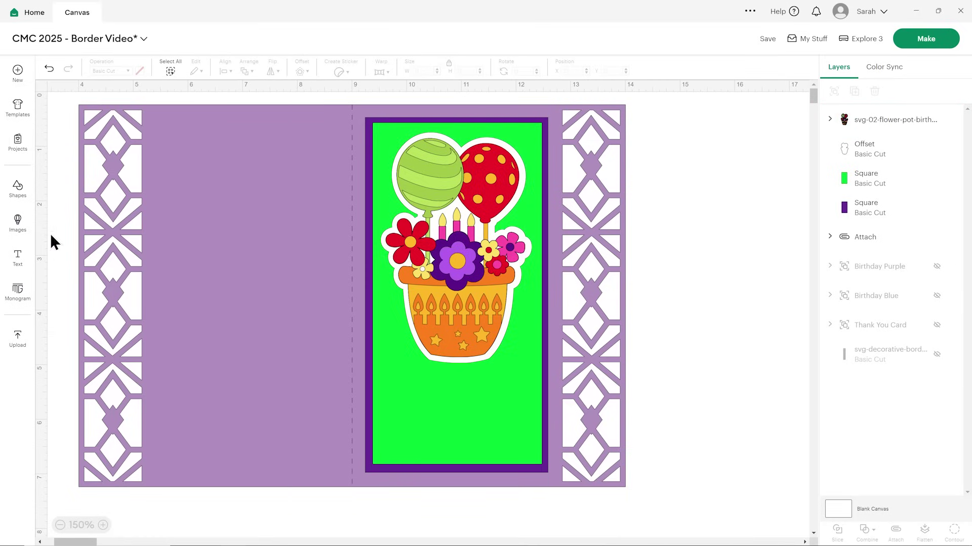
Step: Browse the image library for "happy birthday" with a changed filter selection
click(25, 228)
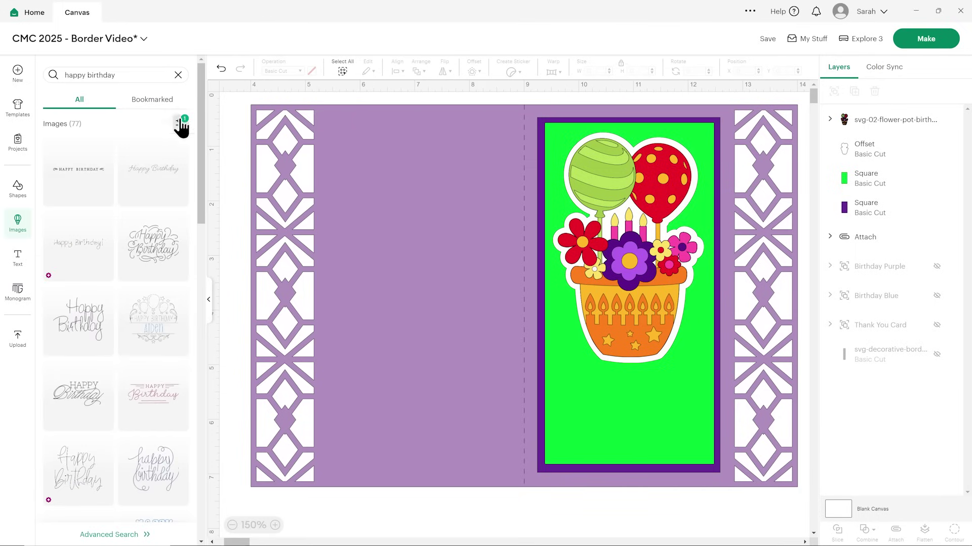
click(178, 133)
click(102, 223)
click(102, 223)
click(134, 118)
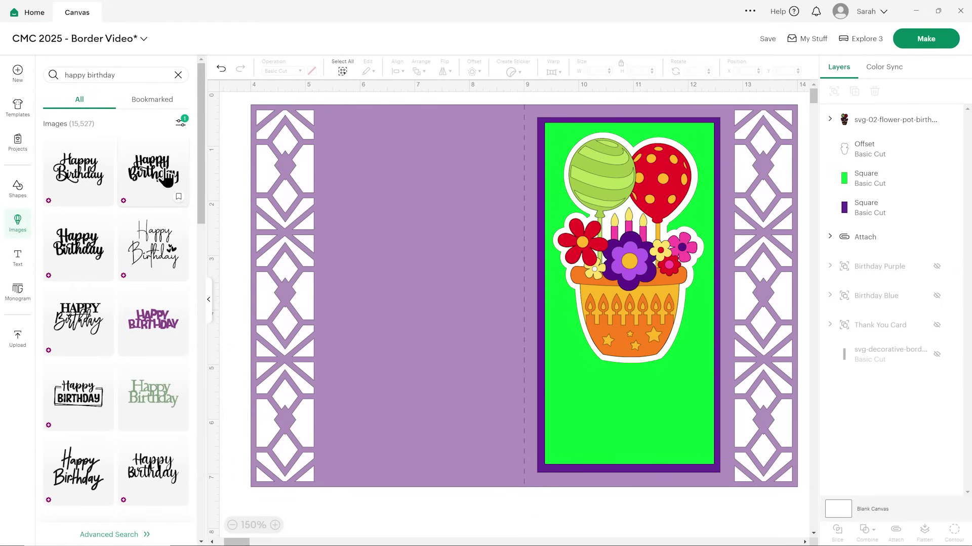
Step: Add the purple block-letter "Happy Birthday" image and place it about 2.11 x 0.84 in below the flower pot on the green panel
click(153, 320)
drag(721, 339, 468, 238)
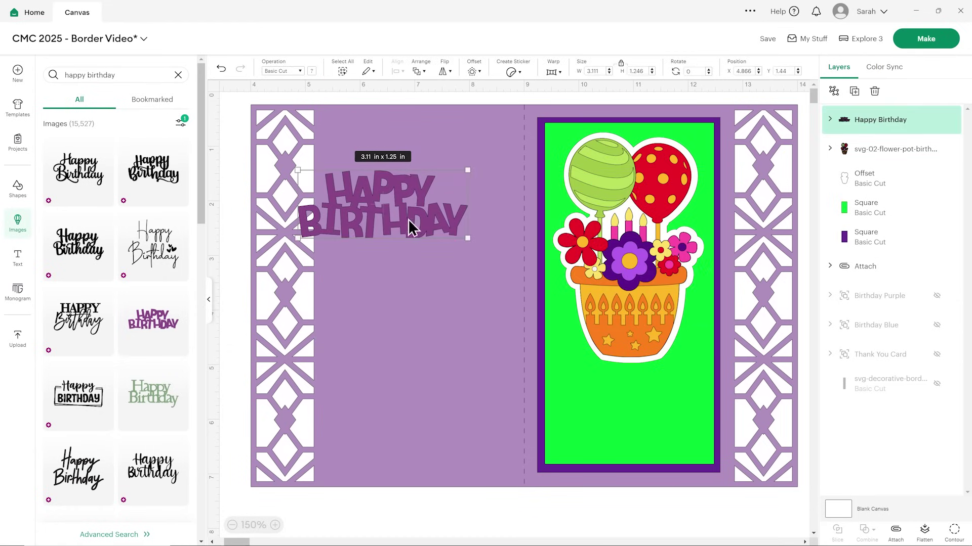
drag(368, 211, 653, 440)
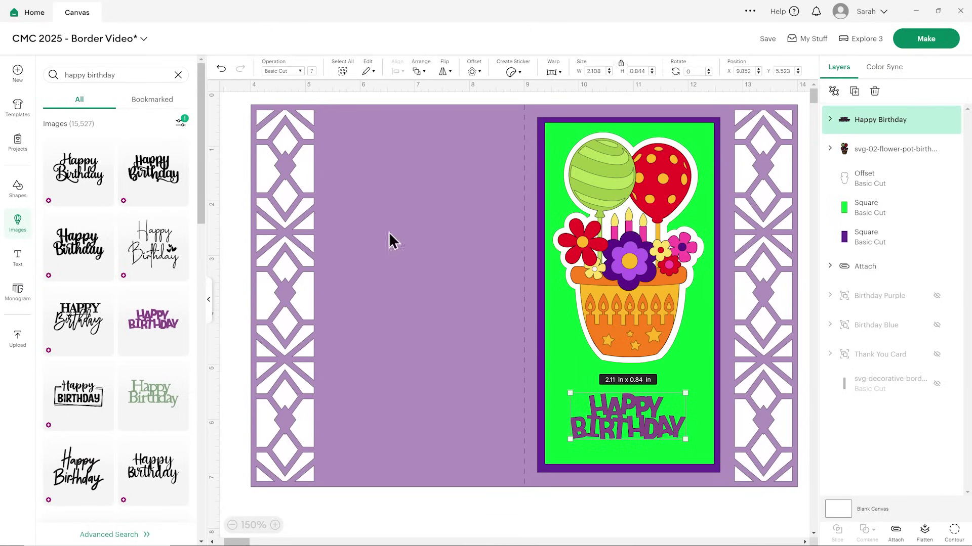
click(212, 303)
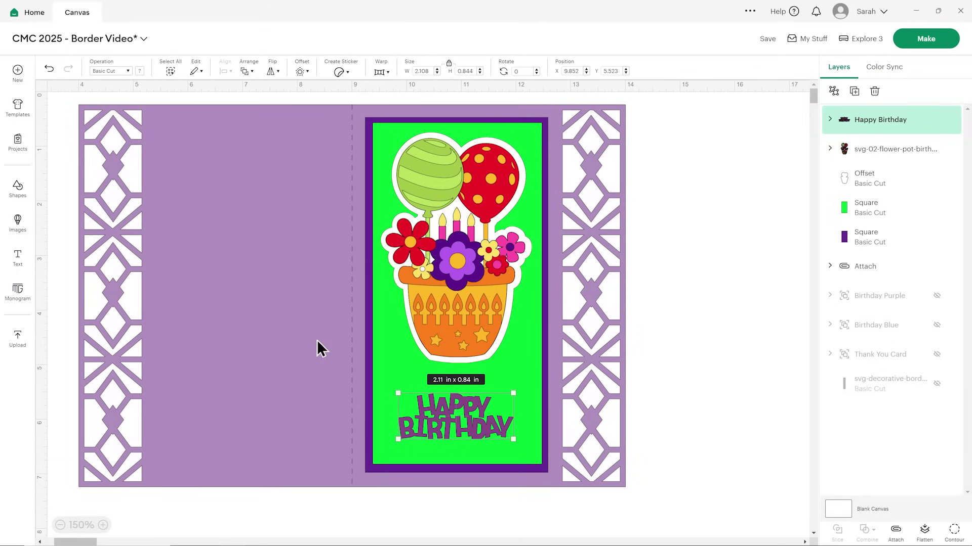
Step: Recolor the "Happy Birthday" greeting light purple
click(139, 71)
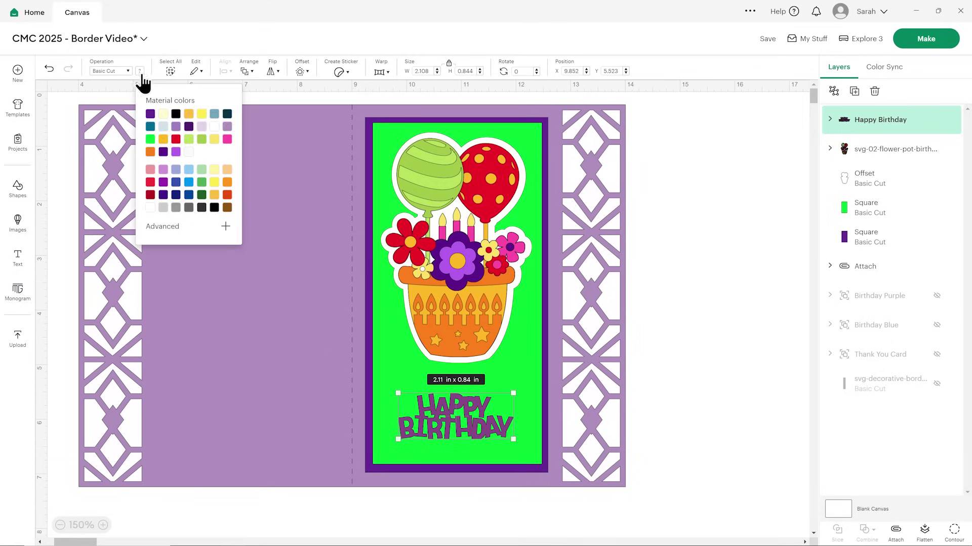
click(175, 126)
click(742, 347)
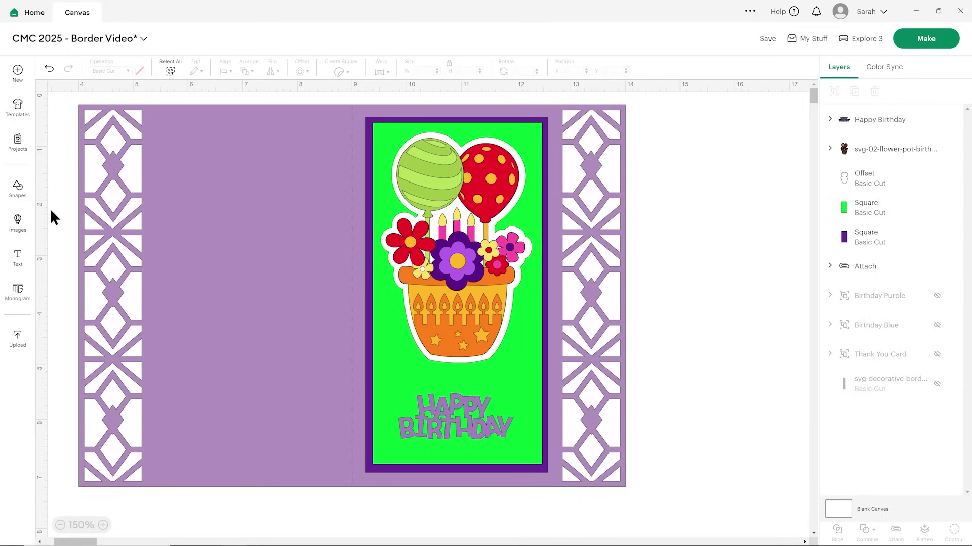
Step: Add a square, send it behind the greeting, and stretch it into a rectangle about 2.32 x 1.12 in around the words
click(18, 190)
click(141, 219)
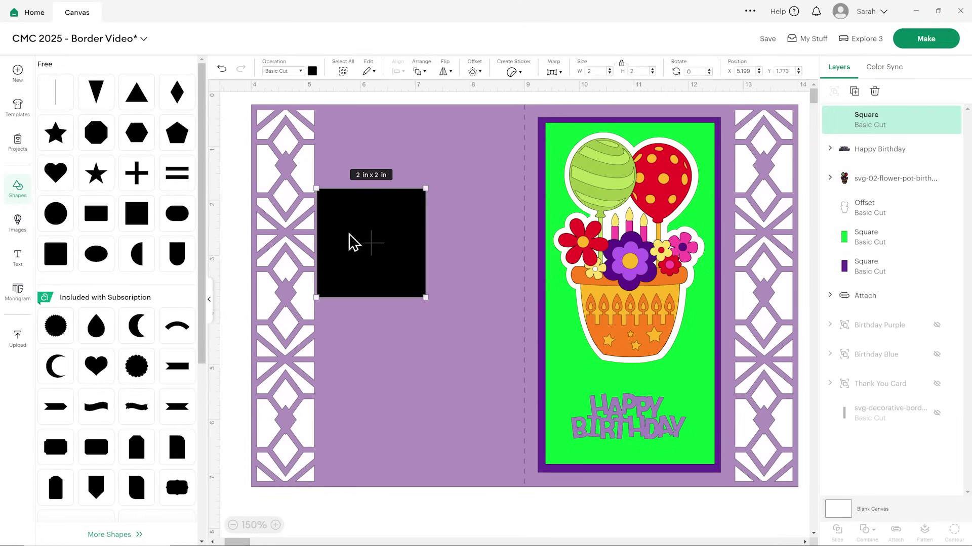
drag(351, 239, 401, 321)
drag(426, 272, 426, 329)
click(418, 71)
click(447, 110)
drag(597, 410, 691, 412)
drag(618, 438, 618, 450)
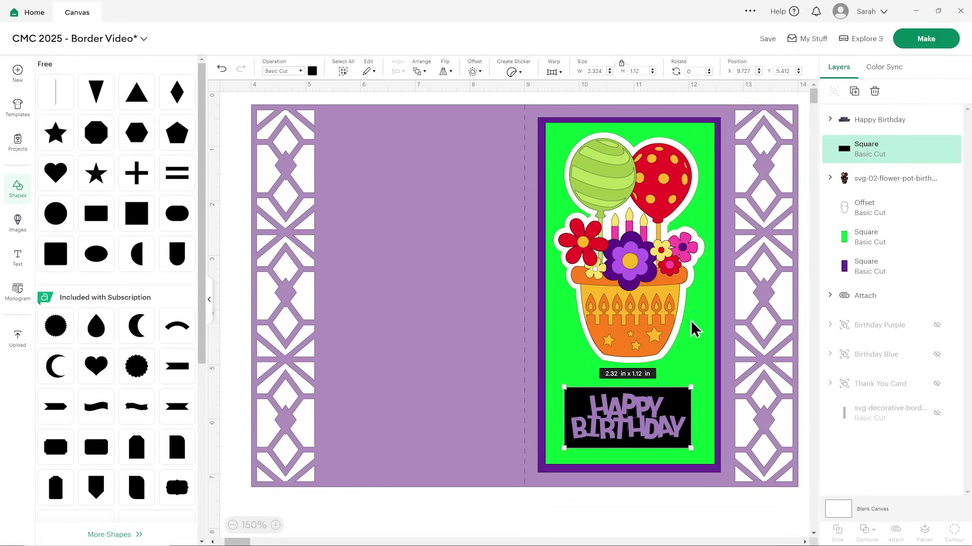
Step: Unlock the greeting rectangle's proportions, set its size to 2.35 x 1.15 in, and recolor it white
click(620, 64)
click(601, 71)
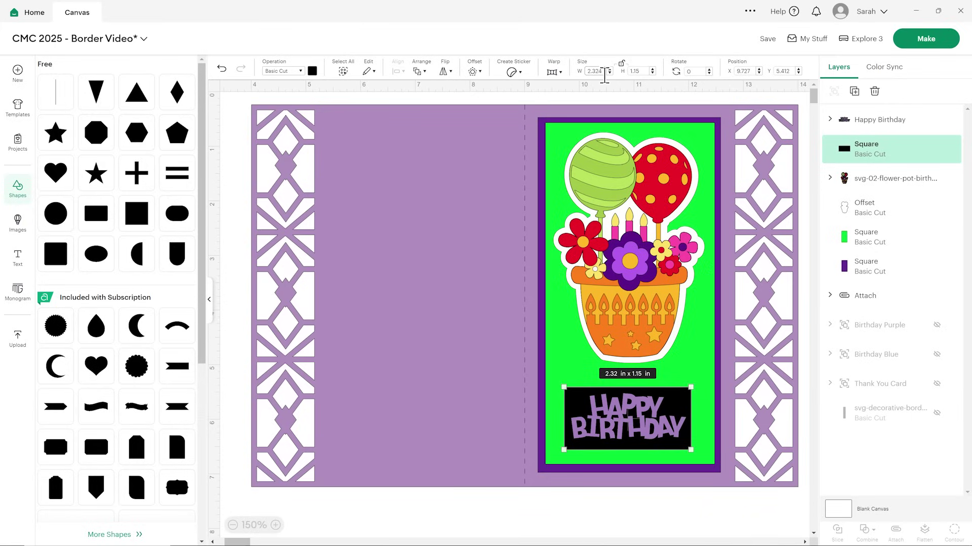
drag(595, 71, 603, 71)
click(667, 418)
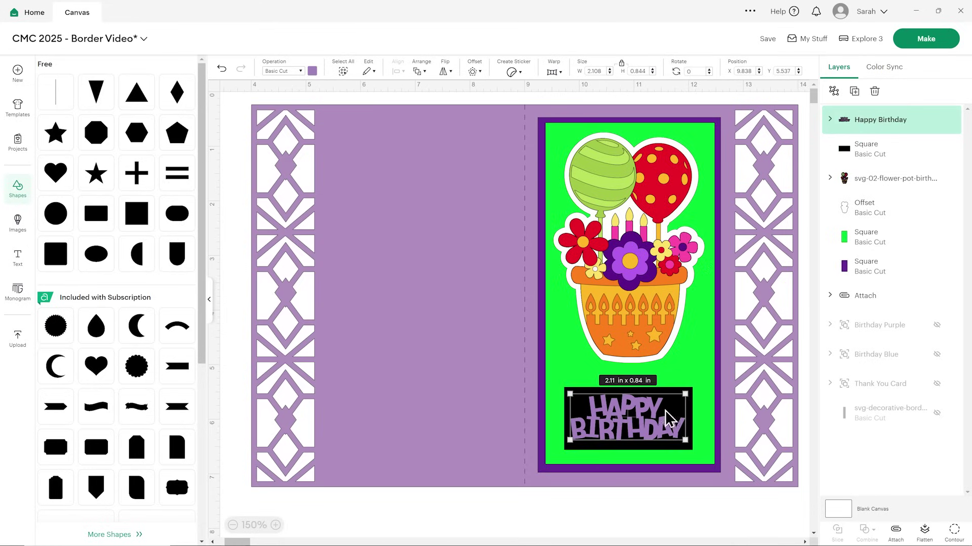
click(855, 152)
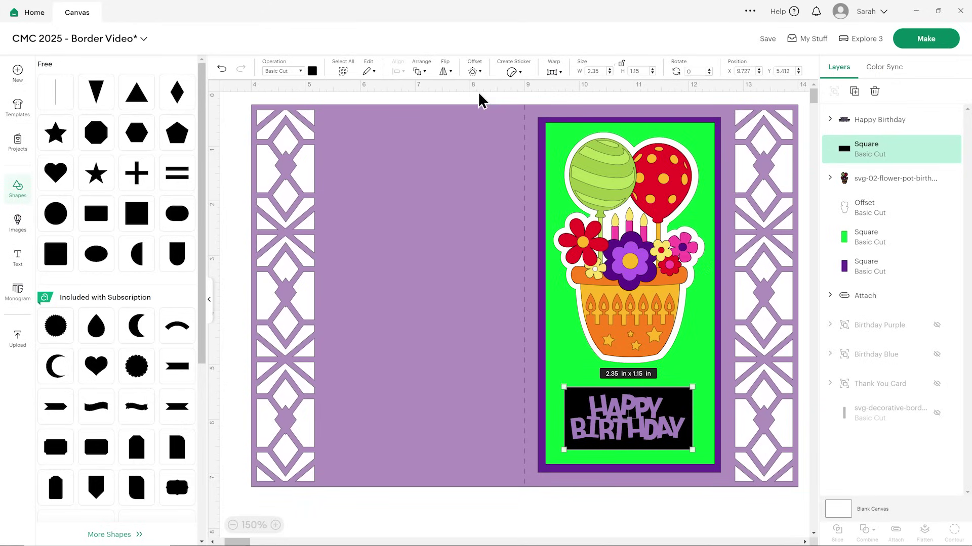
click(312, 71)
click(387, 126)
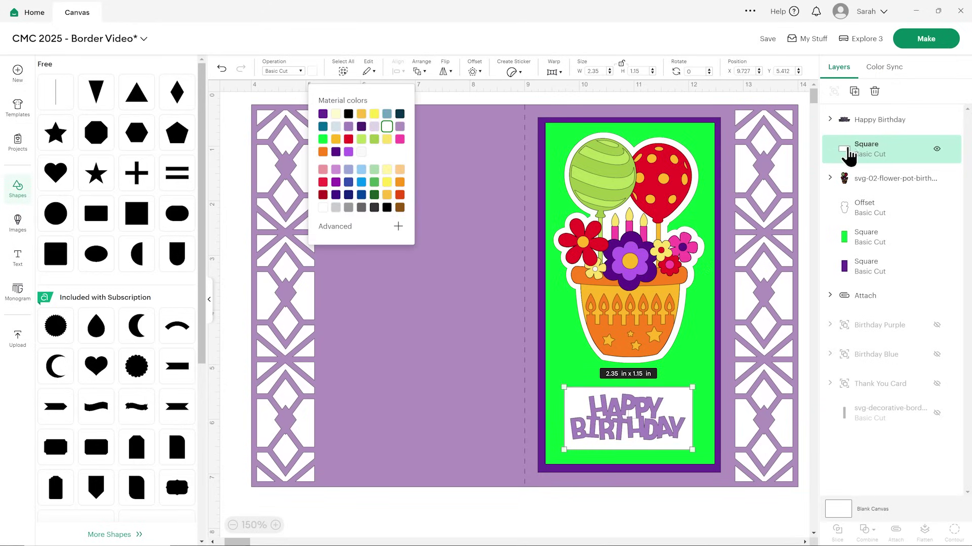
Step: Create a square-cornered offset around the white greeting rectangle, about 2.57 x 1.37 in overall
click(849, 157)
click(473, 71)
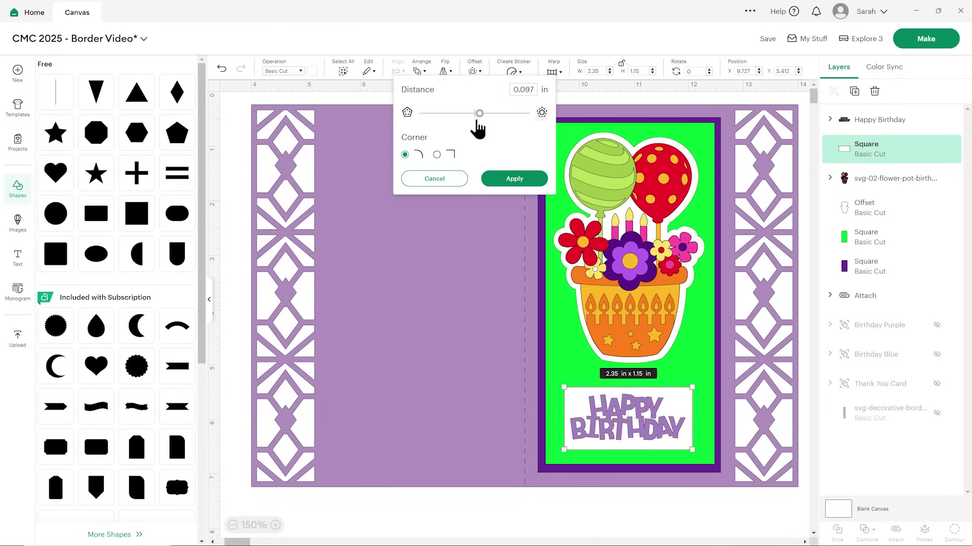
click(436, 154)
drag(525, 90, 540, 96)
text(25)
key(Return)
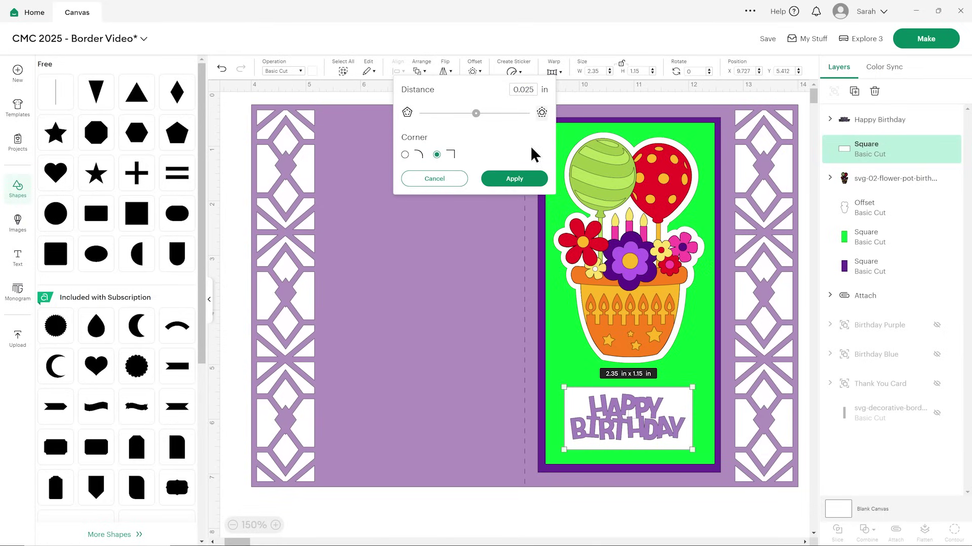
drag(523, 86, 543, 89)
drag(476, 113, 479, 114)
click(515, 182)
Step: Recolor the greeting rectangle's offset dark purple to match the panel border
click(312, 71)
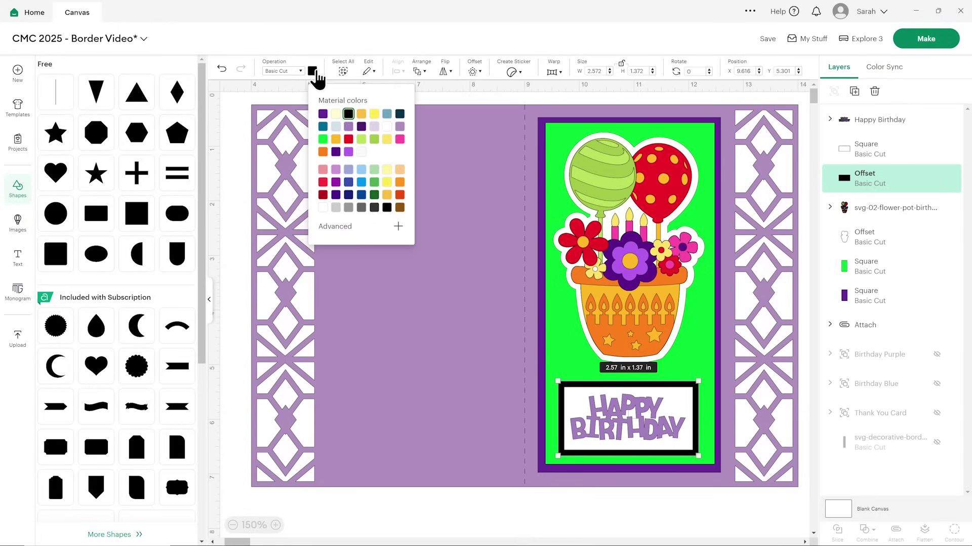
click(324, 118)
click(471, 189)
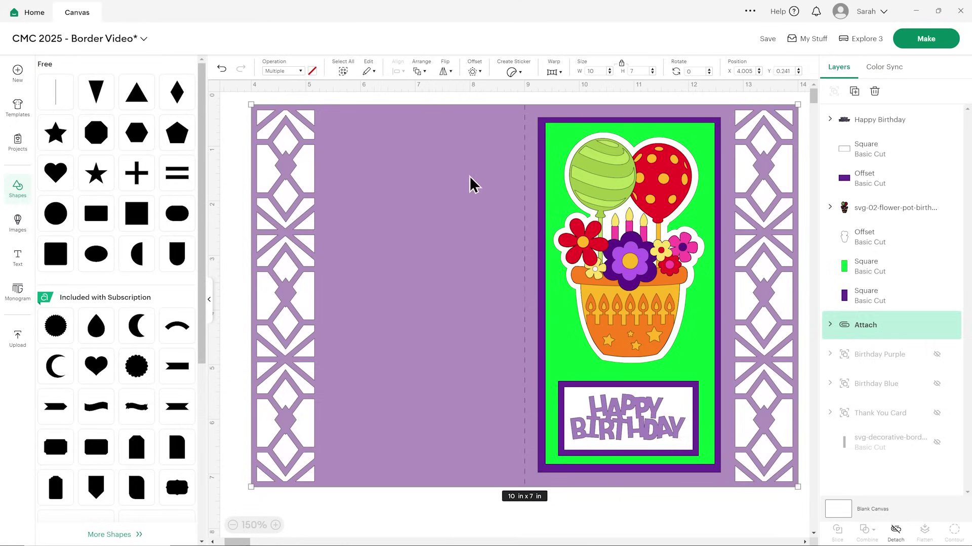
scroll(476, 185, down, 1)
click(566, 349)
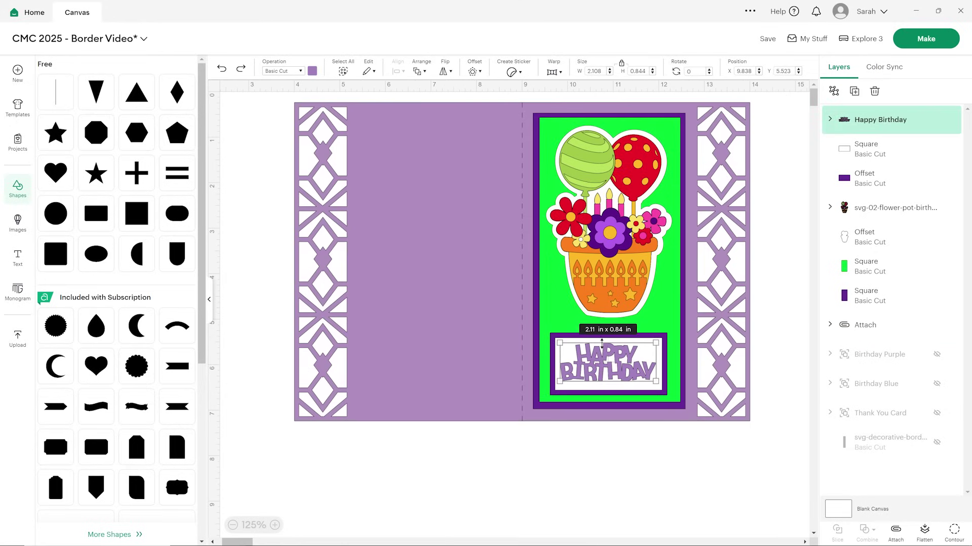
click(312, 71)
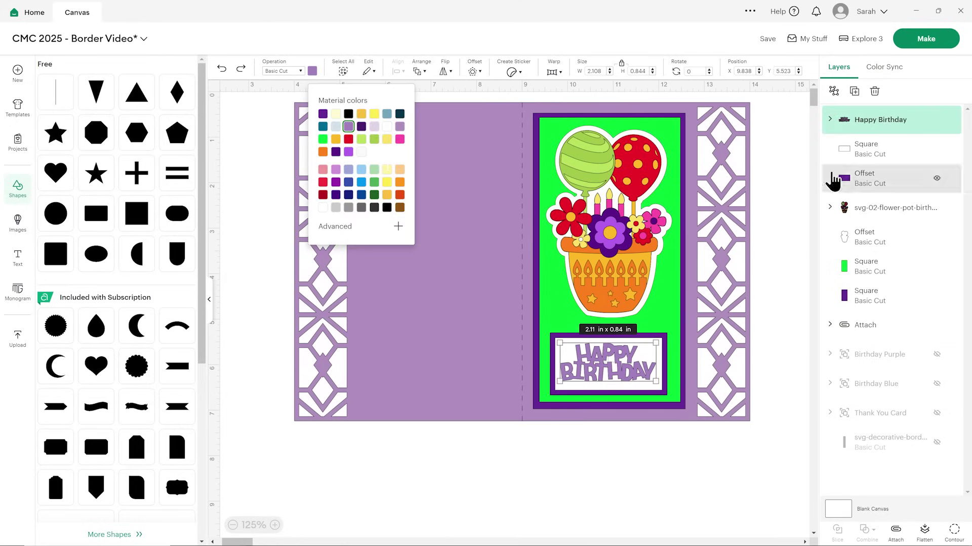
click(780, 174)
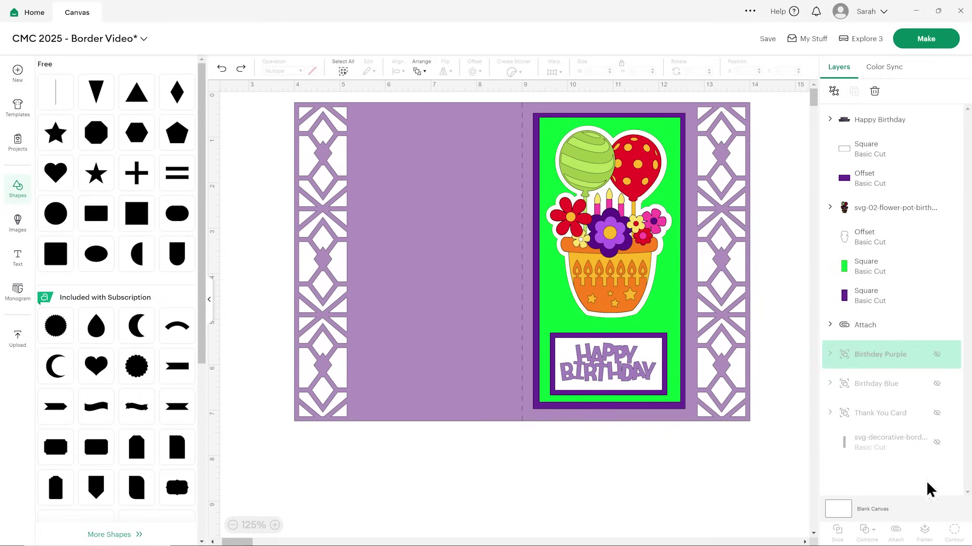
Step: Delete the hidden Birthday Purple, Birthday Blue, Thank You Card and decorative border layers
click(874, 91)
click(875, 91)
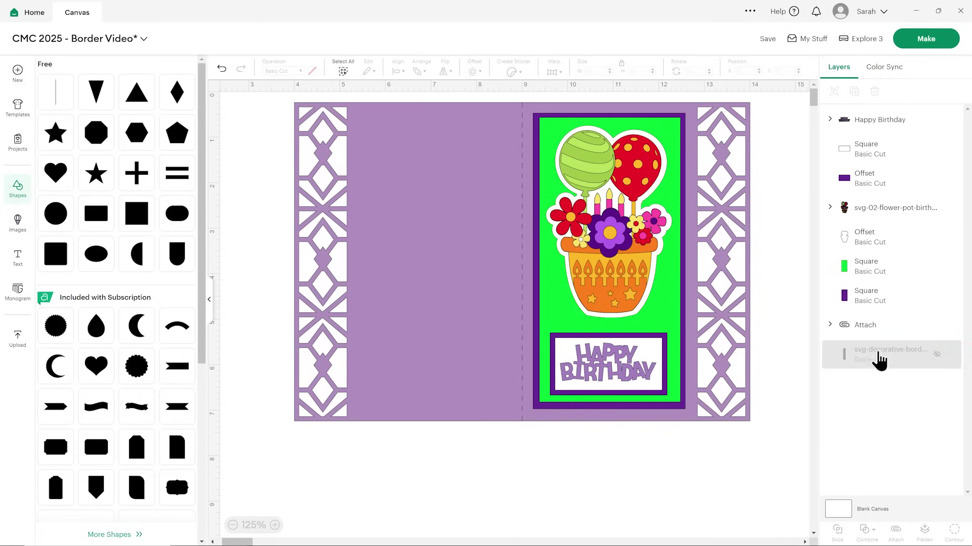
click(875, 91)
click(875, 91)
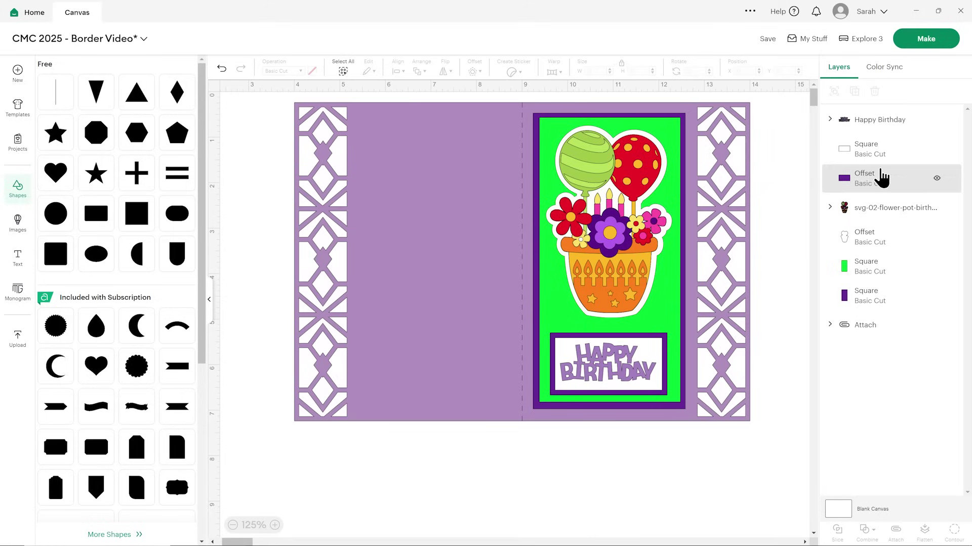
Step: Save a copy of the project as "CMC 2025 - Border Video - Flower Pot" in the CMC 2025 collection
click(769, 43)
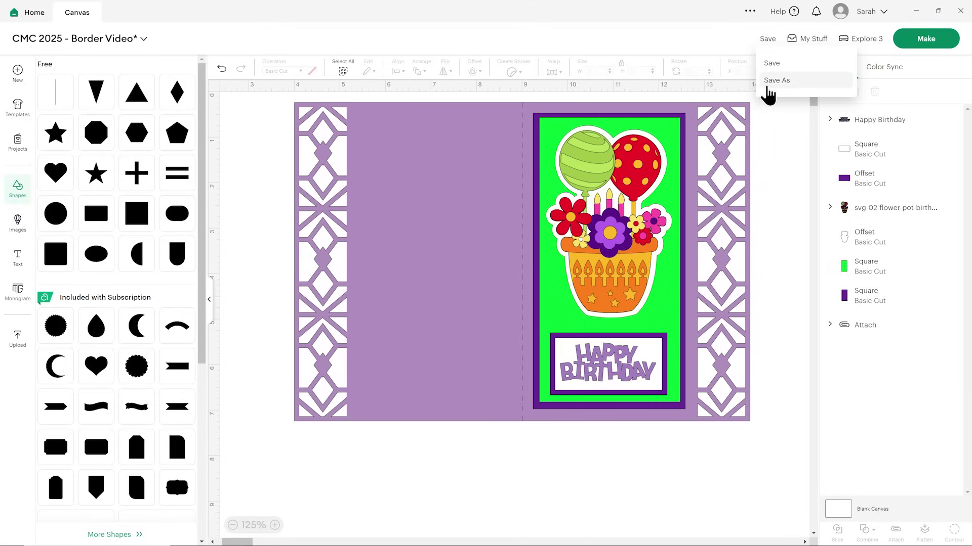
click(770, 81)
drag(364, 73, 456, 71)
click(440, 73)
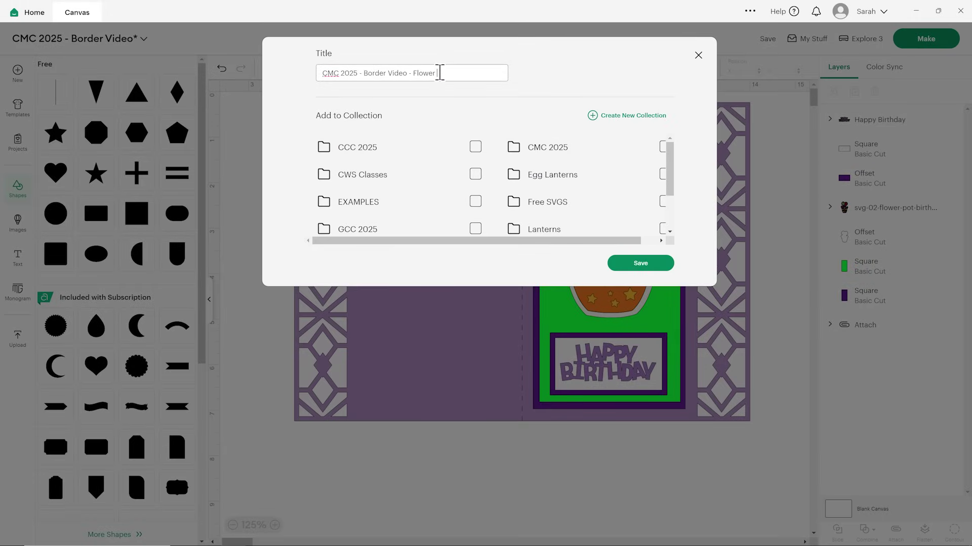
click(540, 152)
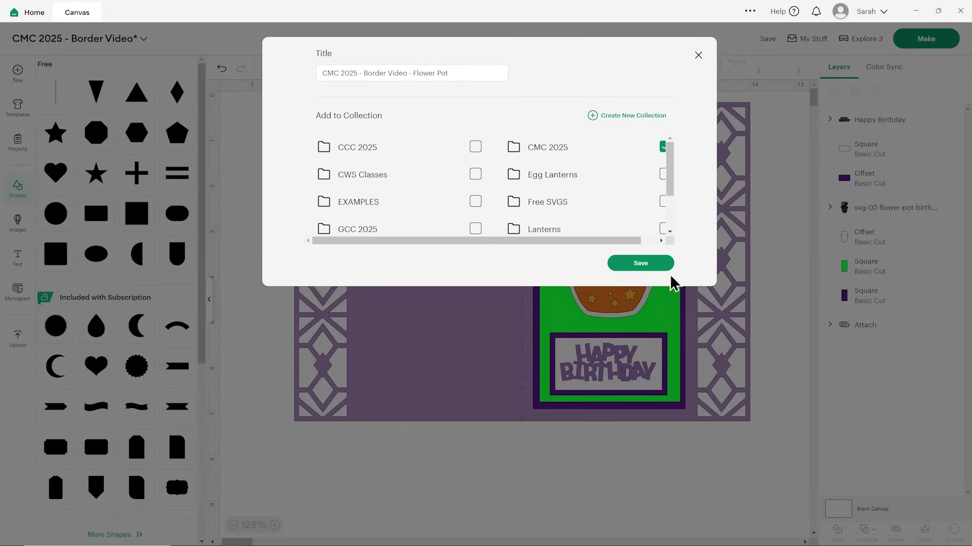
click(659, 267)
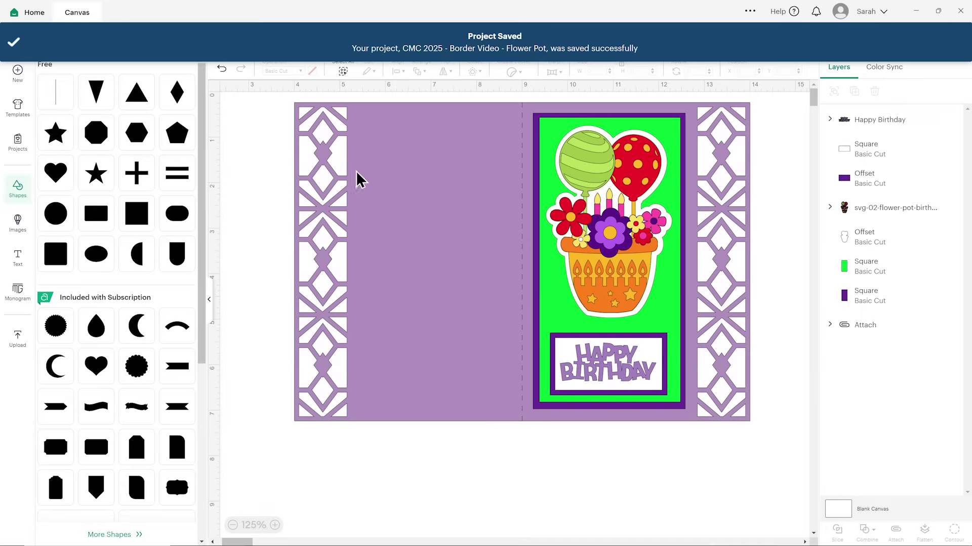
click(340, 169)
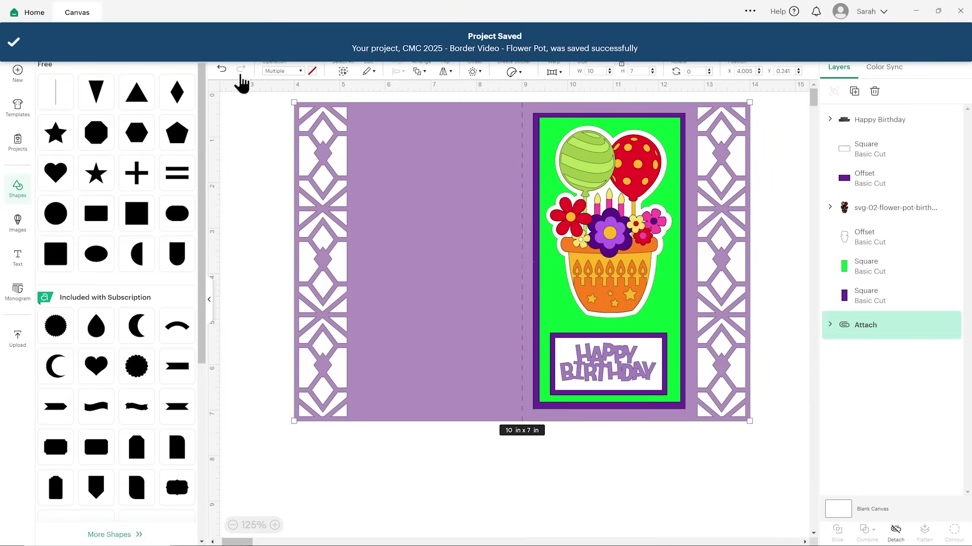
click(623, 349)
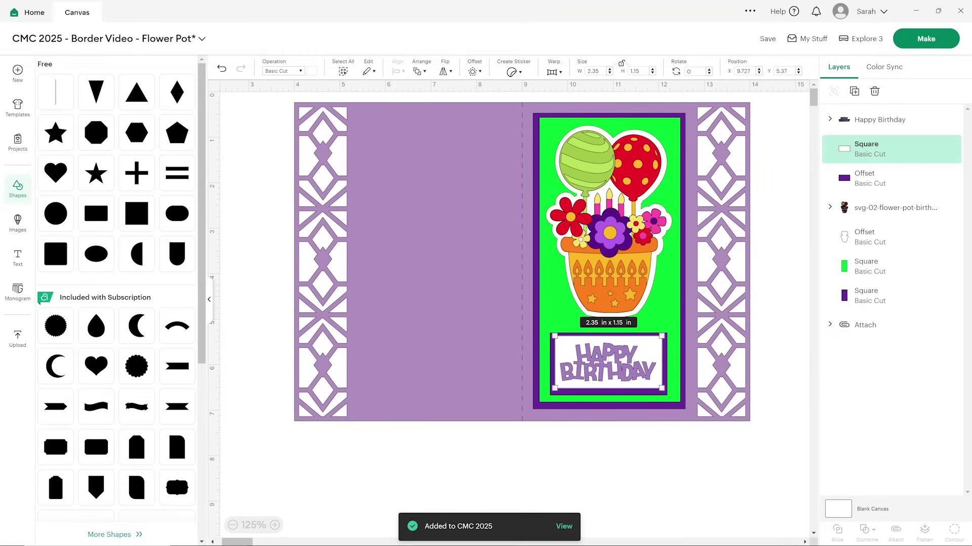
click(635, 363)
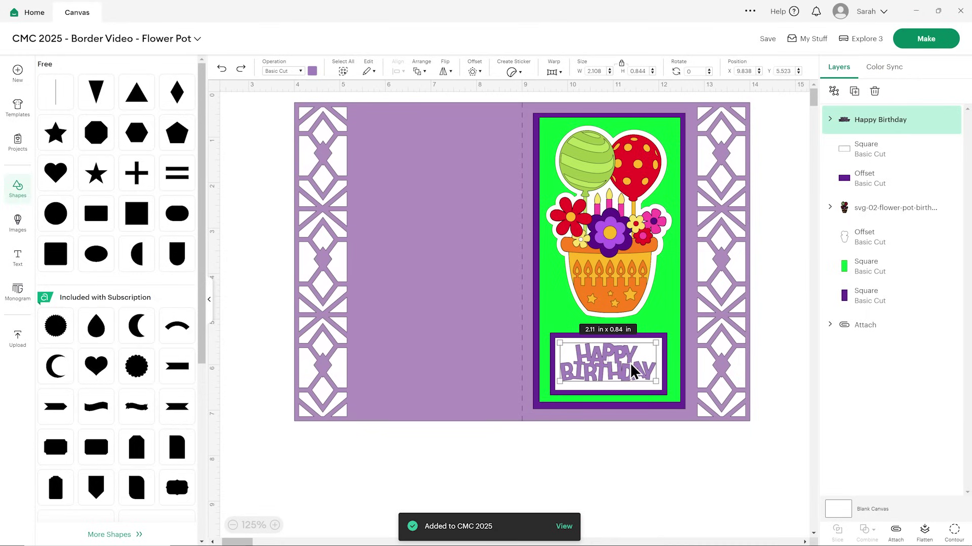
click(312, 71)
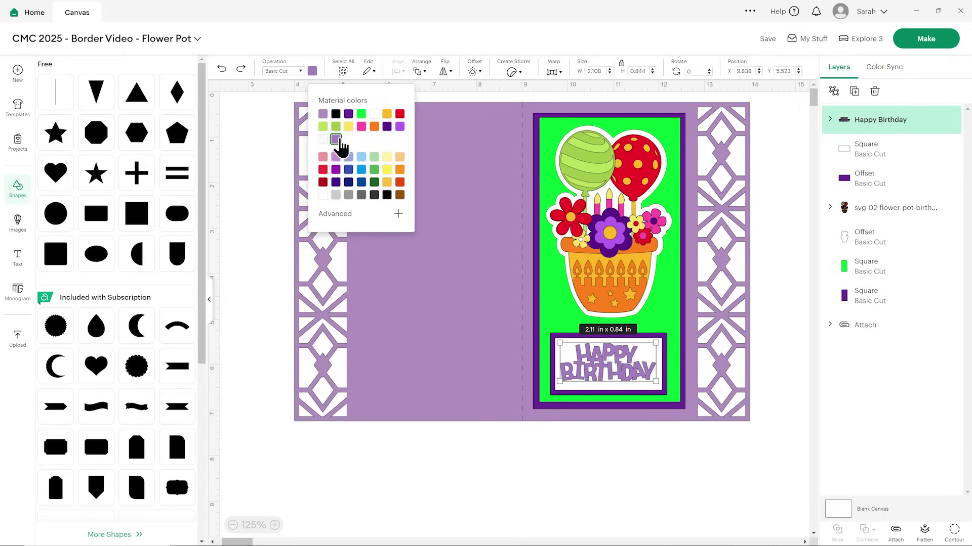
click(786, 229)
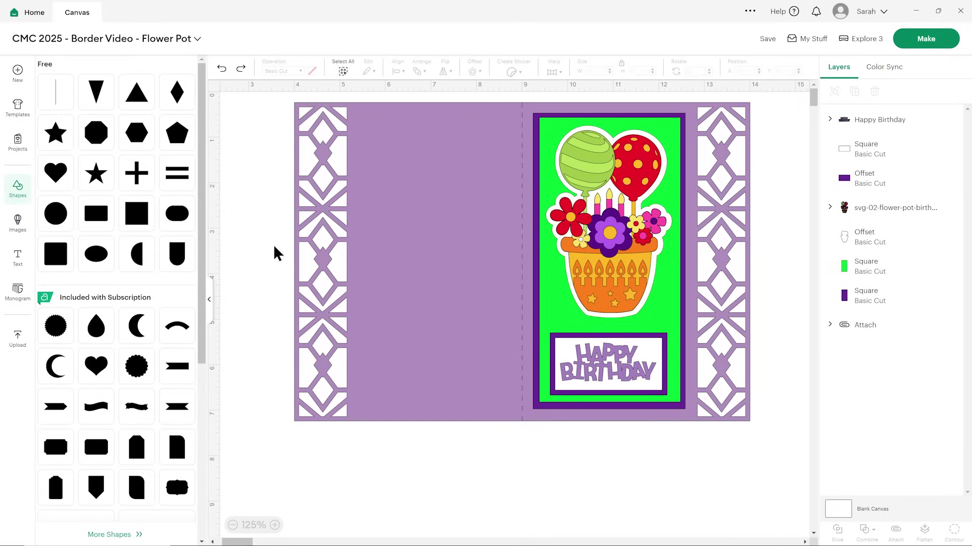
Step: Sync the dark purple panel and greeting offset to color #5B178B, and the greeting to the card base's #B08FC2
click(209, 299)
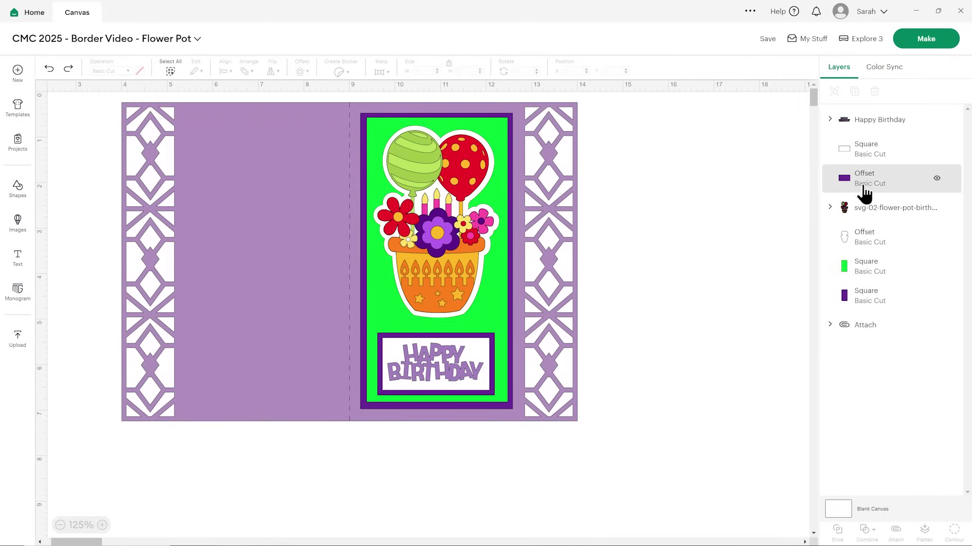
click(881, 70)
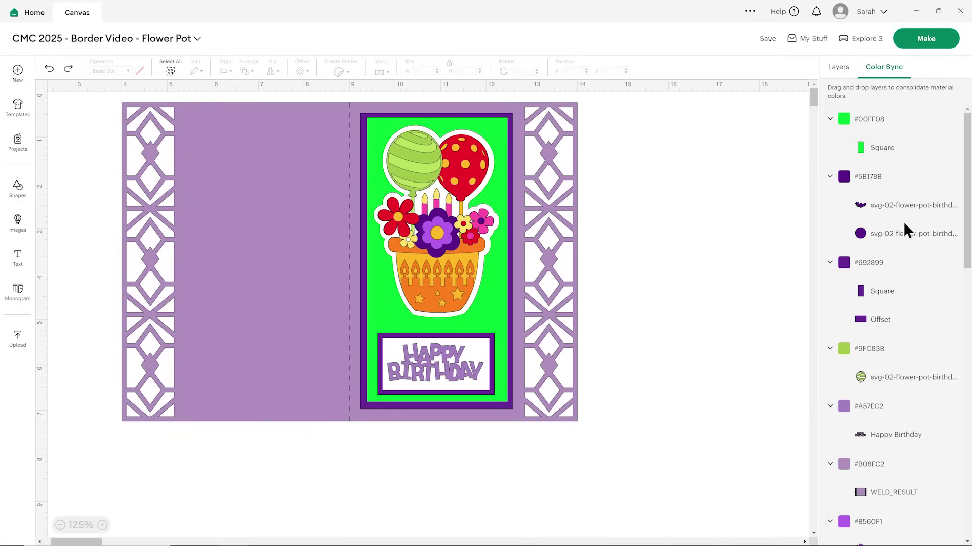
drag(870, 263, 870, 220)
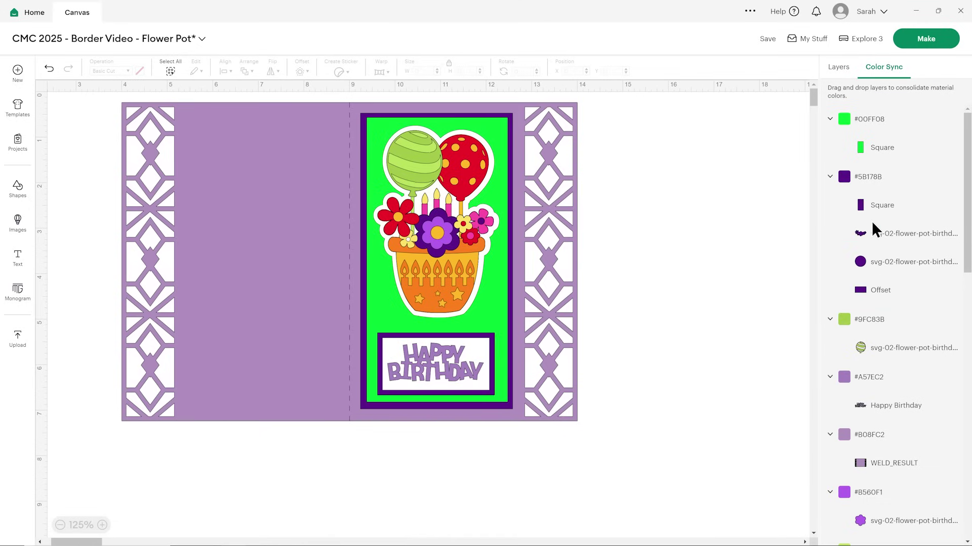
scroll(909, 211, down, 3)
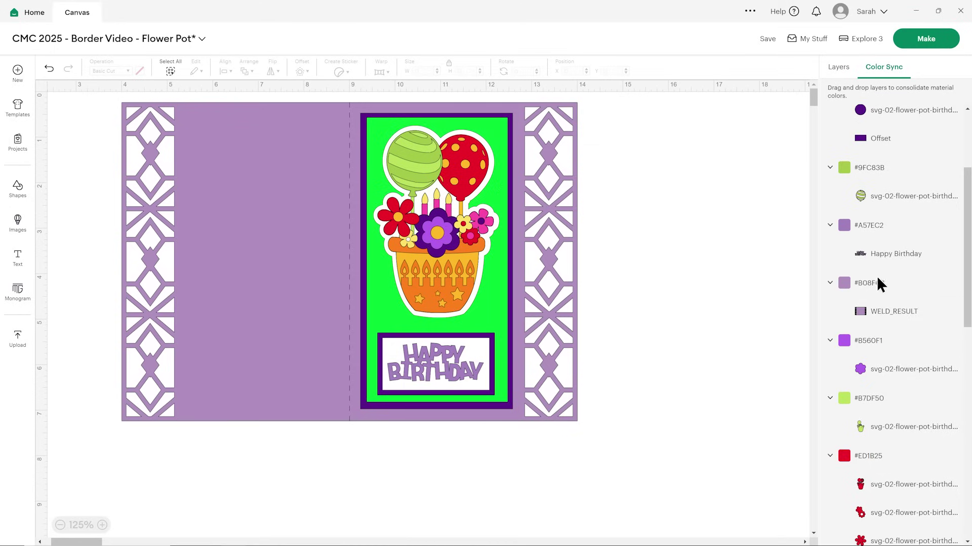
mouse_move(869, 264)
mouse_down()
mouse_move(872, 275)
mouse_move(885, 269)
mouse_up()
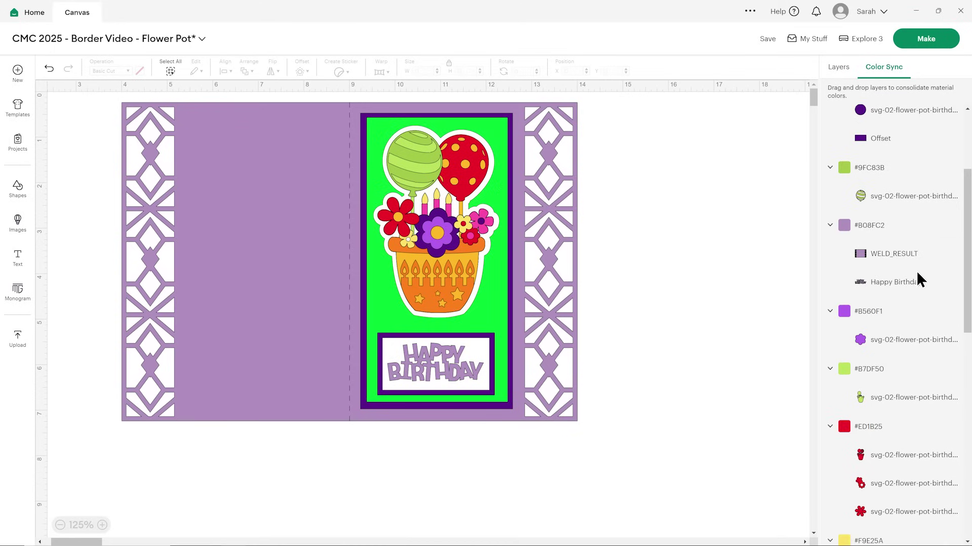
scroll(916, 280, down, 3)
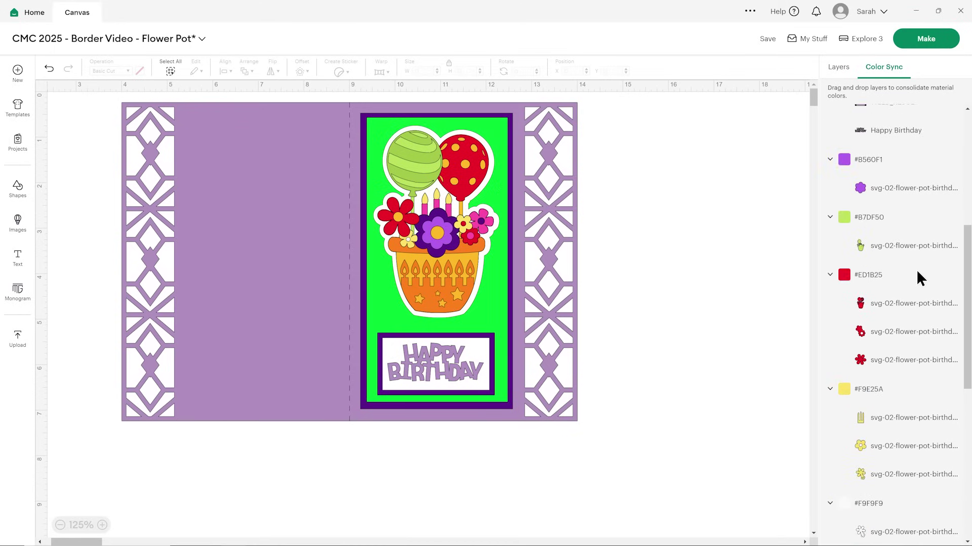
Step: Sync the #B560F1 flower layer to #B08FC2, collapse the orange, gold and pink color groups, and sync the #F9F9F9 layer to #FFFFFF
scroll(916, 278, up, 4)
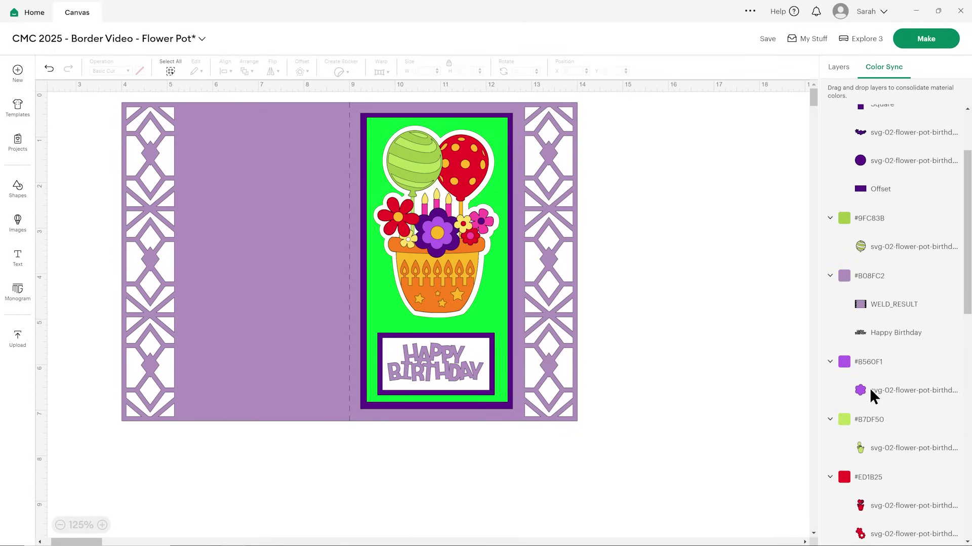
drag(869, 387, 870, 317)
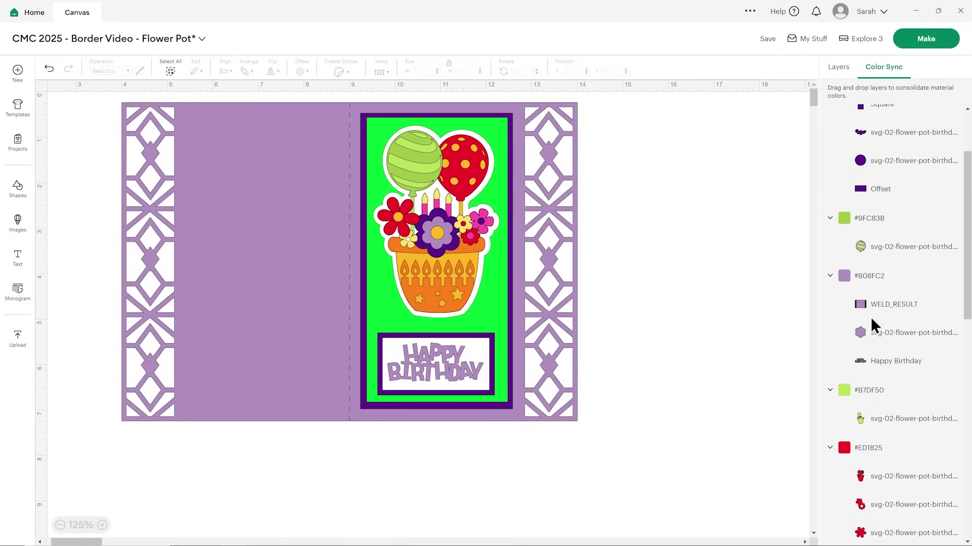
scroll(898, 328, down, 3)
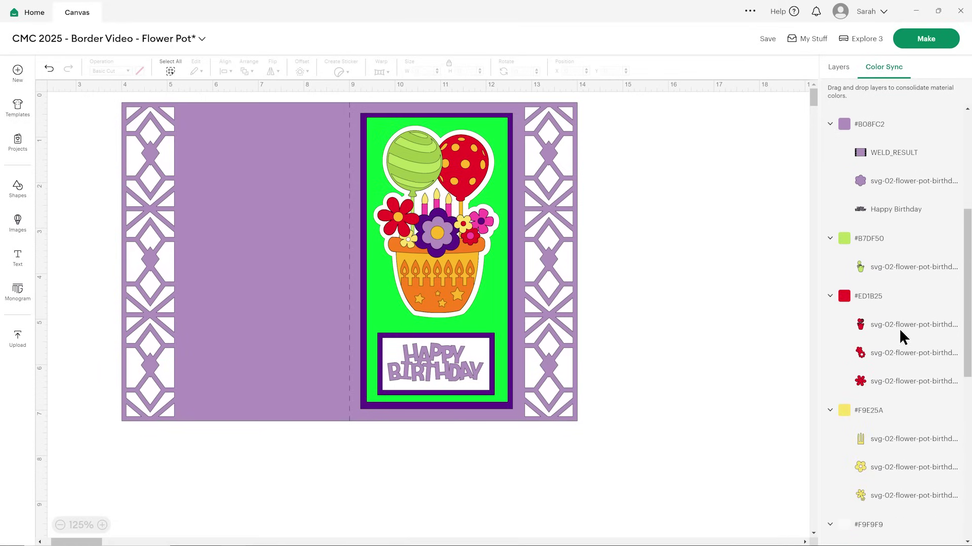
scroll(898, 328, up, 1)
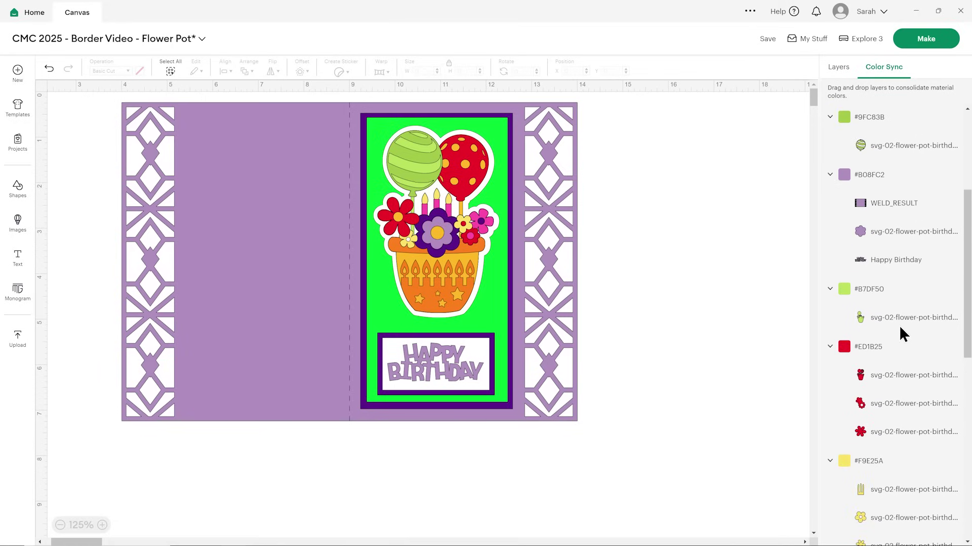
scroll(898, 325, down, 1)
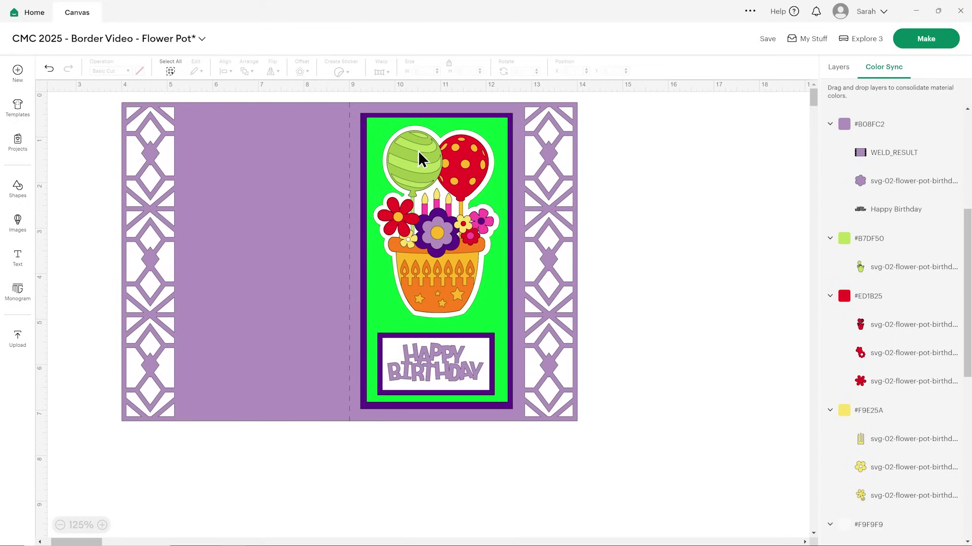
scroll(887, 263, down, 2)
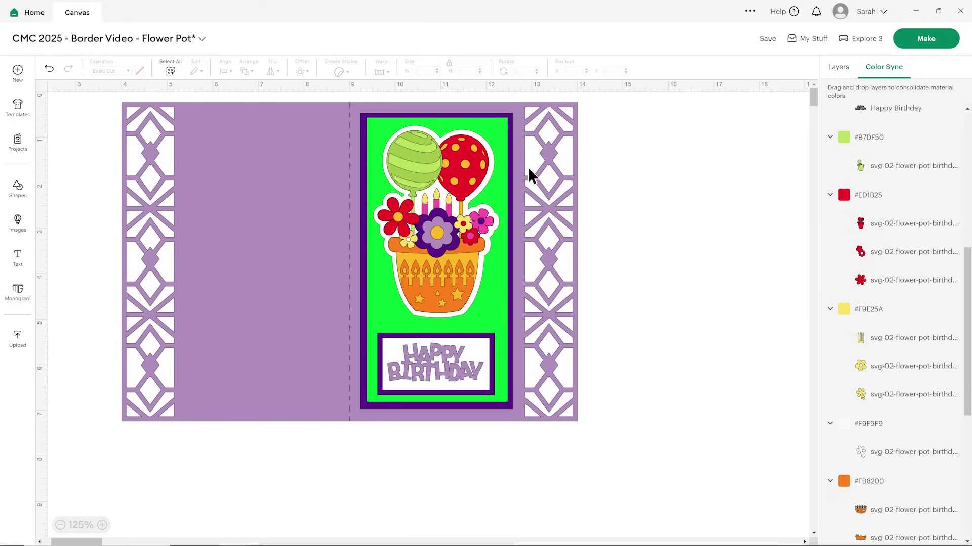
scroll(862, 306, down, 3)
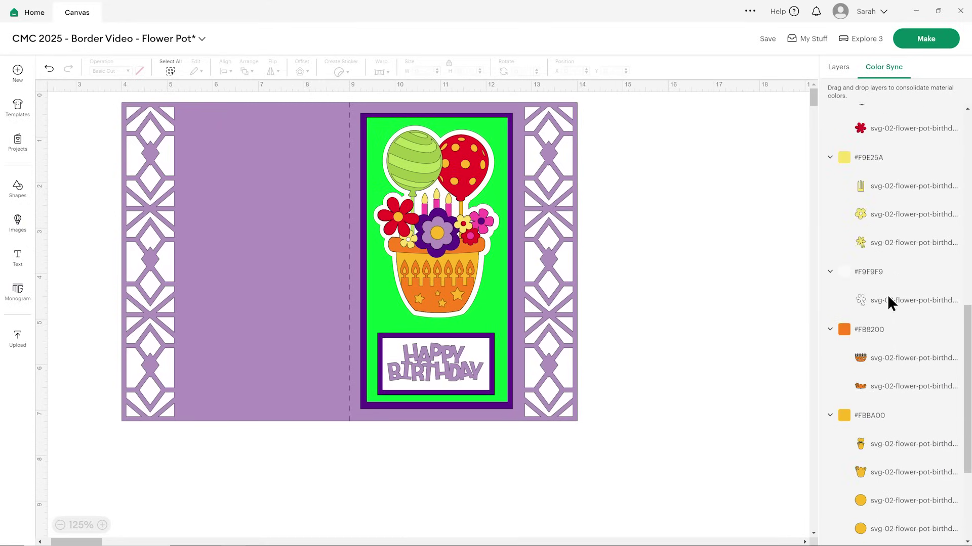
click(830, 329)
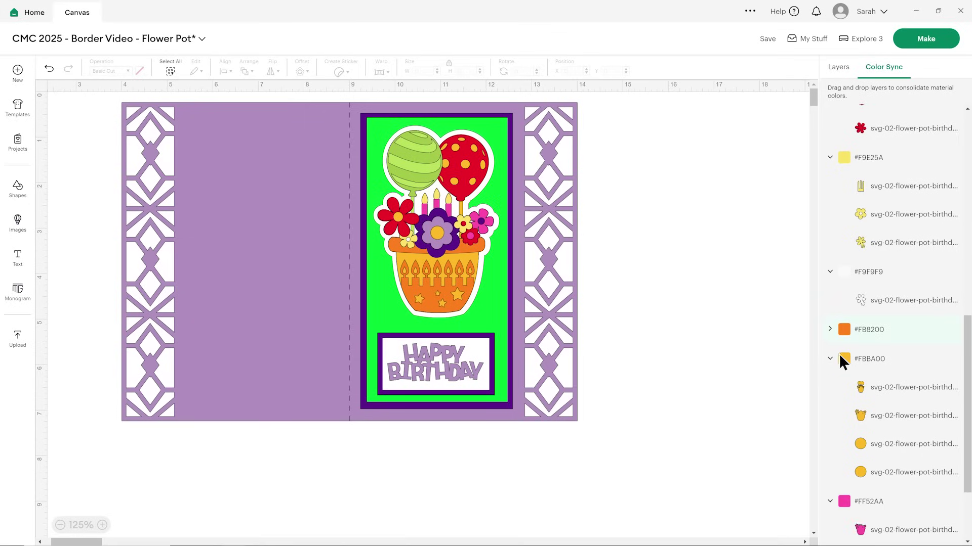
click(830, 359)
click(830, 388)
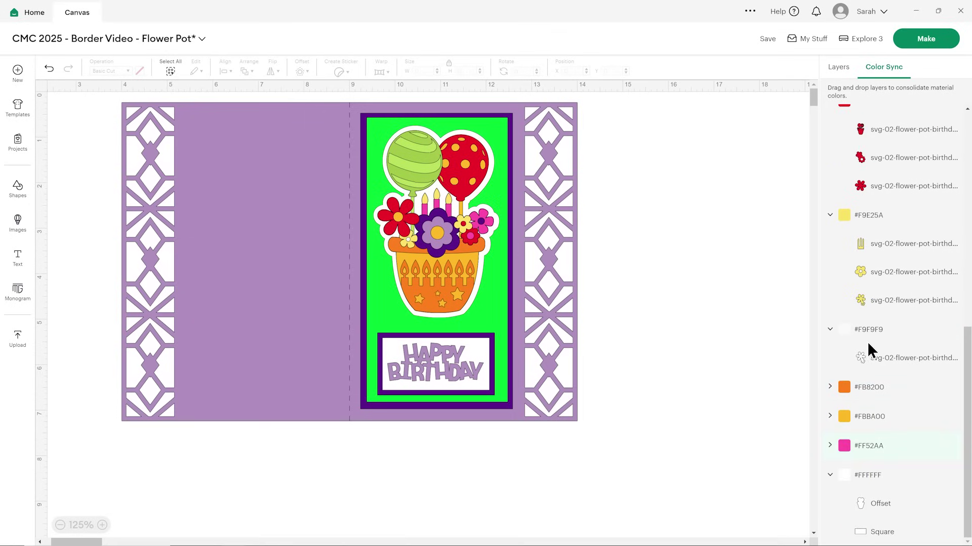
drag(877, 354, 887, 498)
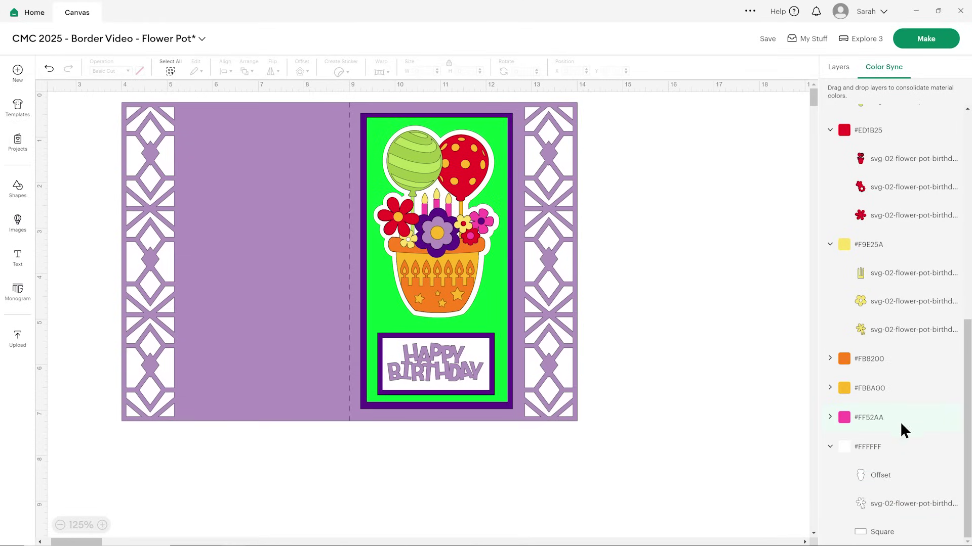
Step: Collapse all the remaining expanded color groups in the color sync list, from white #FFFFFF up to bright green #00FF08
click(830, 448)
click(832, 332)
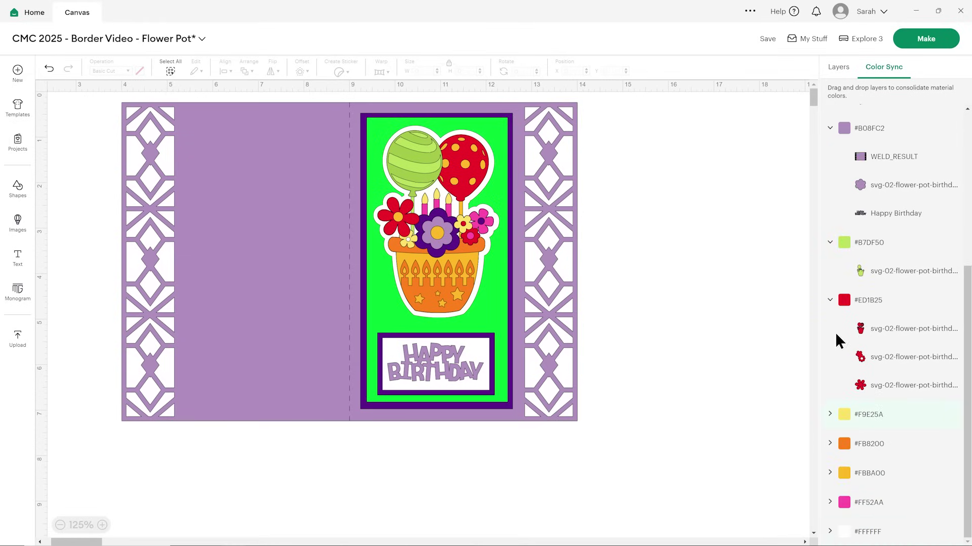
click(830, 243)
click(830, 299)
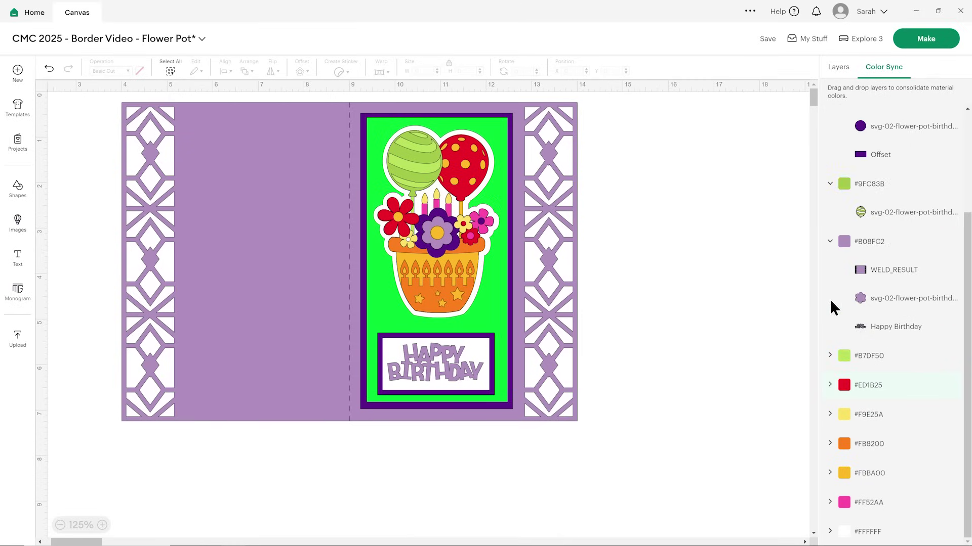
click(830, 242)
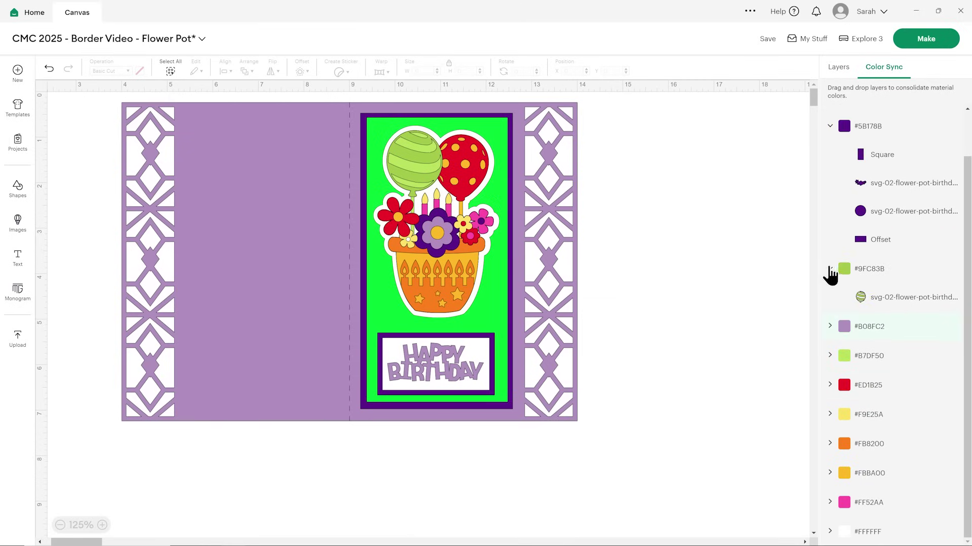
click(830, 269)
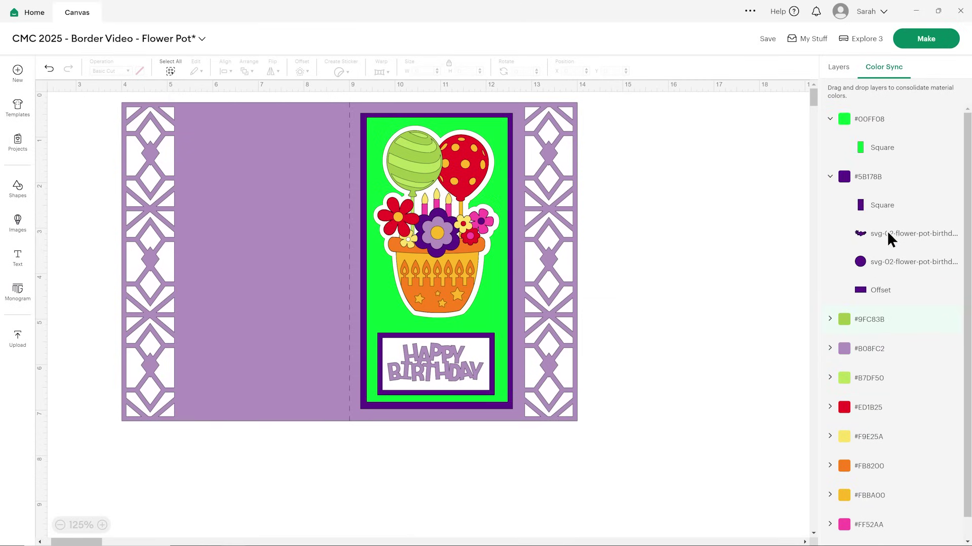
click(830, 176)
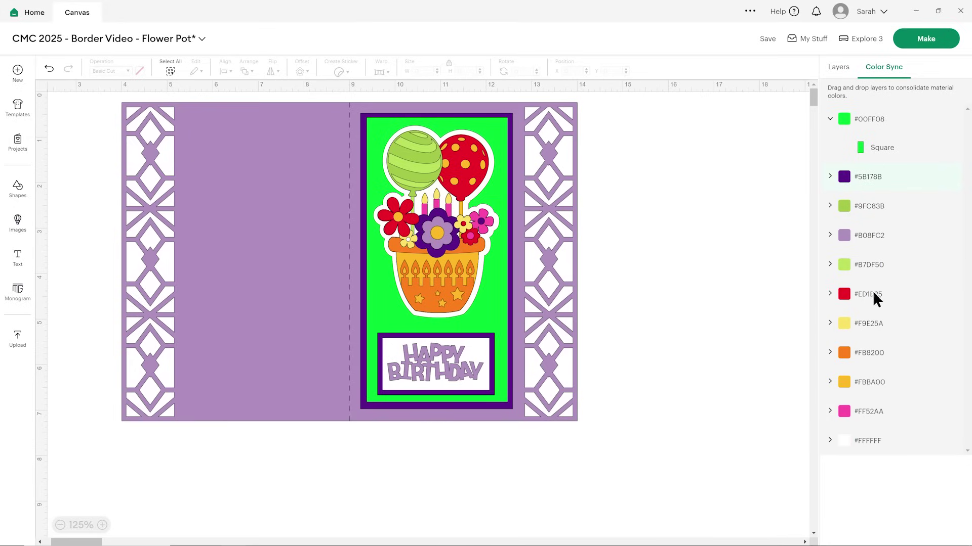
click(832, 120)
Step: Return to the layer list and save the flower pot card project under its existing name
click(838, 67)
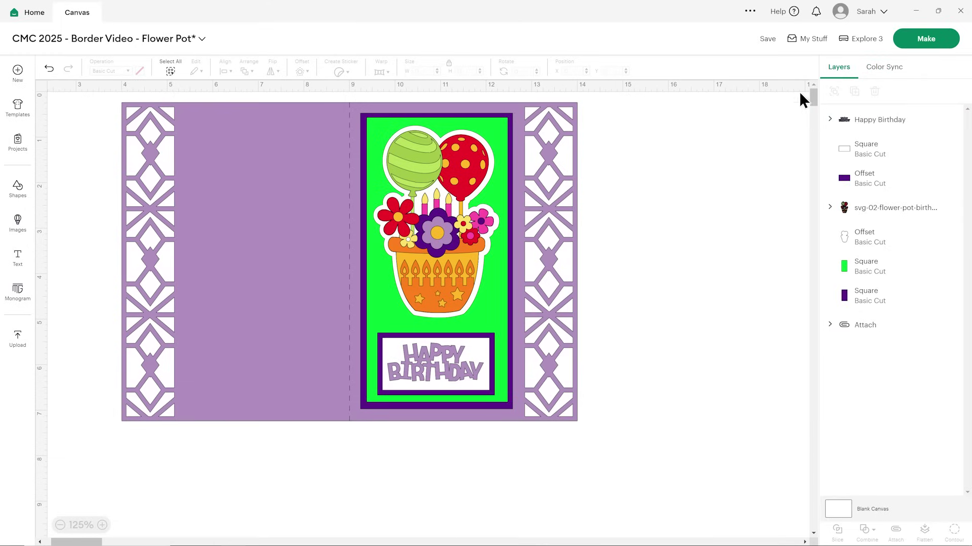
click(767, 48)
click(774, 71)
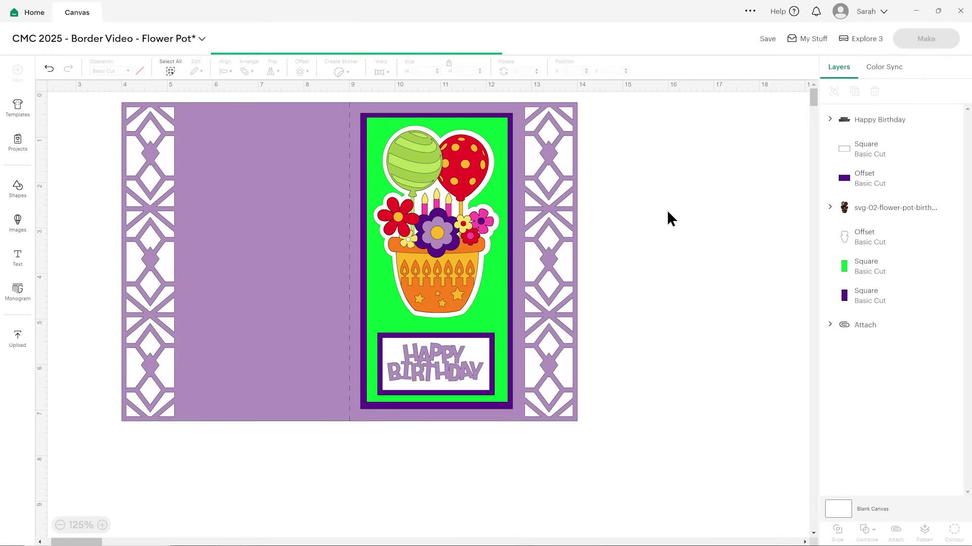